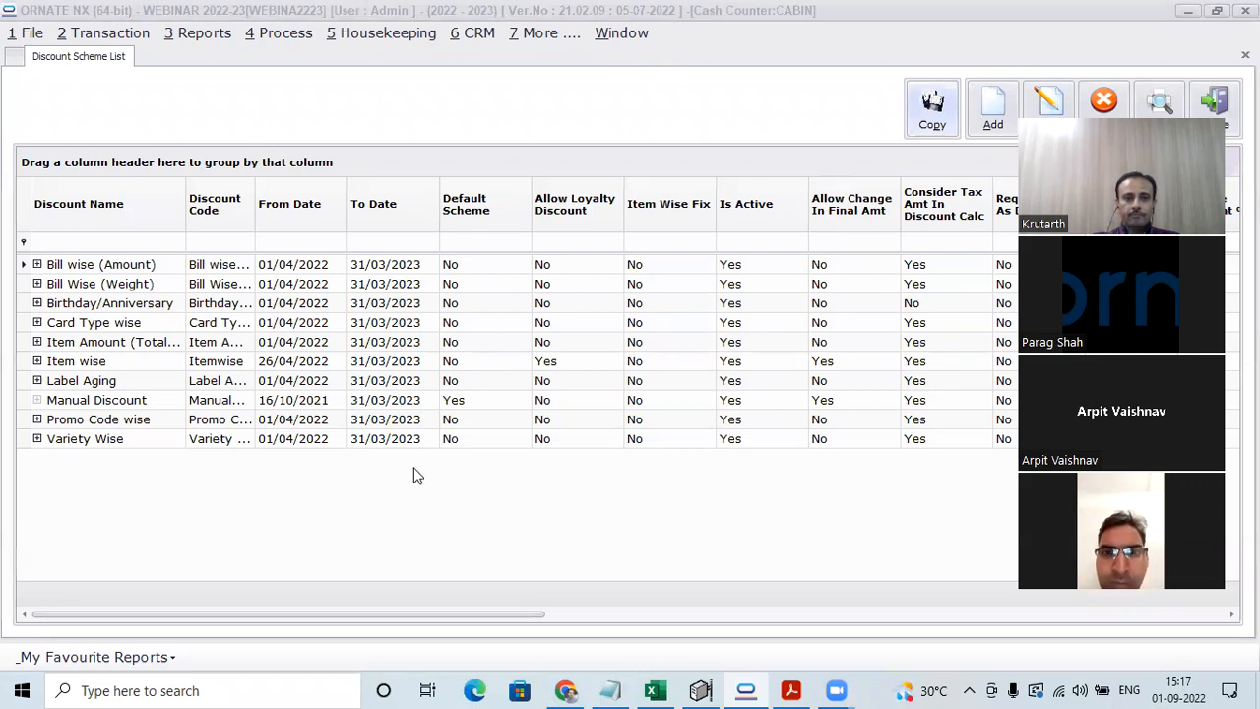
Open the Manual Discount scheme from the discount scheme list, review its manual discount settings, and close it without saving
left_click(190, 482)
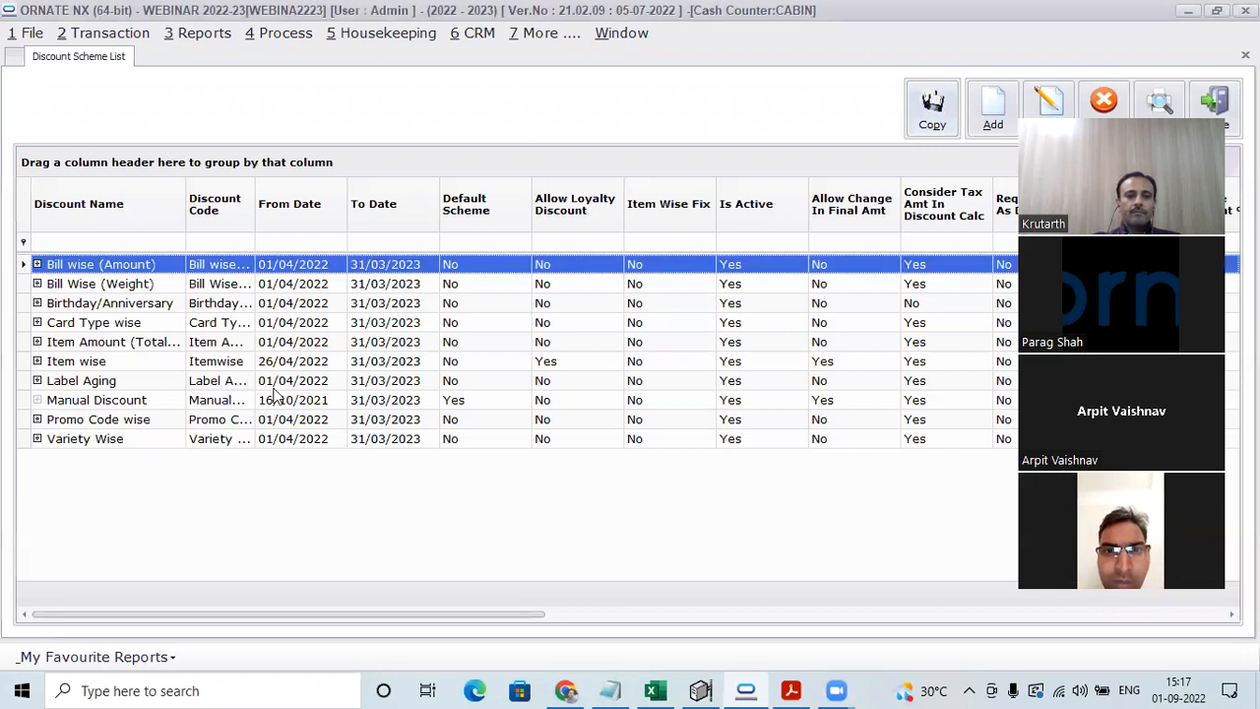
left_click(113, 402)
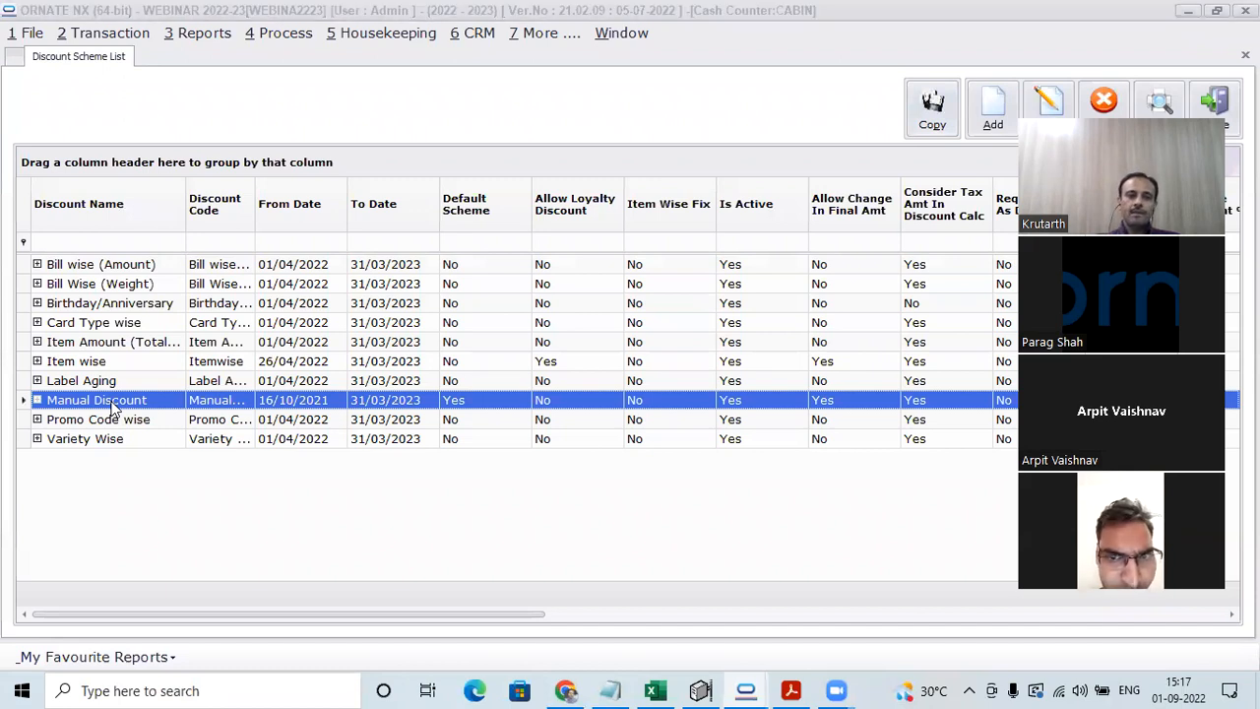
double_click(111, 409)
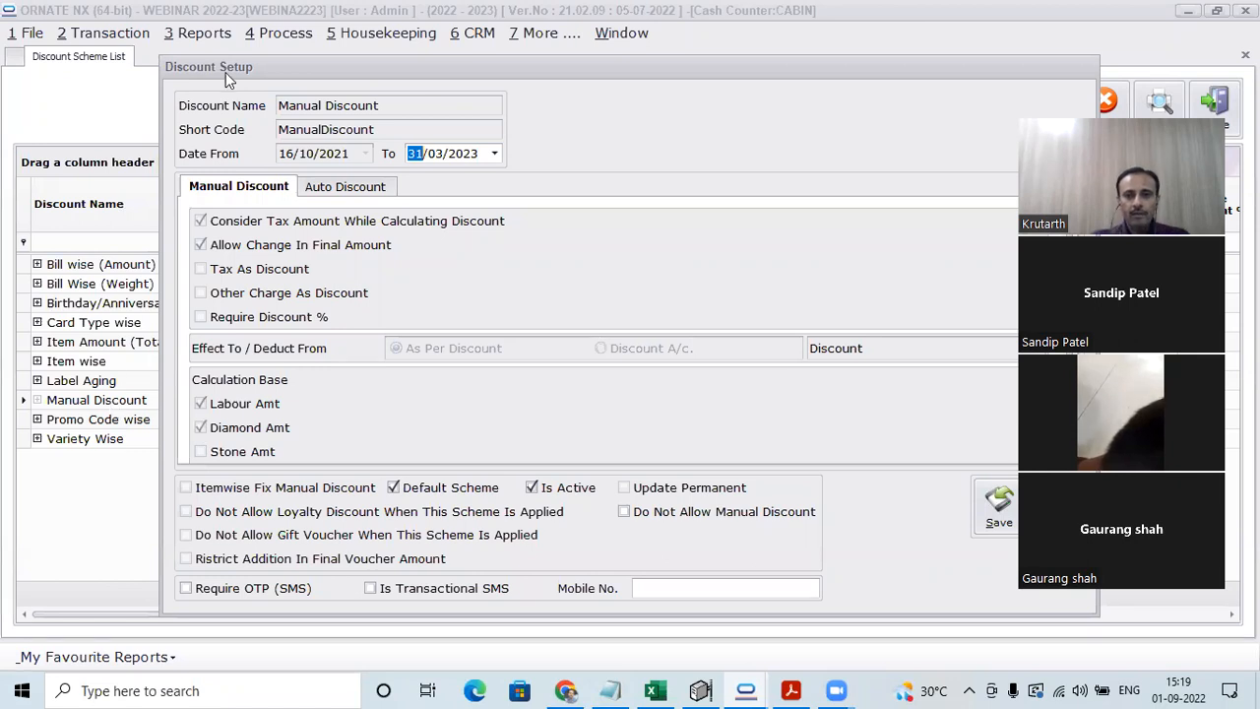
left_click(746, 690)
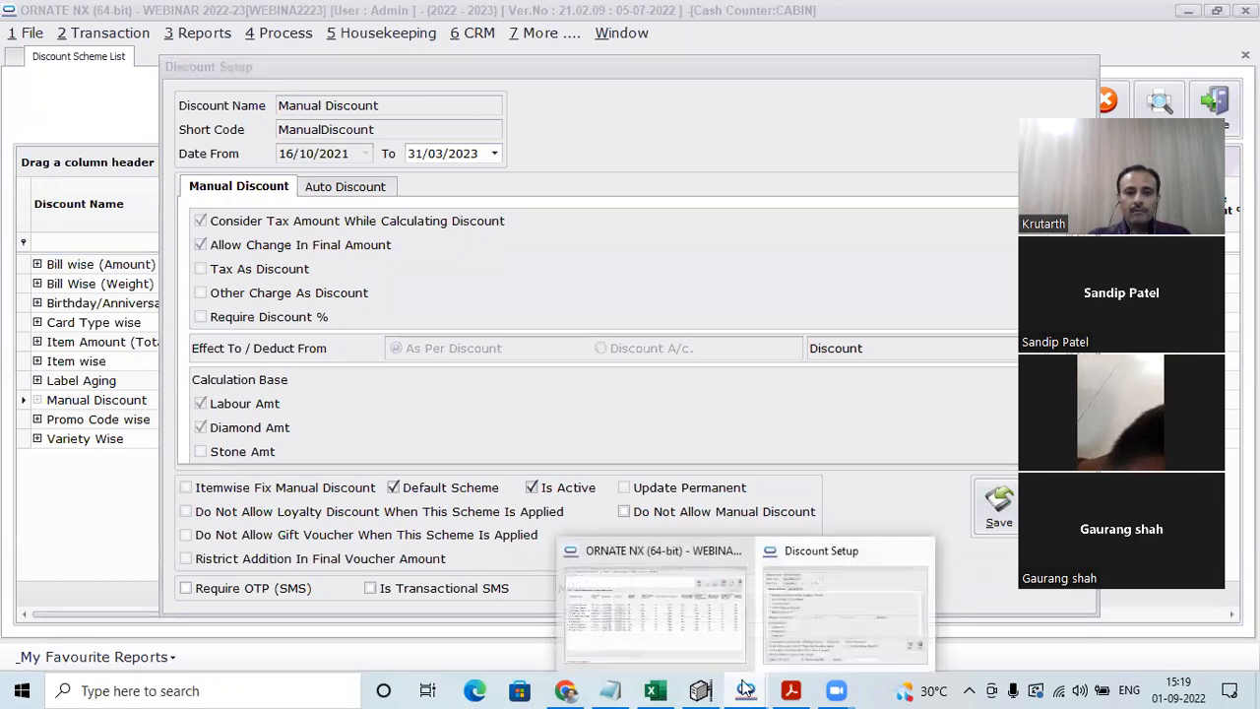
left_click(805, 624)
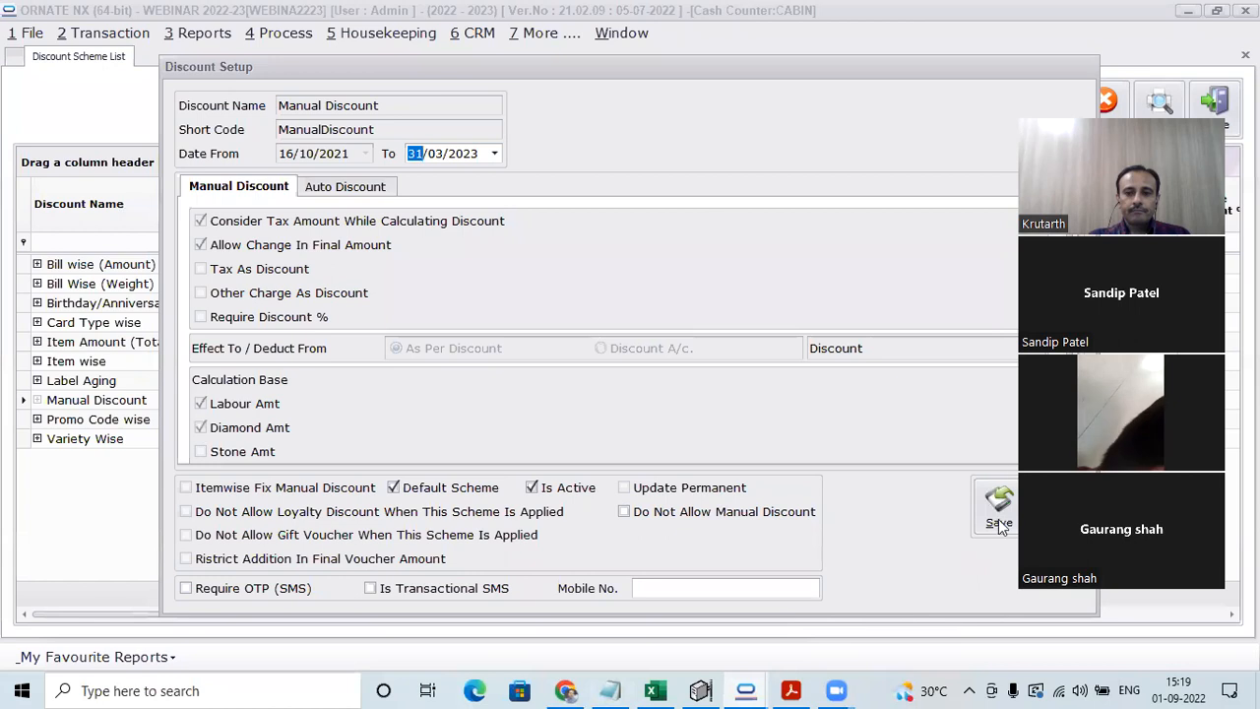
left_click(1064, 532)
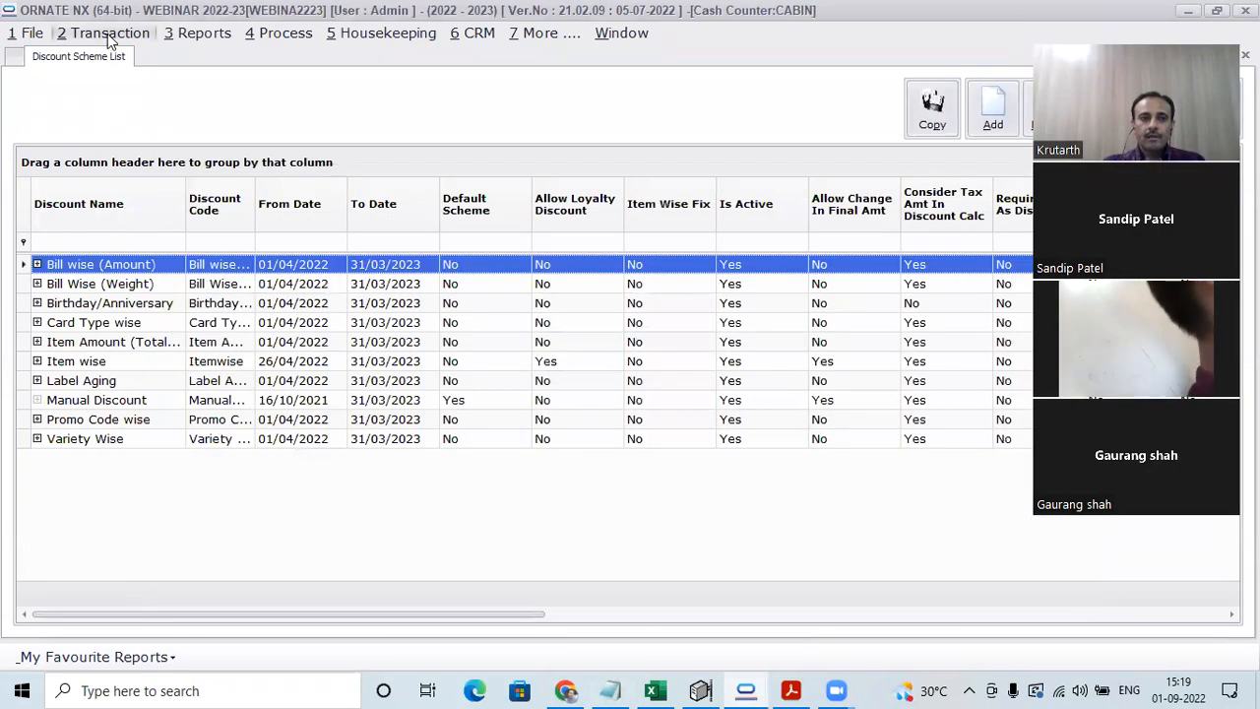
Start a new retail sales entry and add the item with label BN22/500
left_click(110, 34)
mouse_move(138, 57)
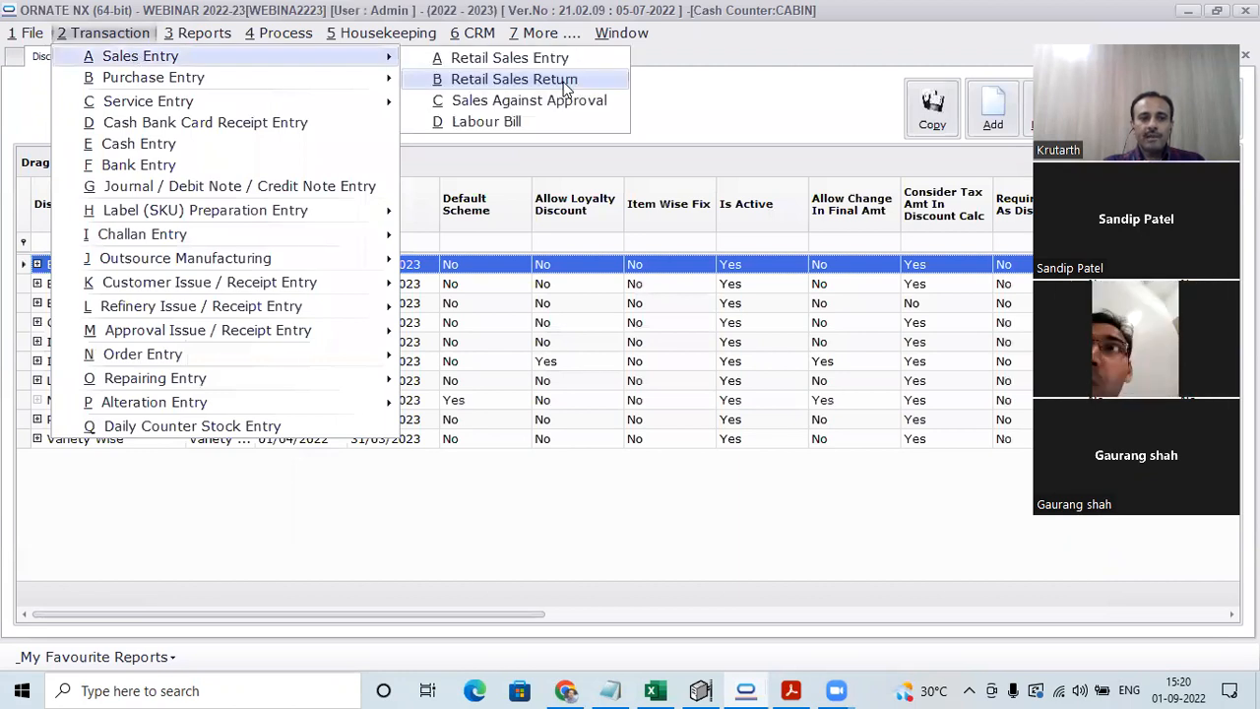
left_click(556, 67)
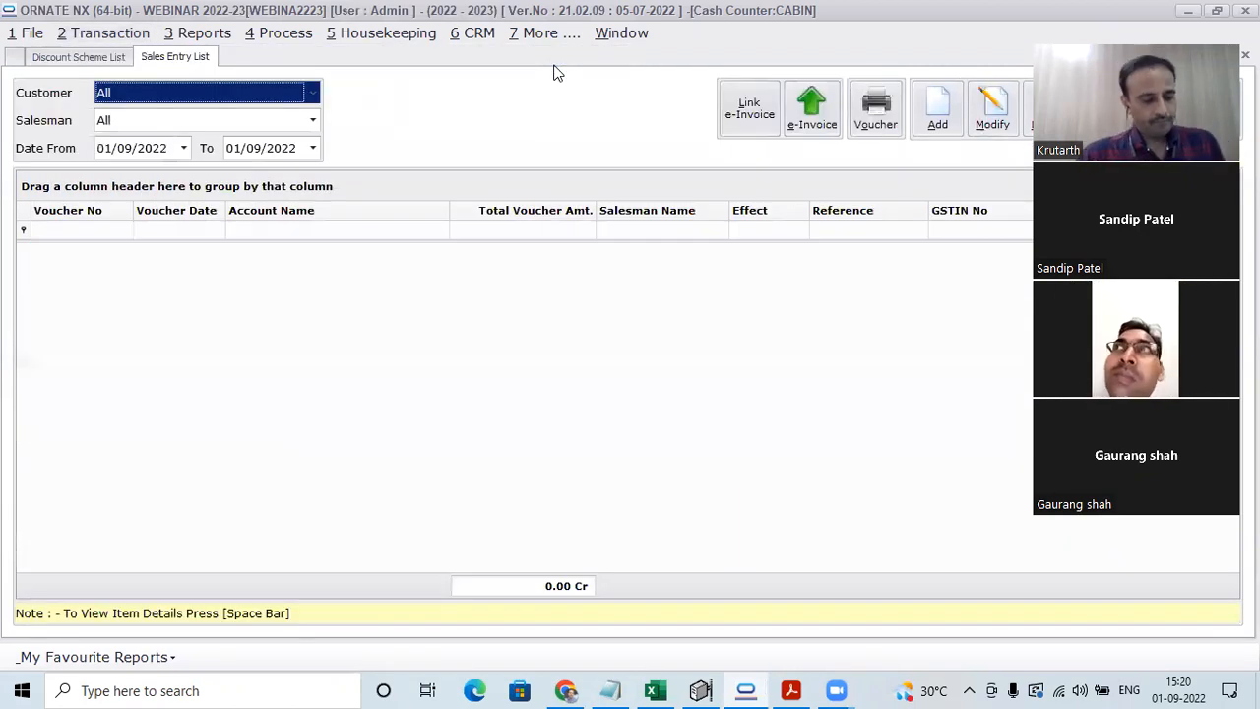
key("alt+a")
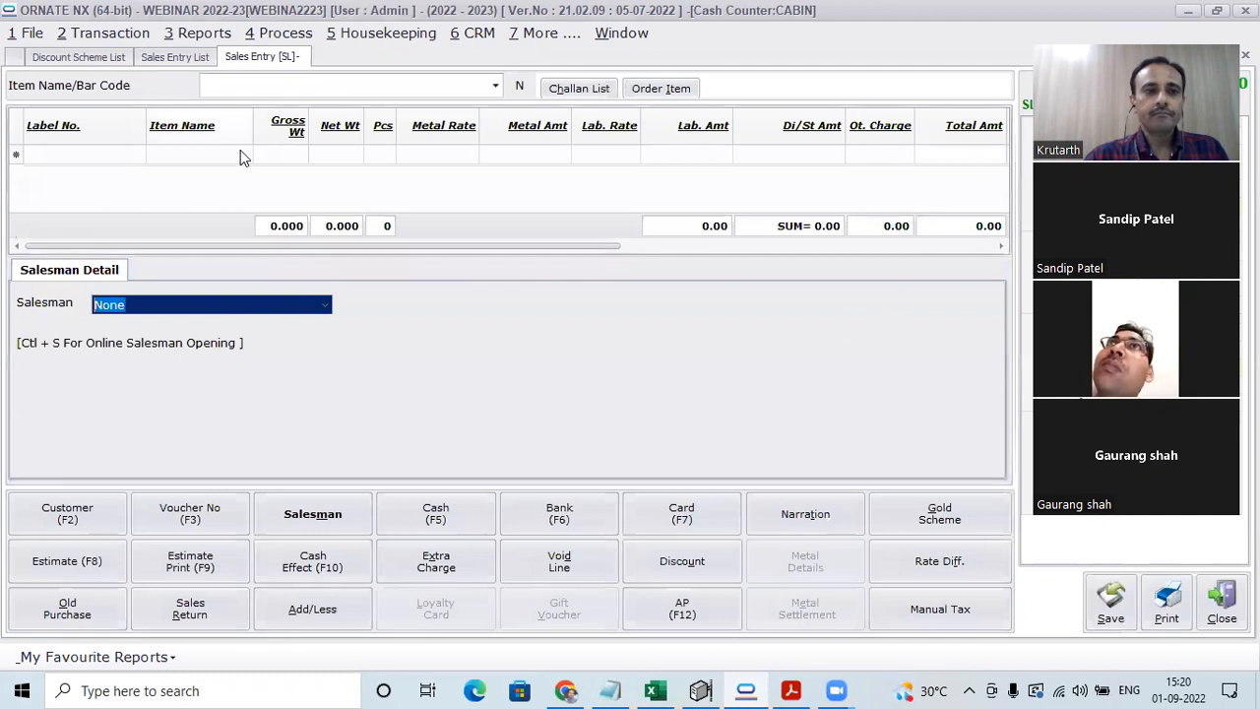
left_click(225, 90)
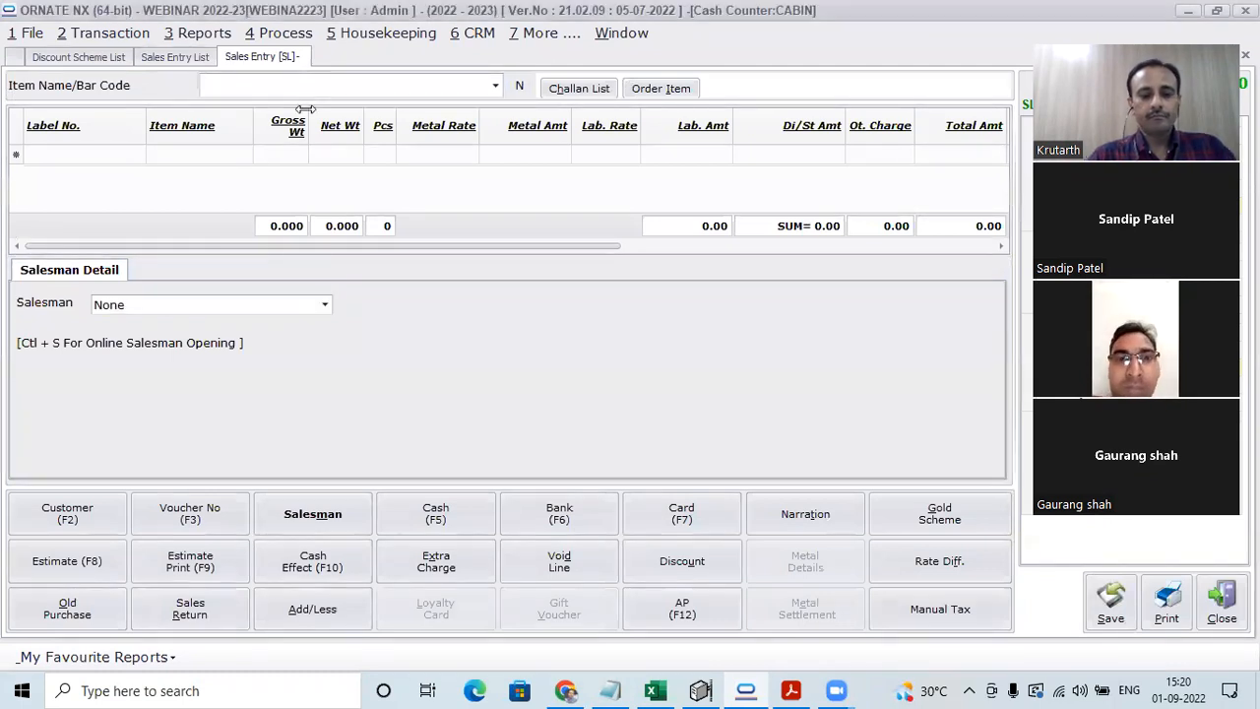
type("BN22/500")
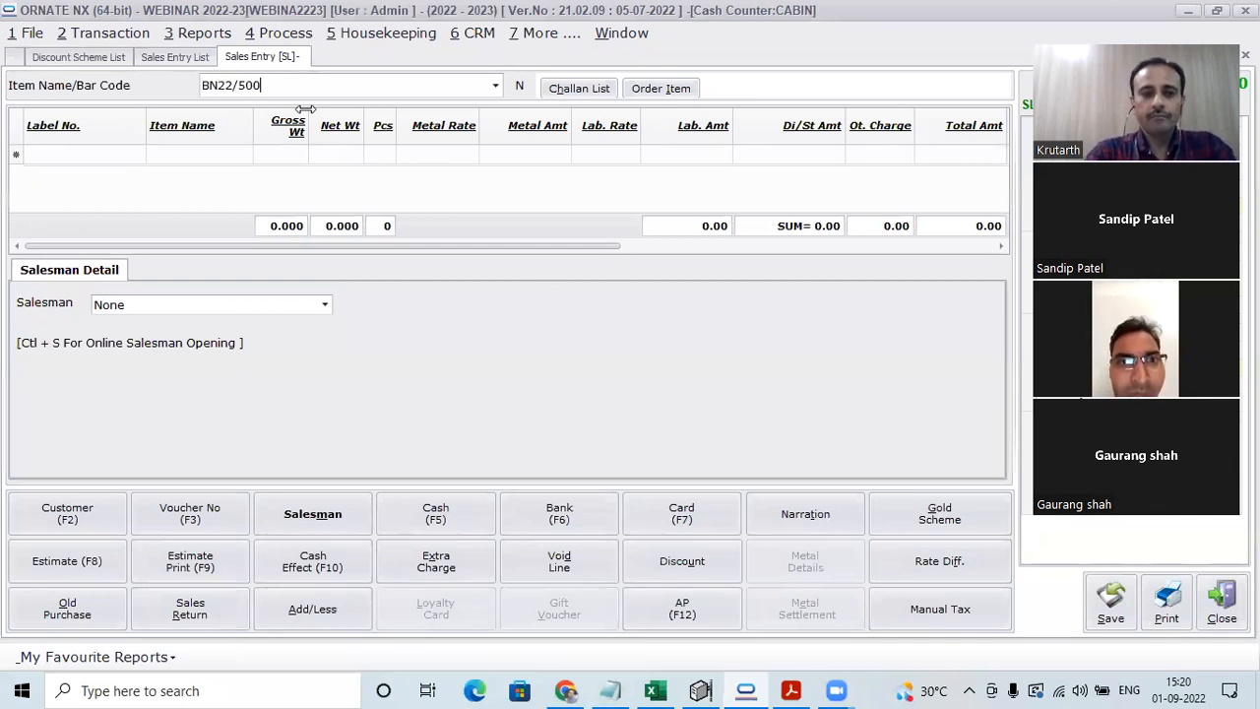
key("Return")
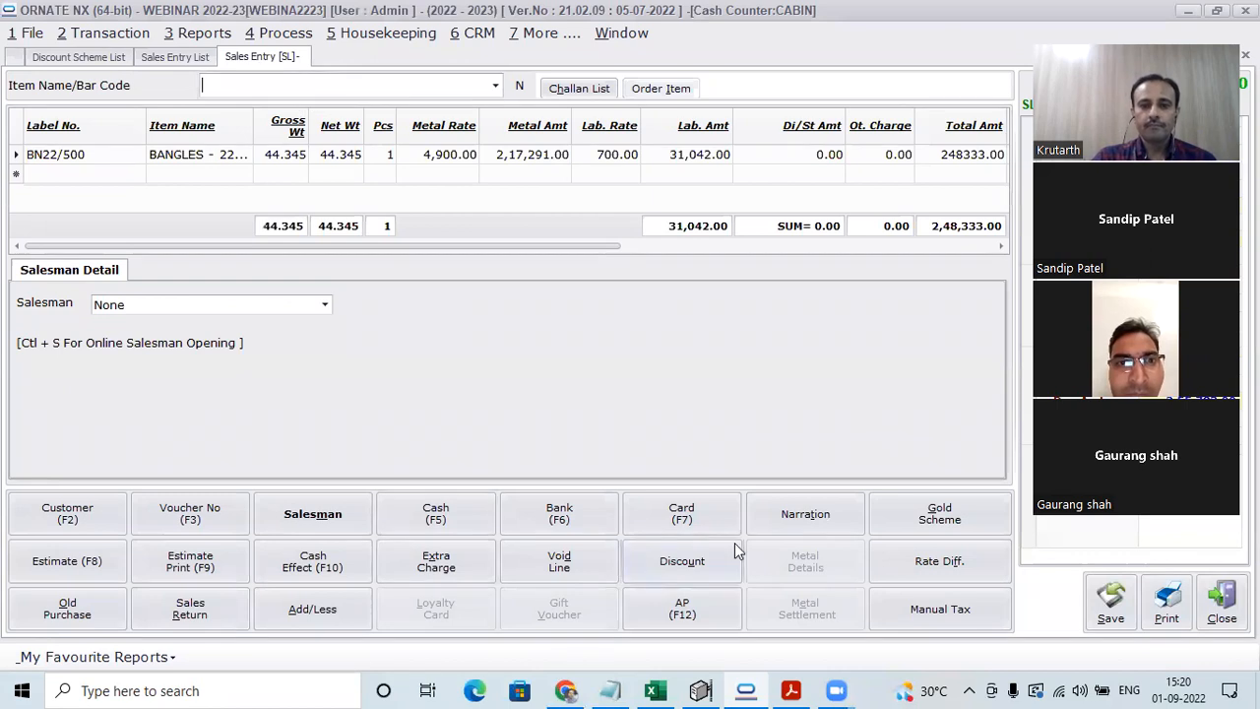
Apply the Manual Discount scheme to the voucher by setting the final voucher amount to 255000, and select the discount amount
left_click(709, 561)
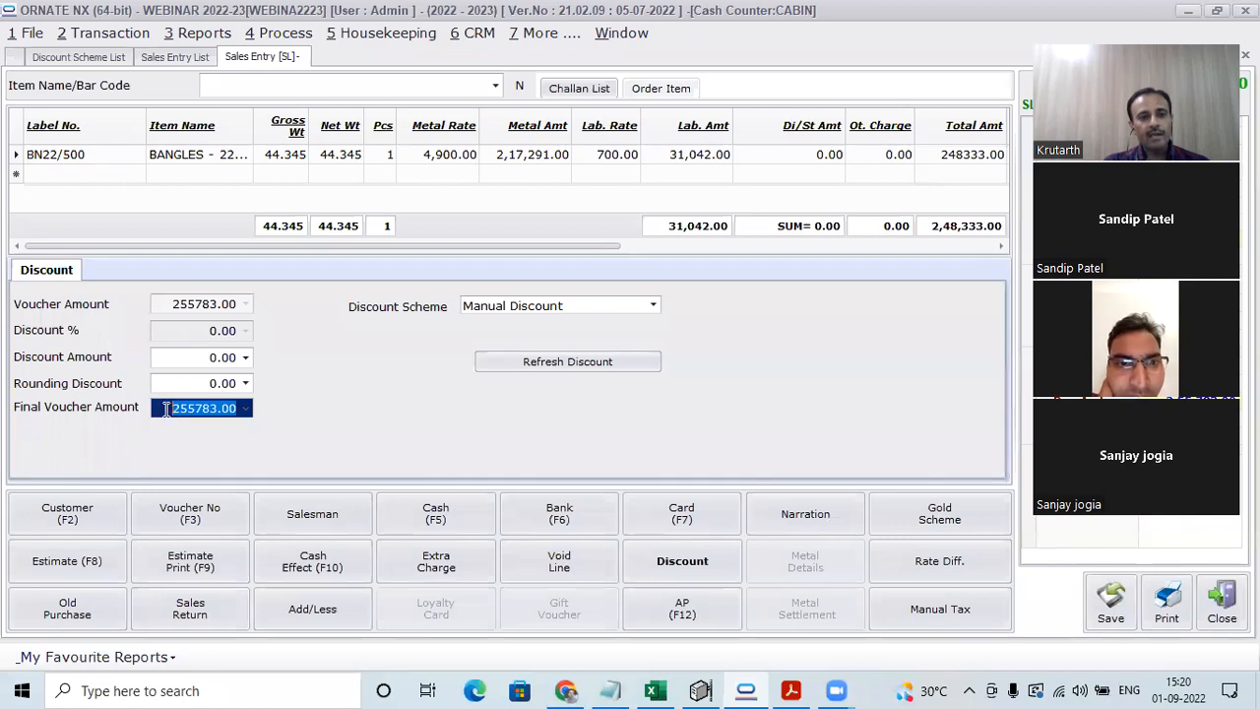
type("255000")
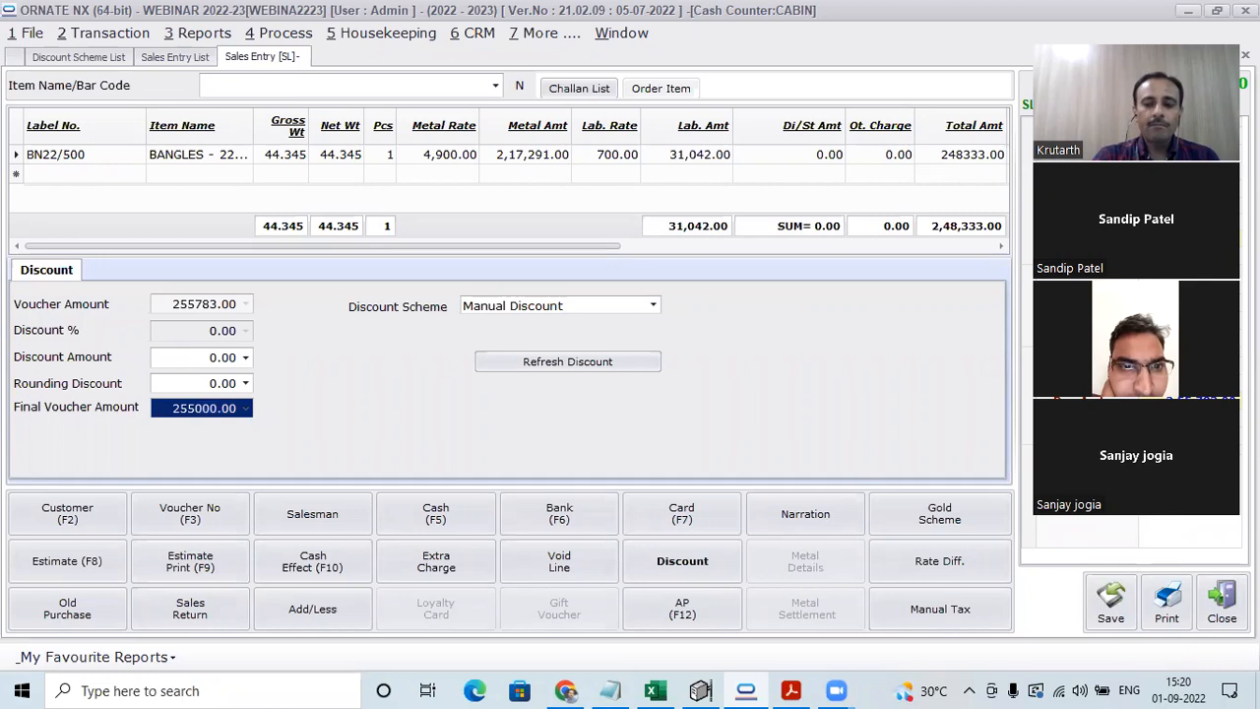
key("Return")
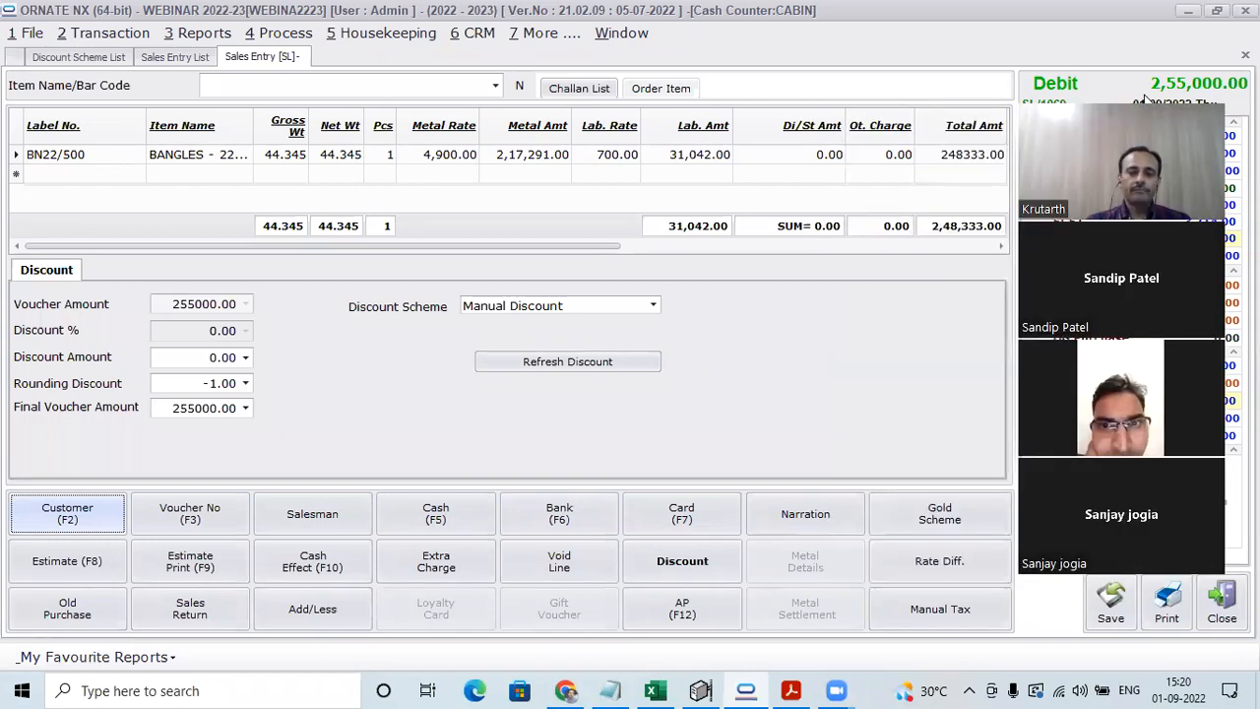
left_click(177, 355)
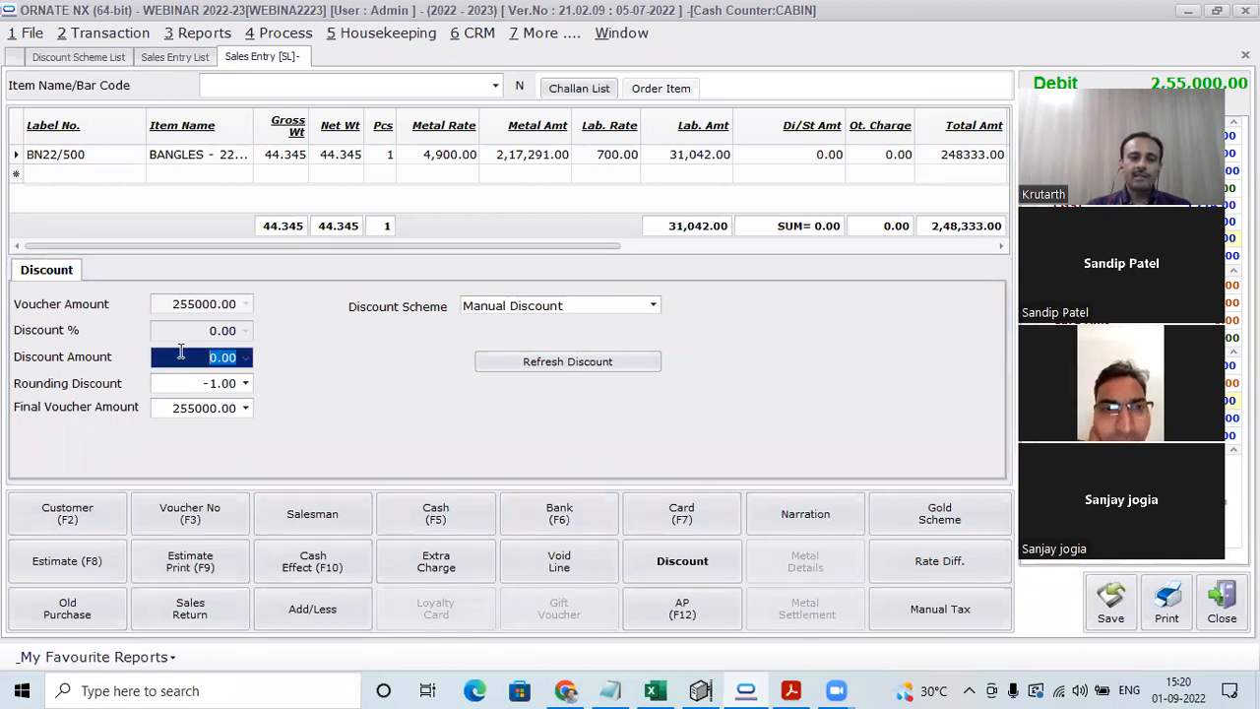
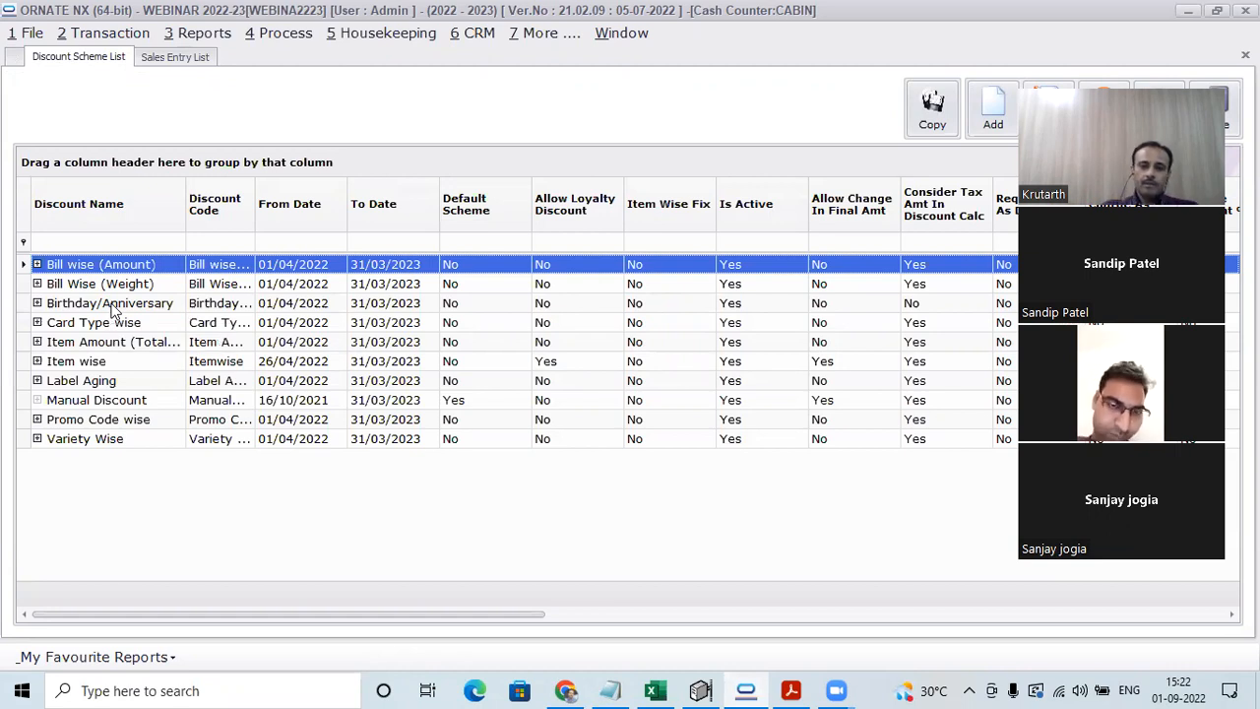
Open the Item wise discount scheme and view its auto discount rules
double_click(111, 369)
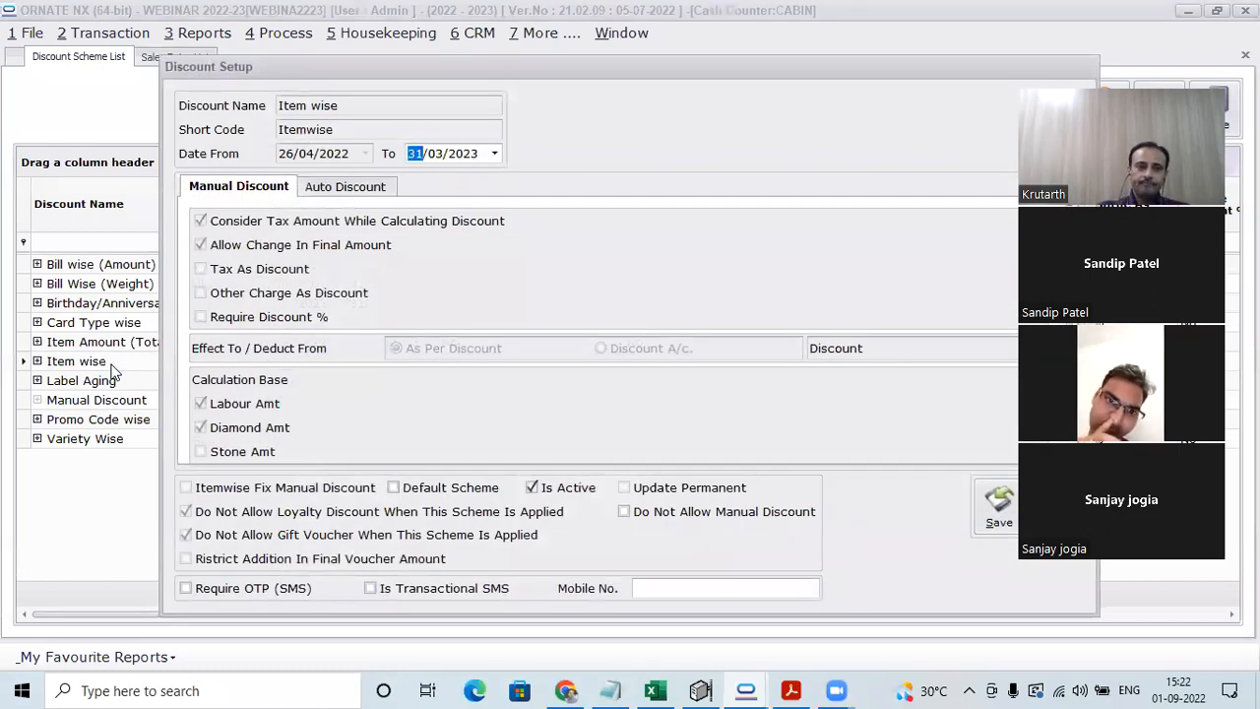
left_click(320, 189)
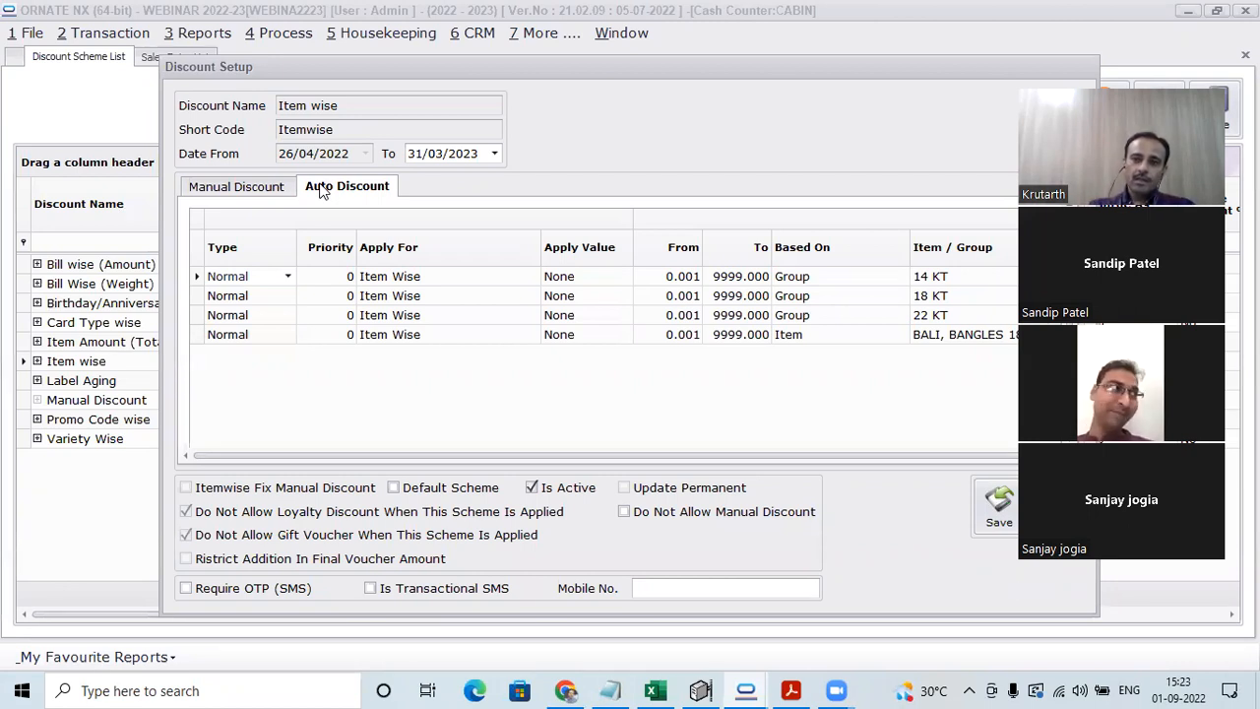
left_click_drag(484, 456, 566, 459)
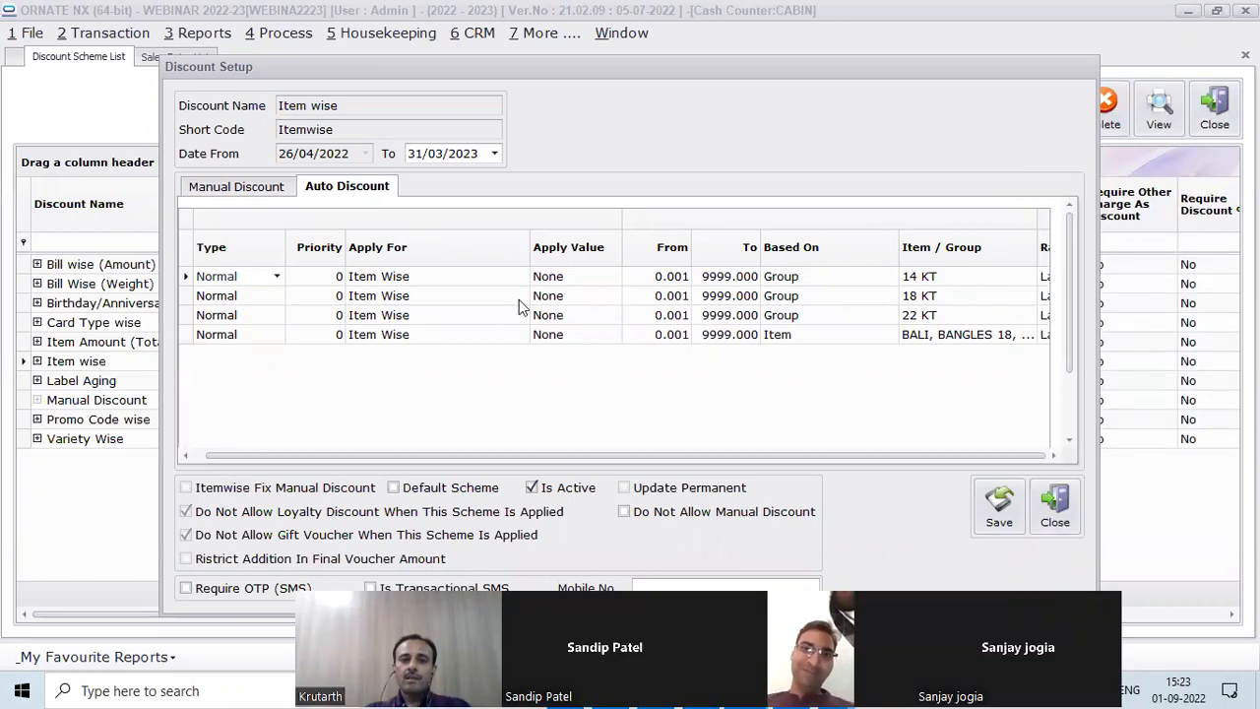
Examine the labour and diamond discount value types and values of the 14 KT, 18 KT and 22 KT group rules
left_click(802, 283)
key("Tab")
key("Tab")
key("Tab")
key("Tab")
key("Tab")
key("Tab")
key("Tab")
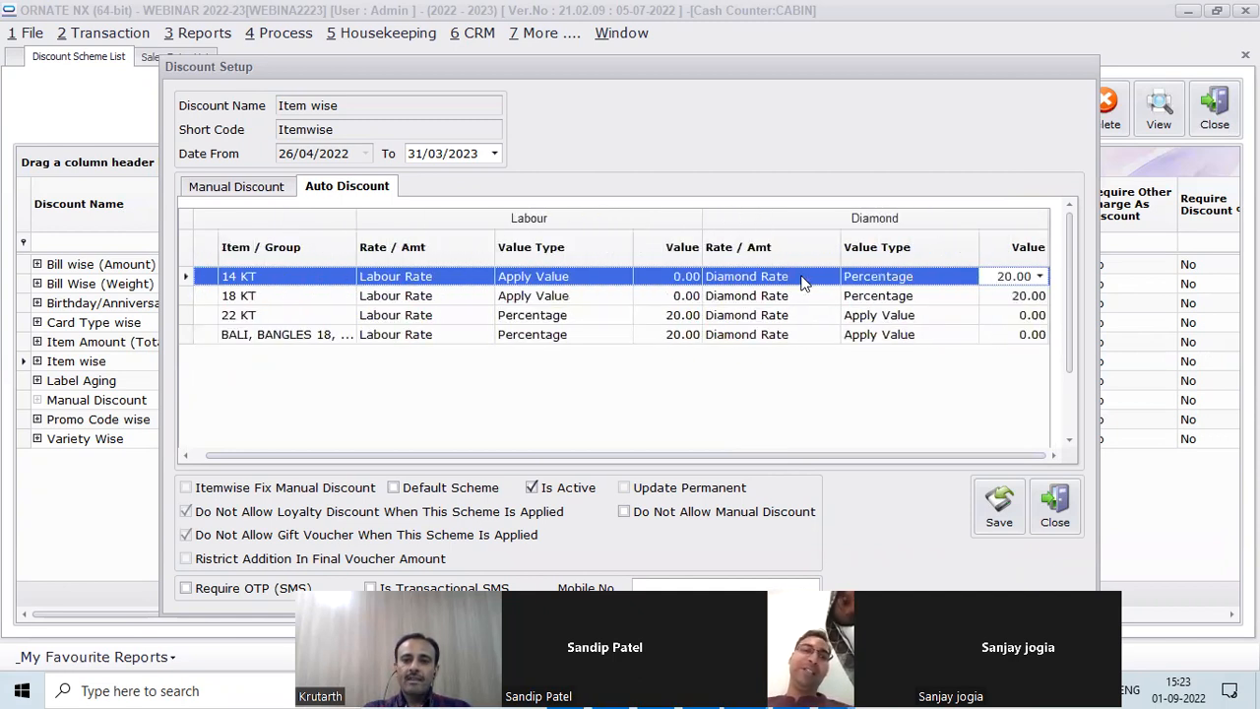
key("Return")
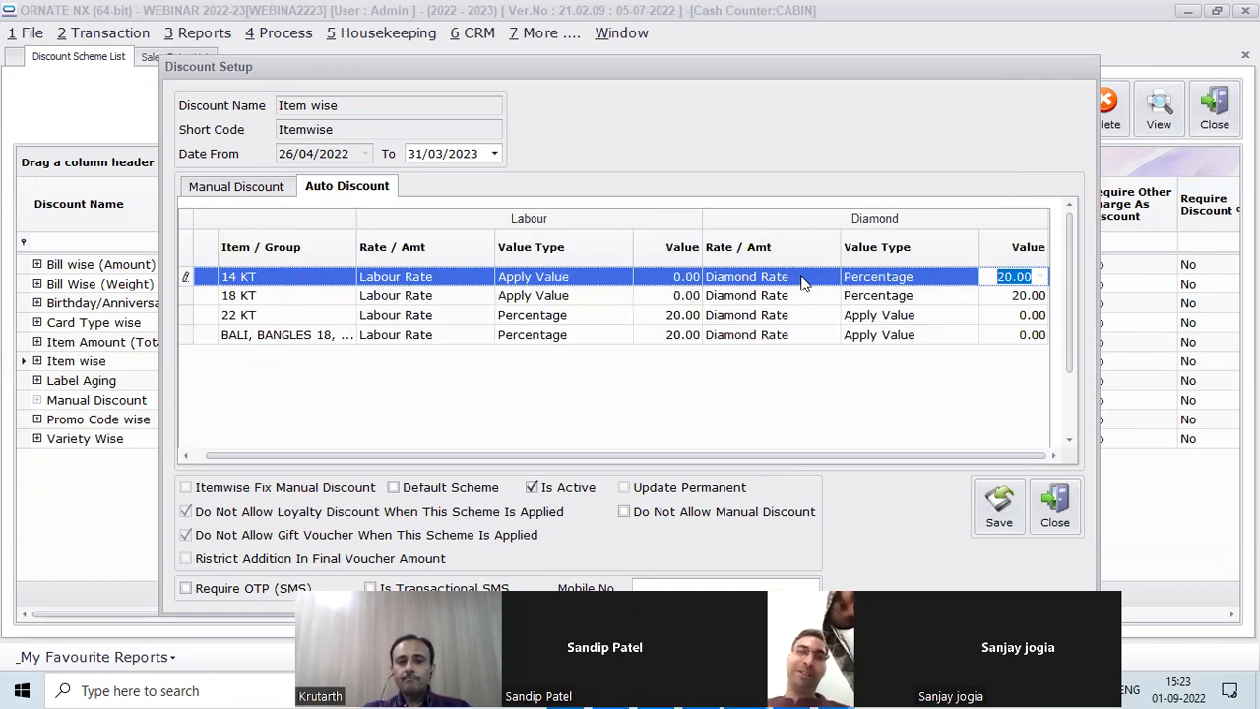
key("Down")
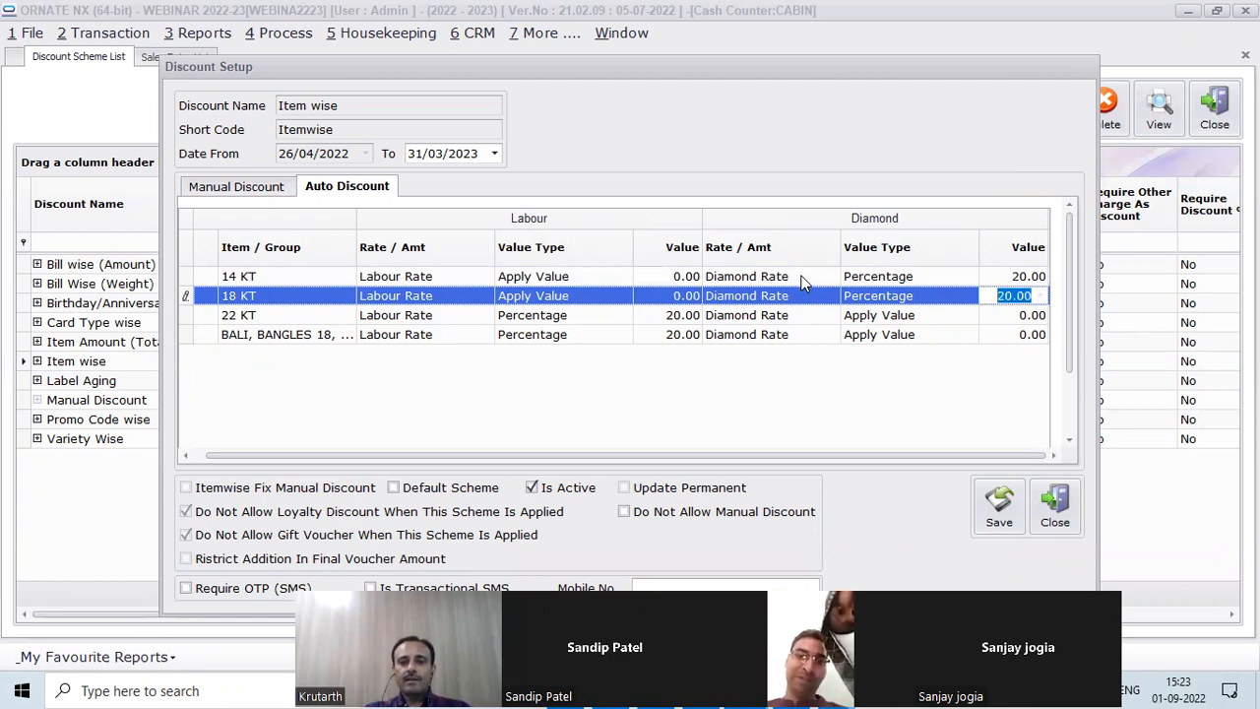
key("Down")
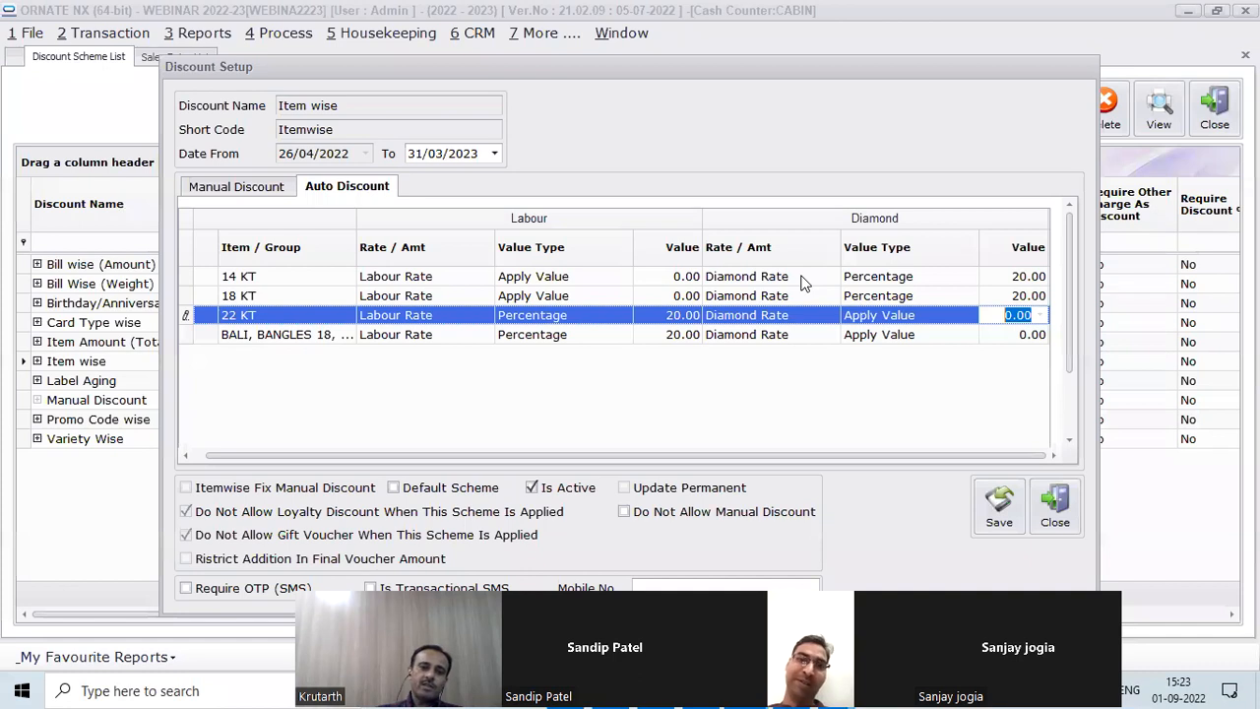
Examine the item-based auto discount rule for BALI and BANGLES 18, including its labour rate, and close the scheme without saving
left_click(338, 336)
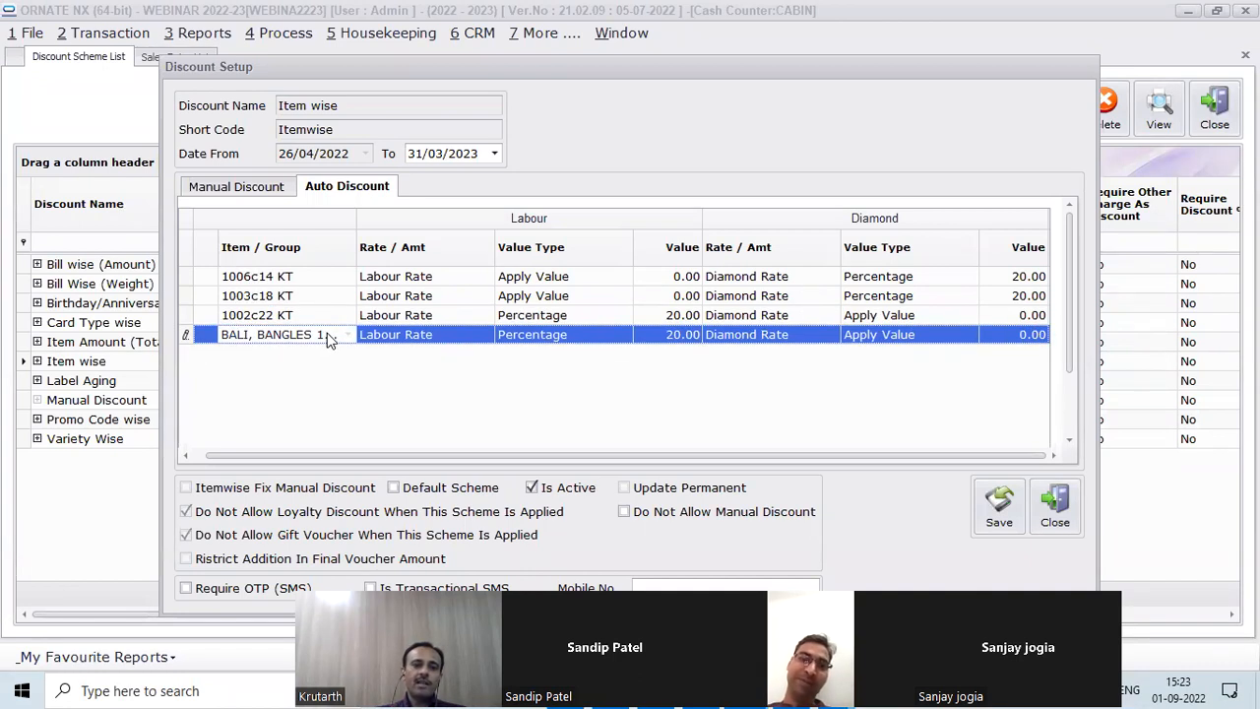
left_click(421, 340)
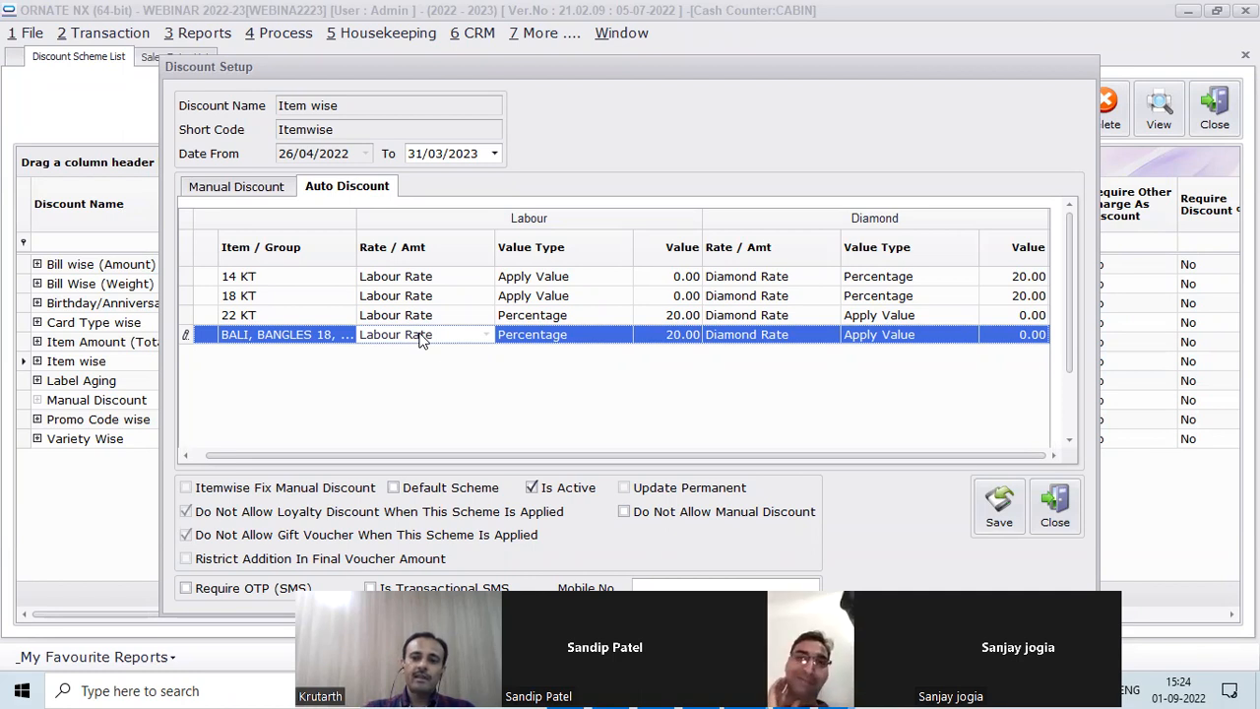
left_click(1055, 511)
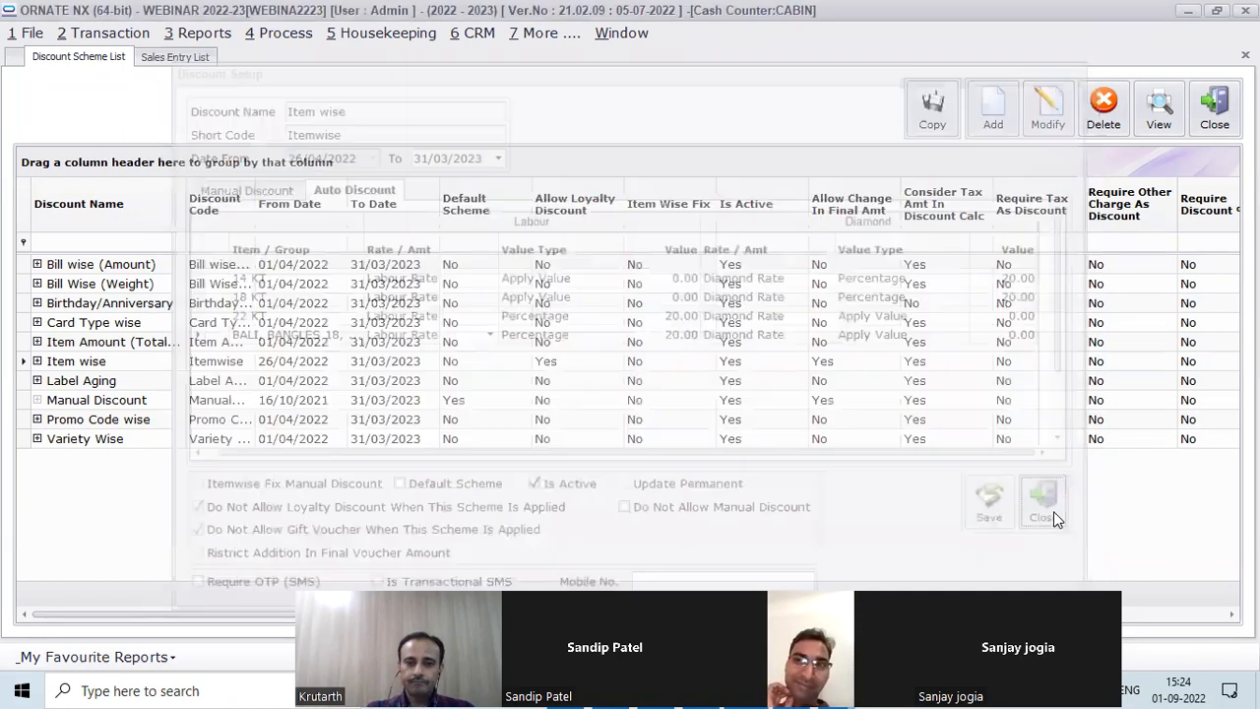
Start another sales entry and add the items with labels DPD14/92 and BN22/500
left_click(160, 59)
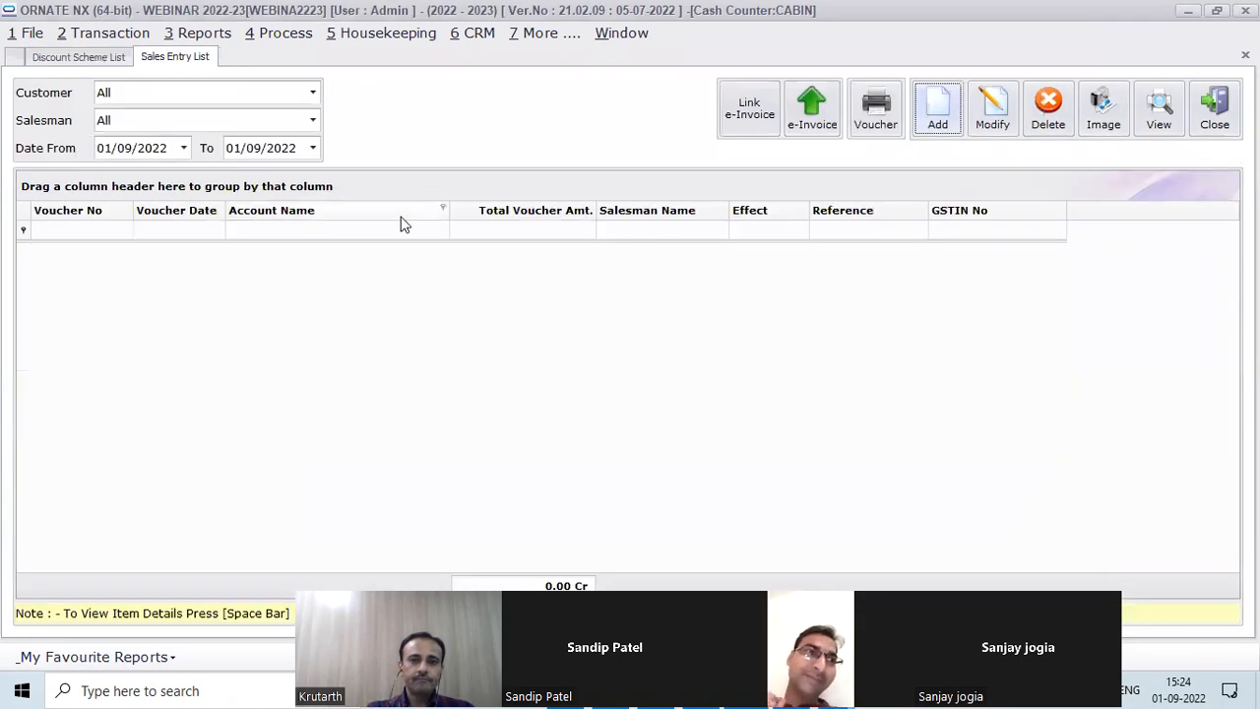
left_click(934, 114)
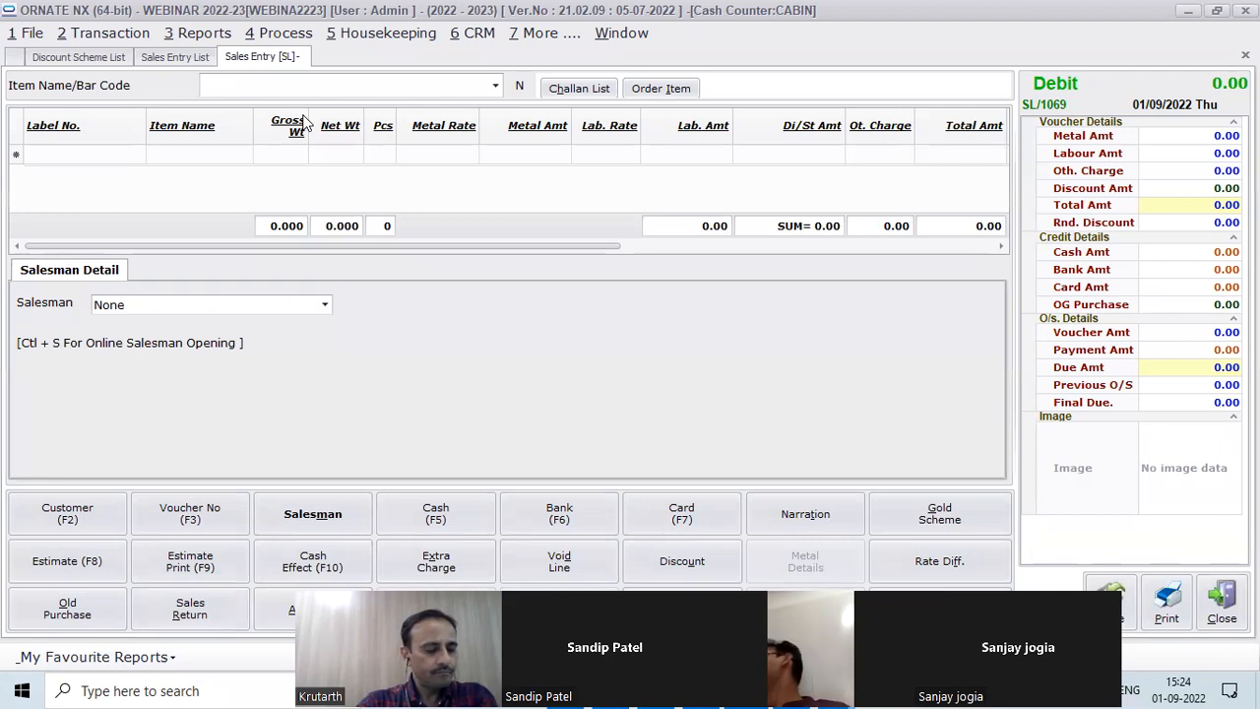
type("DPD14/92")
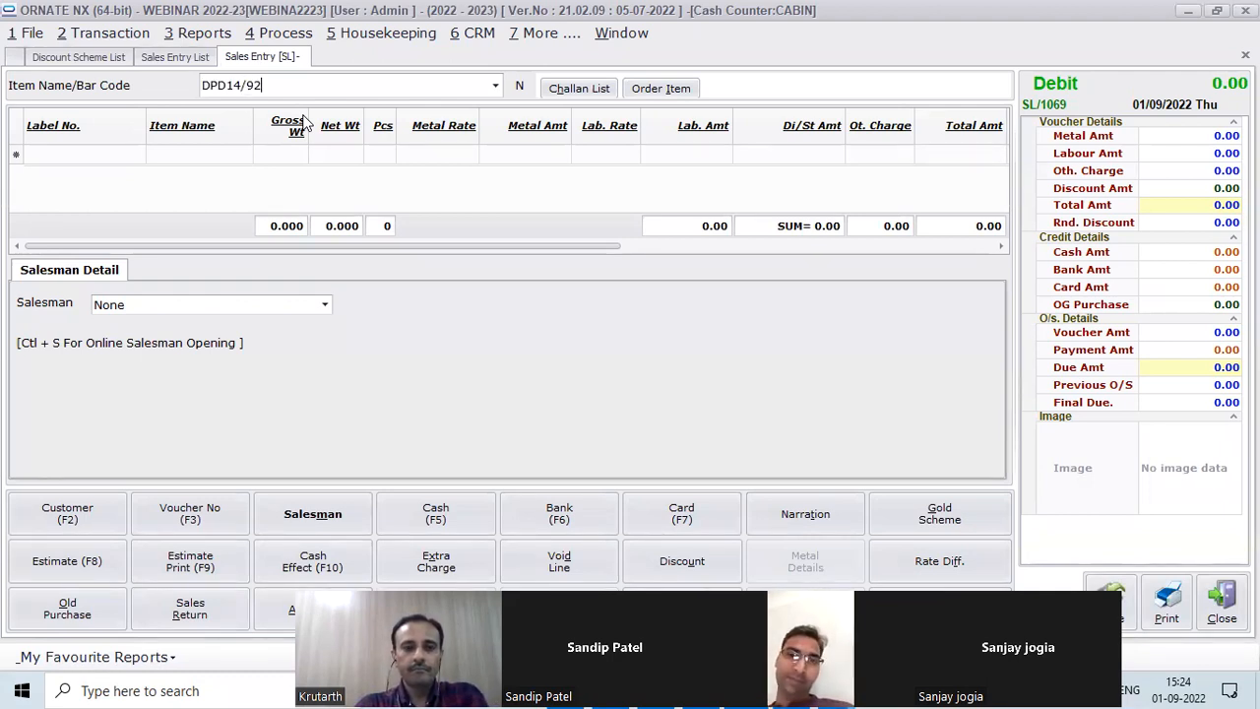
key("Return")
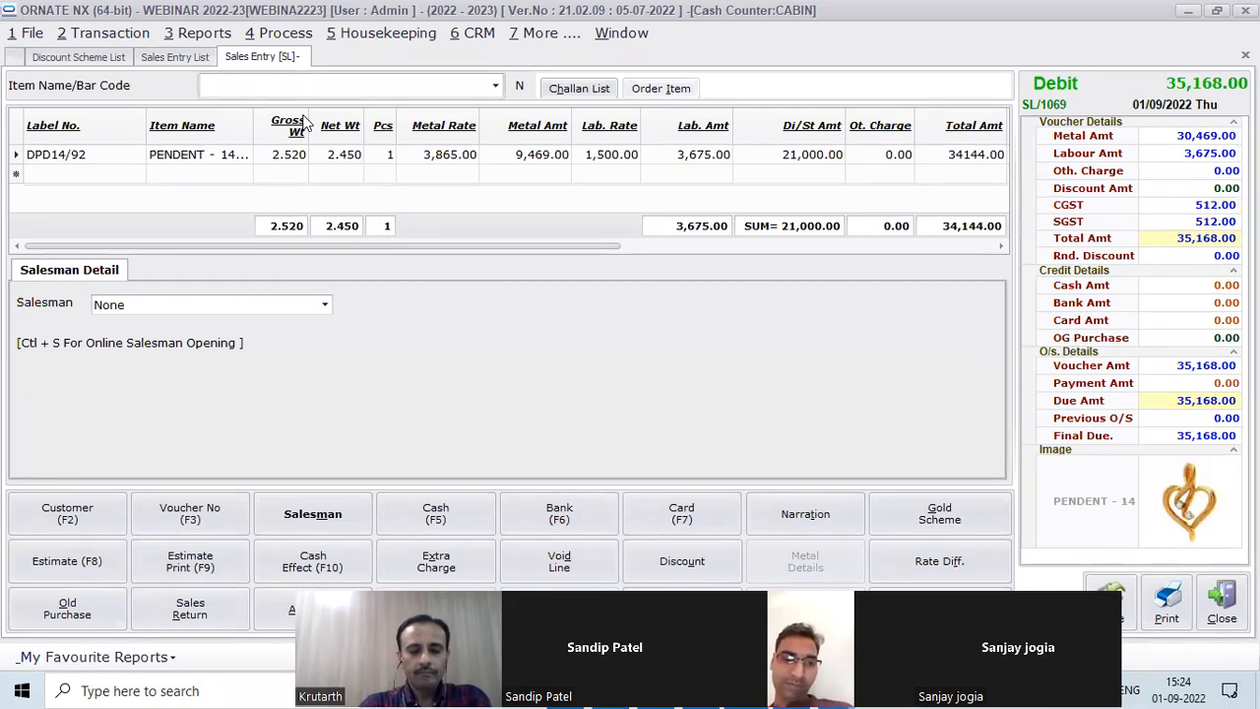
type("BN22/500")
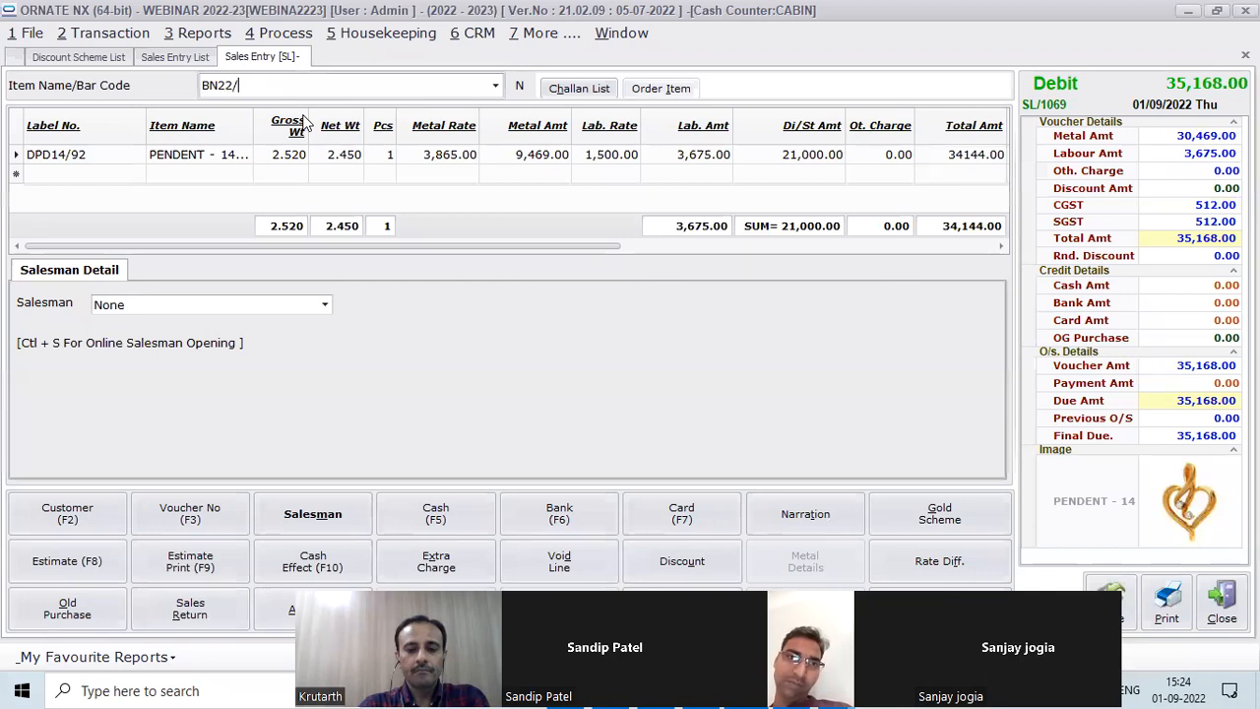
key("Return")
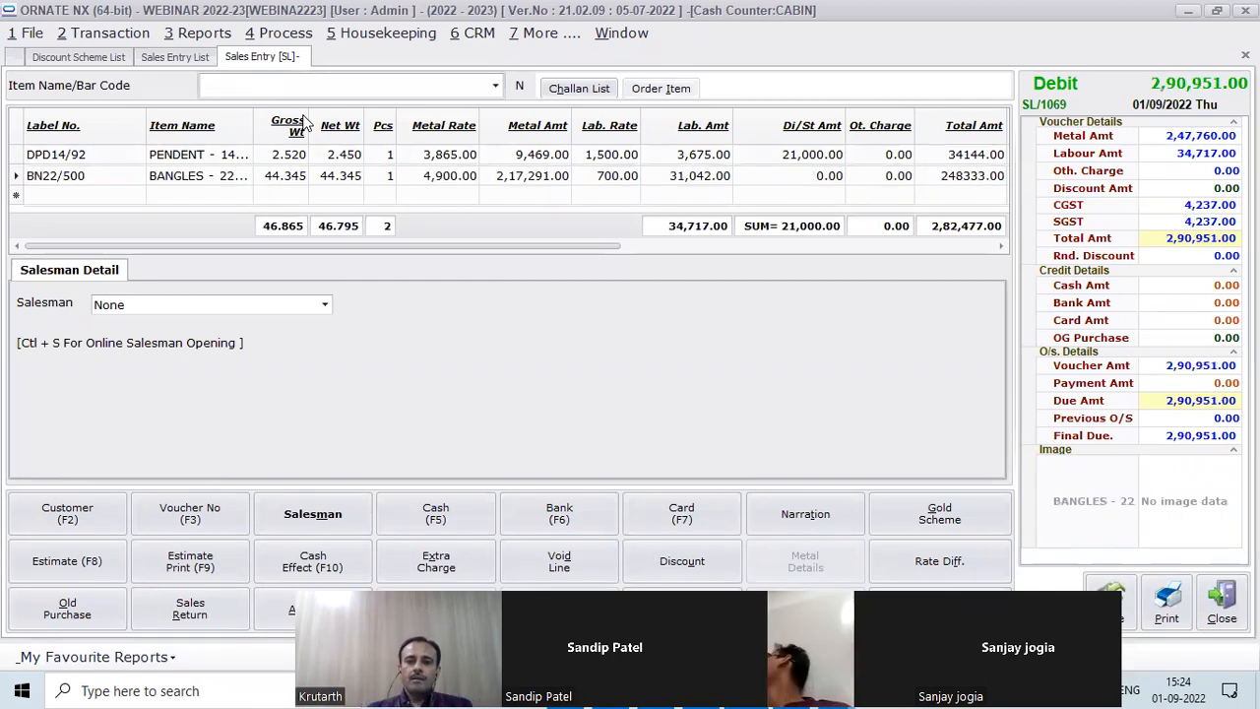
Apply the Item wise discount scheme to the current sales voucher
left_click(681, 566)
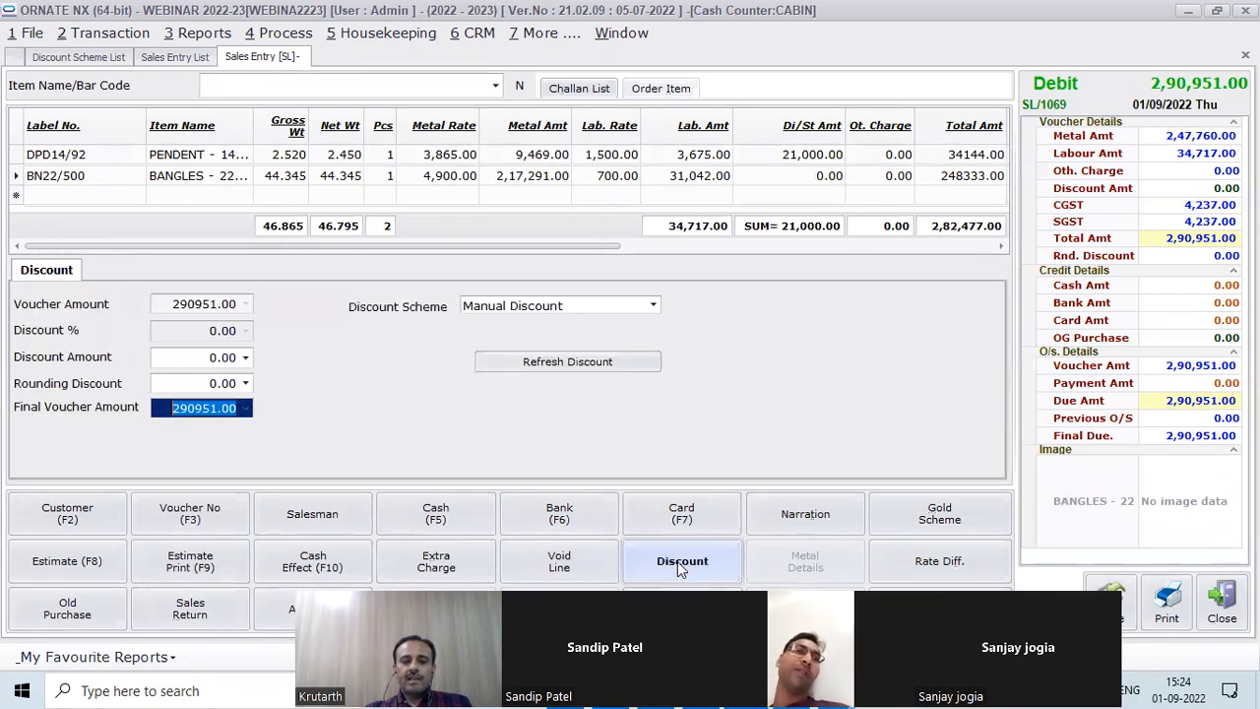
left_click(560, 305)
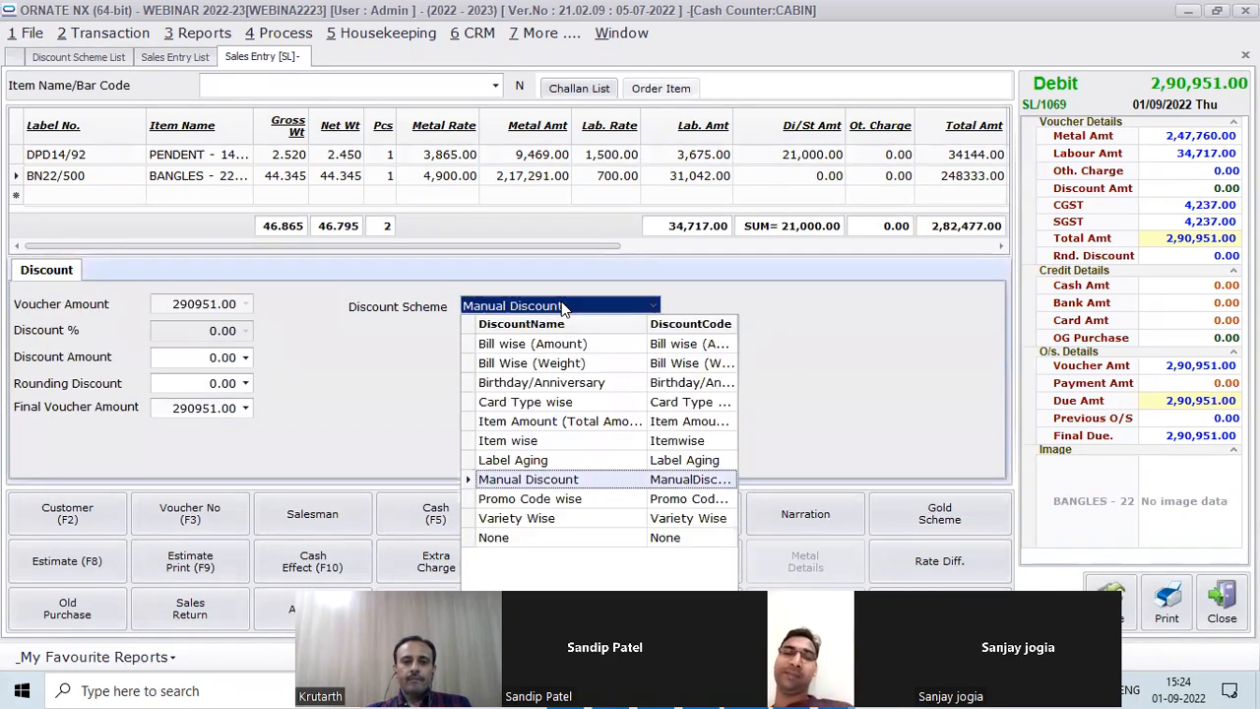
left_click(574, 445)
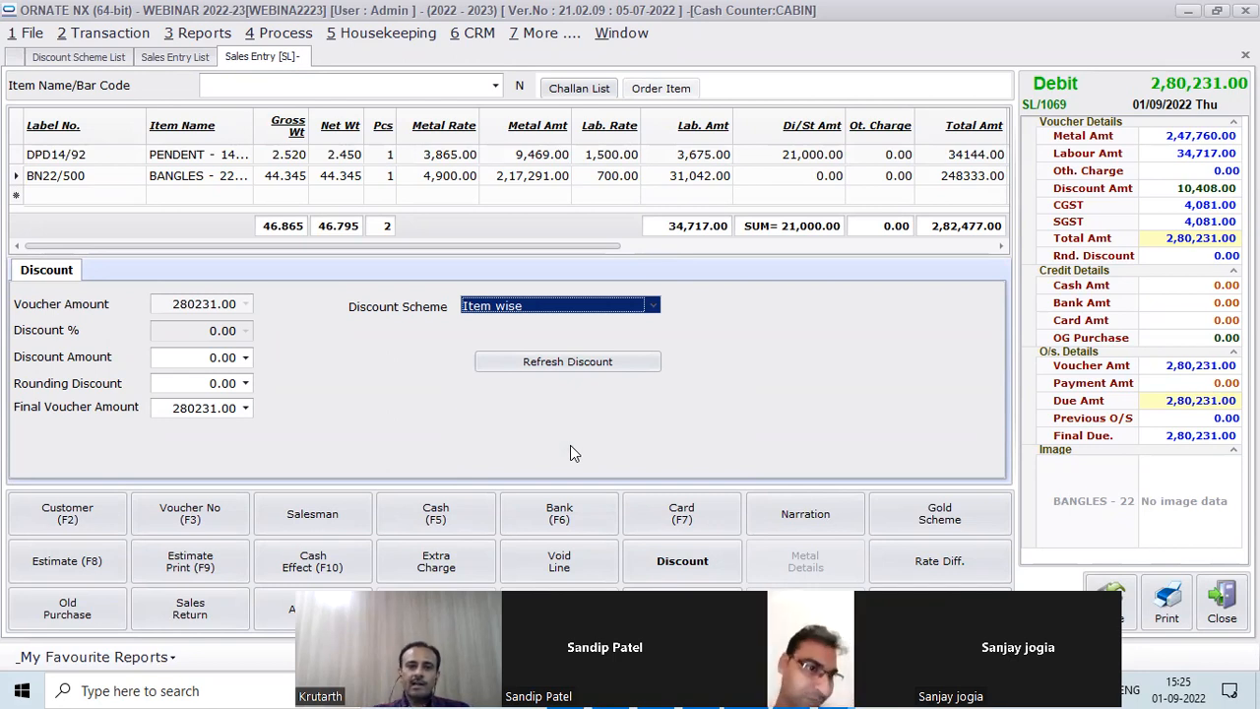
Review the discount amounts in the item details of DPD14/92 and BN22/500, closing each without changes
left_click(511, 158)
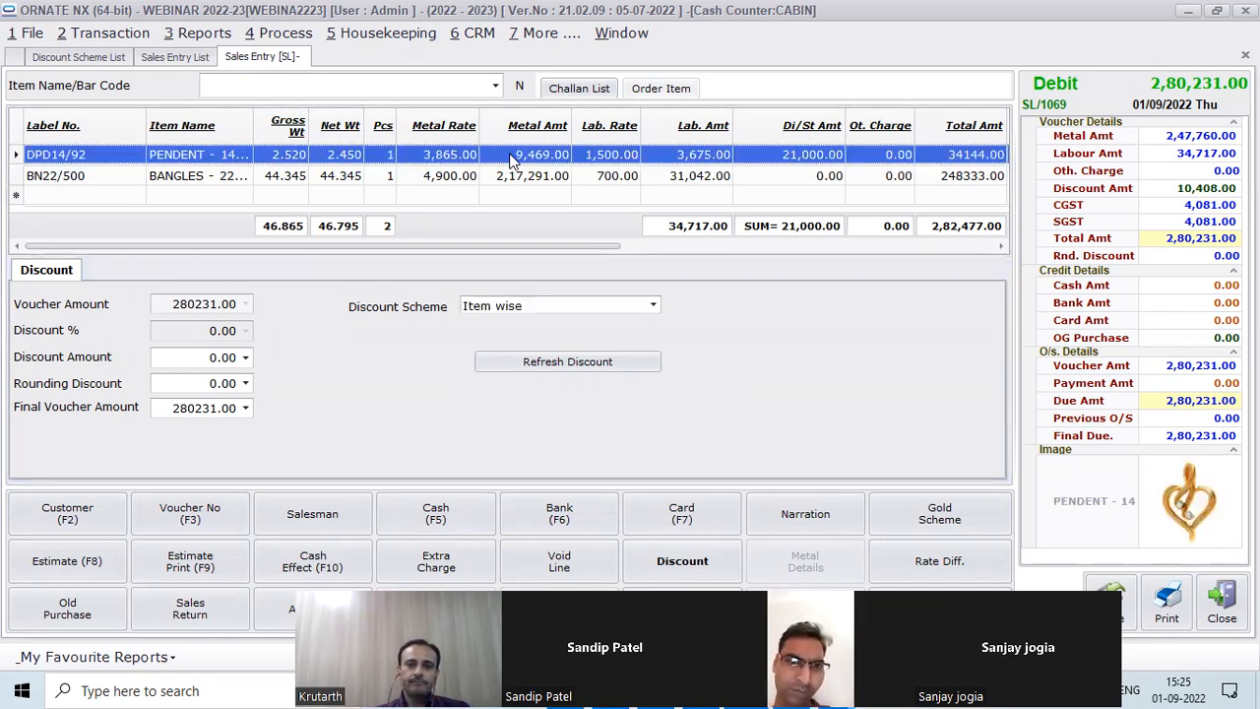
double_click(511, 158)
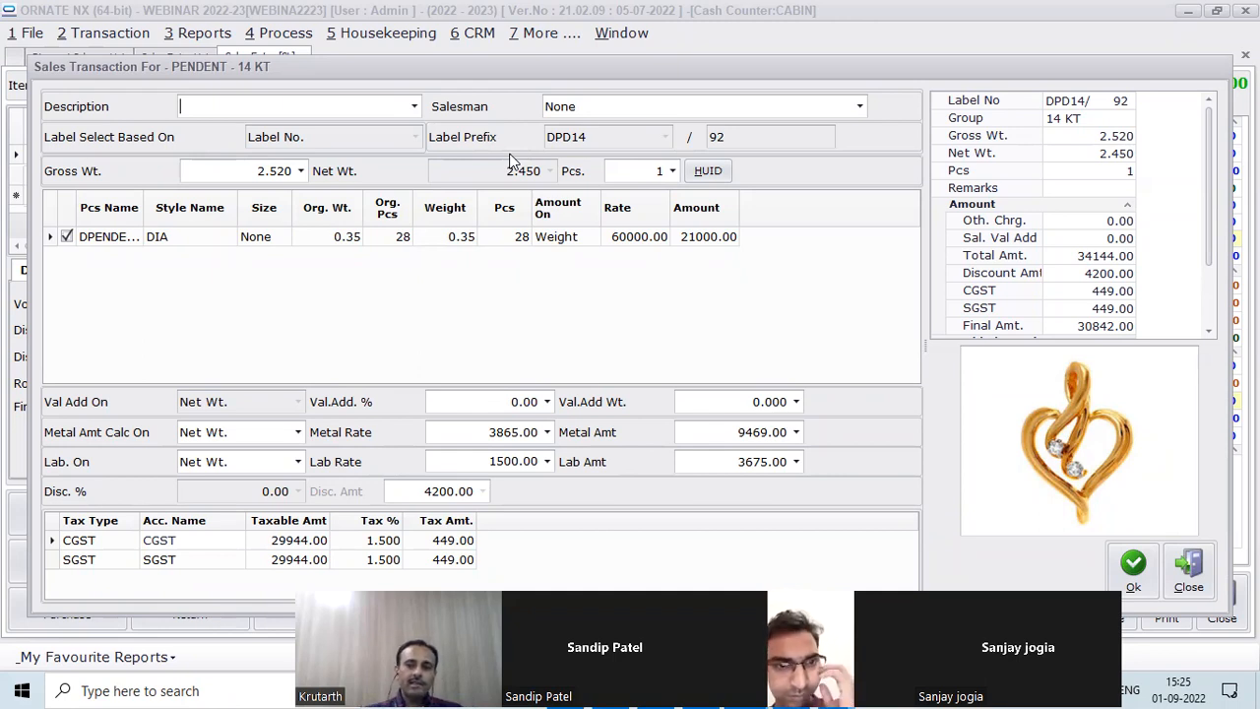
left_click(1190, 576)
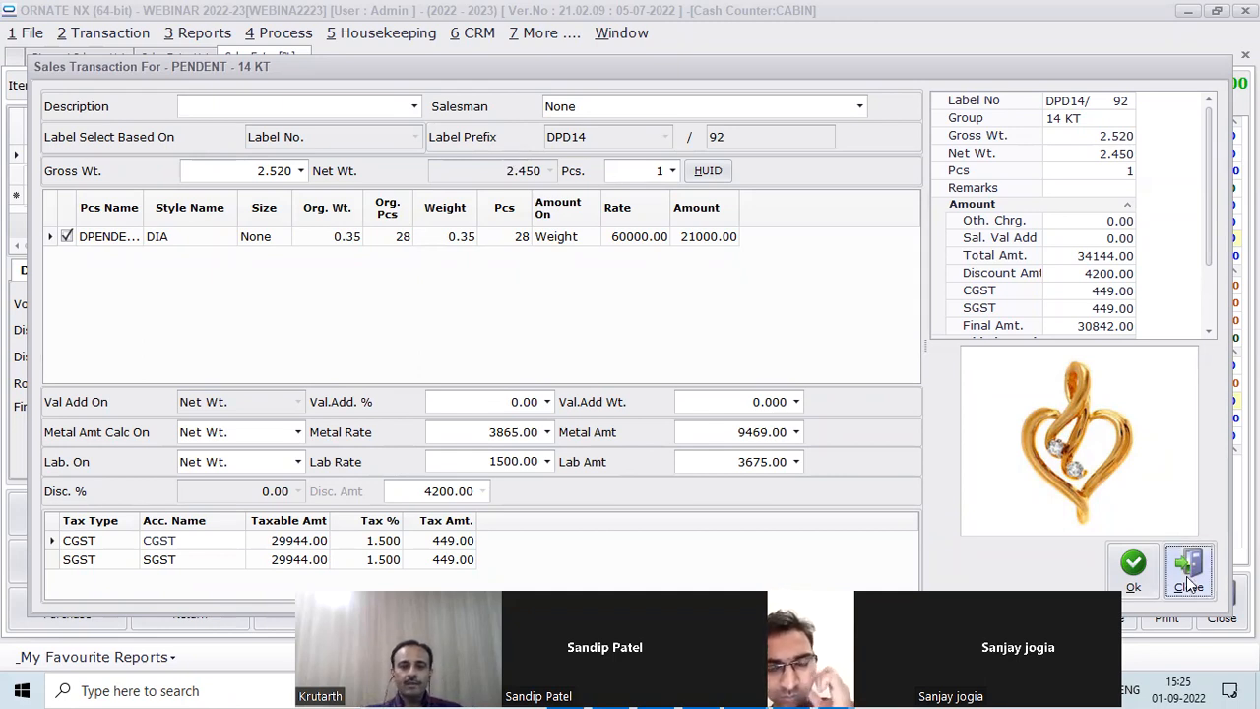
left_click(355, 183)
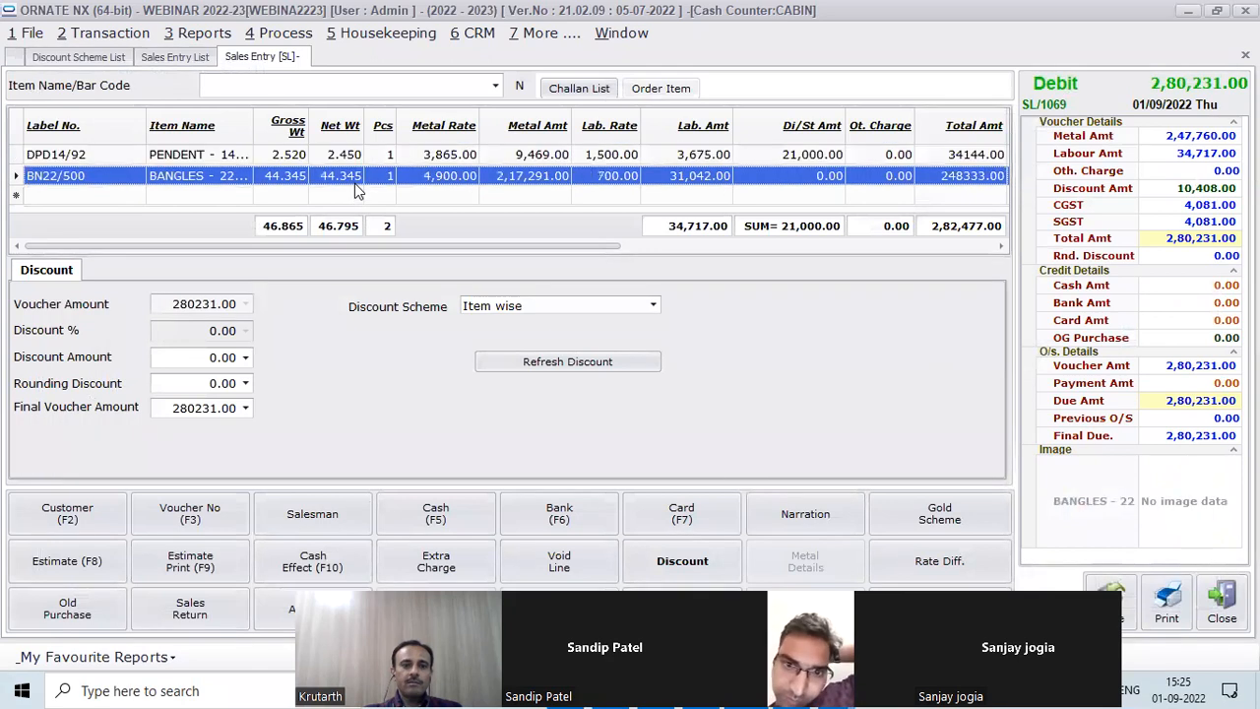
double_click(354, 183)
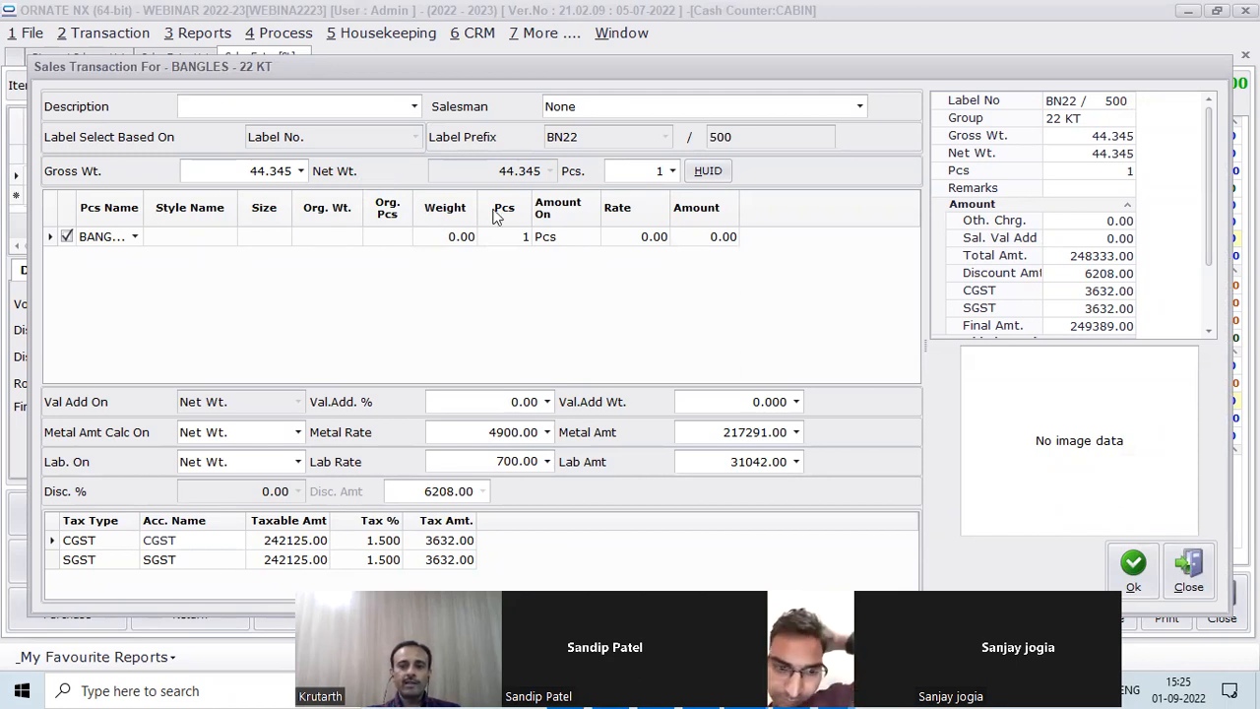
left_click(1195, 574)
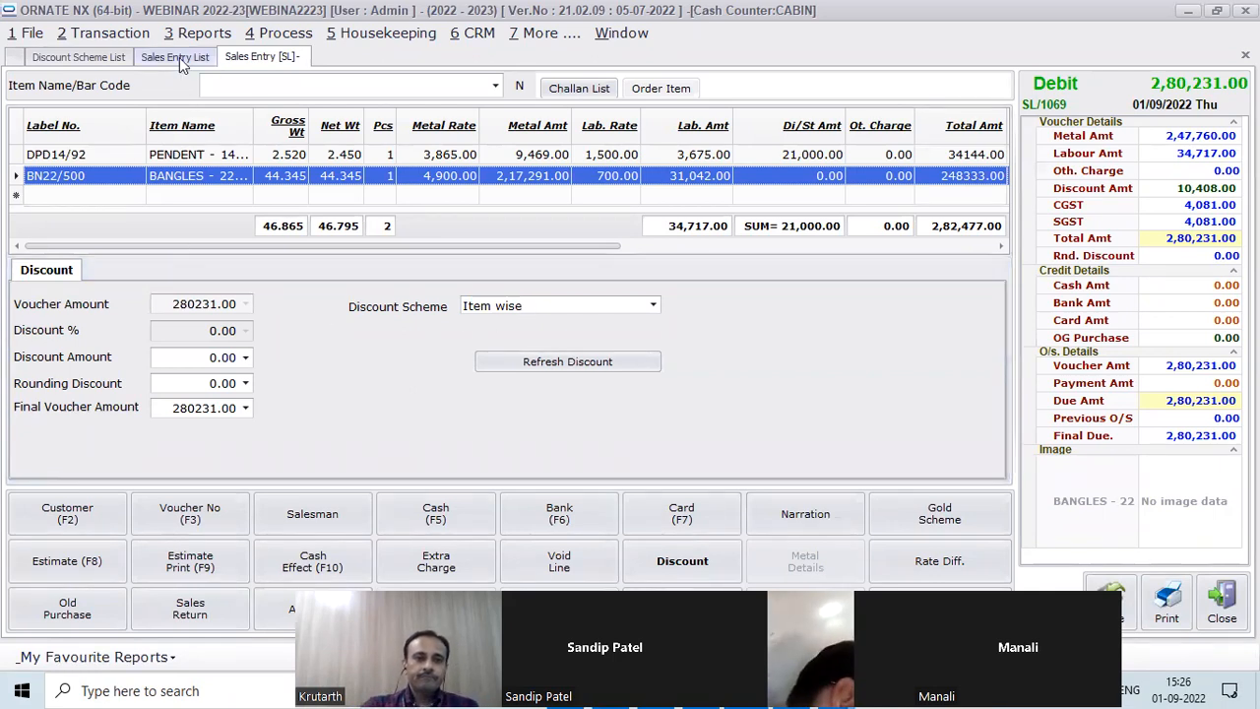
Open the Bill wise (Amount) scheme from the discount scheme list and view its auto discount rules
left_click(101, 57)
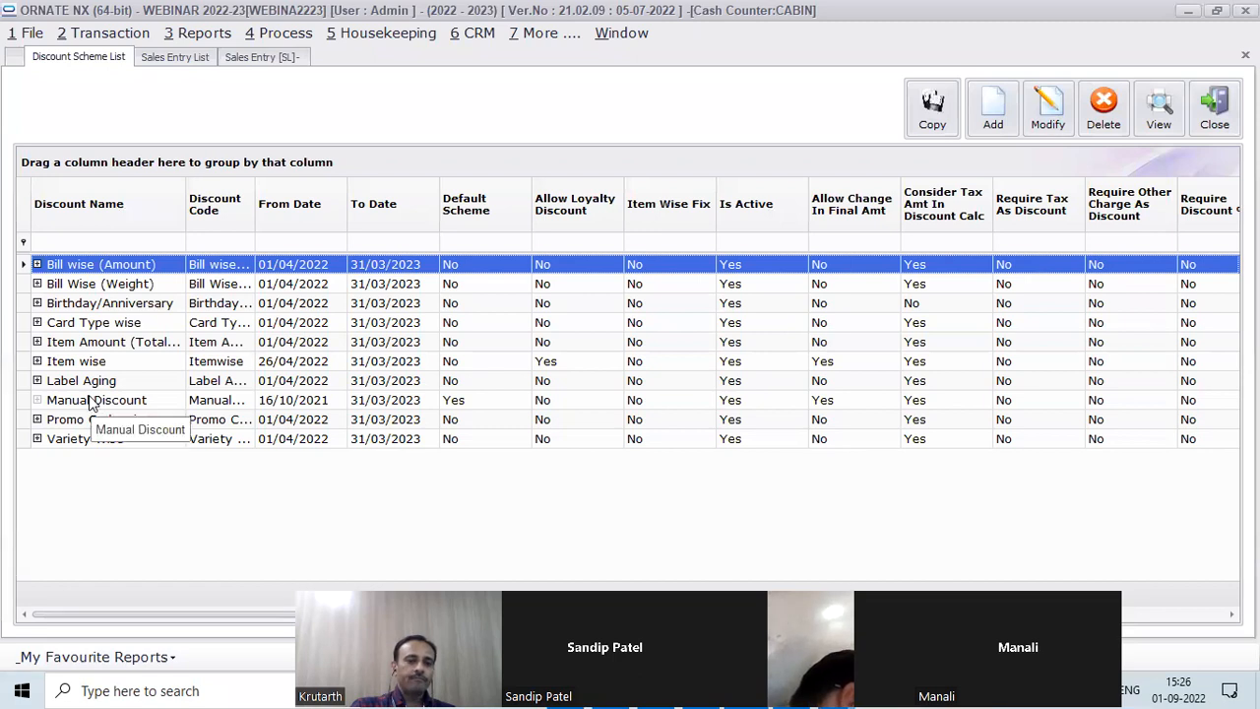
double_click(297, 266)
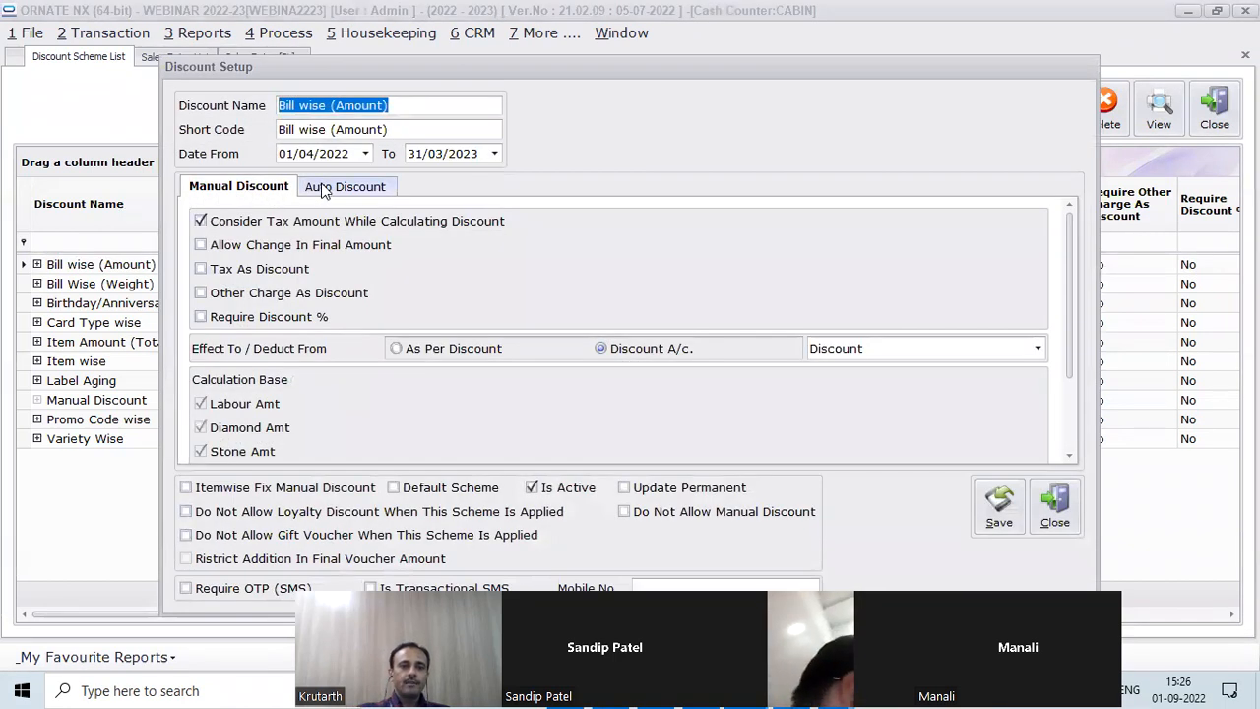
left_click(325, 187)
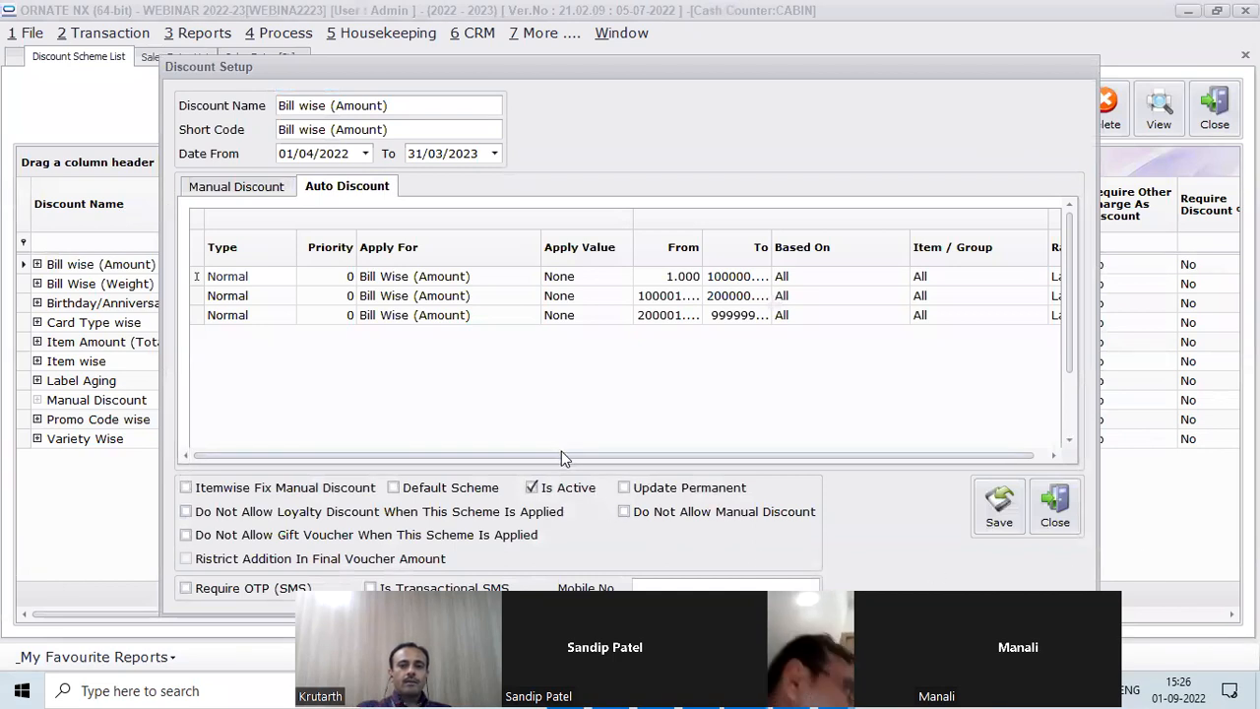
left_click_drag(561, 453, 656, 456)
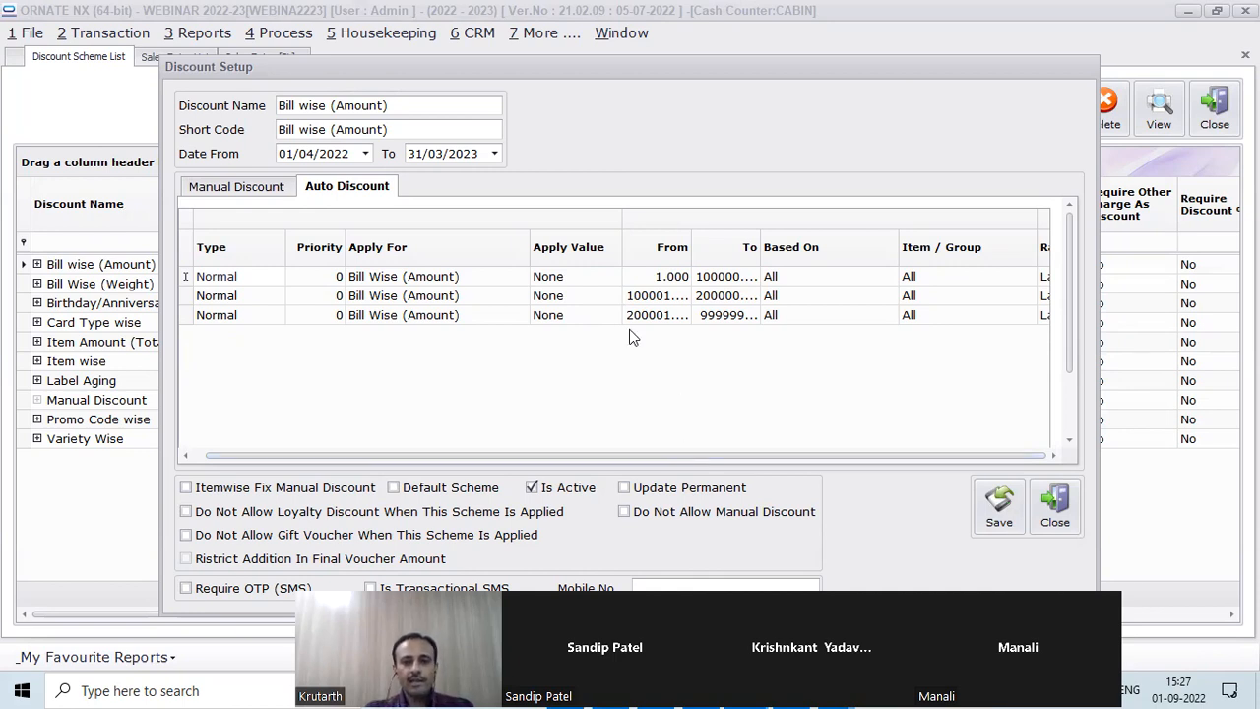
Examine the first bill amount slab's range, basis, and labour discount type and value
left_click(558, 279)
key("Tab")
key("Tab")
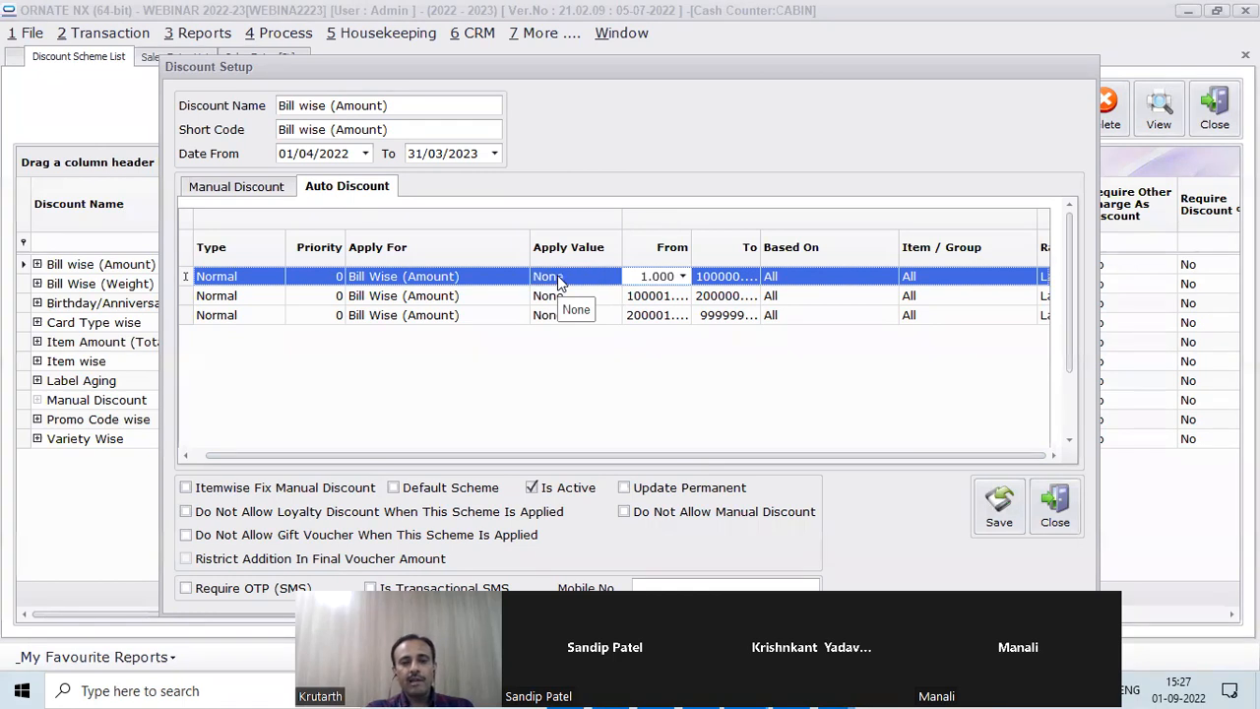
key("Tab")
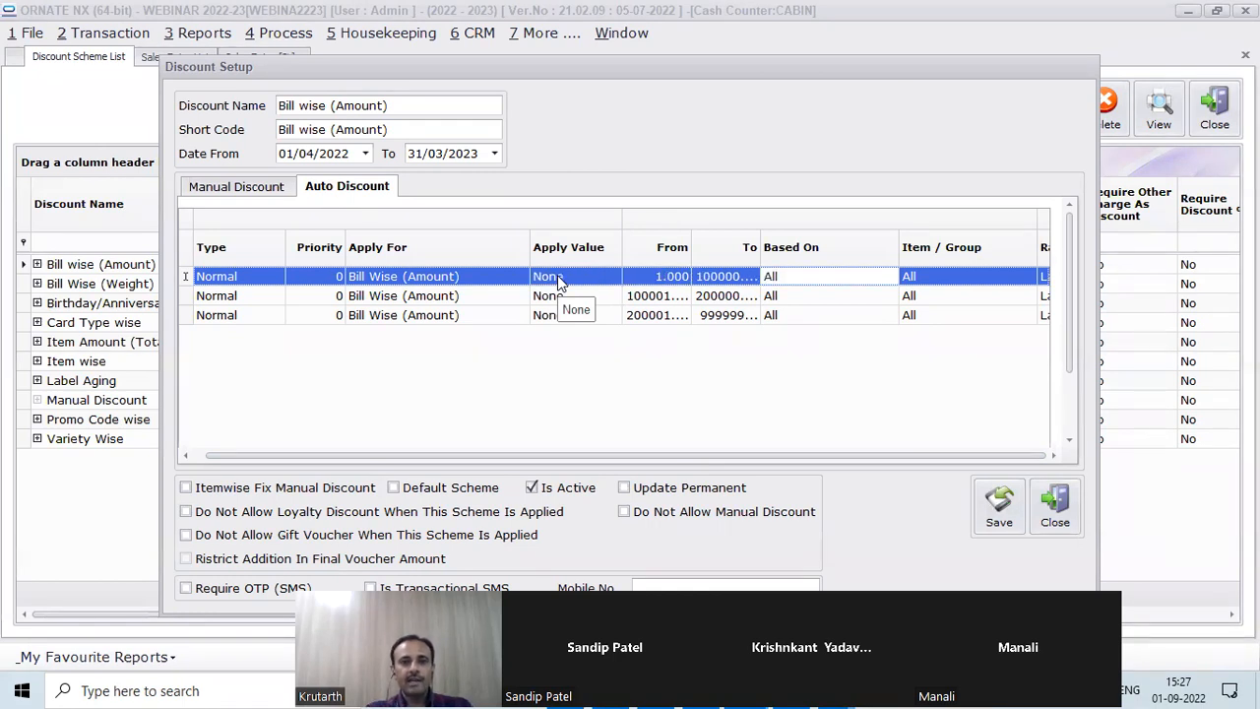
key("Tab")
key("Tab")
key("Tab")
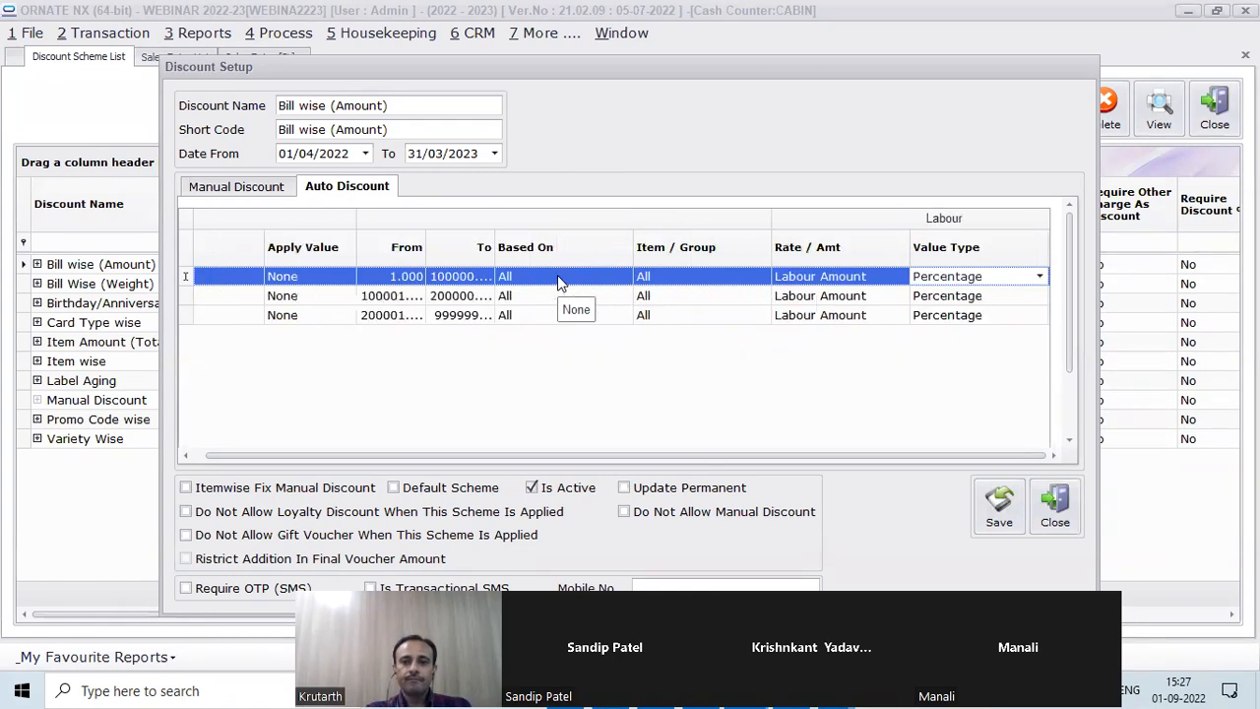
key("Tab")
key("Tab")
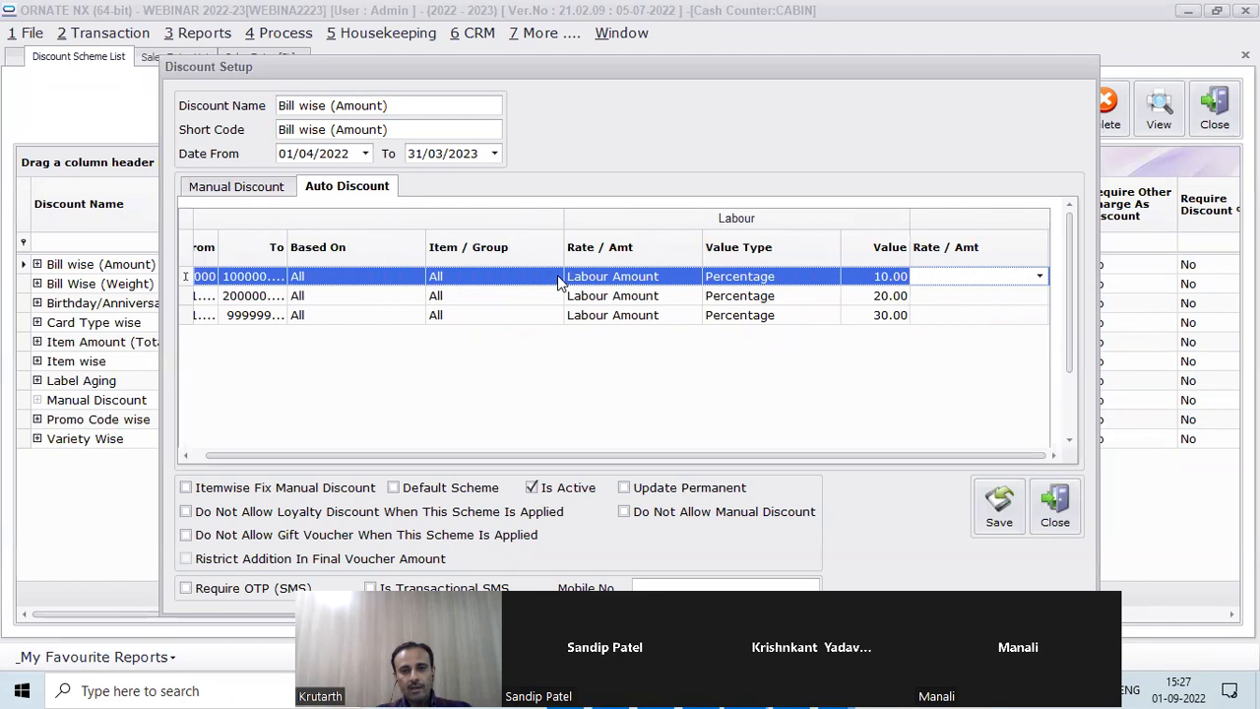
Compare the first slab's amount range with the third slab's range and labour discount, and close the scheme without saving
key("shift+Tab")
key("shift+Tab")
key("shift+Tab")
key("shift+Tab")
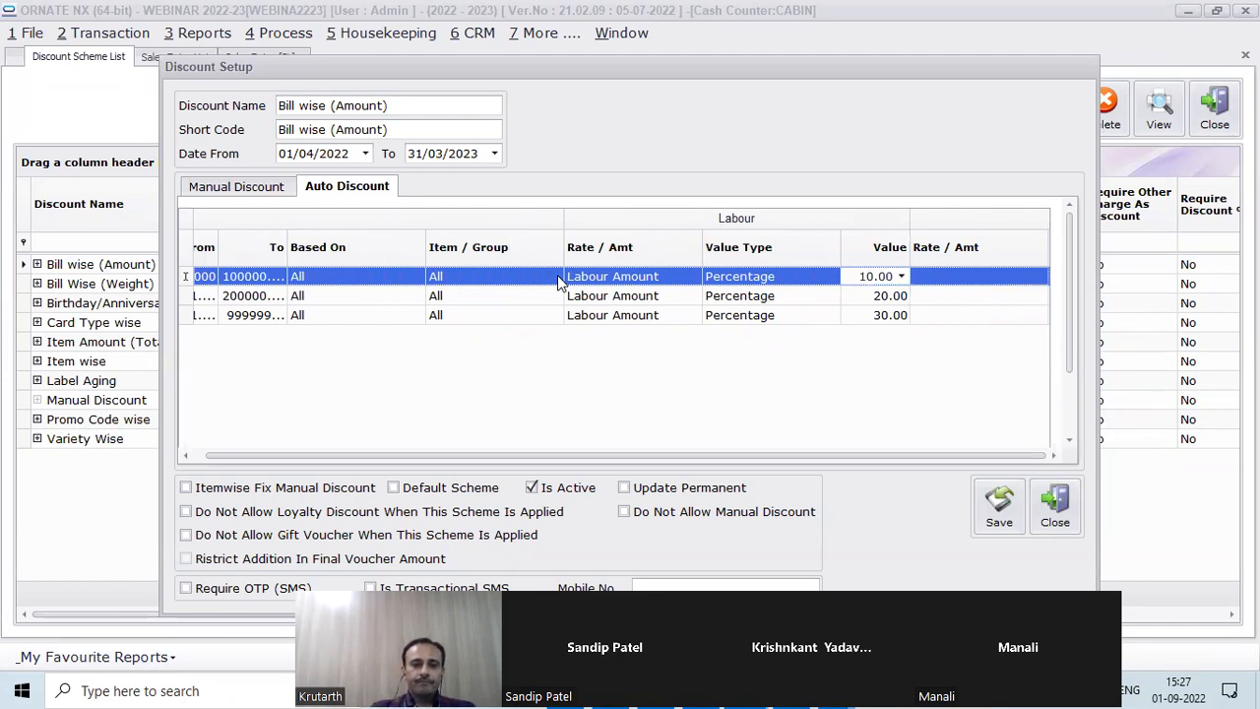
key("shift+Tab")
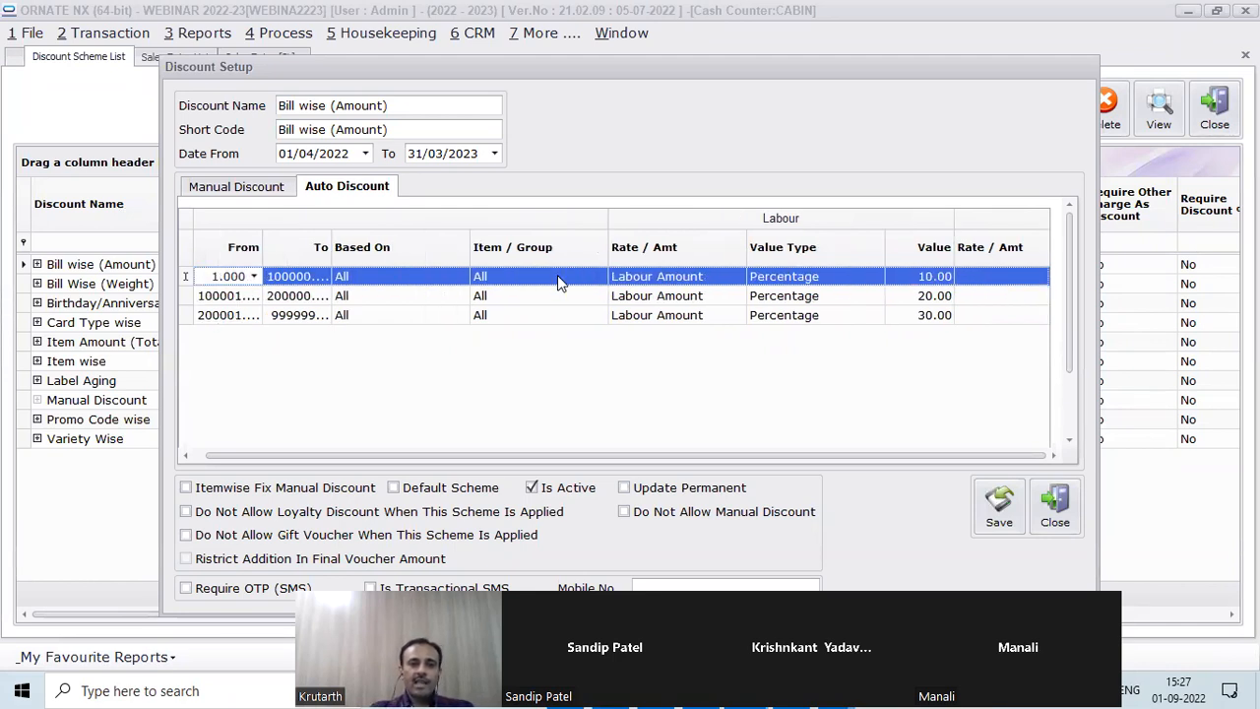
key("Down")
key("Down")
key("Tab")
key("Tab")
key("Tab")
key("Tab")
key("Tab")
key("Tab")
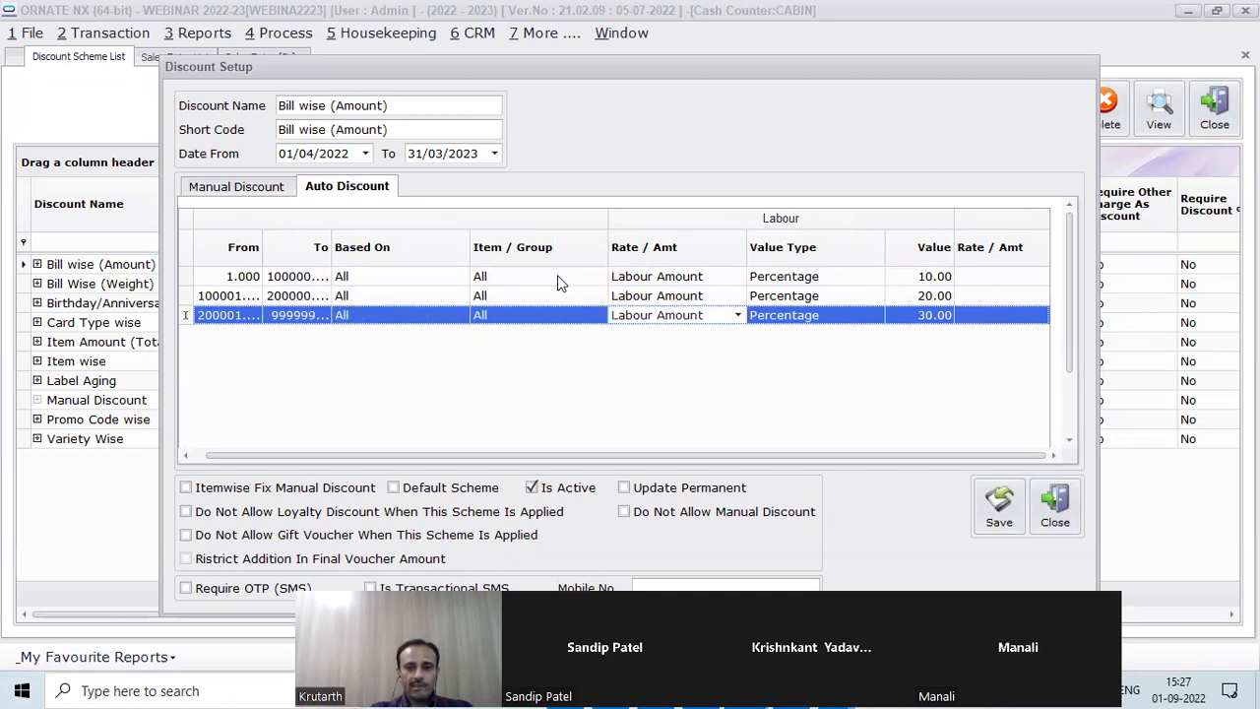
key("Tab")
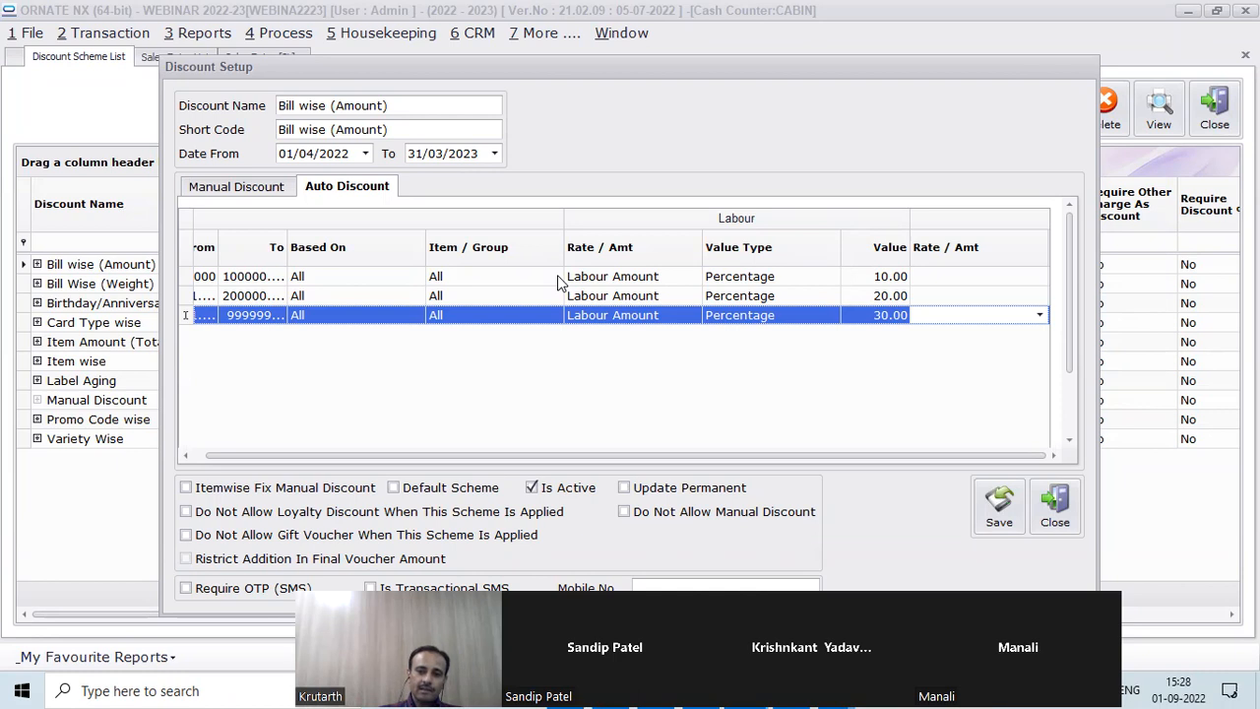
left_click(1058, 507)
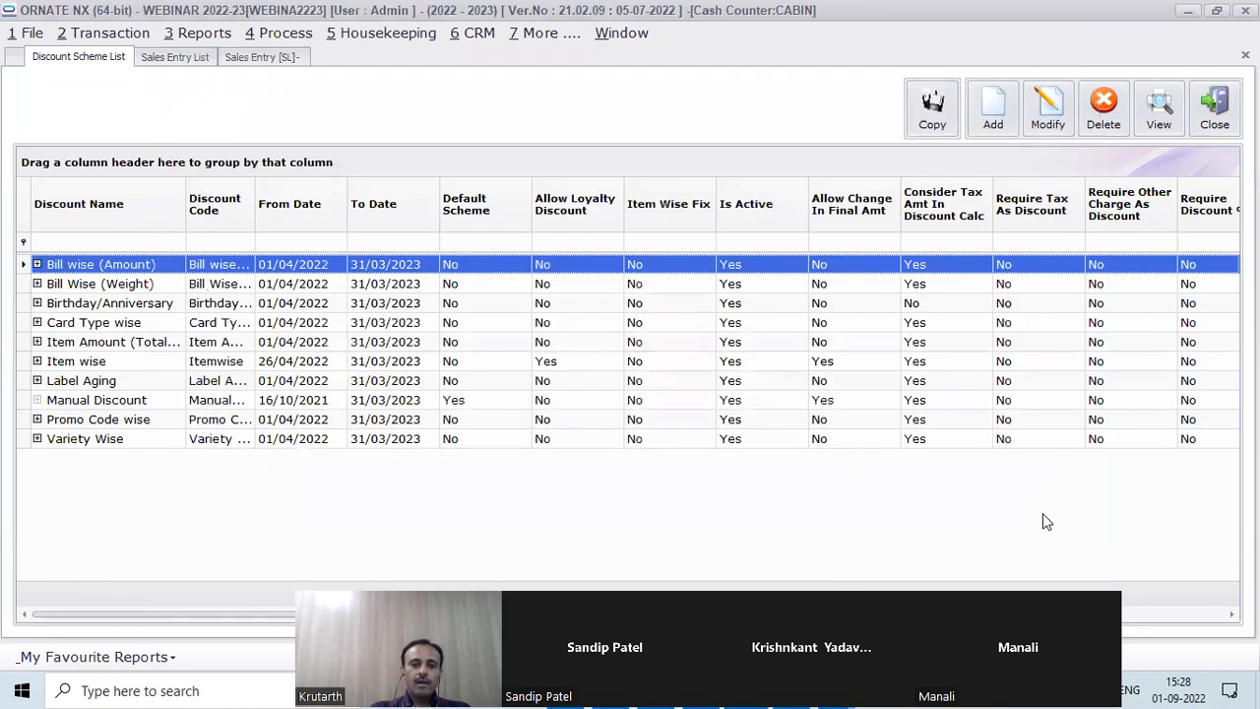
Return to the open sales entry, apply the Bill wise (Amount) discount scheme, and close the entry without saving
left_click(233, 56)
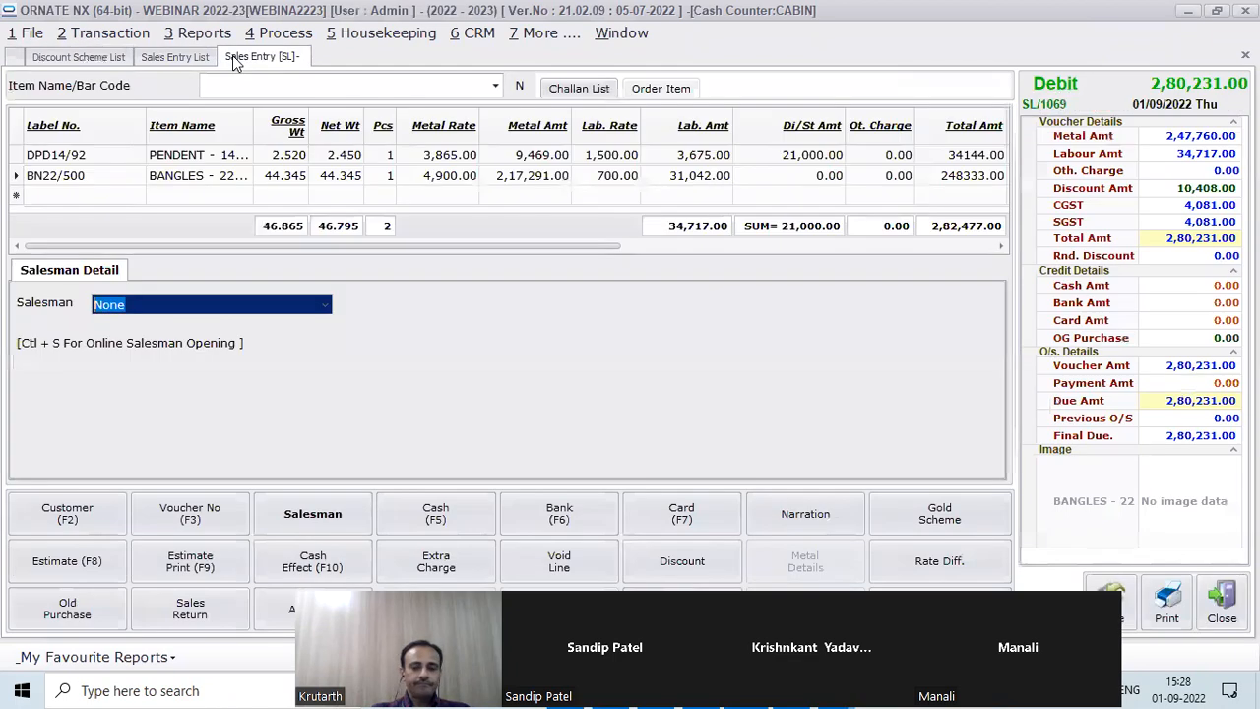
left_click(703, 575)
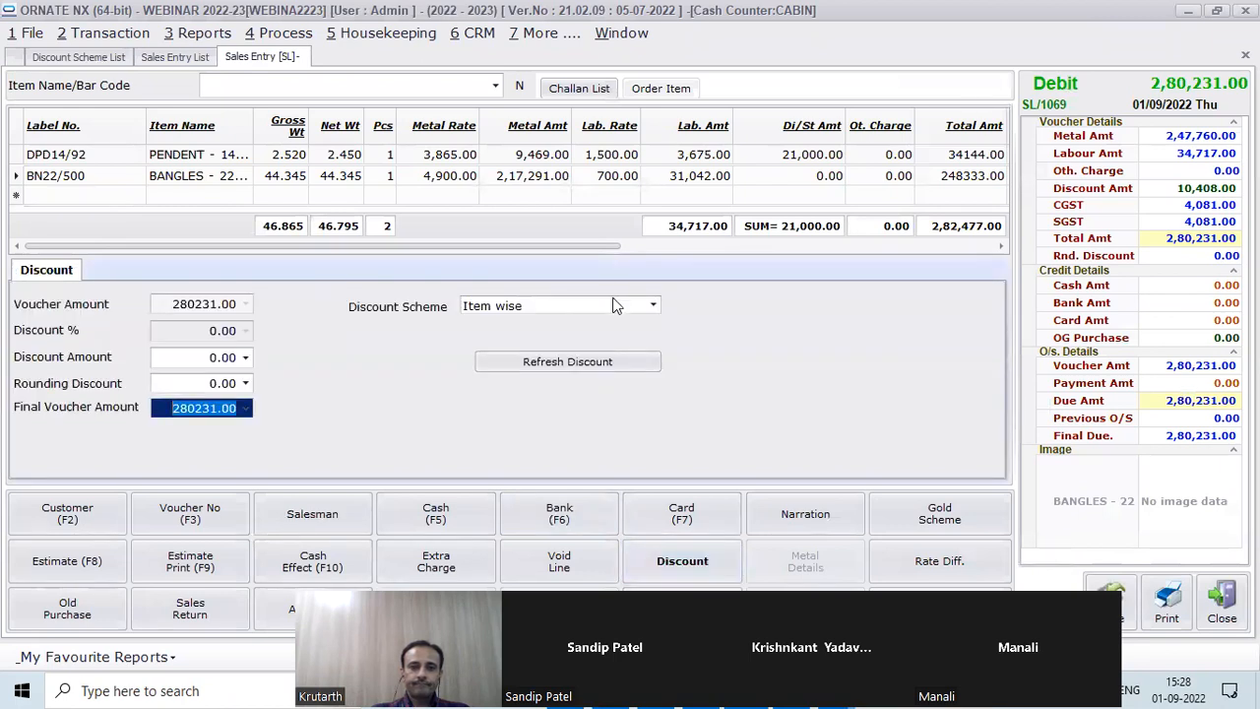
left_click(614, 306)
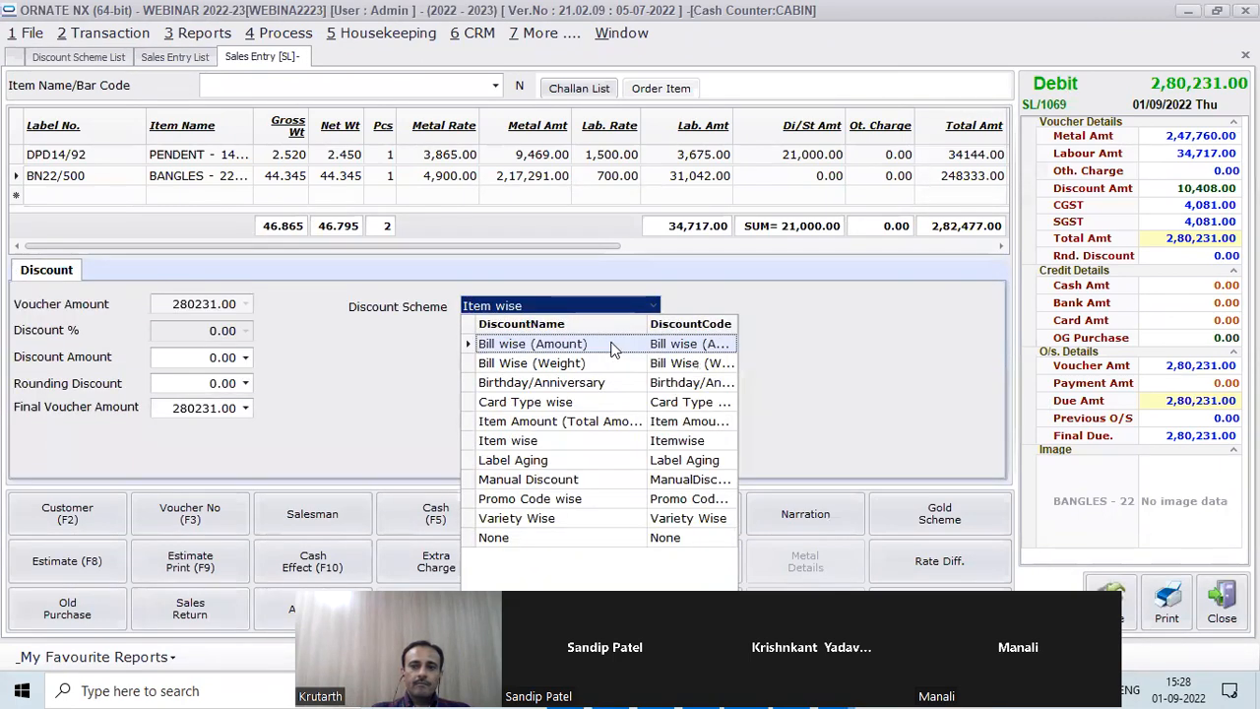
left_click(612, 345)
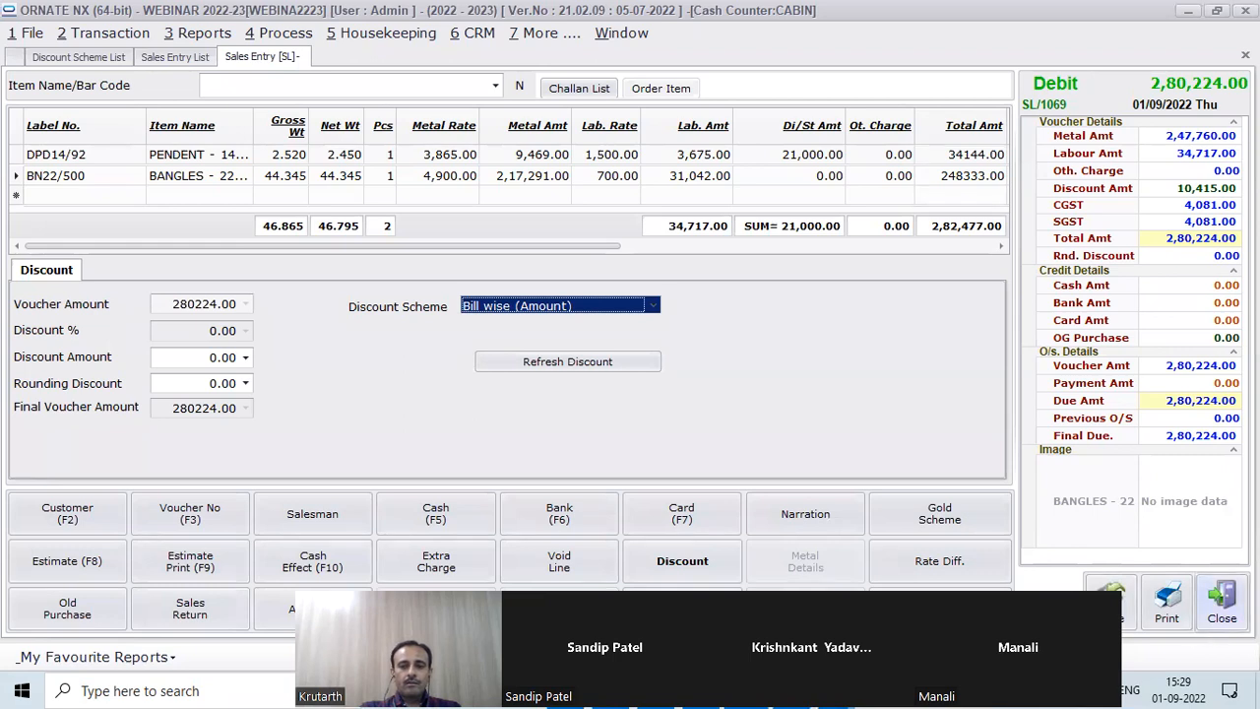
left_click(1222, 602)
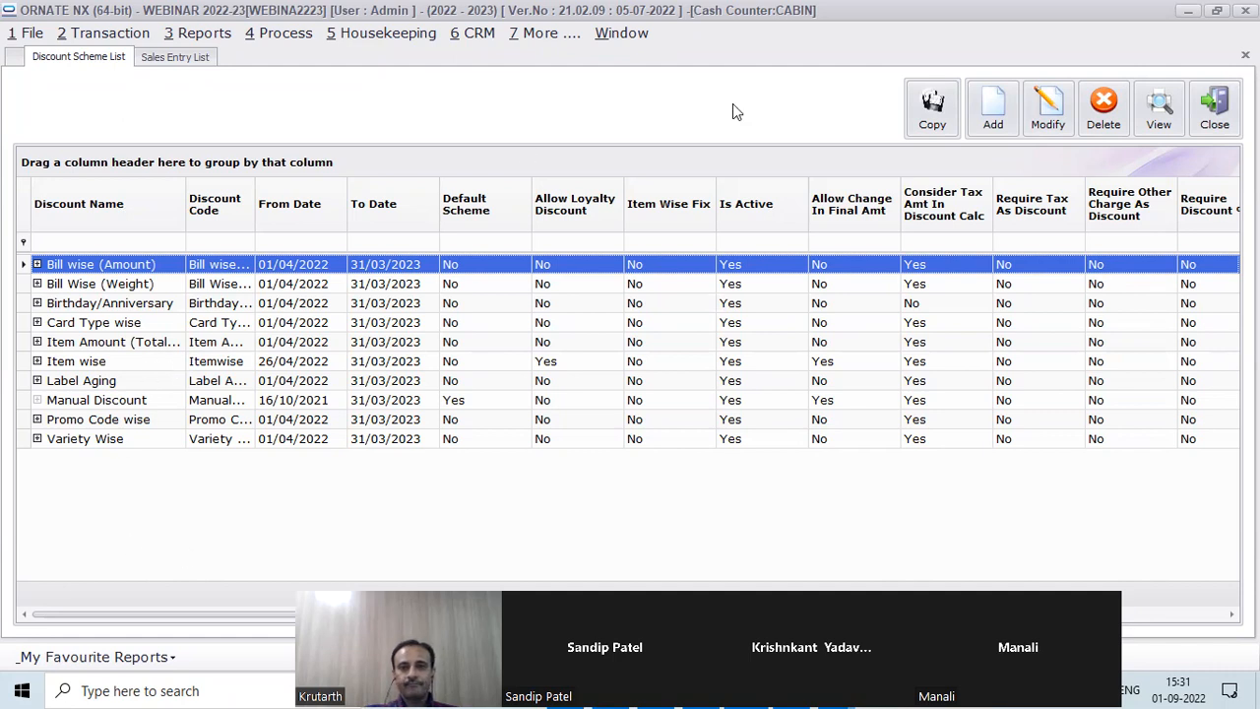
Open the Promo Code Master, review the promo codes and their remarks, and close the list
left_click(379, 34)
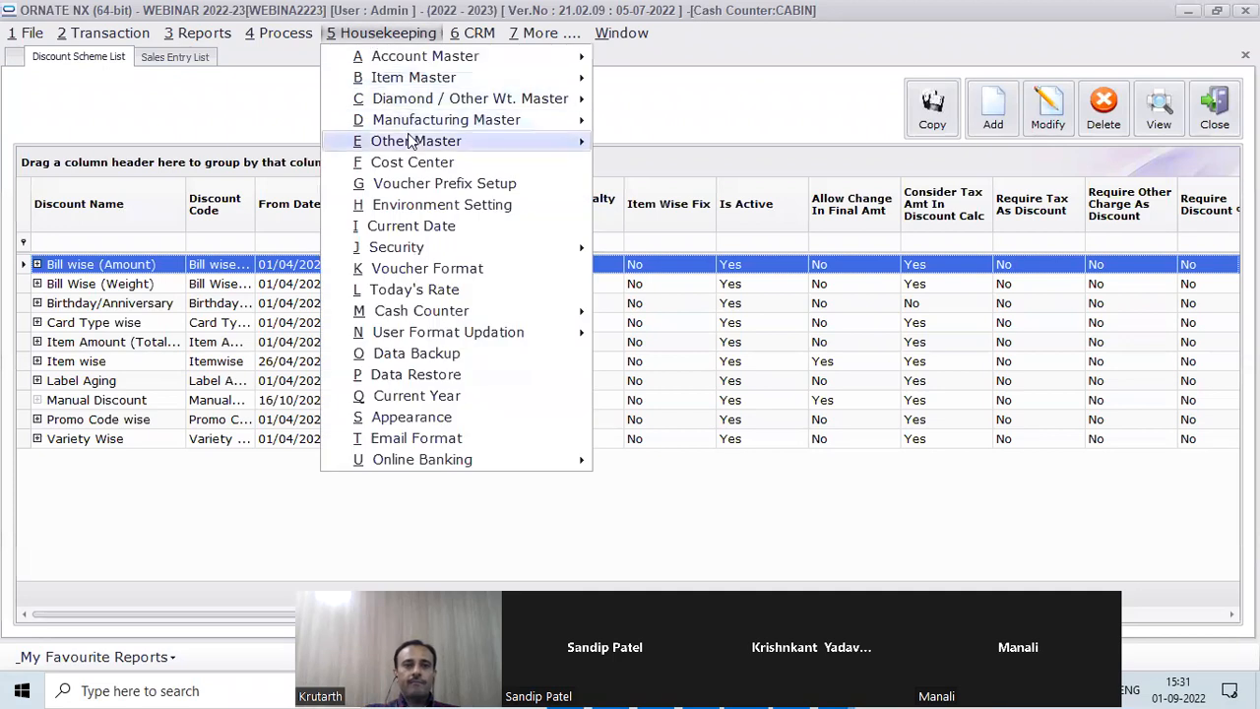
mouse_move(380, 140)
mouse_move(702, 297)
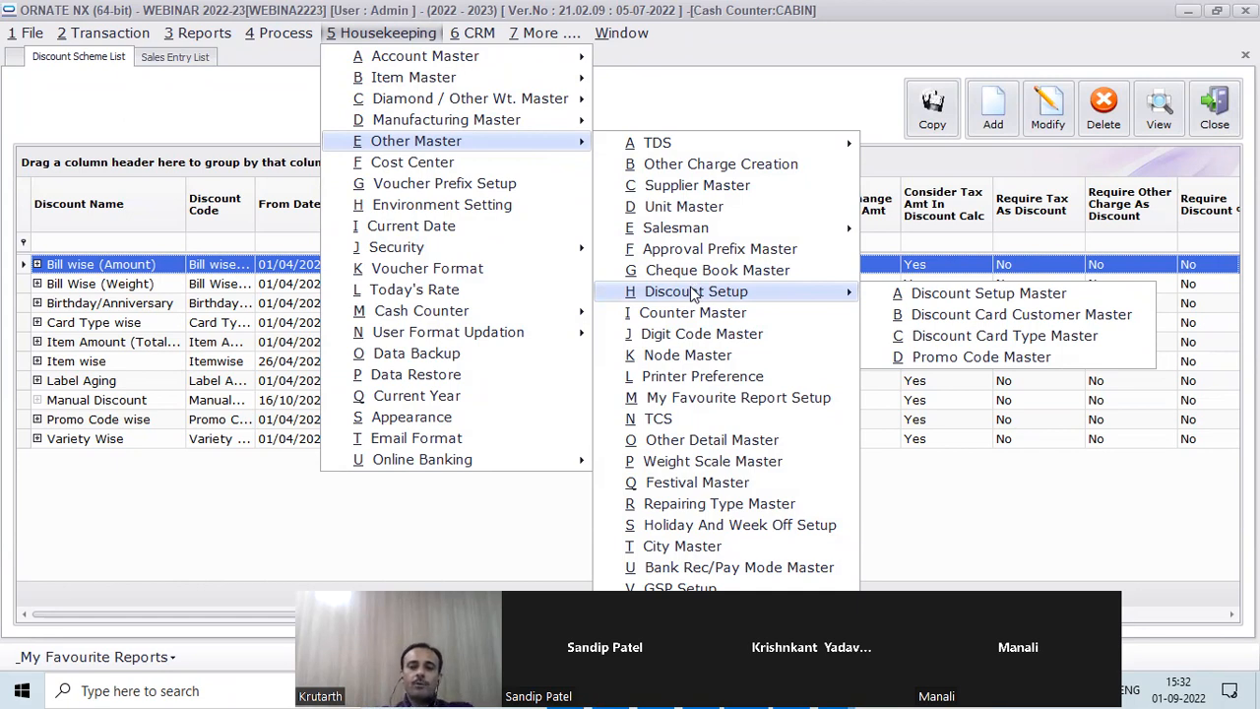
left_click(970, 359)
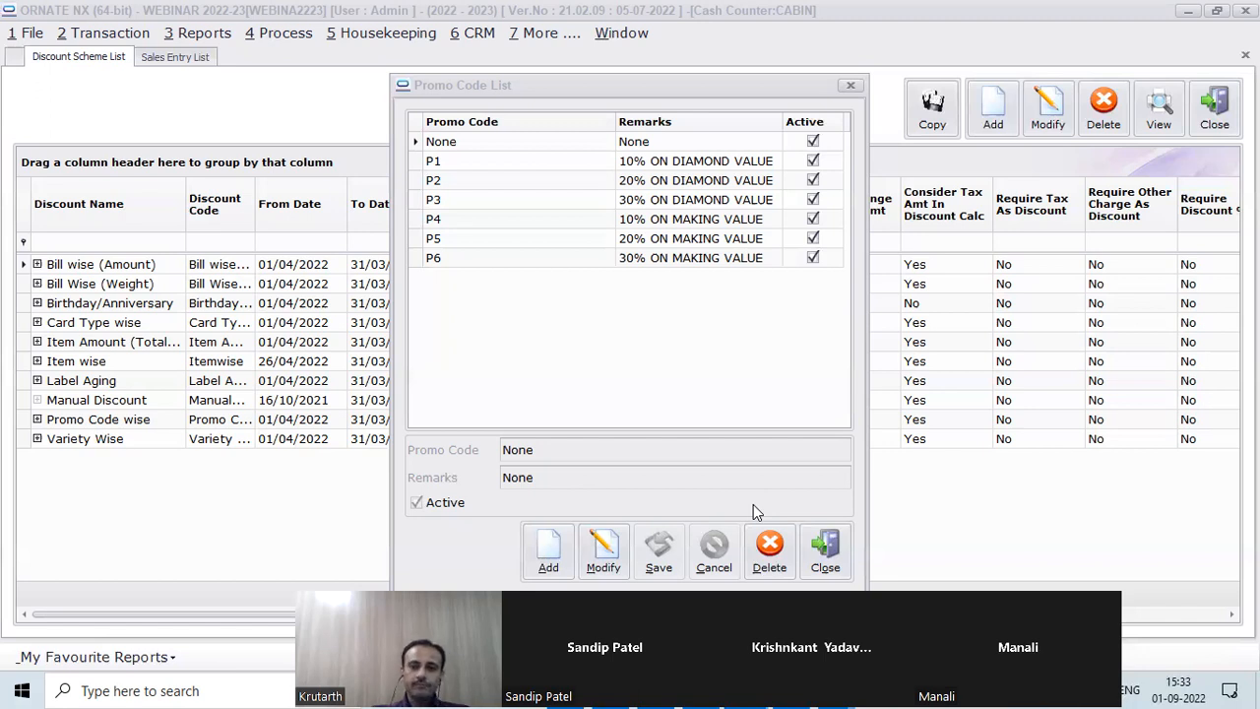
left_click(832, 546)
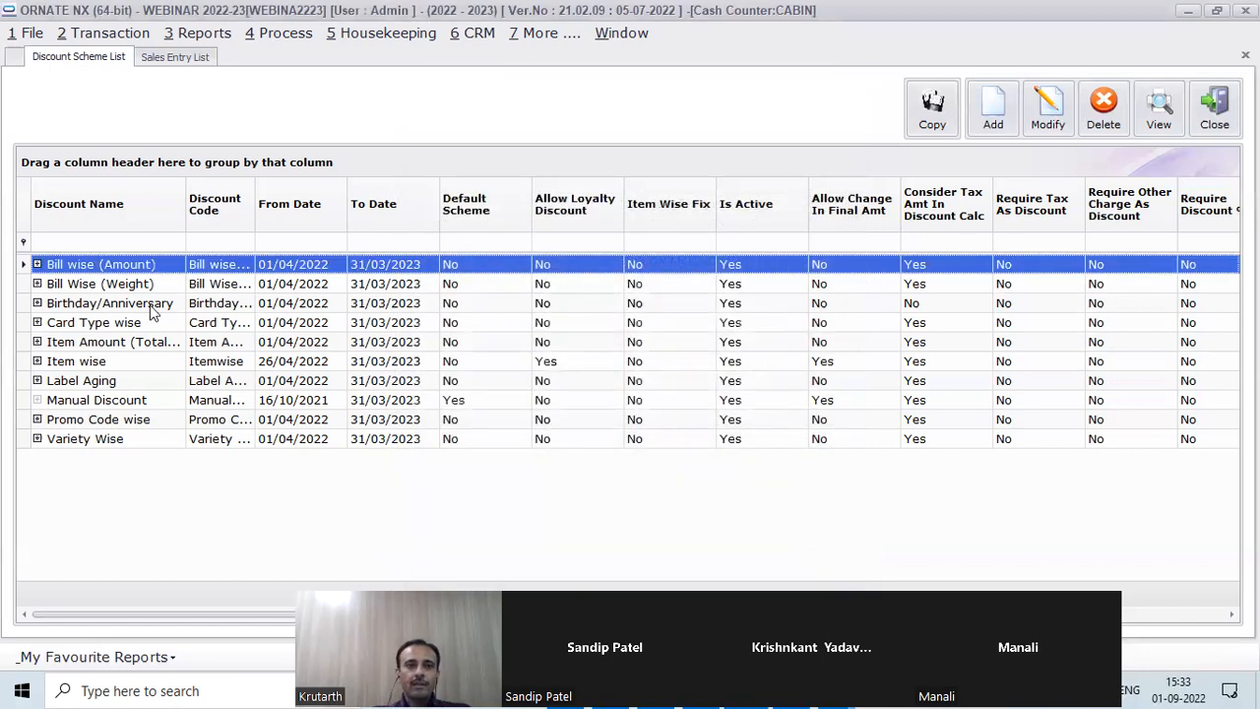
Open the Label Field Revision process for all in-stock labels, keeping every filter selected, and enable Change Promo Code
left_click(277, 35)
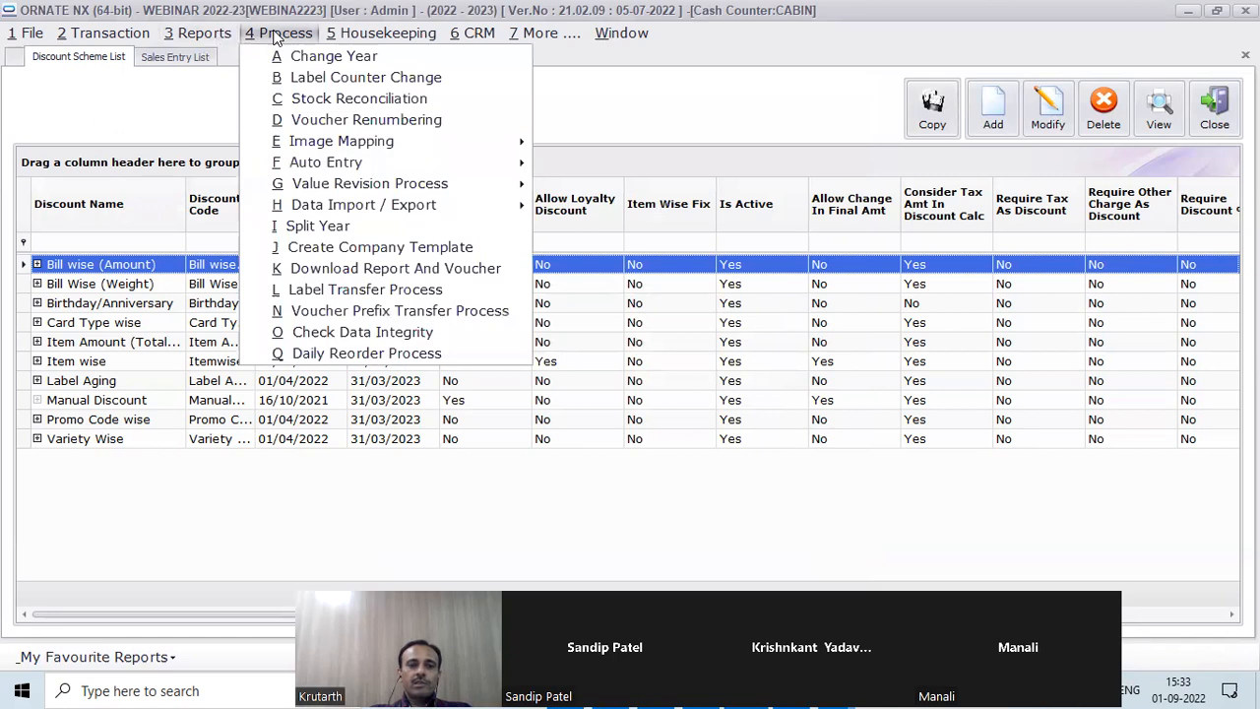
mouse_move(335, 188)
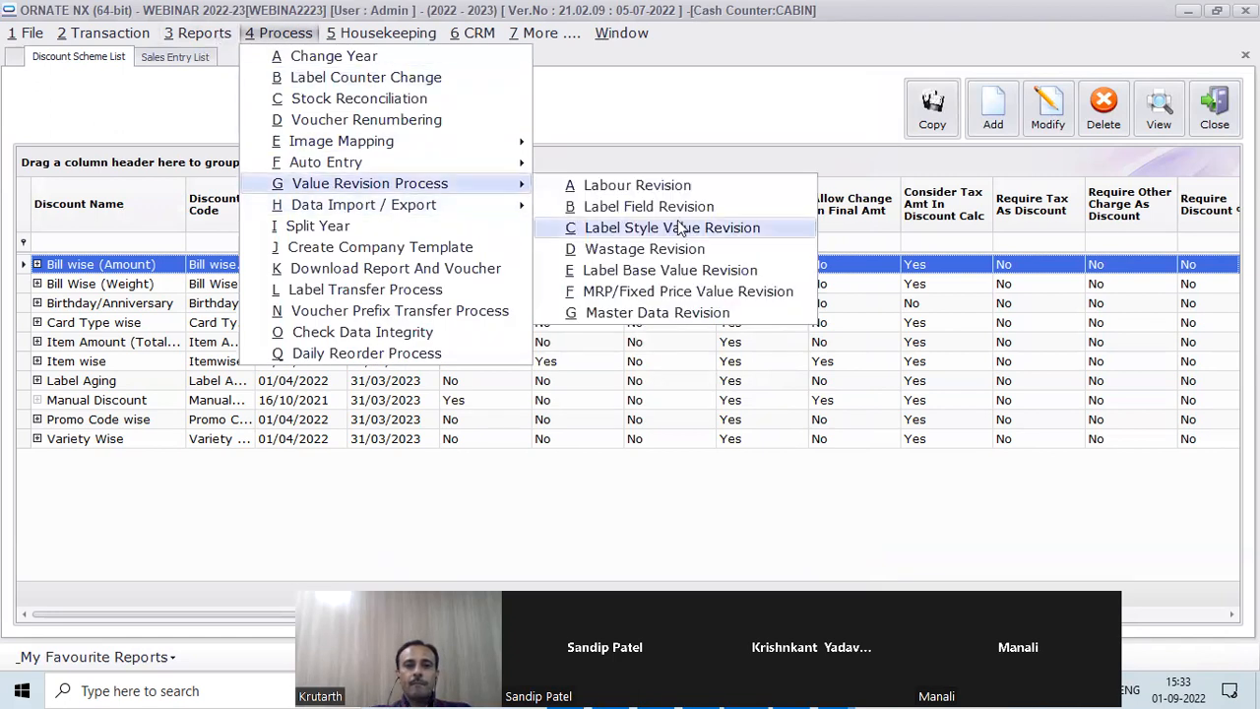
left_click(645, 207)
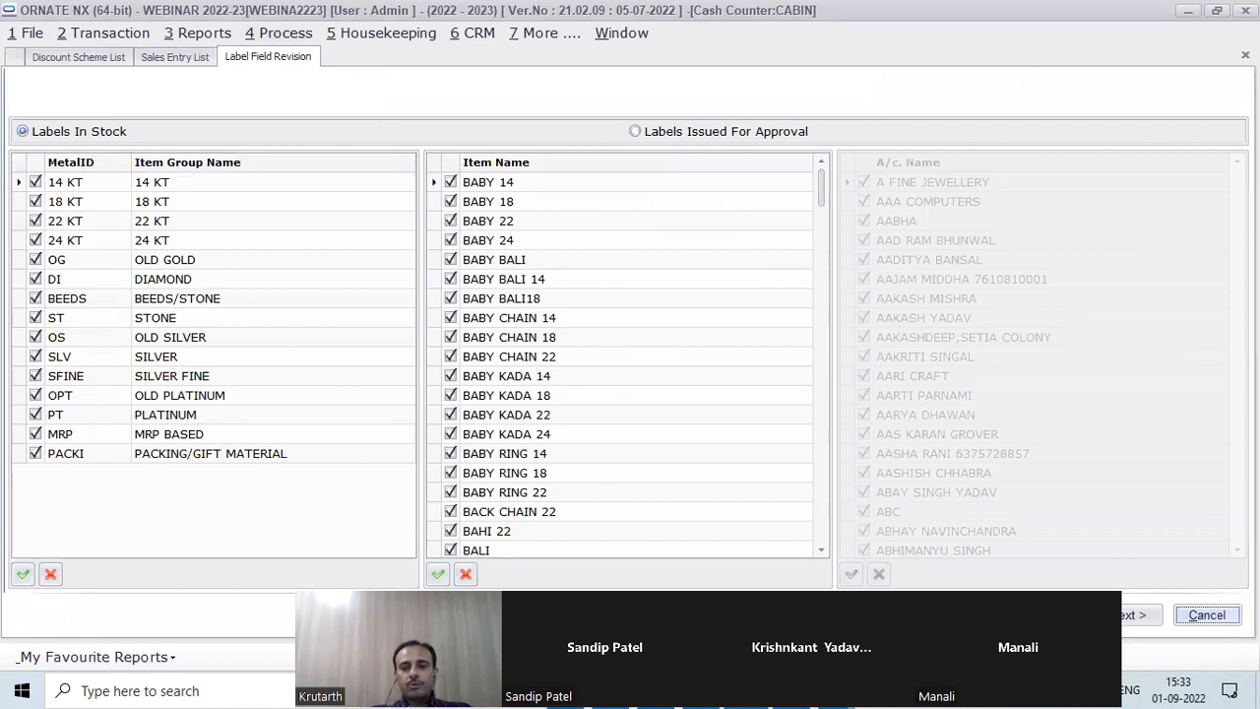
left_click(1152, 616)
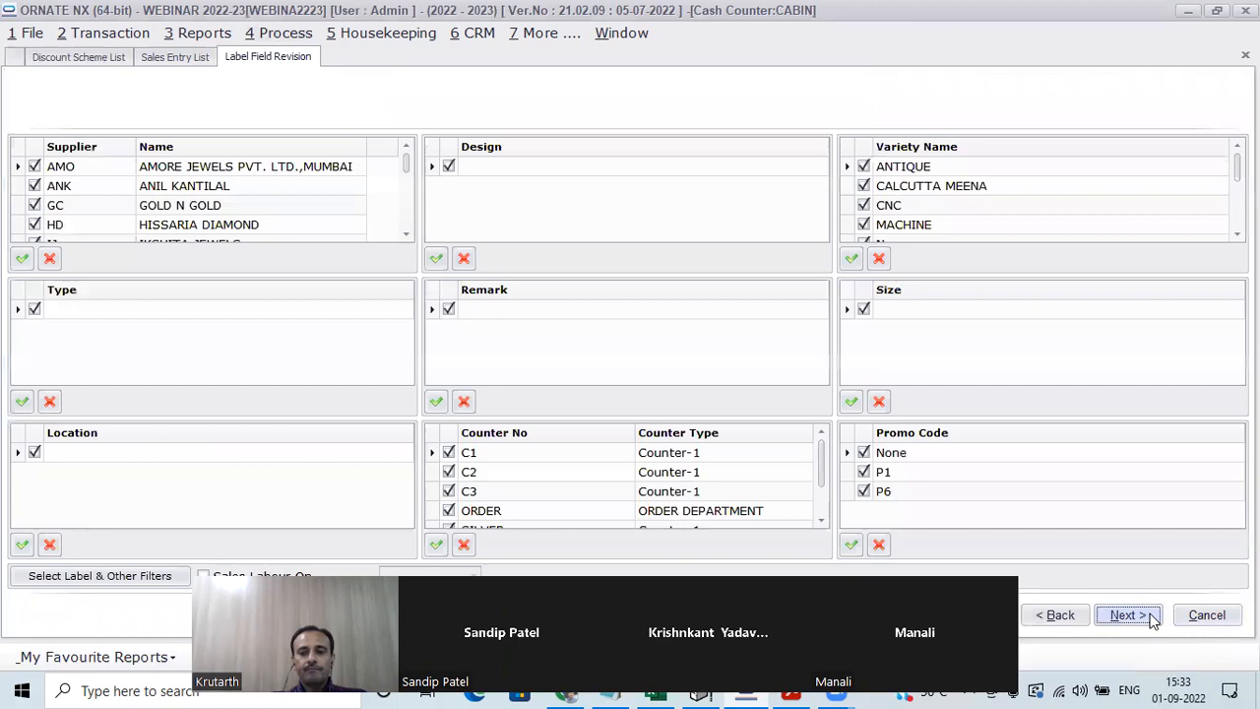
left_click(1152, 616)
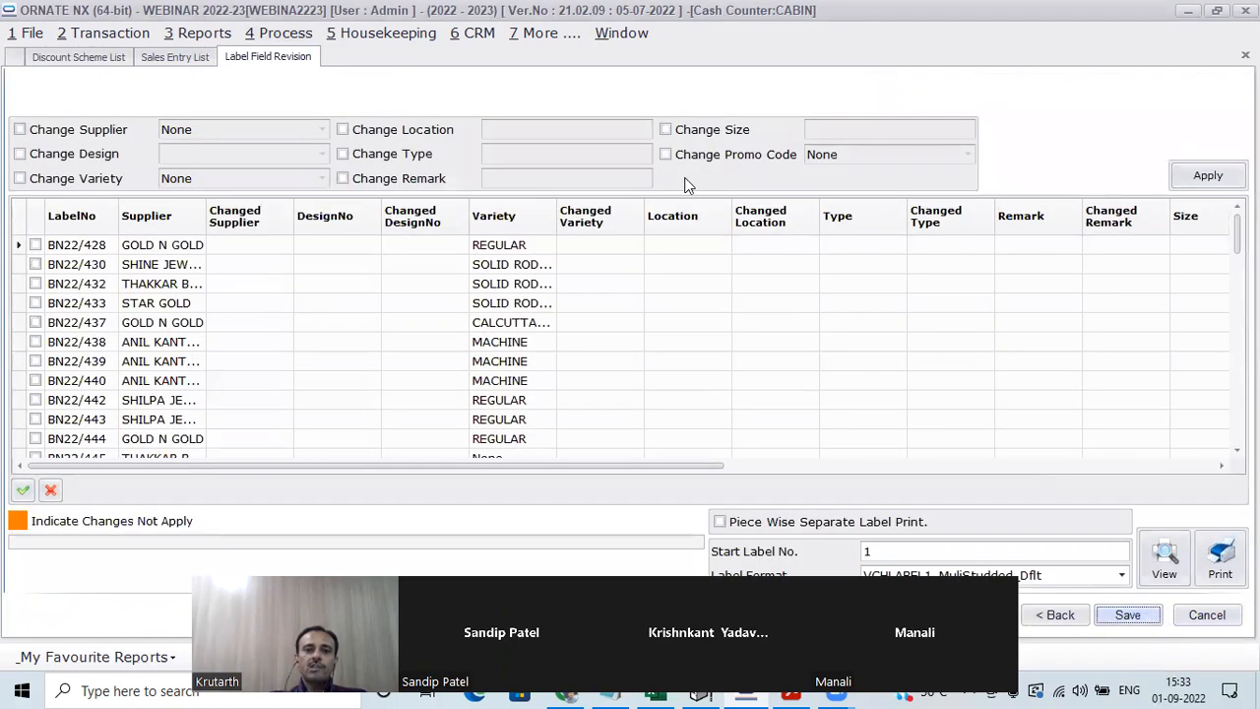
left_click(666, 154)
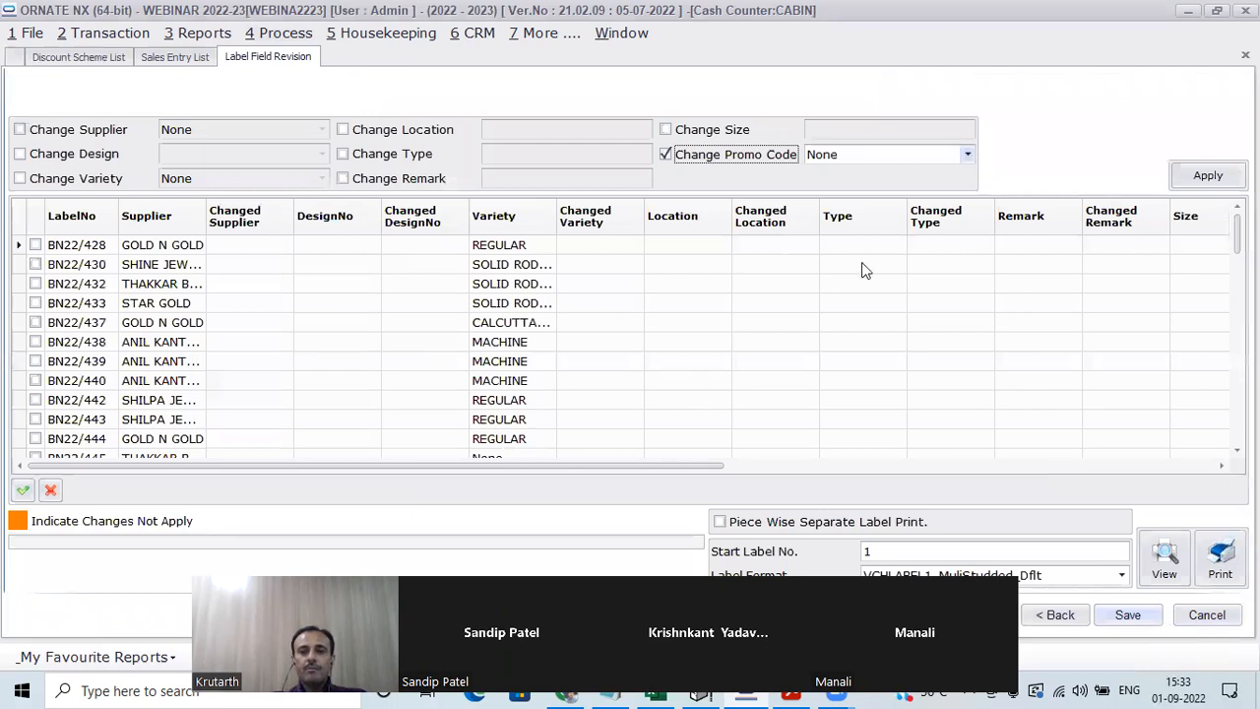
Review the promo codes assigned to the in-stock labels
left_click_drag(696, 463, 1188, 492)
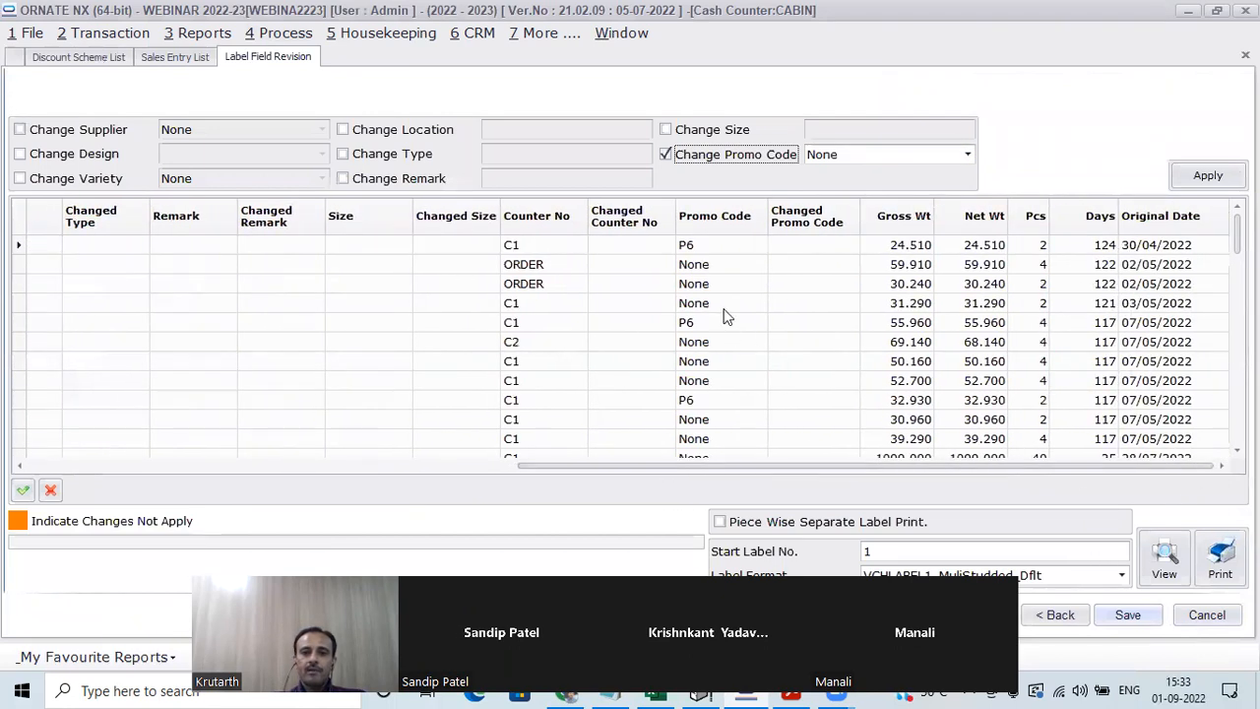
left_click(731, 252)
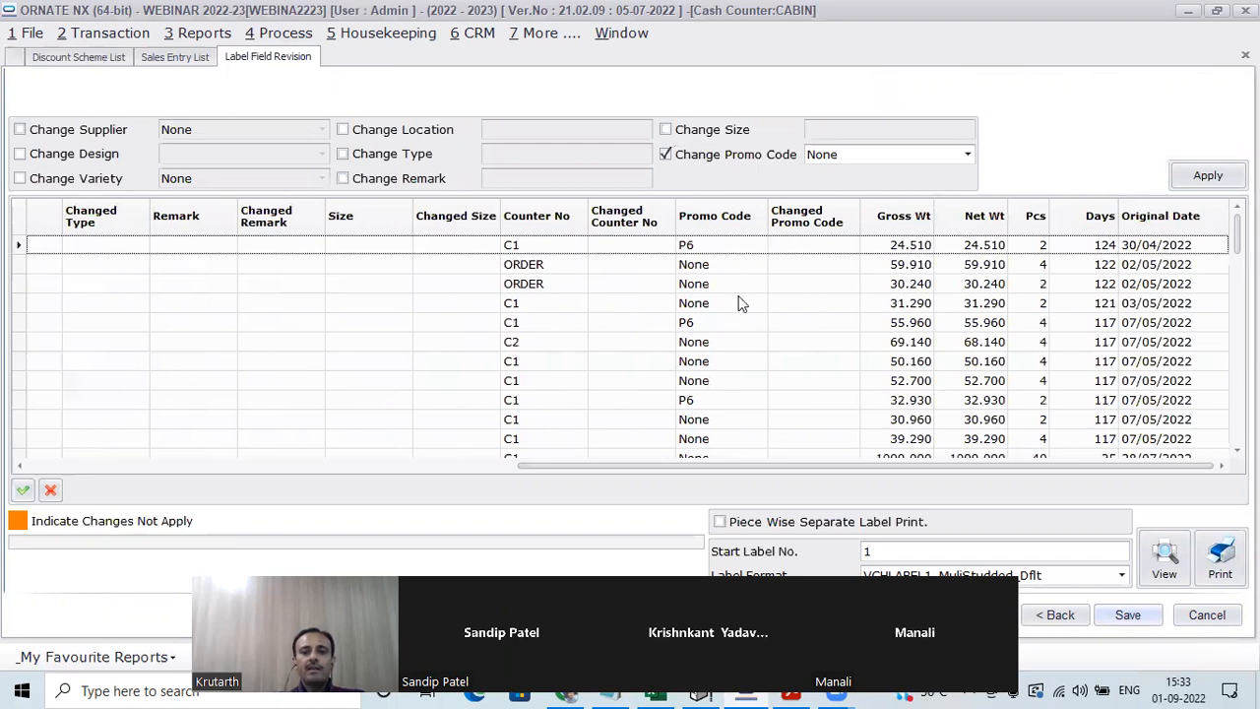
scroll(733, 347, "down", 1)
scroll(733, 352, "down", 10)
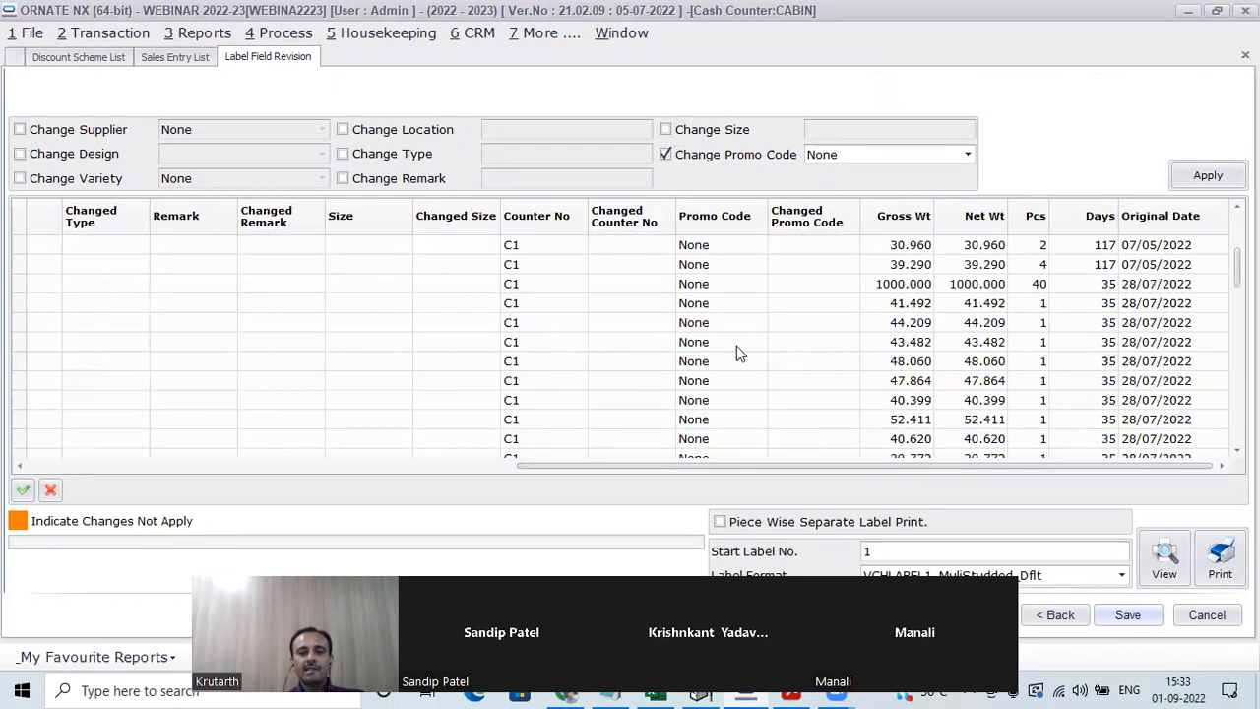
scroll(739, 354, "up", 2)
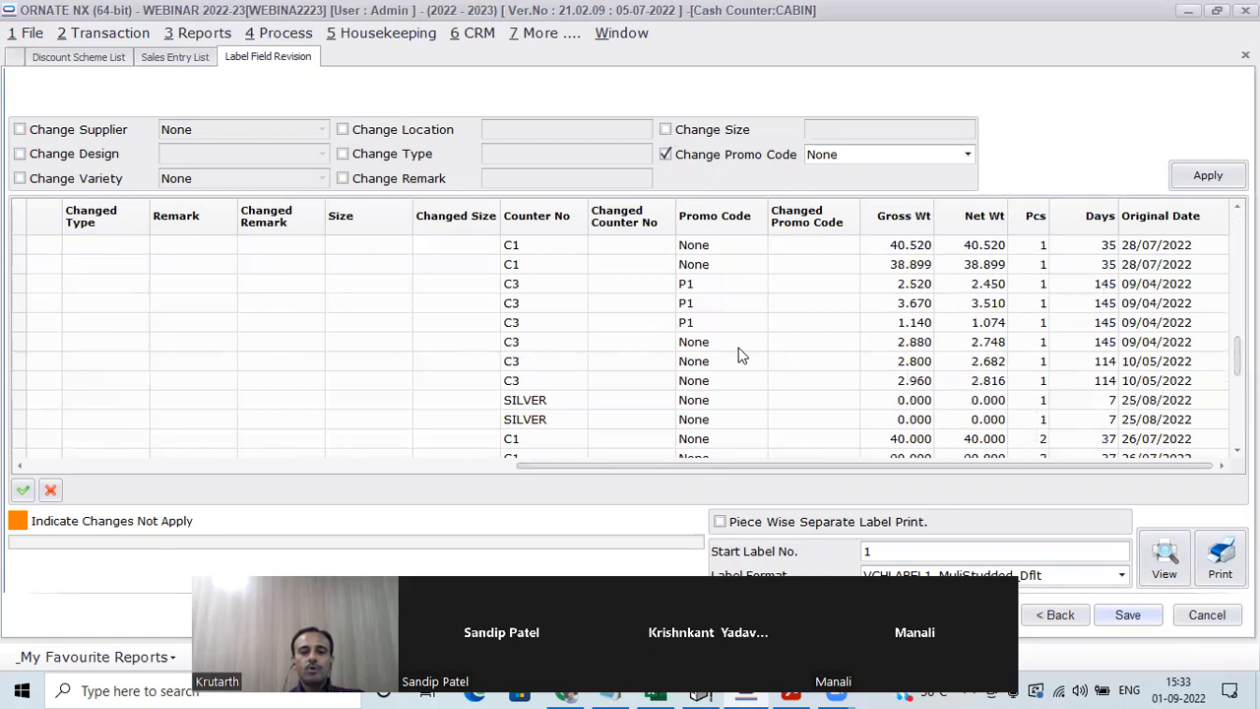
scroll(741, 357, "down", 5)
scroll(741, 357, "up", 15)
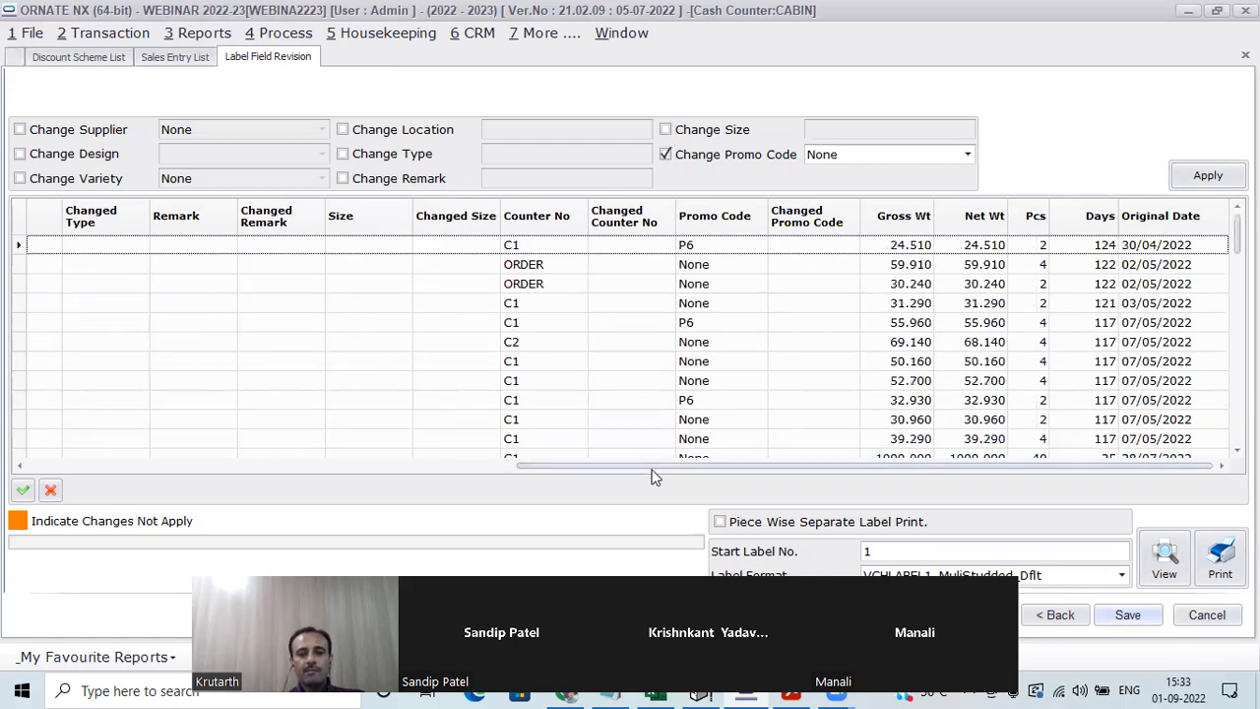
Compare the label numbers with their assigned promo codes, and exit the revision without updating the labels
left_click_drag(653, 470, 96, 468)
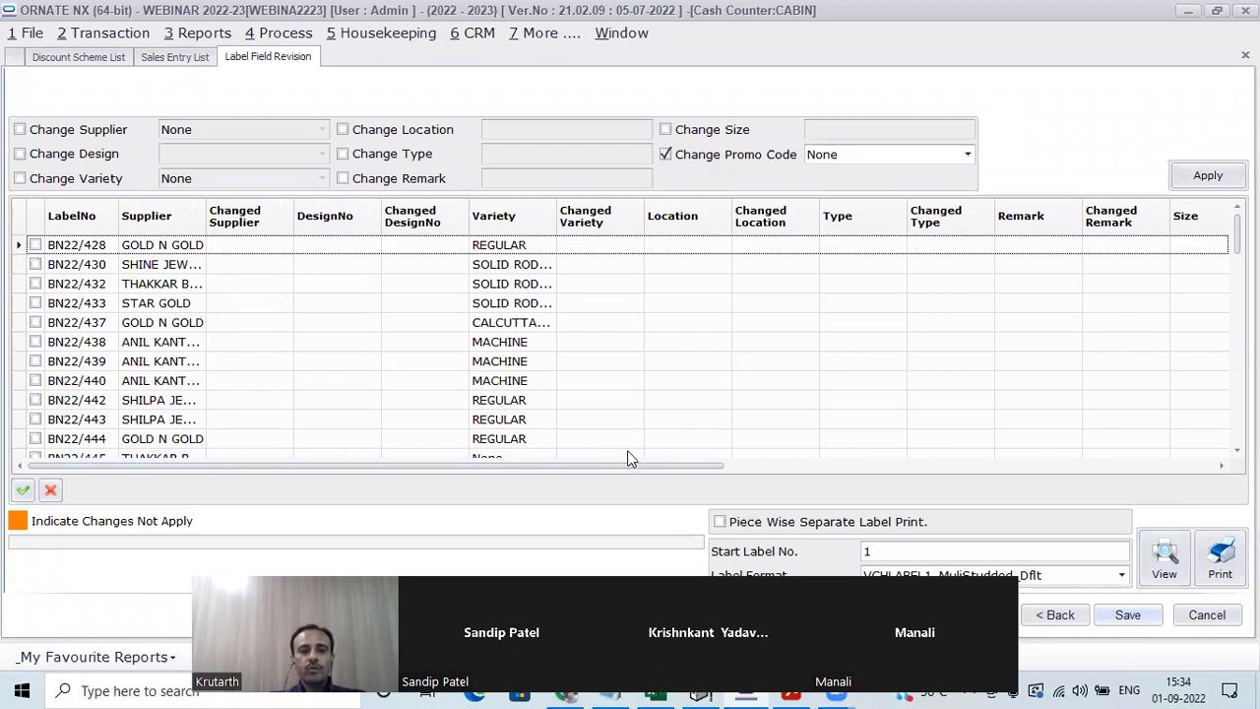
left_click_drag(698, 468, 500, 470)
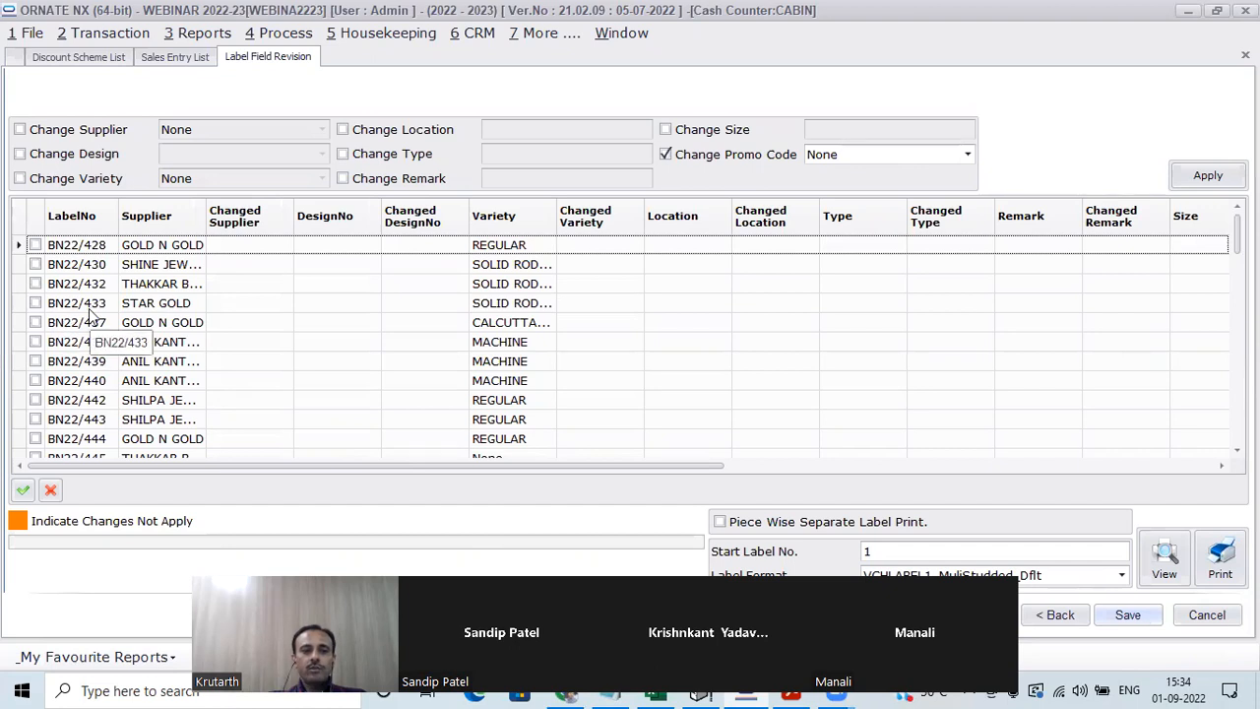
left_click_drag(403, 469, 725, 469)
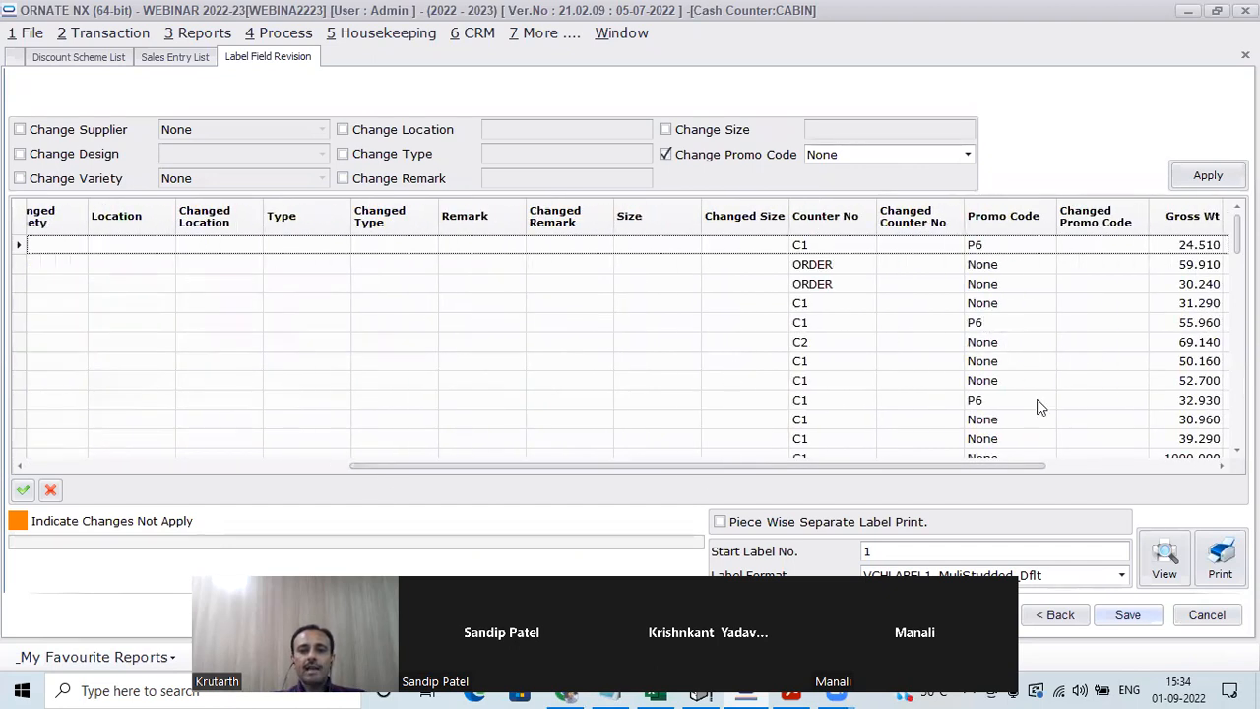
scroll(1034, 403, "down", 6)
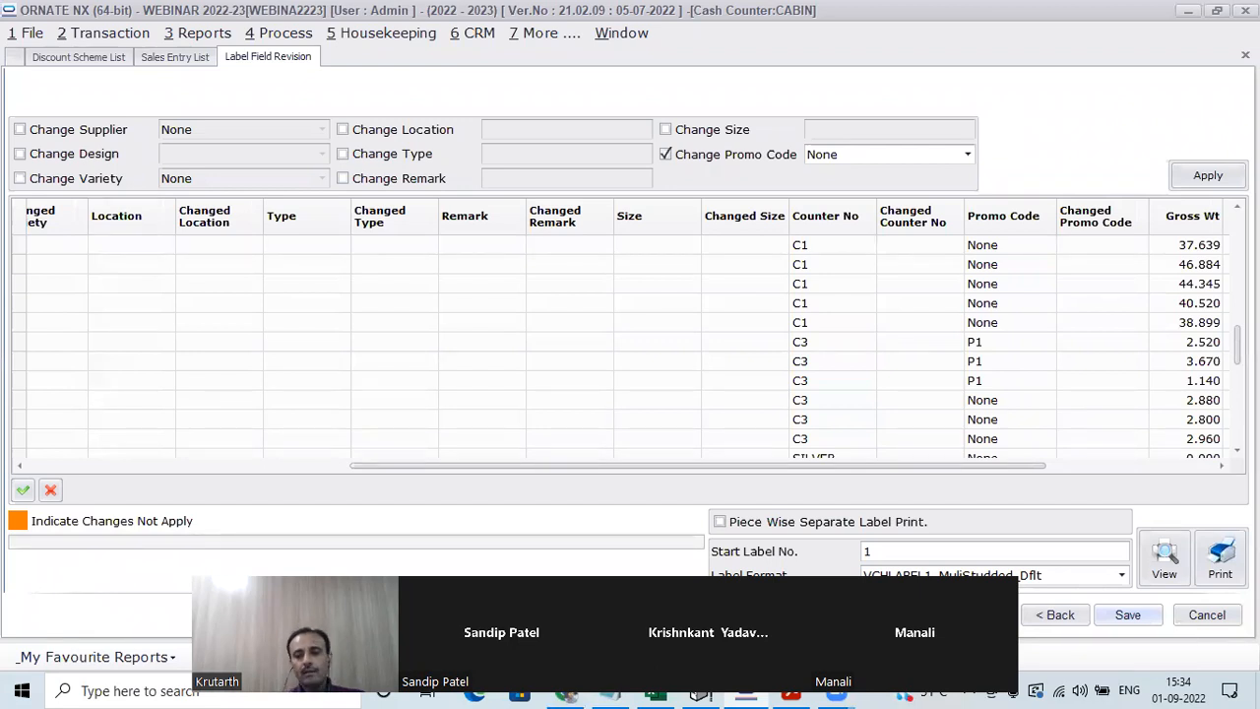
left_click(1201, 620)
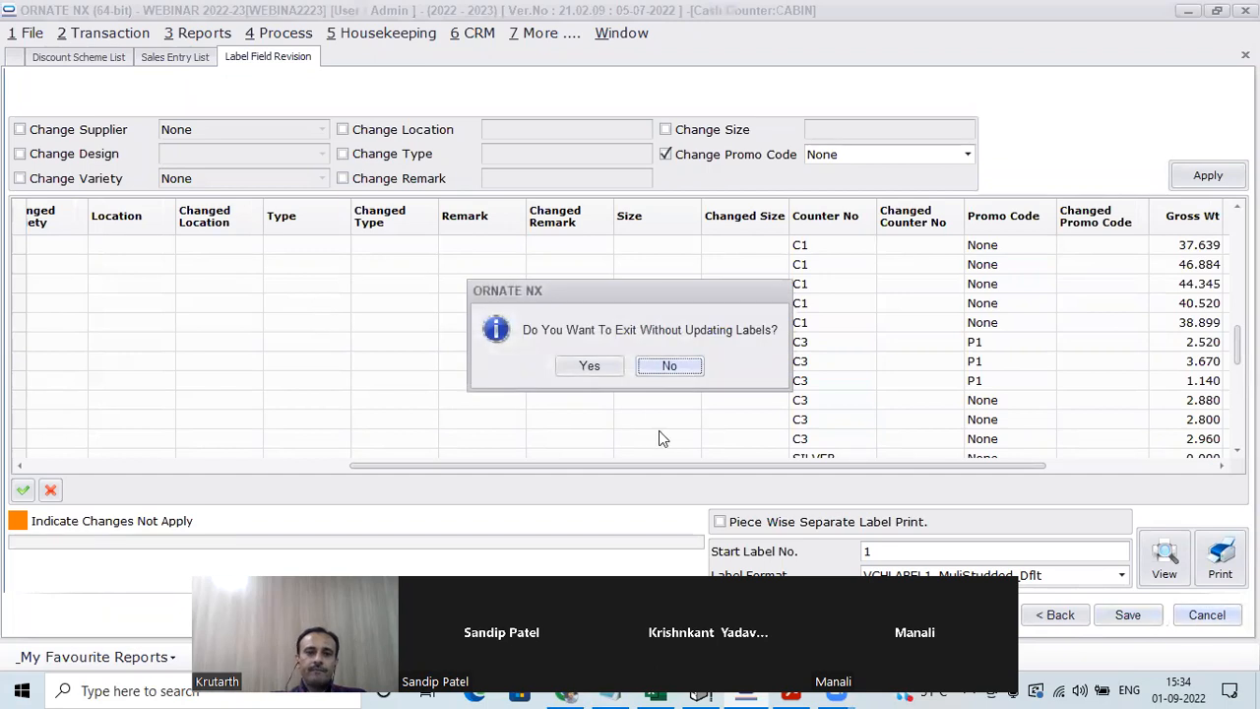
left_click(611, 373)
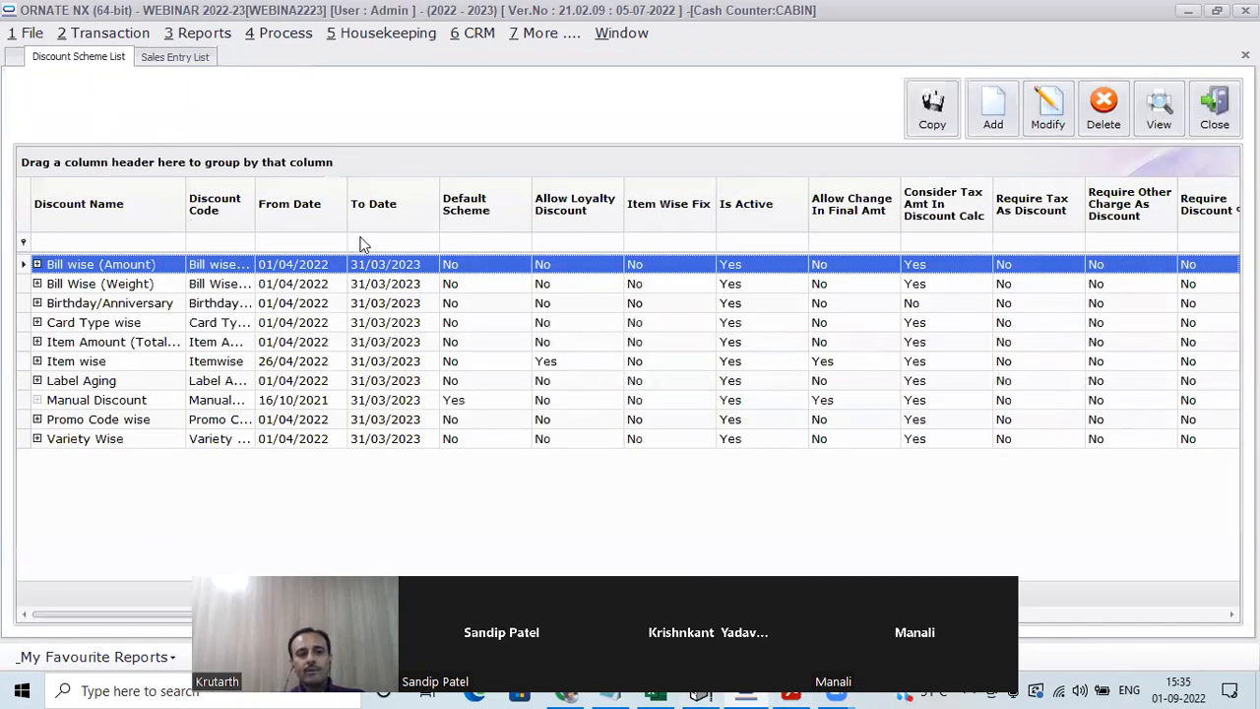
Open the Promo Code wise discount scheme and examine the first auto discount rule's promo code and range
left_click(352, 422)
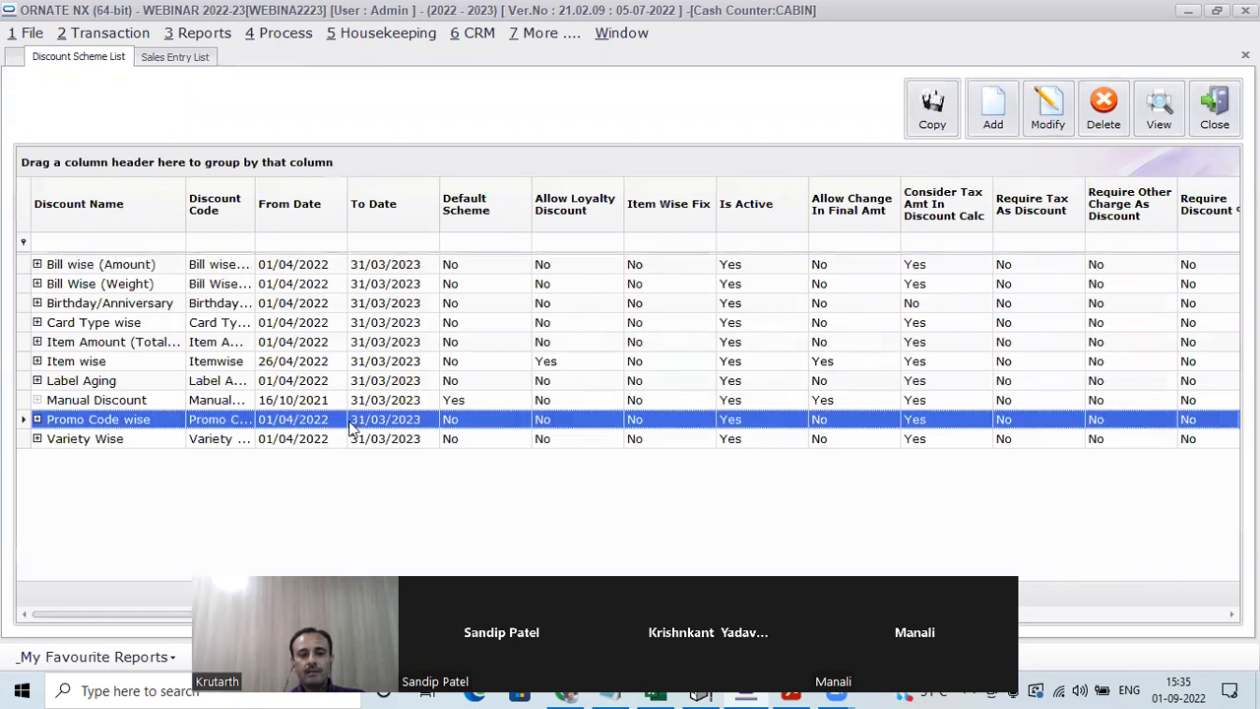
double_click(352, 425)
left_click(362, 193)
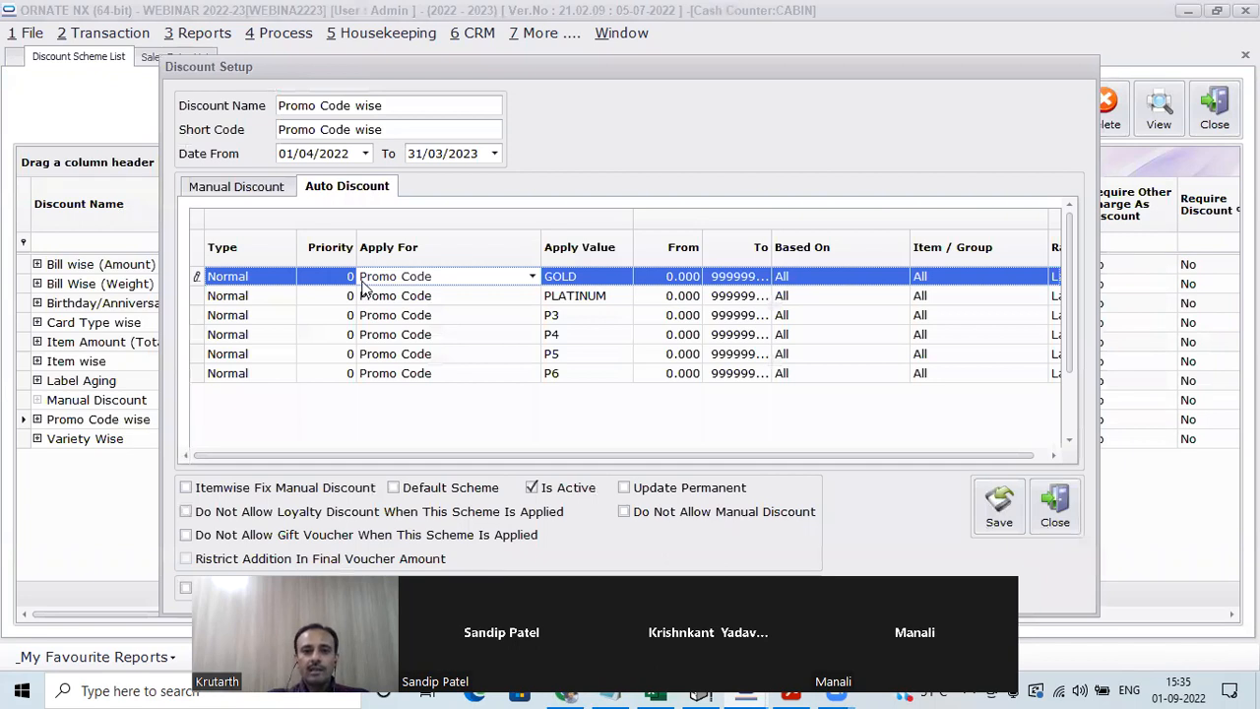
key("Return")
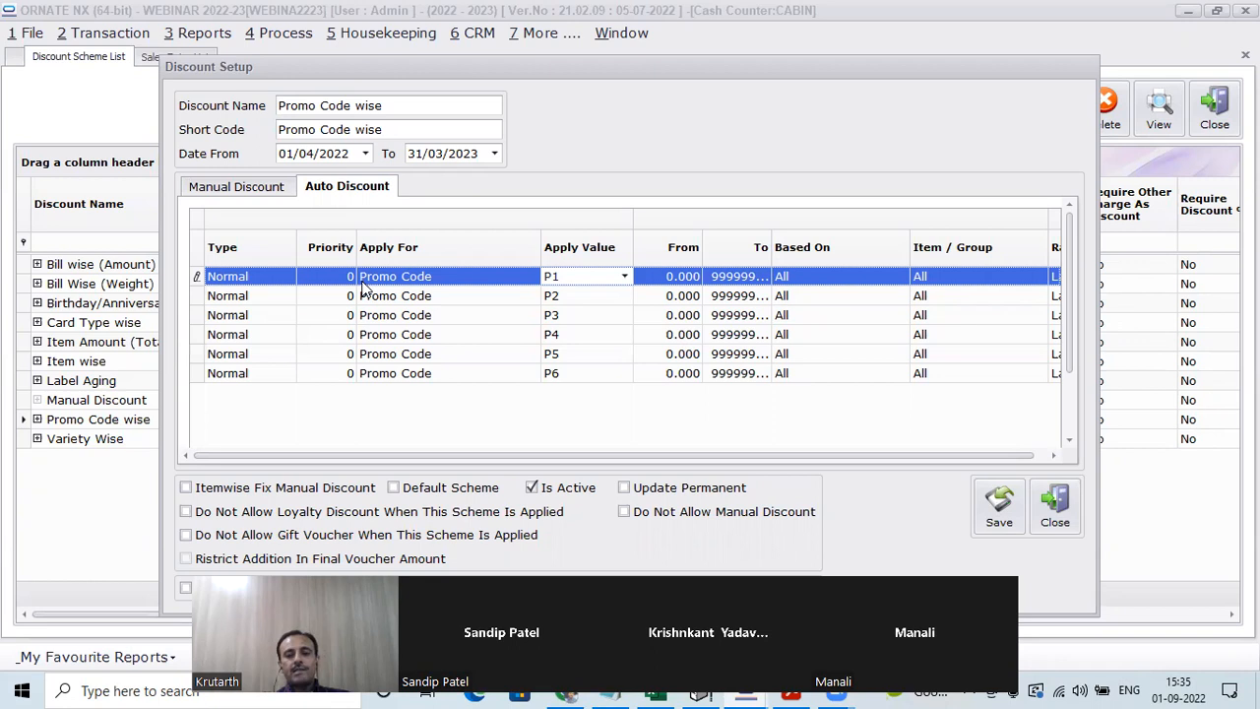
key("Tab")
key("Tab")
key("Tab")
key("Tab")
key("Tab")
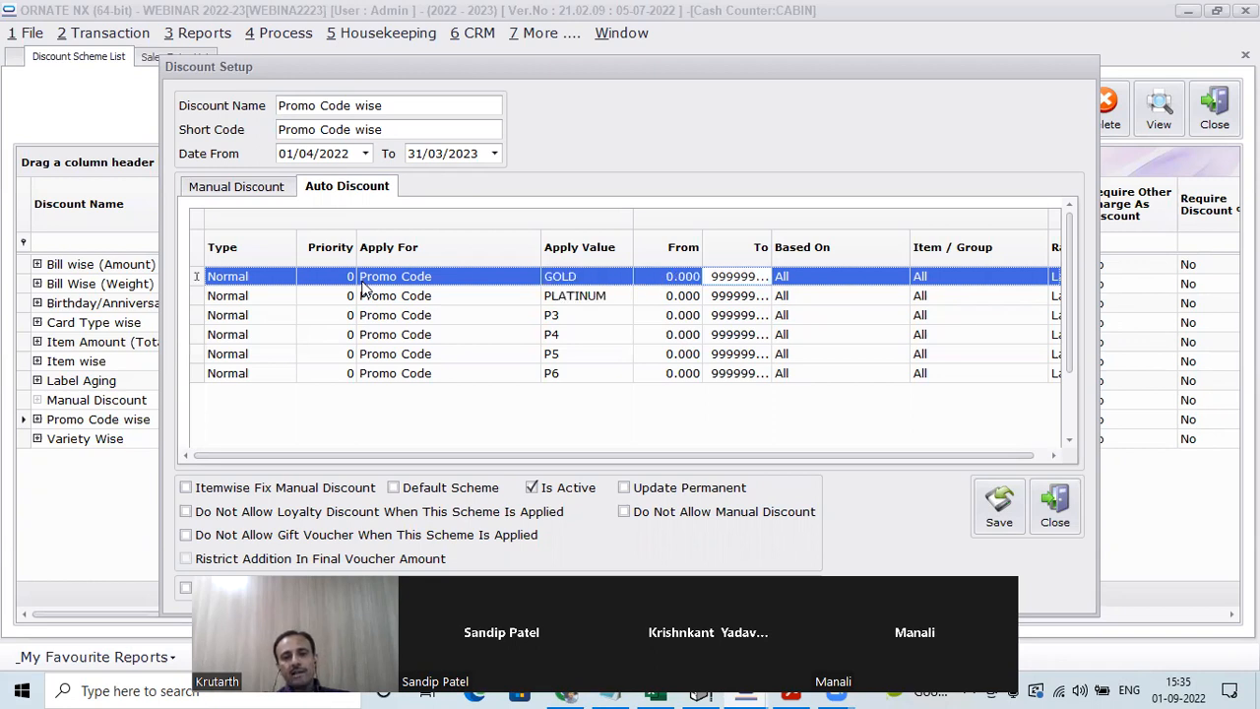
Examine the first rule's basis and the labour and diamond discounts per promo code, and close the scheme without saving
key("Tab")
key("Tab")
key("Tab")
key("Tab")
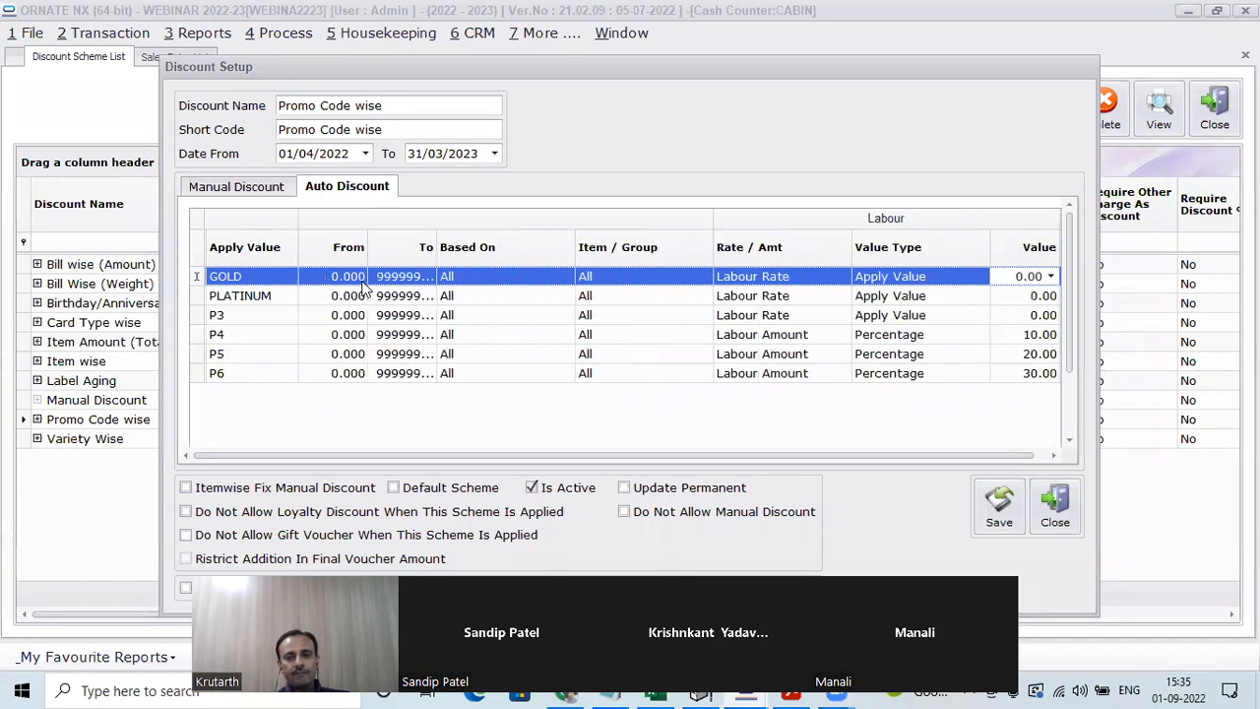
key("Tab")
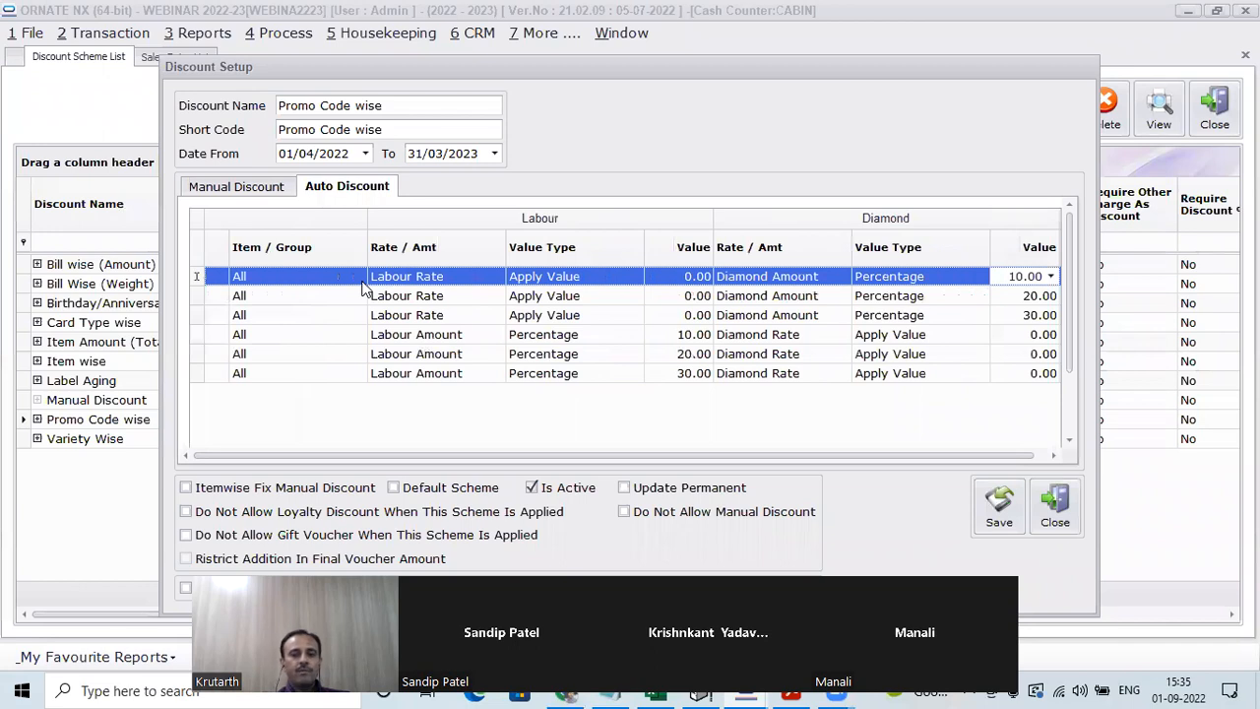
key("Tab")
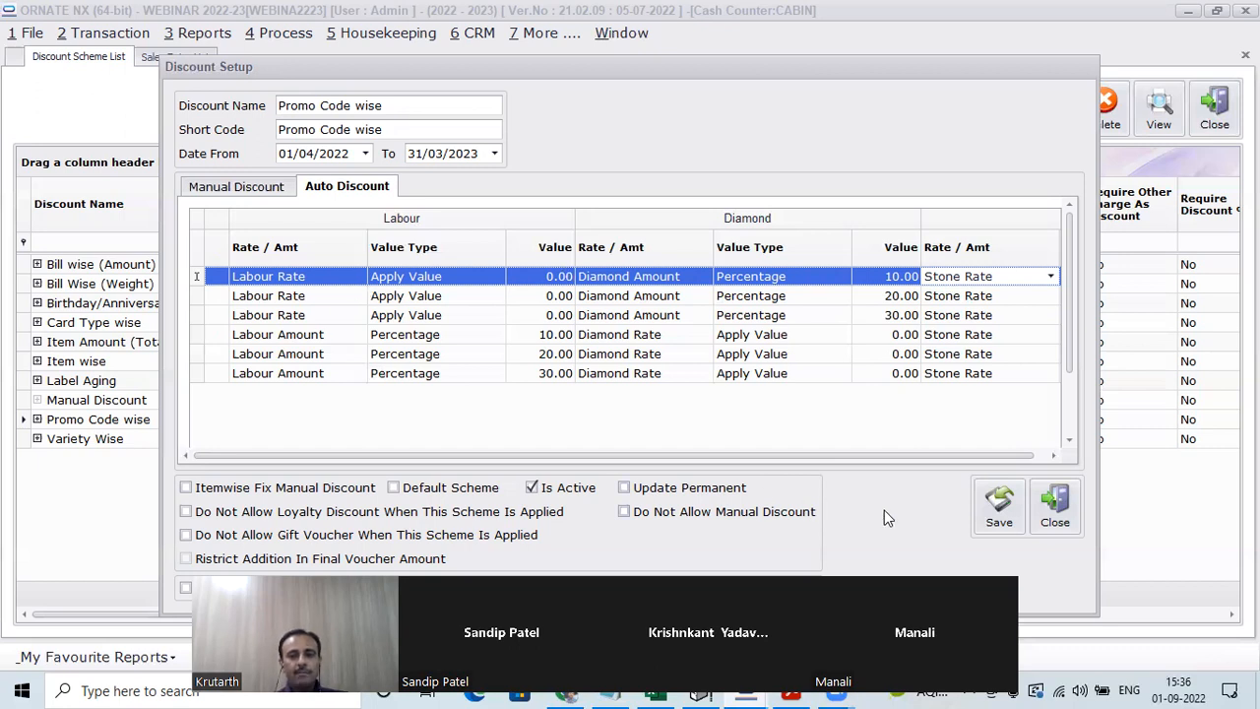
left_click(1056, 512)
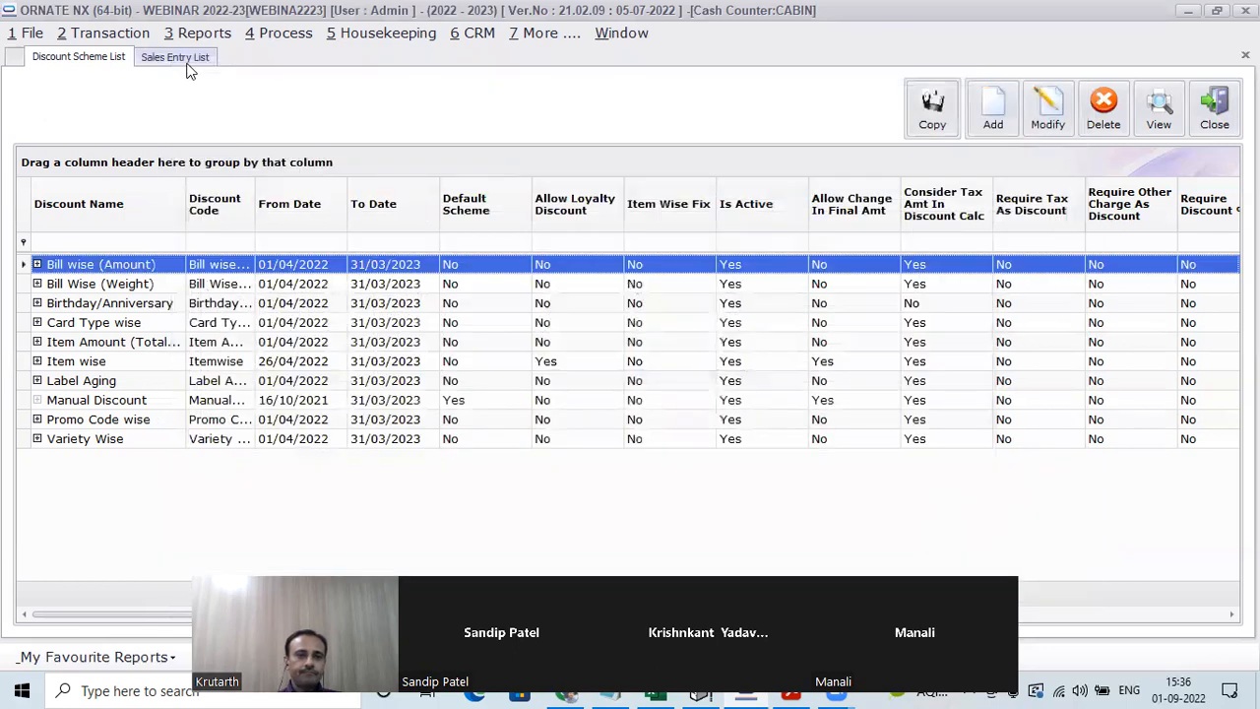
Start a new sales entry and add the labels DPD14/92 and BN22/500
left_click(187, 61)
left_click(962, 133)
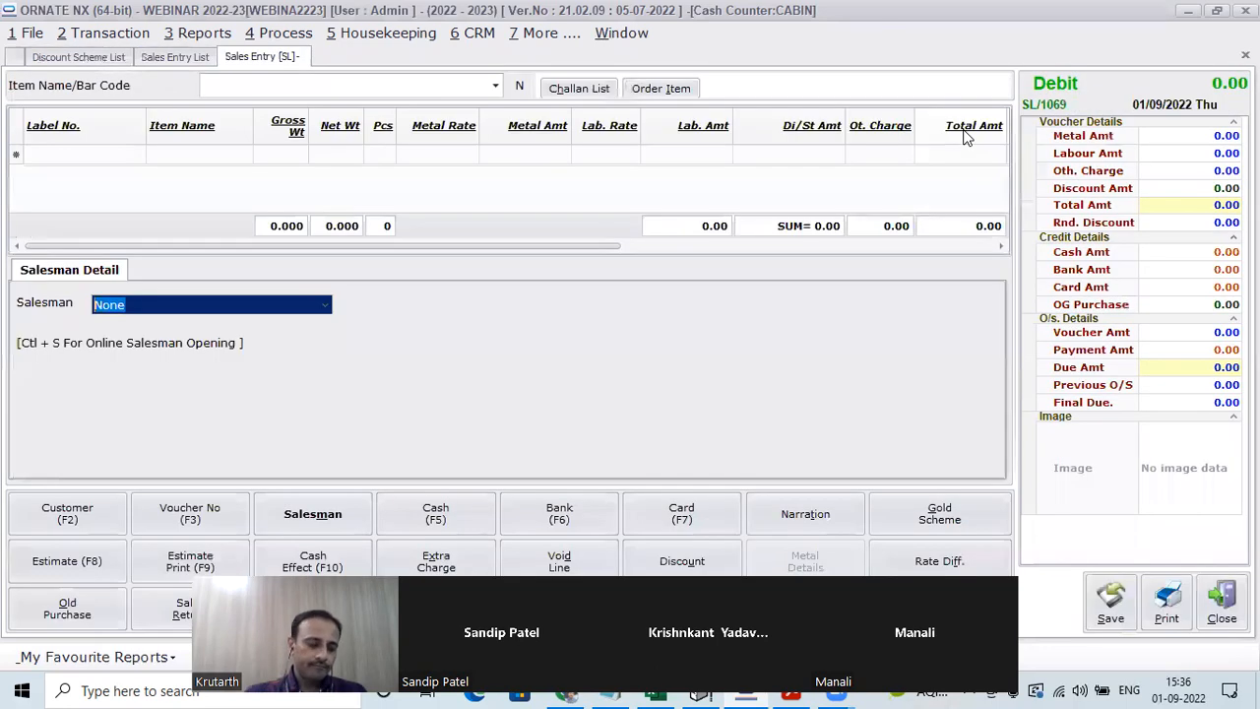
left_click(215, 86)
type("DFD")
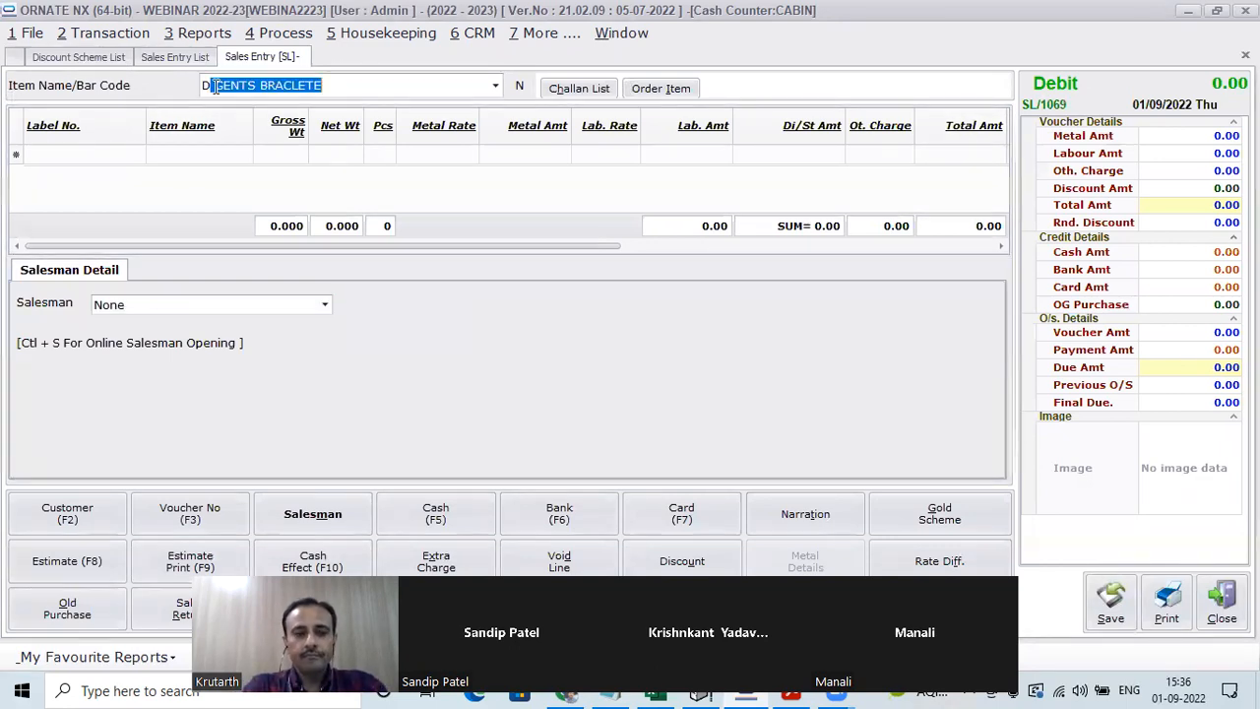
type("14/92")
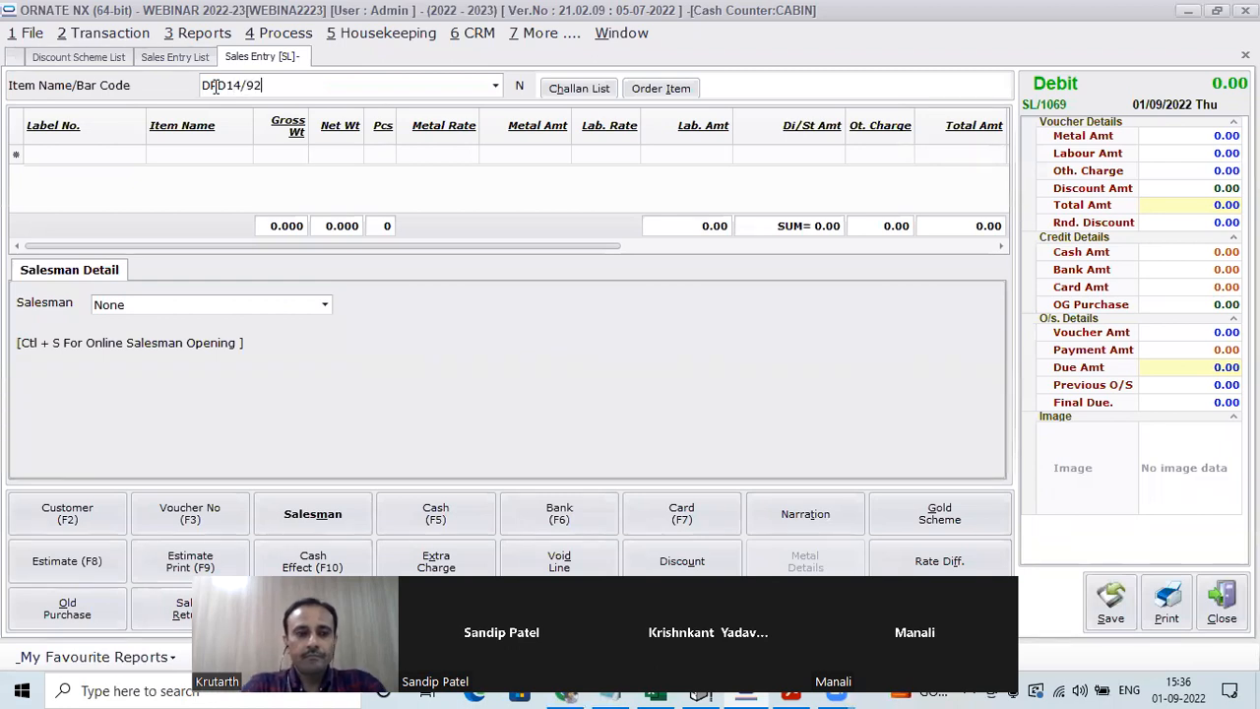
key("Return")
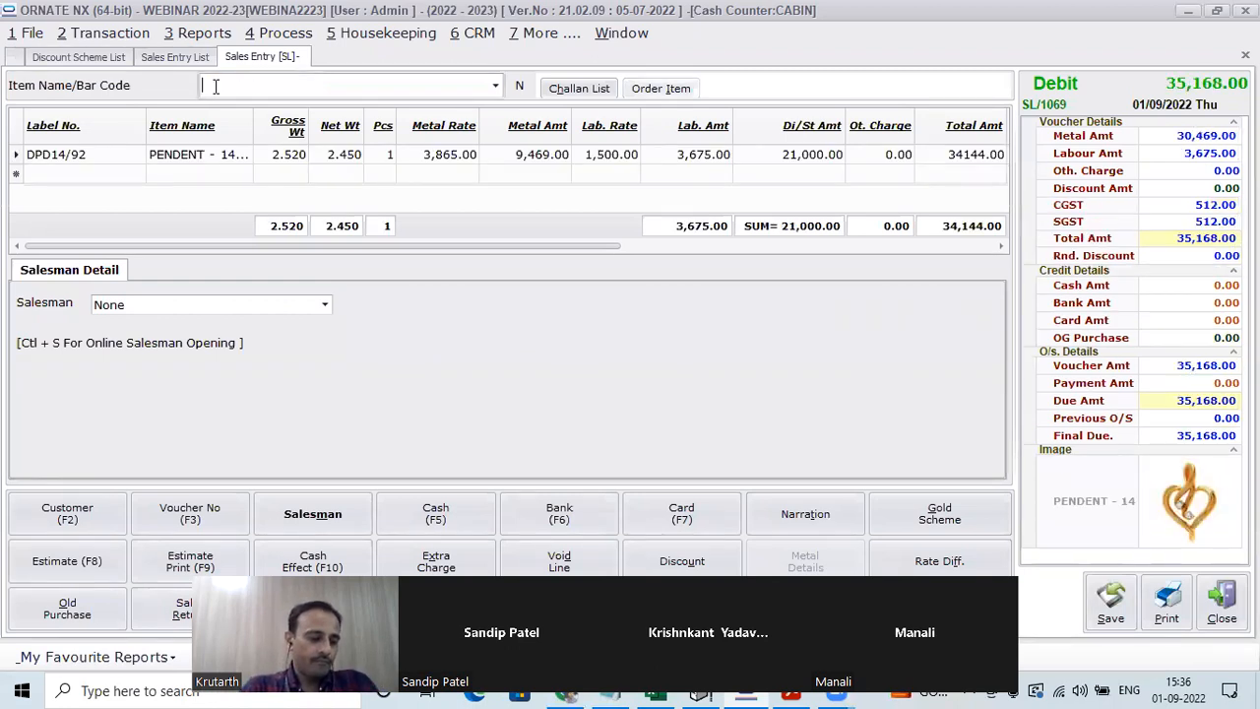
type("BN")
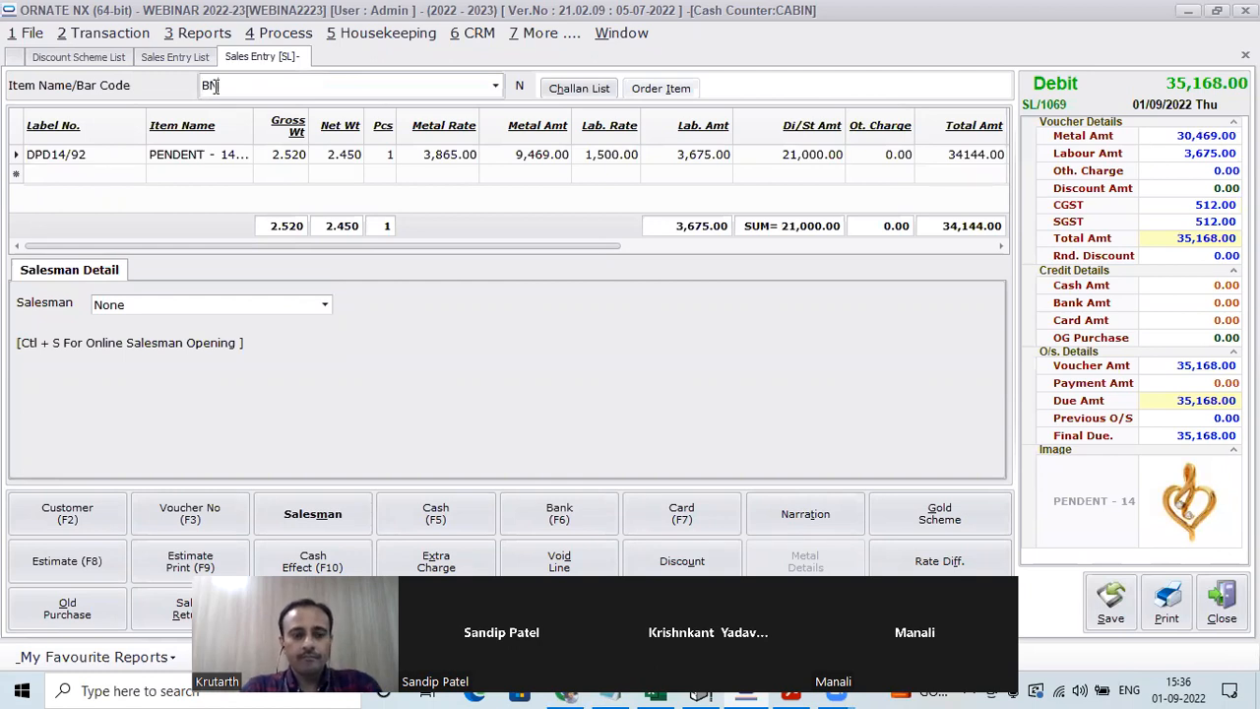
type("22/500")
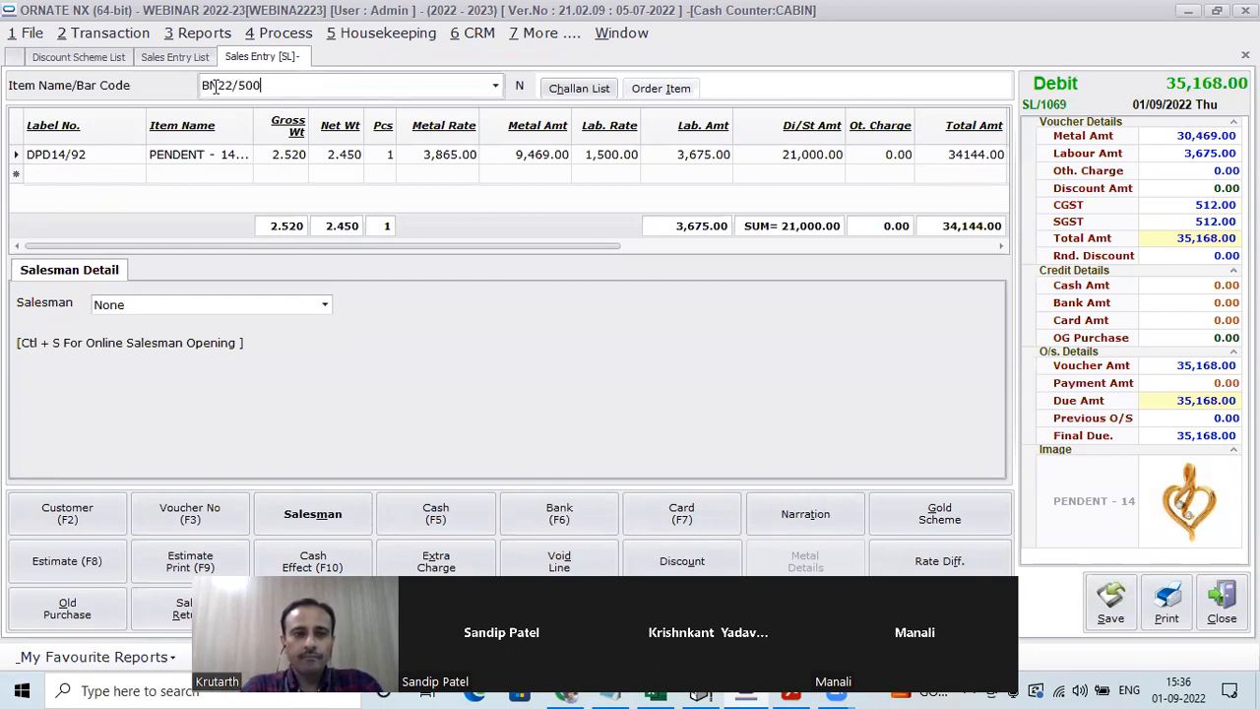
key("Return")
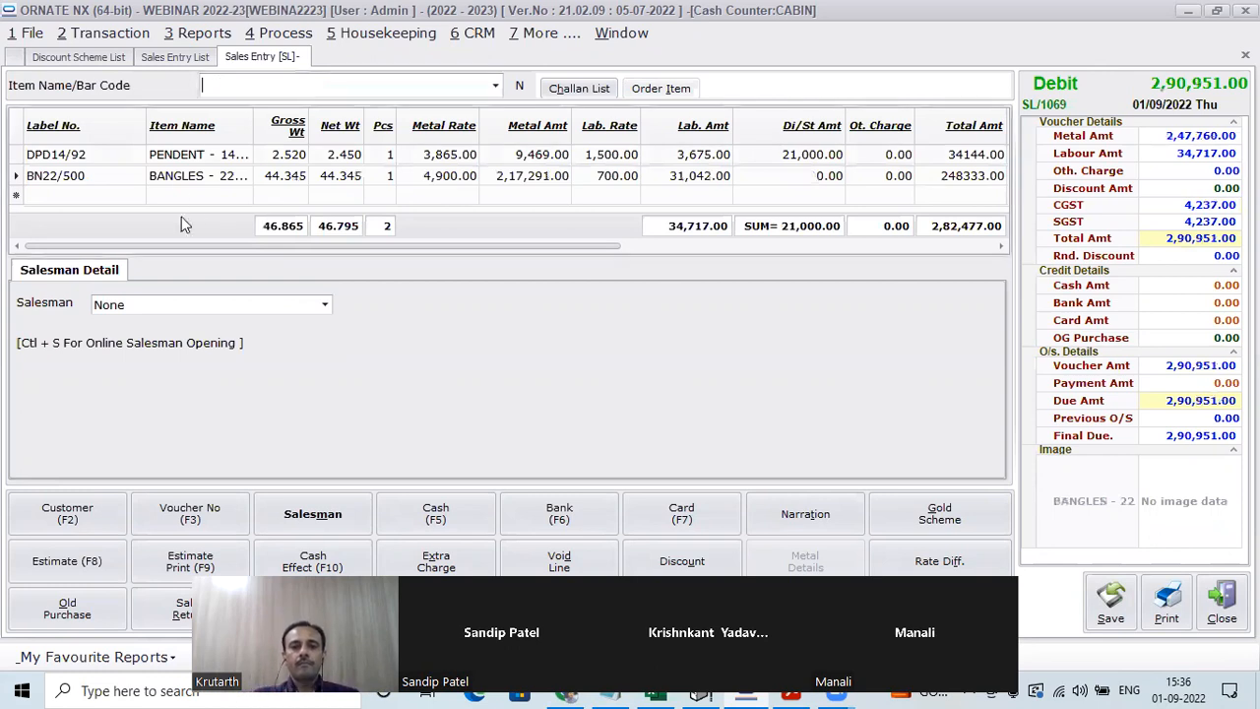
Apply the Promo Code wise discount scheme to the sales entry
left_click(696, 569)
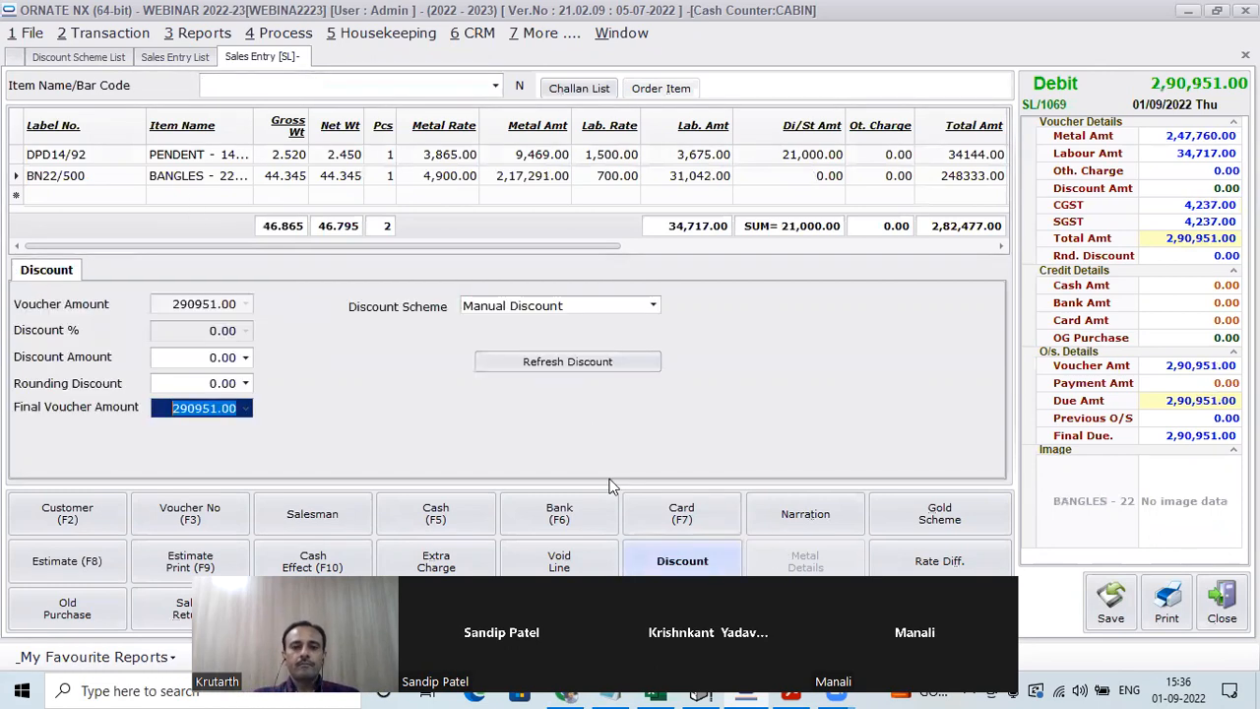
left_click(557, 307)
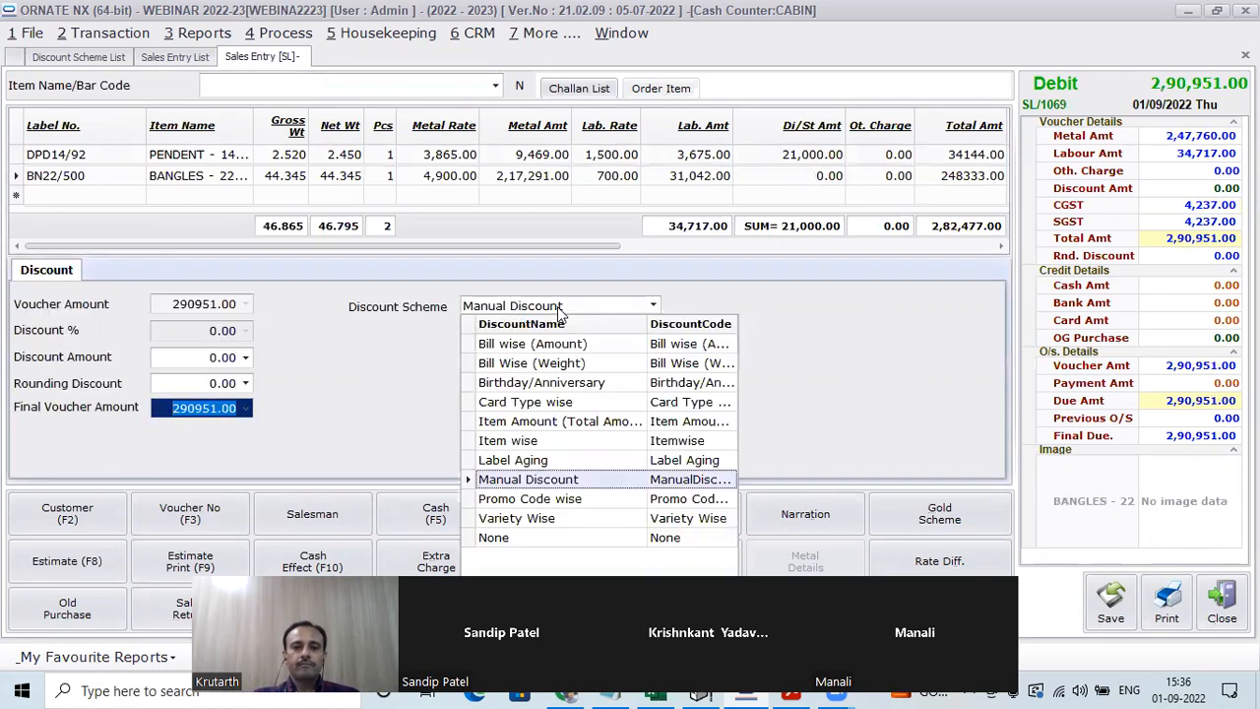
left_click(551, 498)
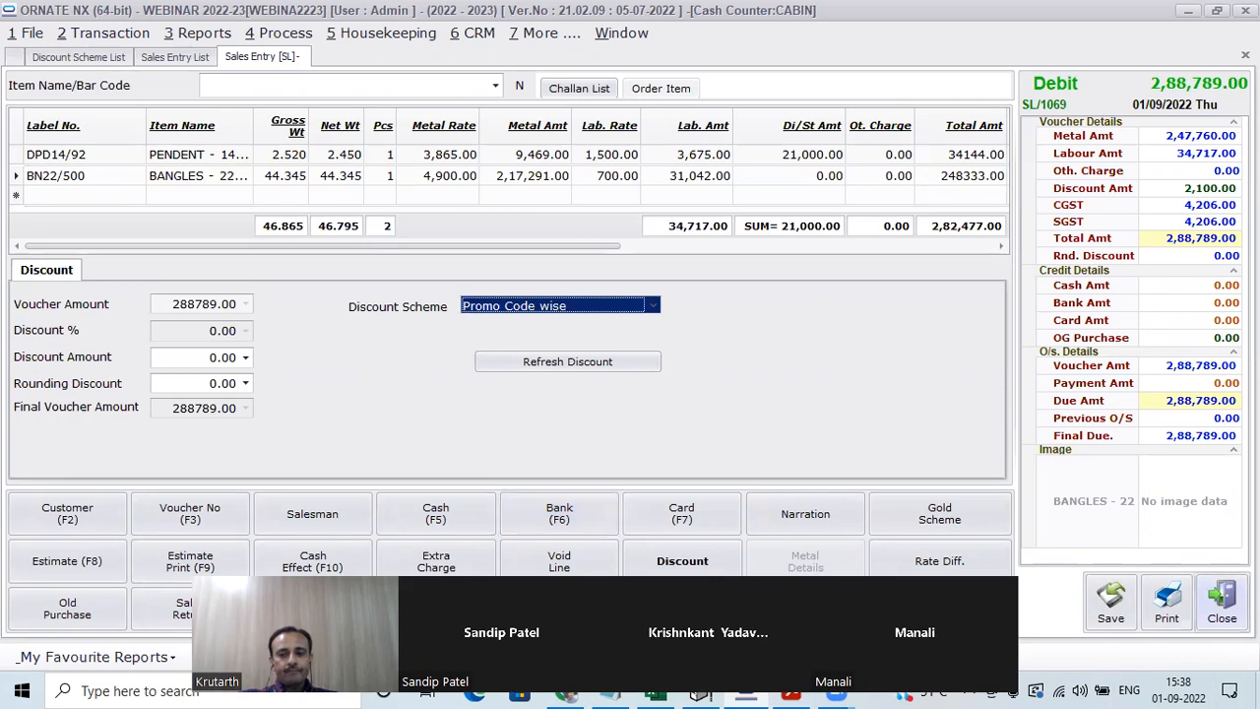
Close the sales entry without saving, and view the Card Type wise discount scheme's manual discount settings
left_click(1222, 603)
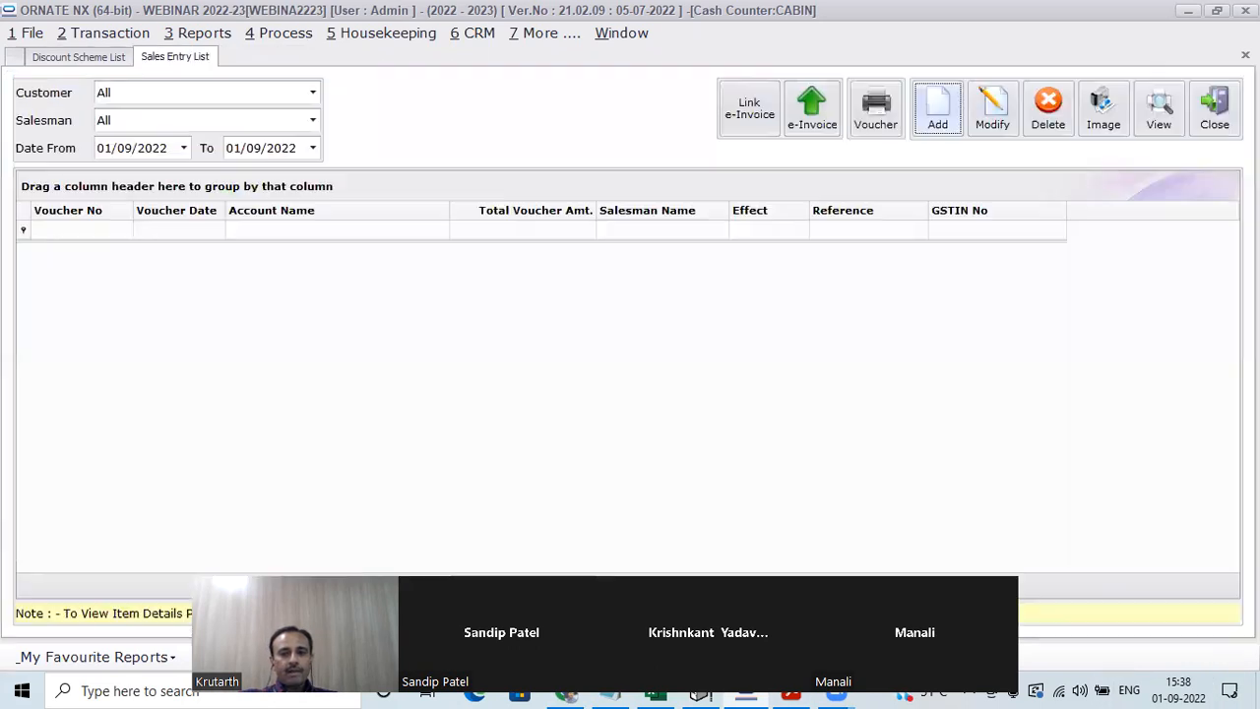
left_click(106, 57)
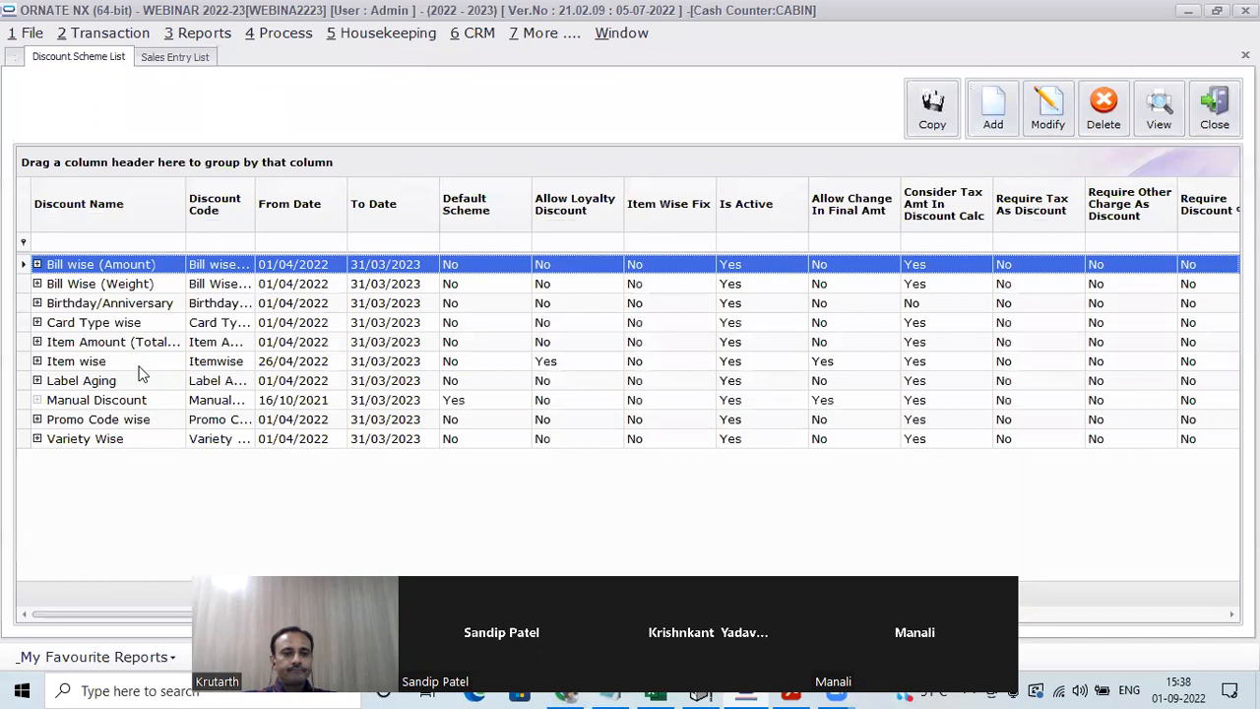
left_click(109, 328)
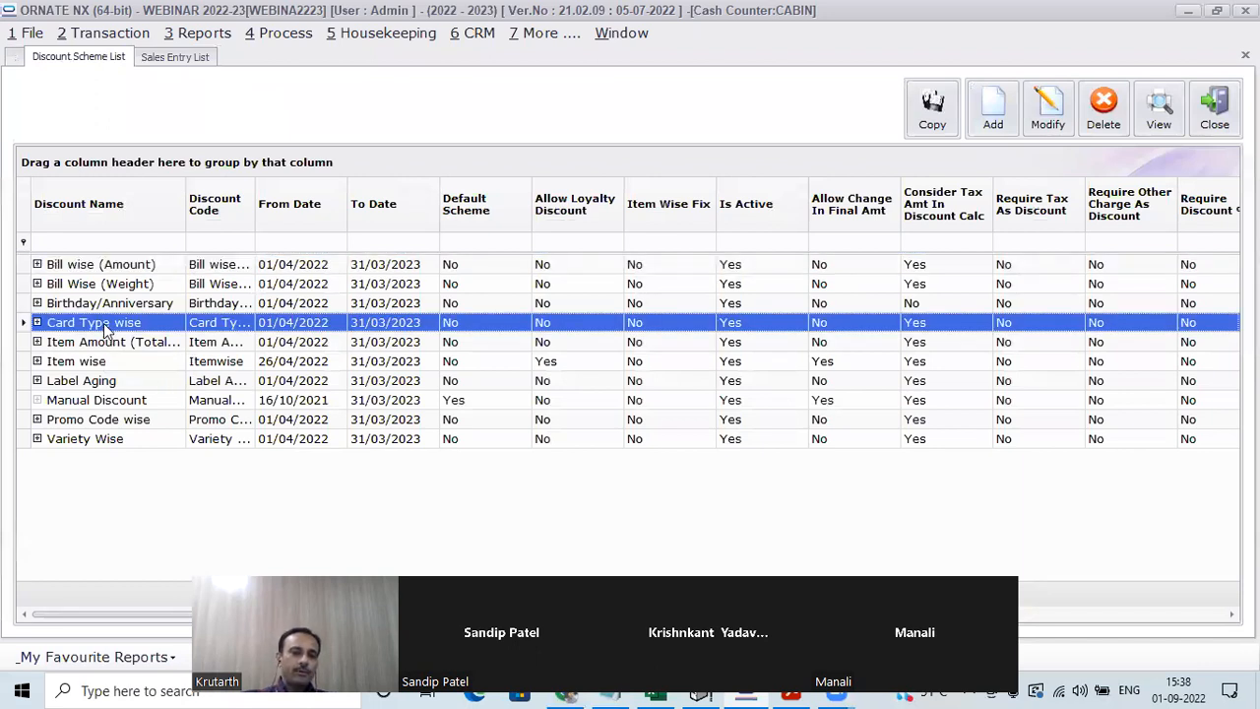
double_click(107, 330)
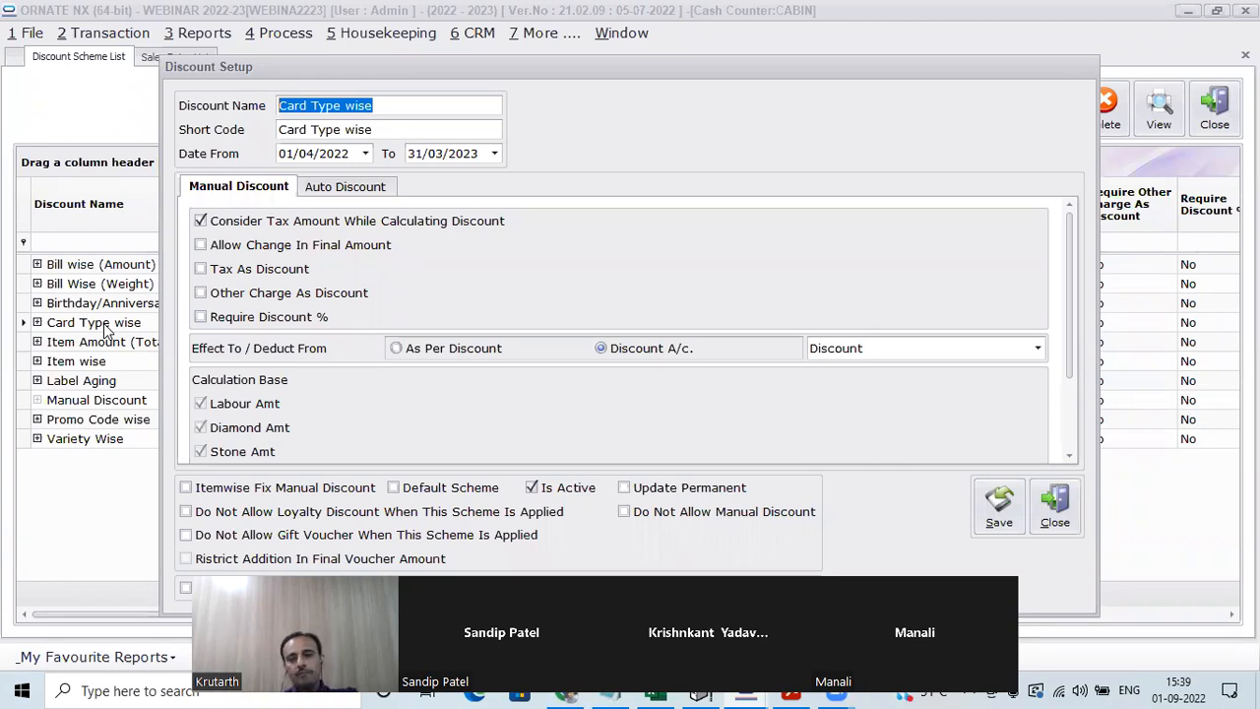
left_click(1052, 502)
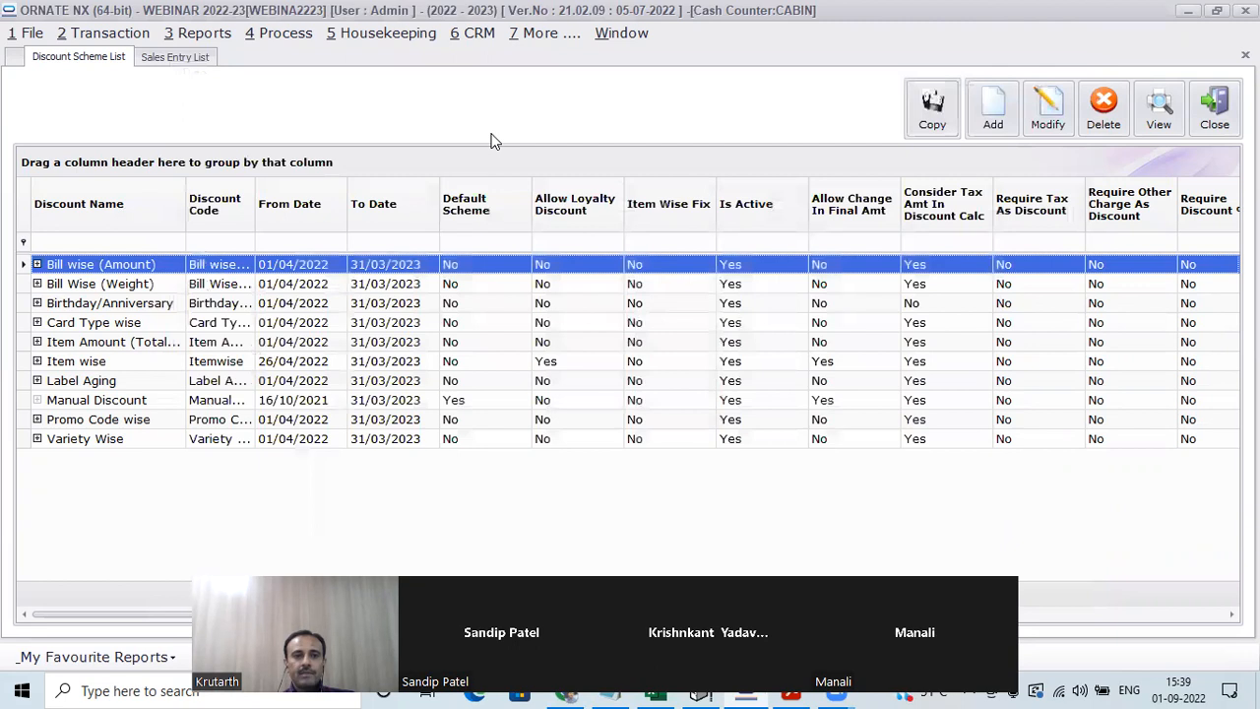
Examine the card types defined in the Discount Card Type Master, and close it without changes
left_click(411, 33)
mouse_move(438, 147)
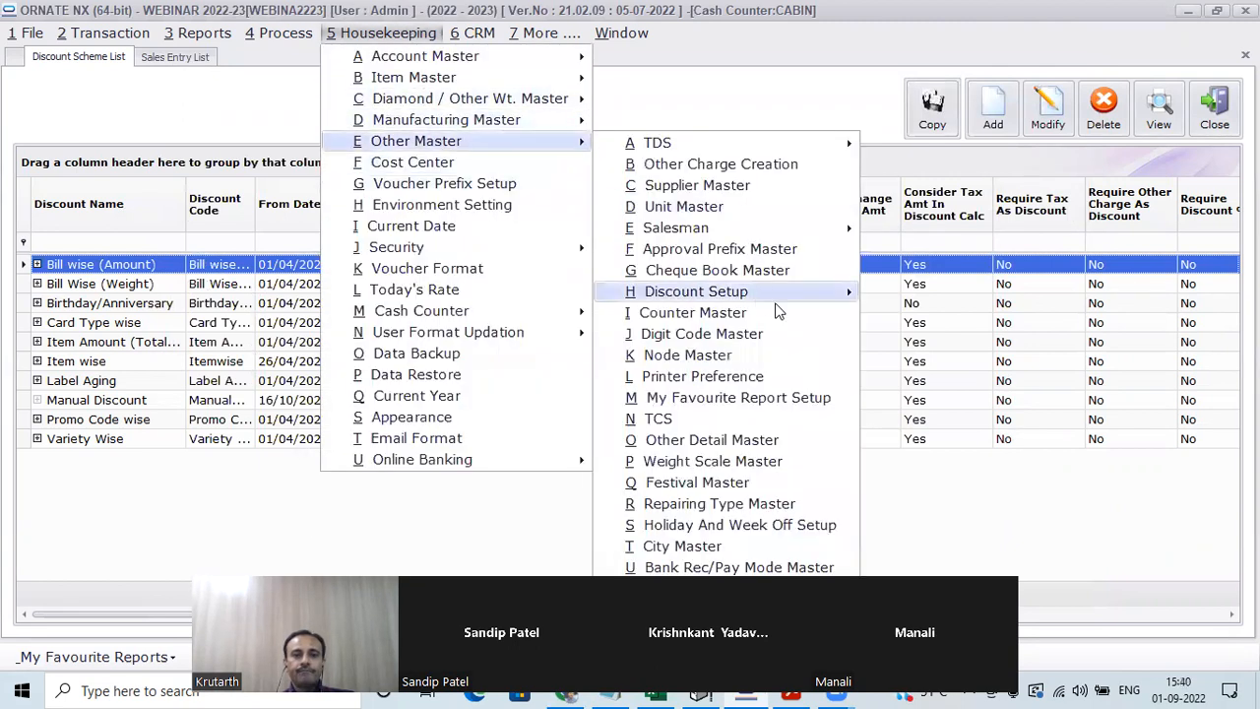
mouse_move(769, 295)
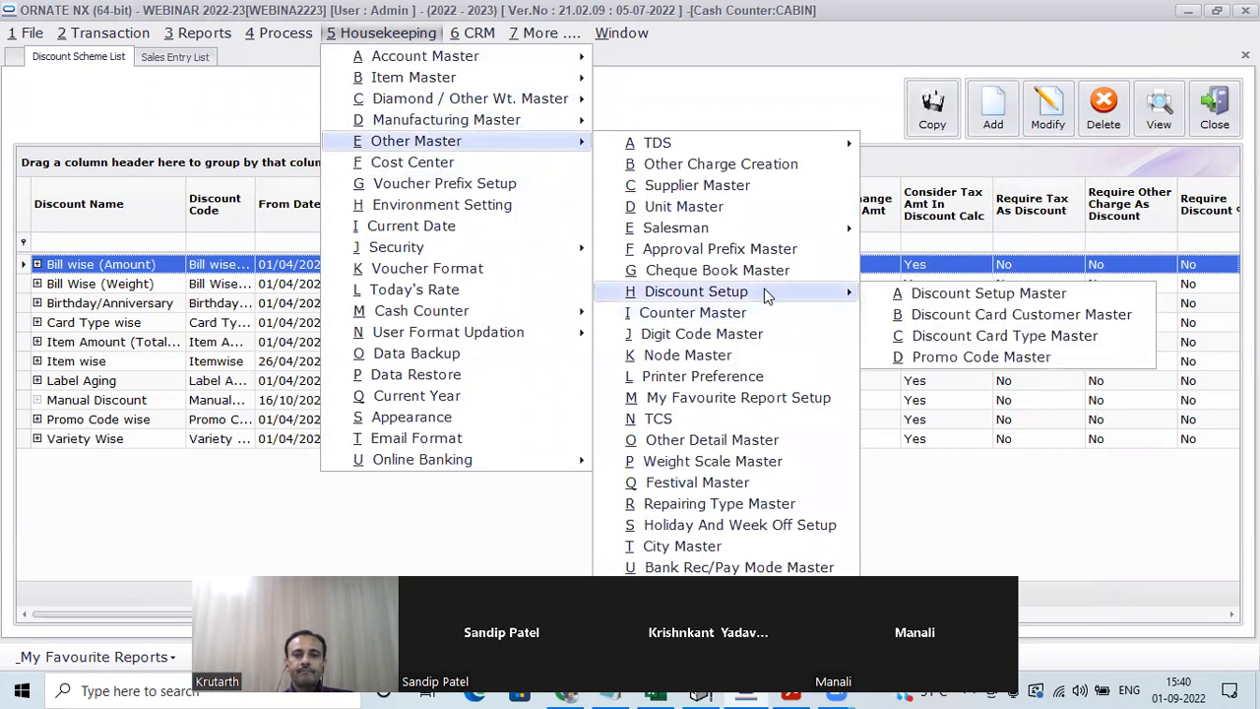
left_click(951, 338)
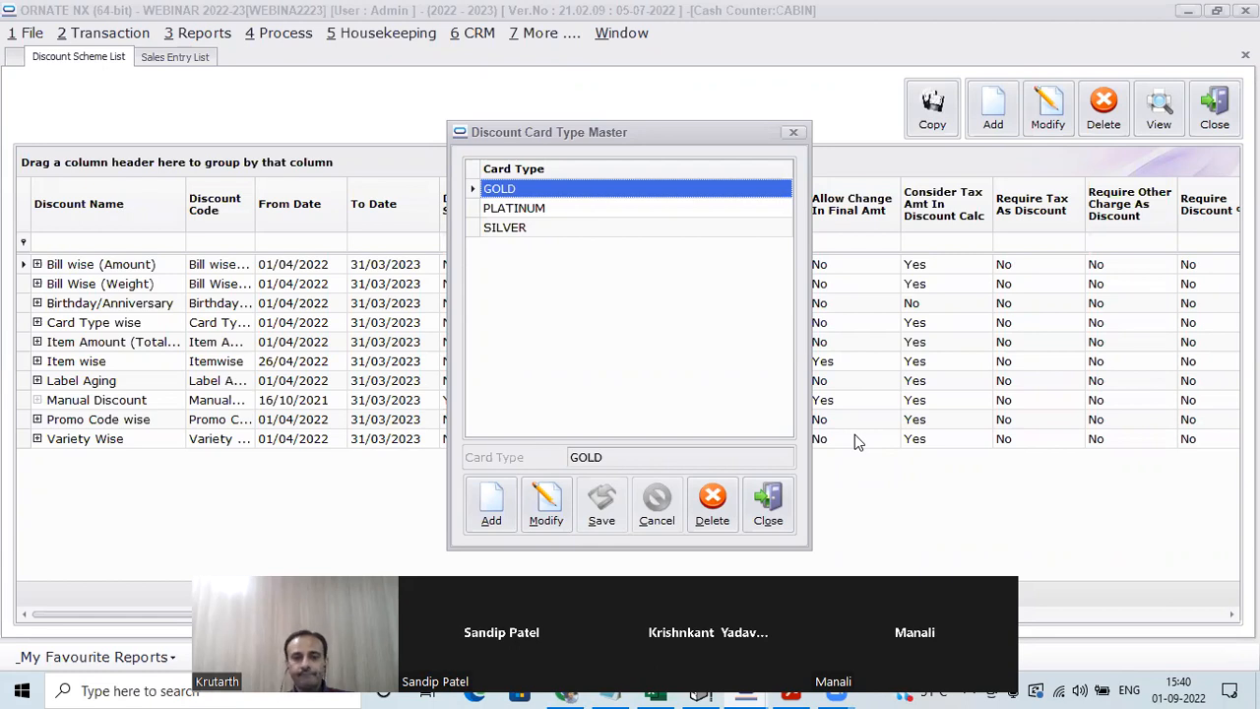
left_click(751, 505)
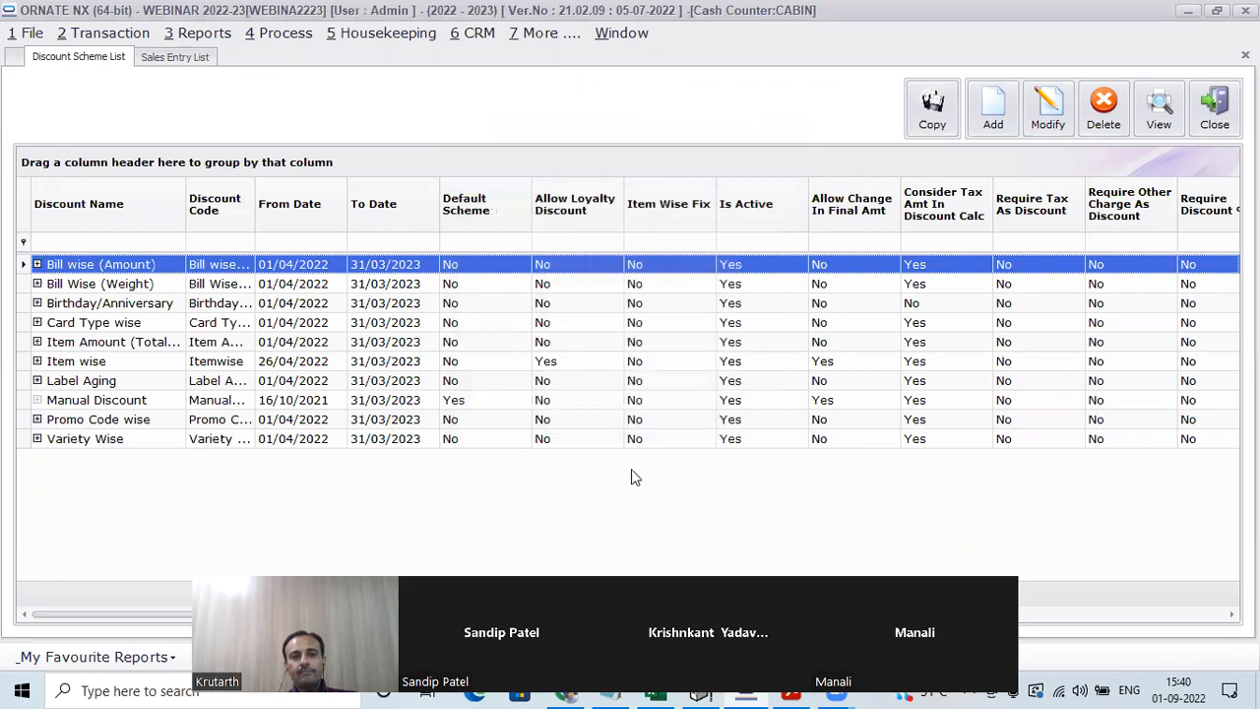
Open the Discount Card Customer Master list and examine the gold, silver and platinum customer cards without saving
left_click(389, 35)
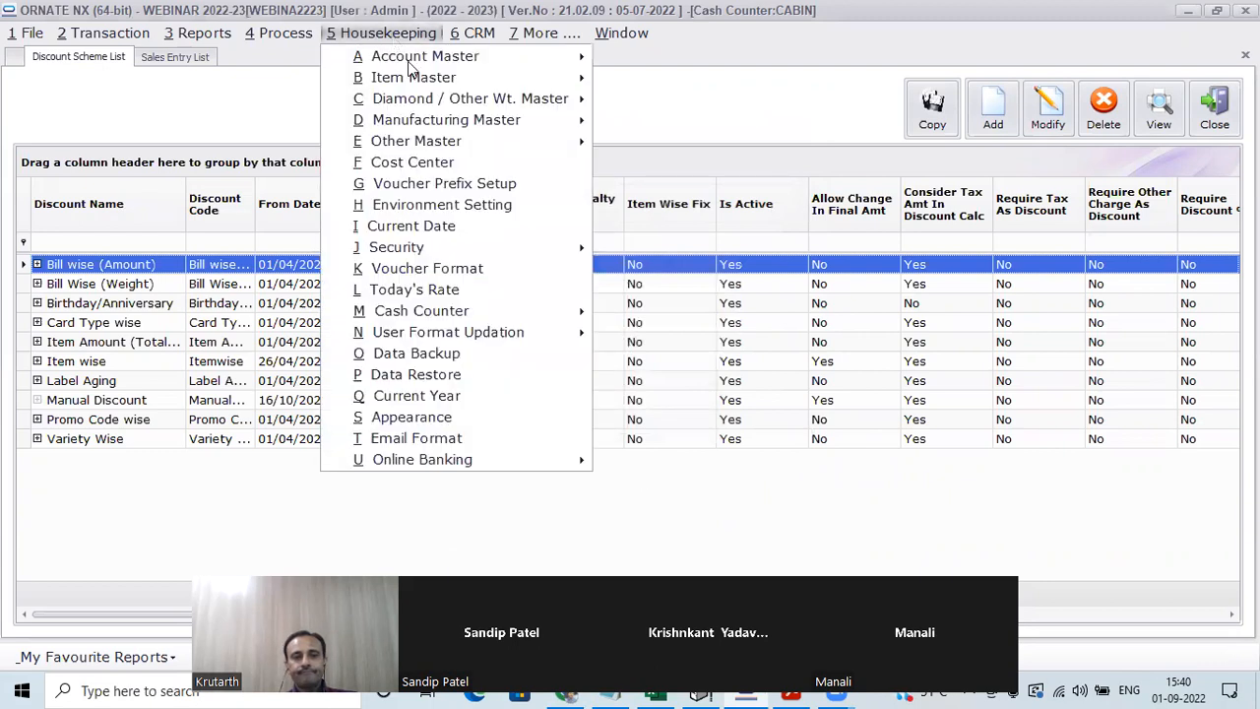
mouse_move(430, 145)
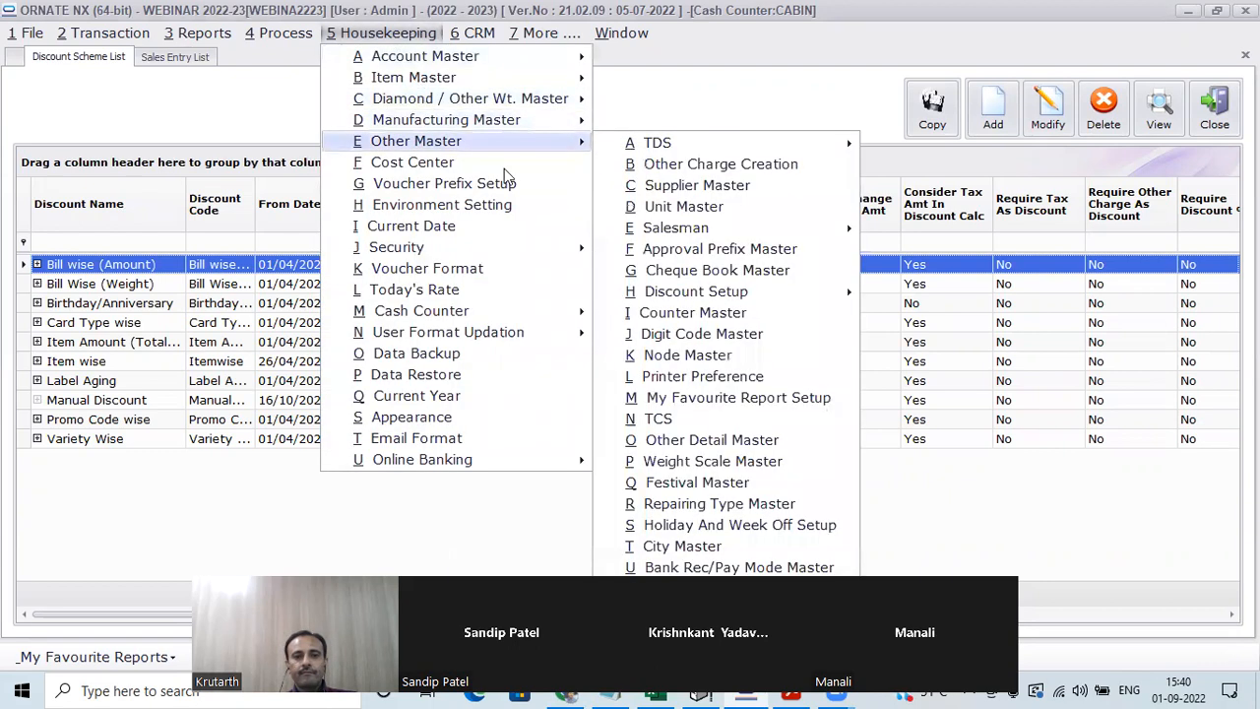
mouse_move(834, 290)
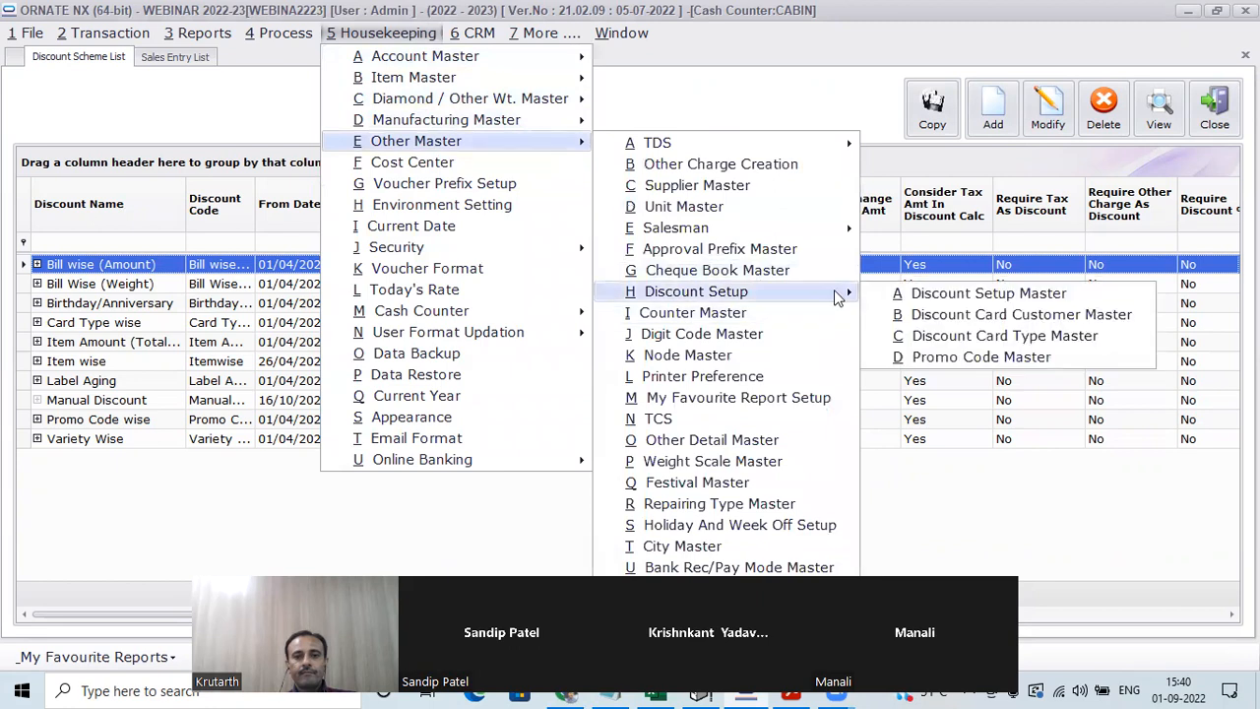
left_click(989, 322)
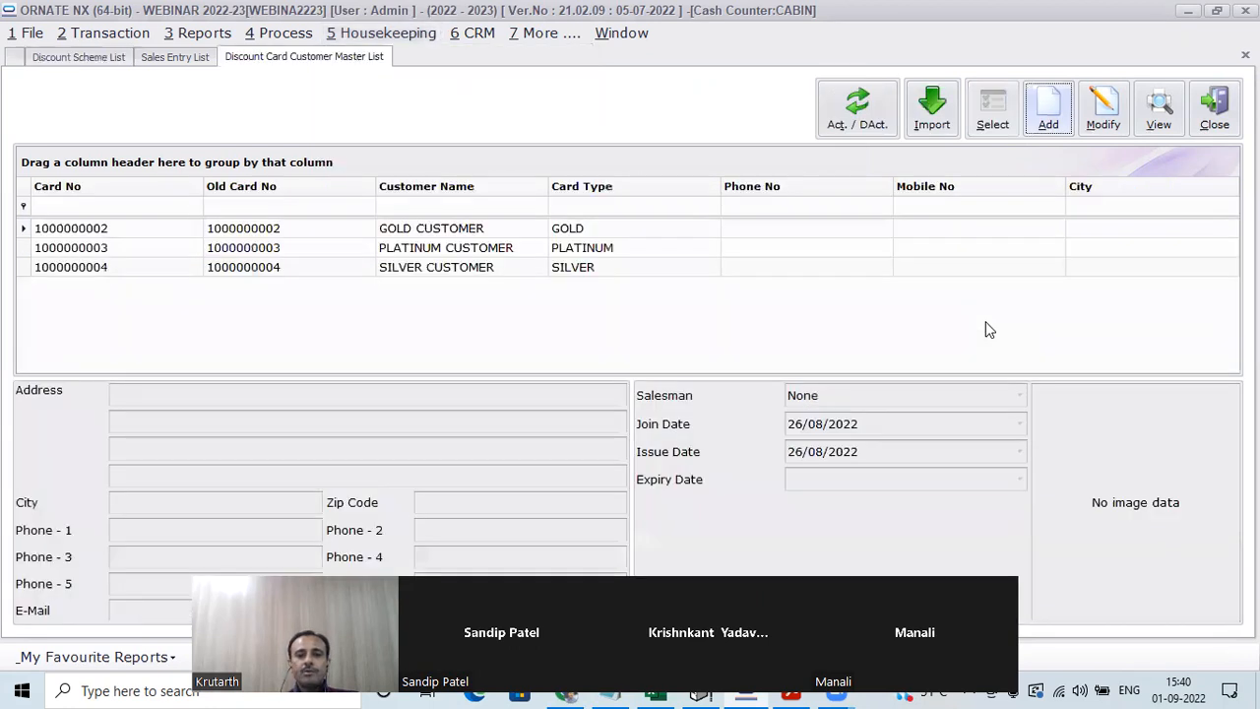
double_click(507, 234)
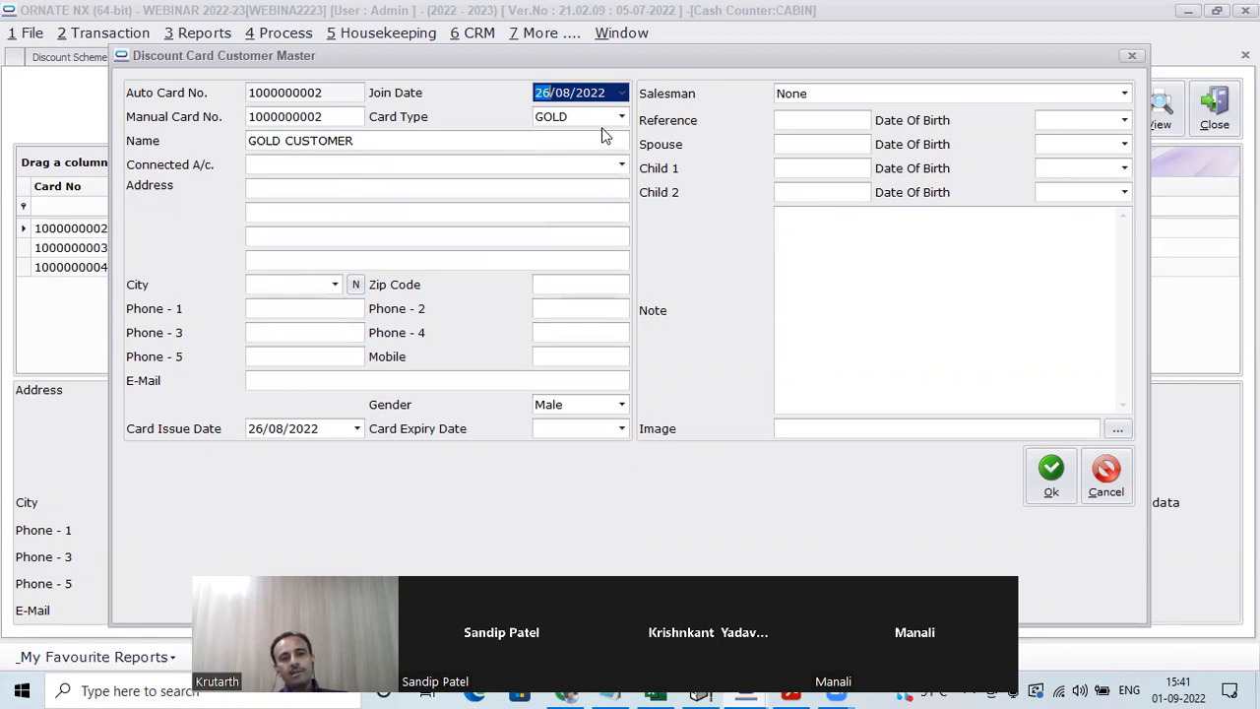
left_click(1112, 470)
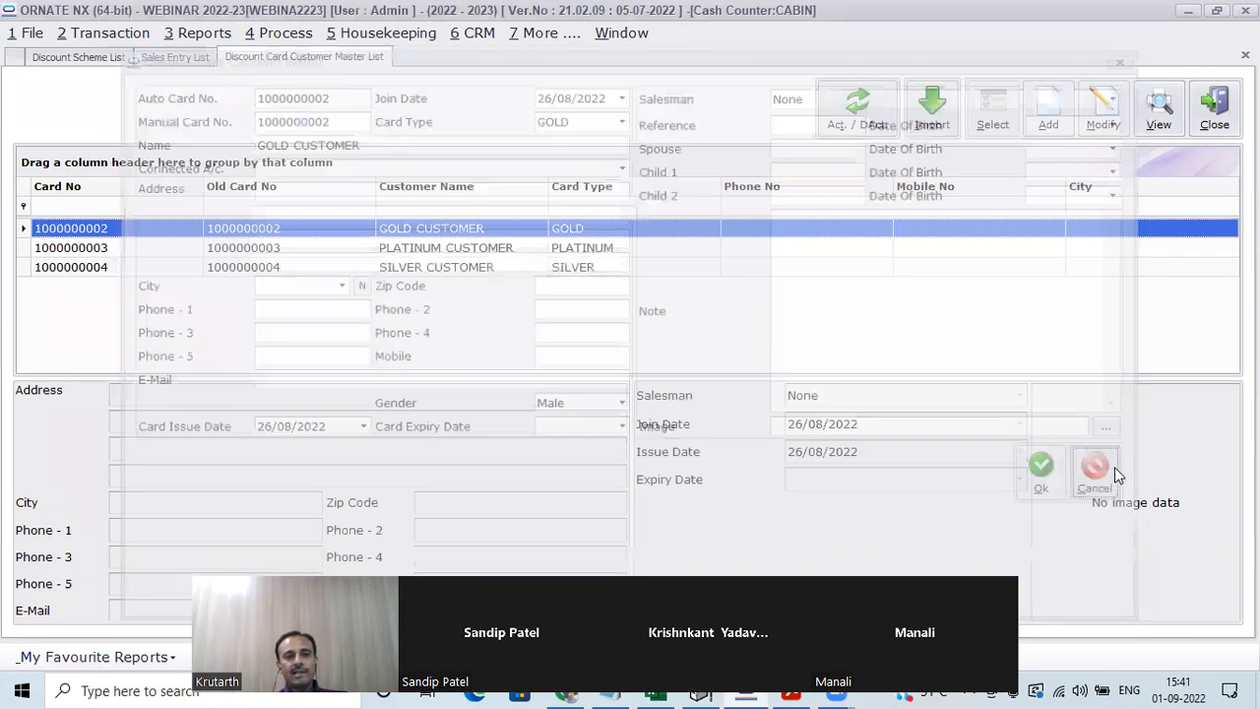
double_click(496, 270)
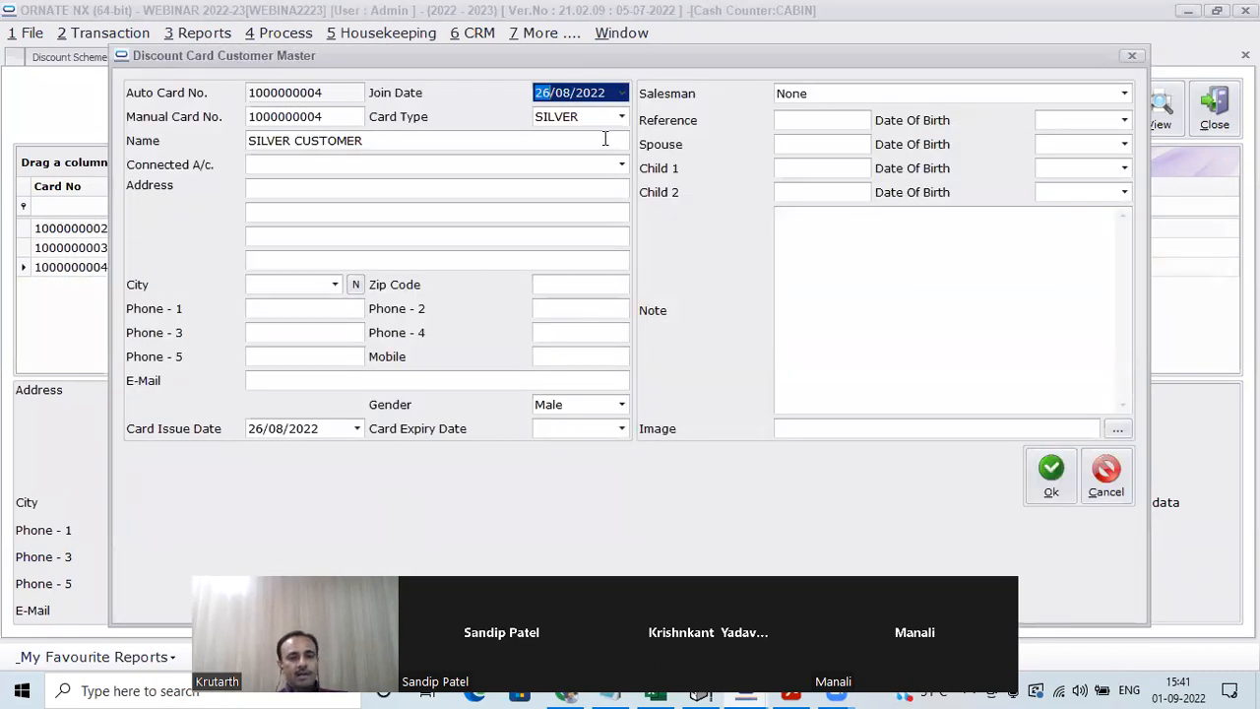
left_click(1105, 474)
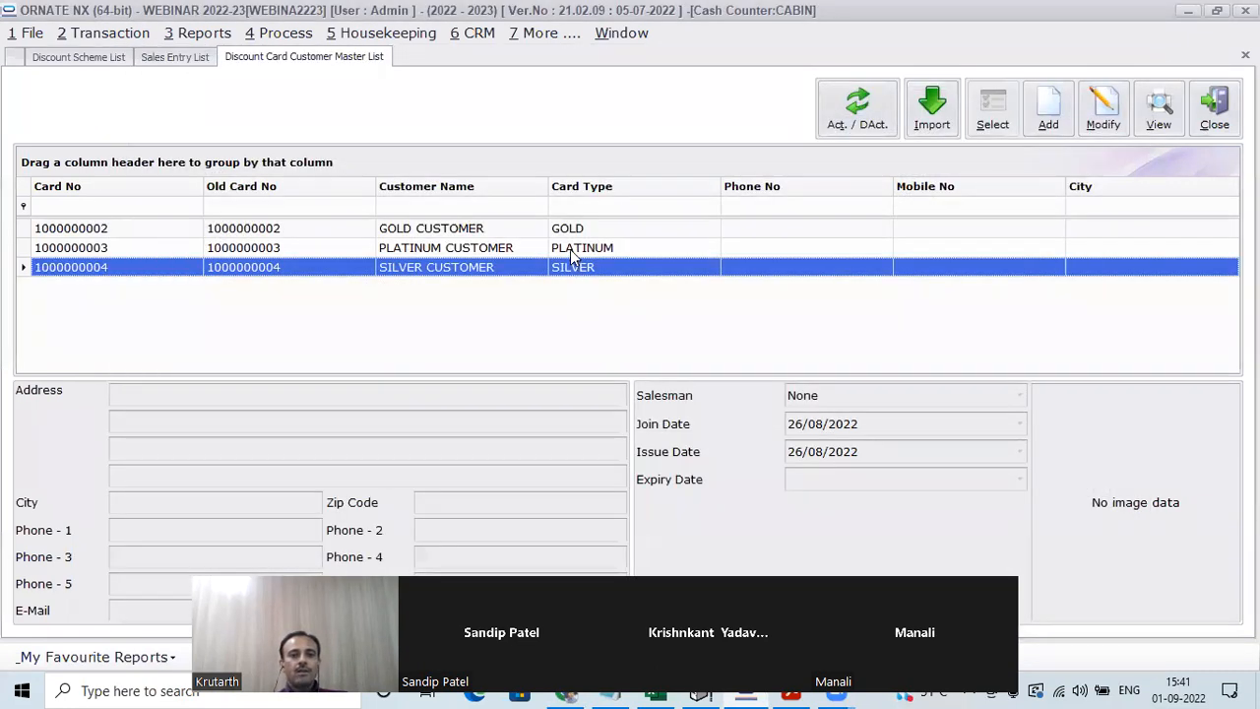
double_click(571, 249)
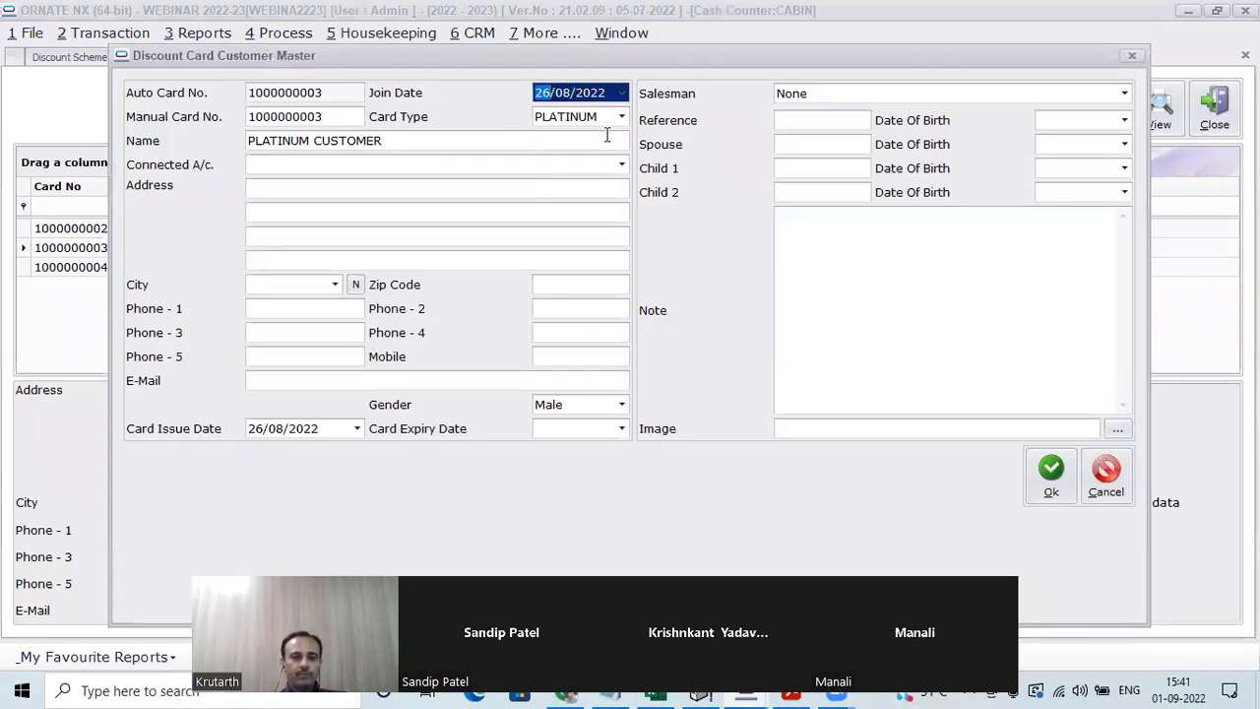
left_click(1104, 476)
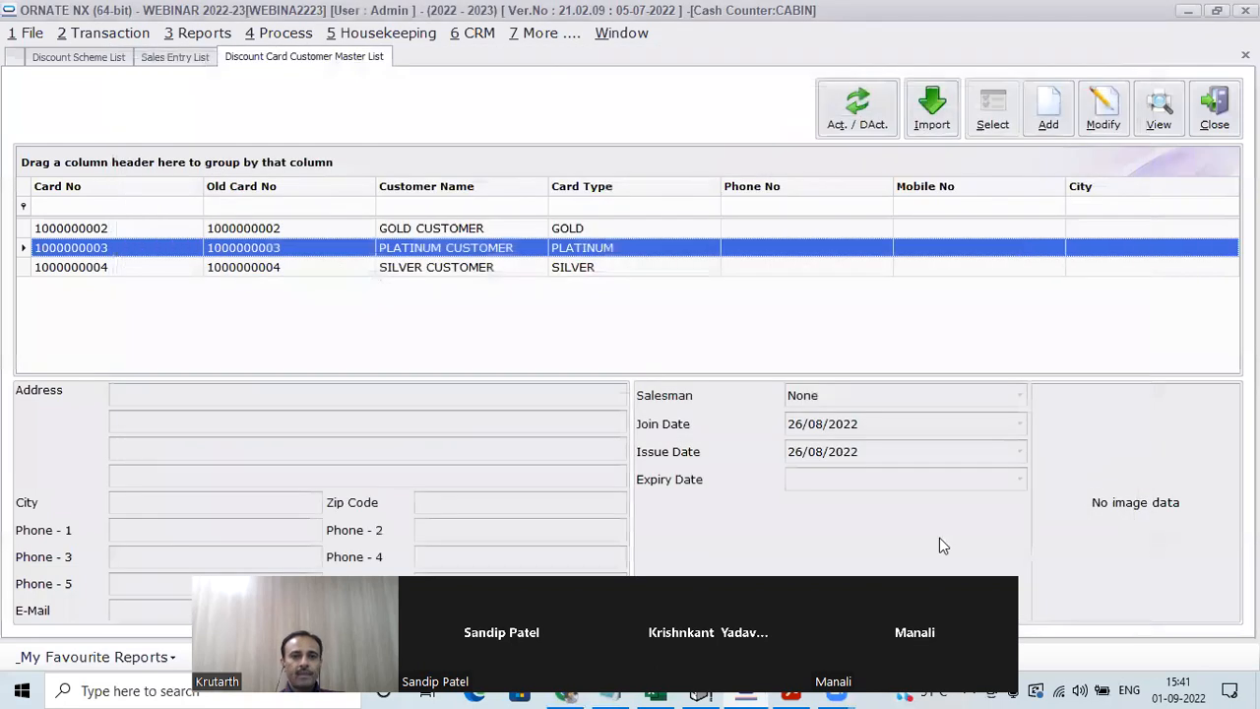
Copy the manual card number from the gold customer's discount card record, and close the record without saving
left_click(437, 232)
double_click(436, 232)
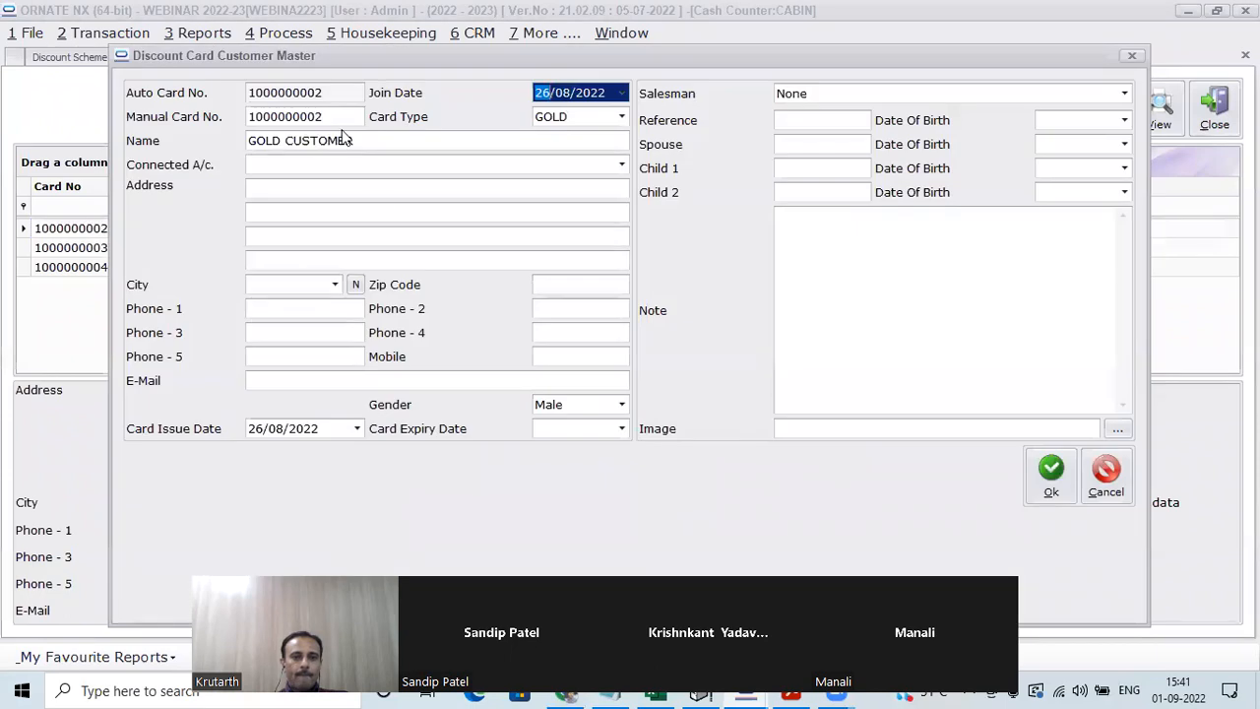
key("Tab")
right_click(266, 120)
left_click(328, 180)
left_click(1106, 476)
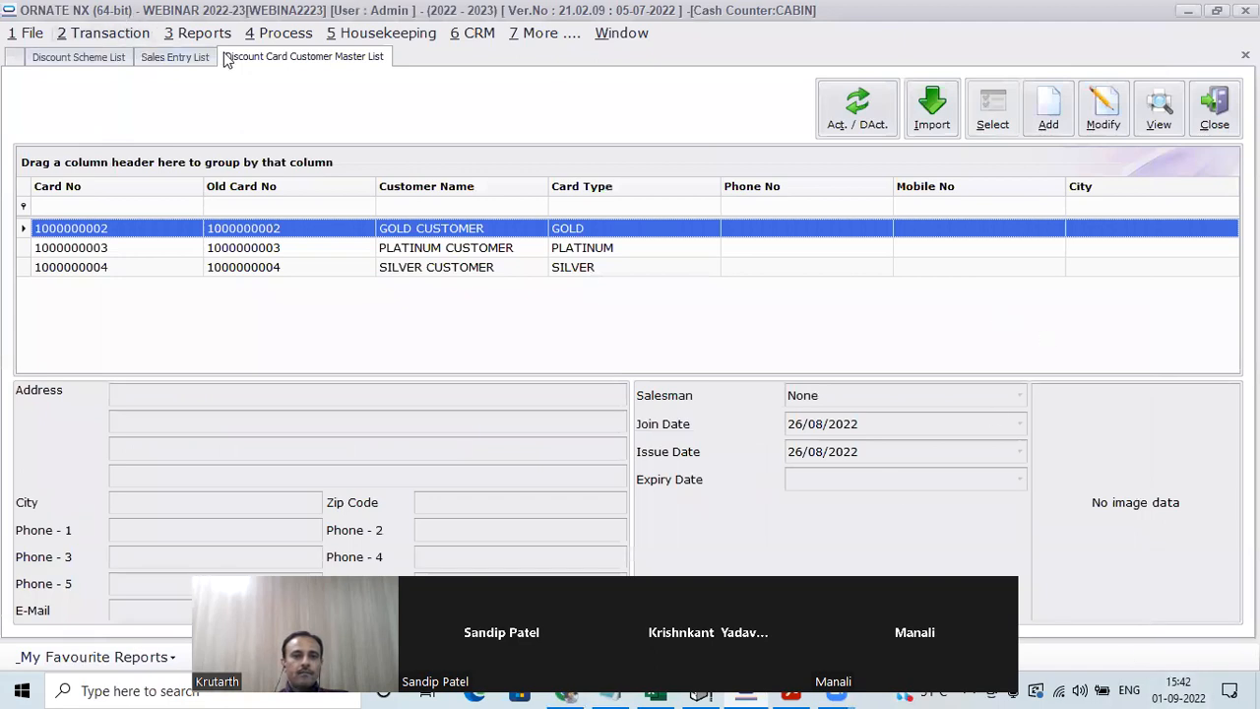
Reopen the Card Type wise discount scheme and examine its auto discount rules for each card type
left_click(93, 60)
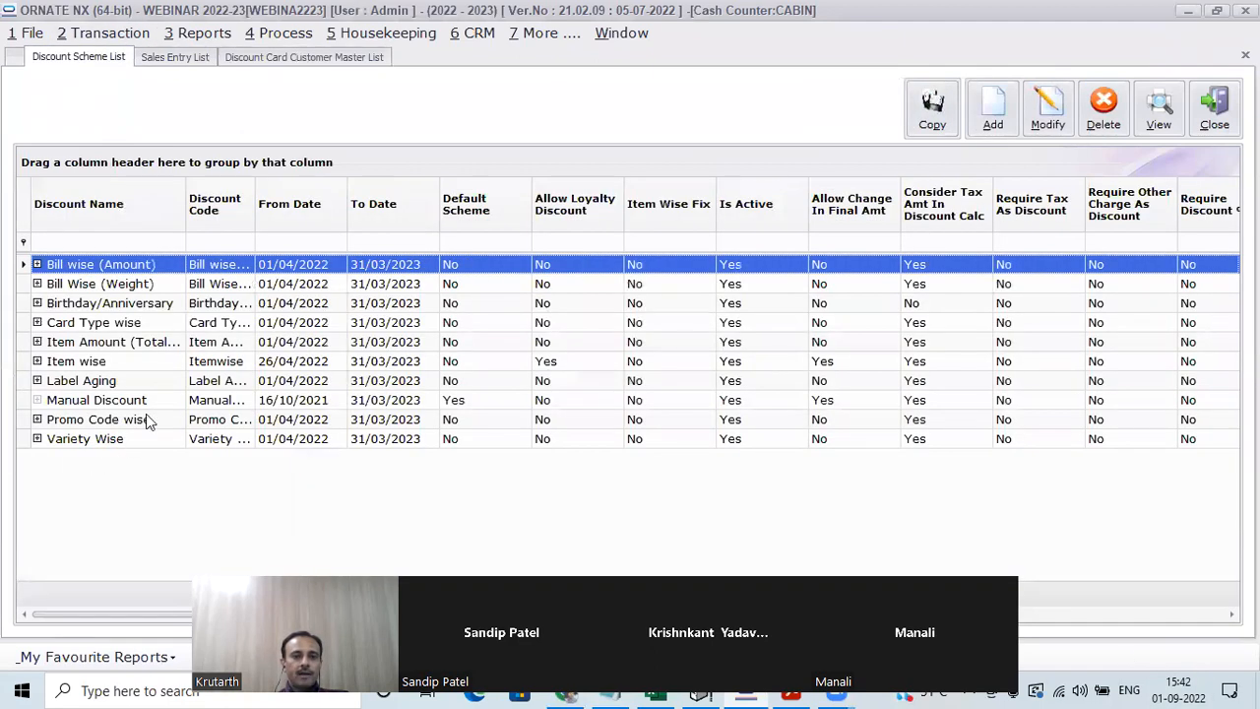
double_click(176, 323)
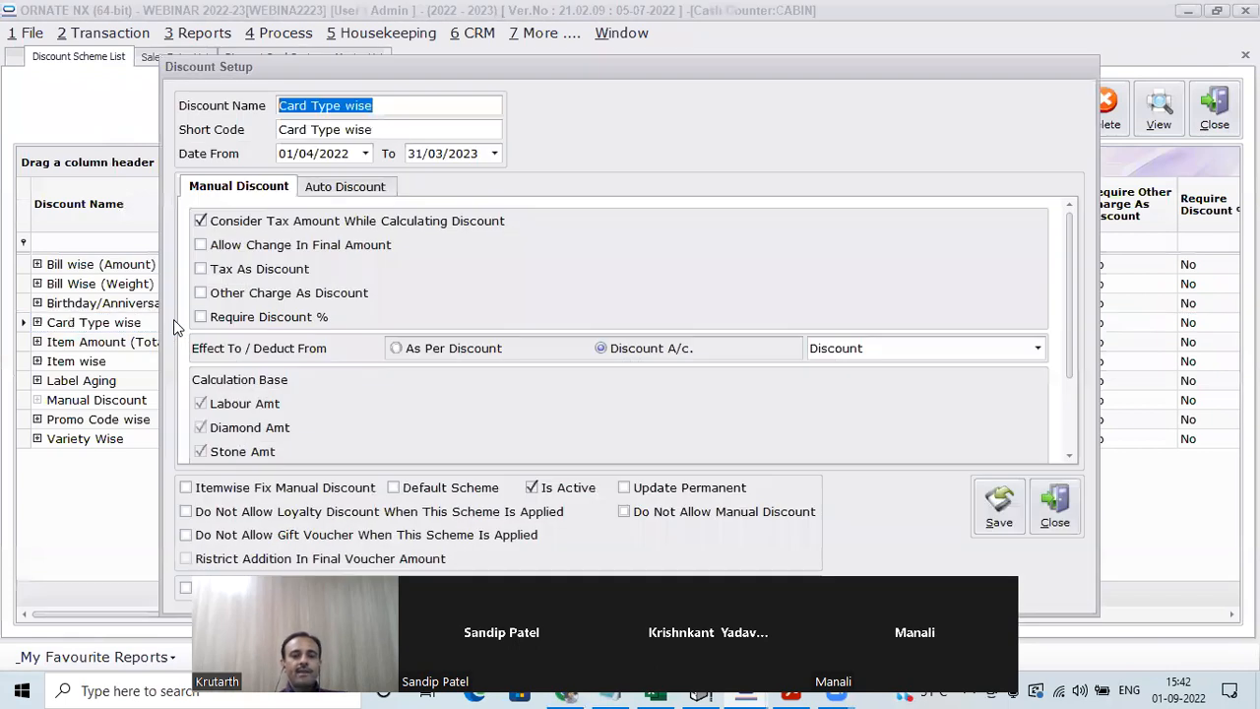
left_click(349, 188)
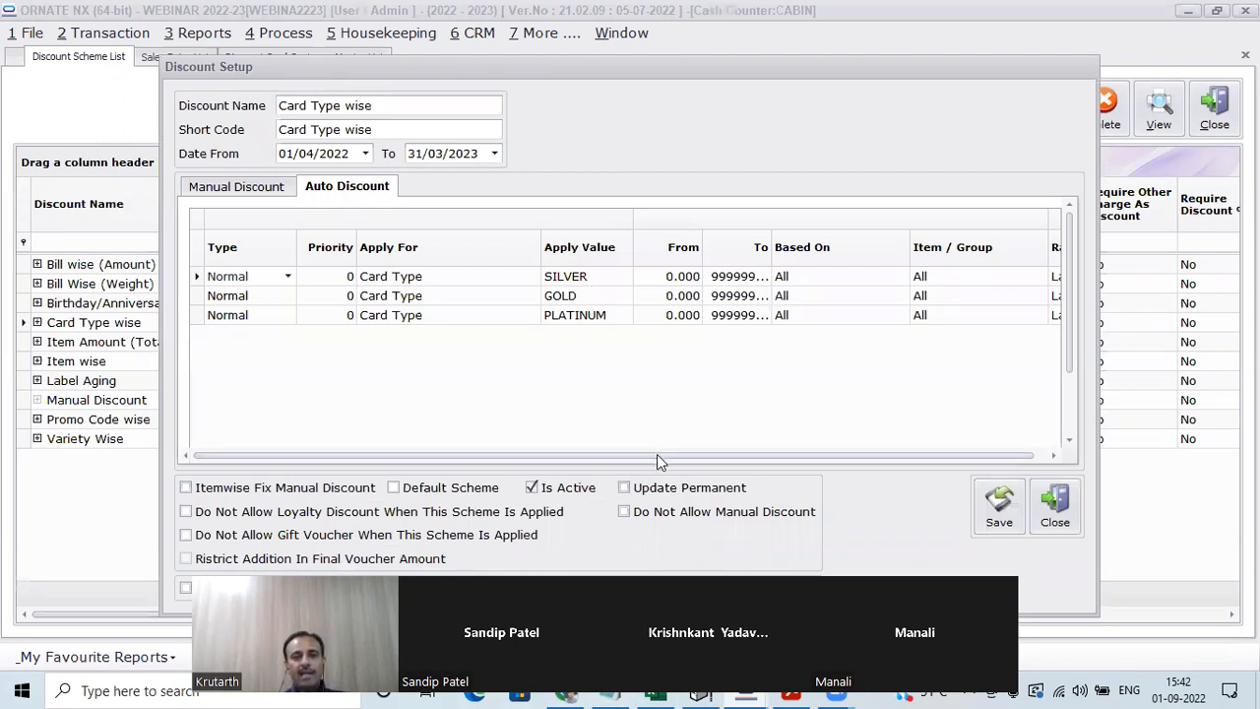
left_click_drag(657, 454, 762, 457)
Examine the basis and labour discount percentages of the card type rules, and close the scheme without saving
left_click(720, 300)
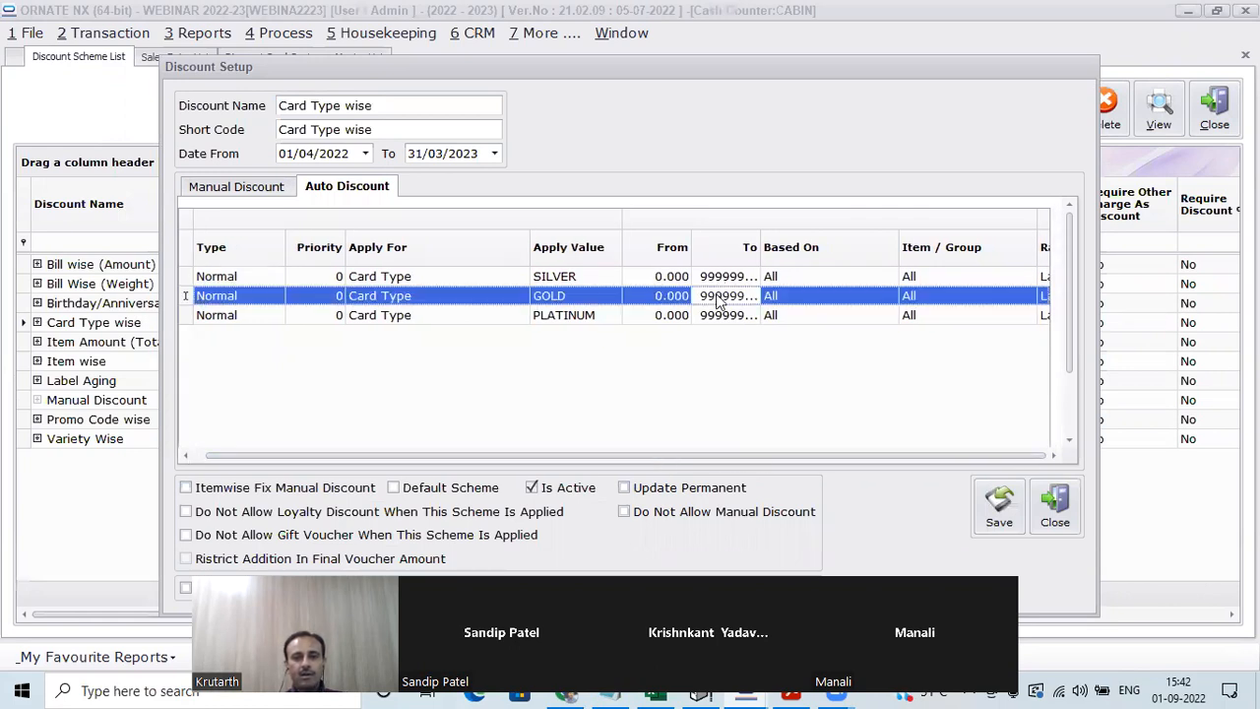
key("Tab")
key("Tab")
key("Tab")
key("Tab")
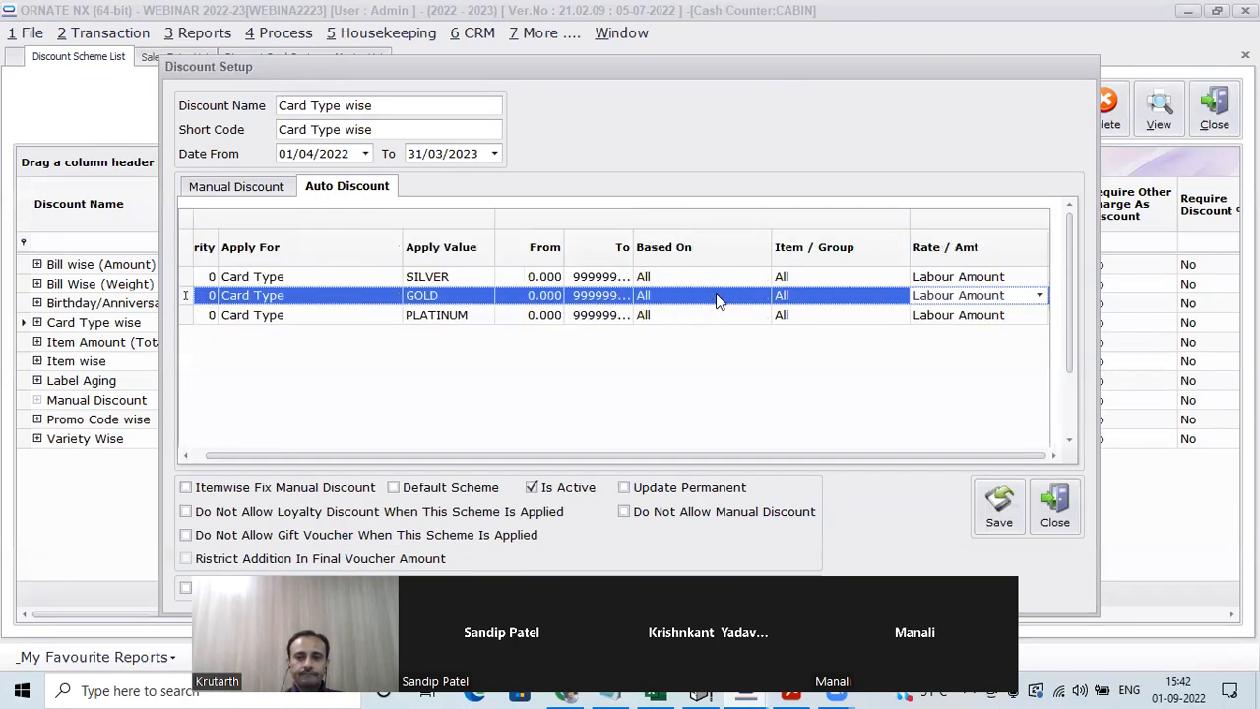
key("Tab")
key("Tab")
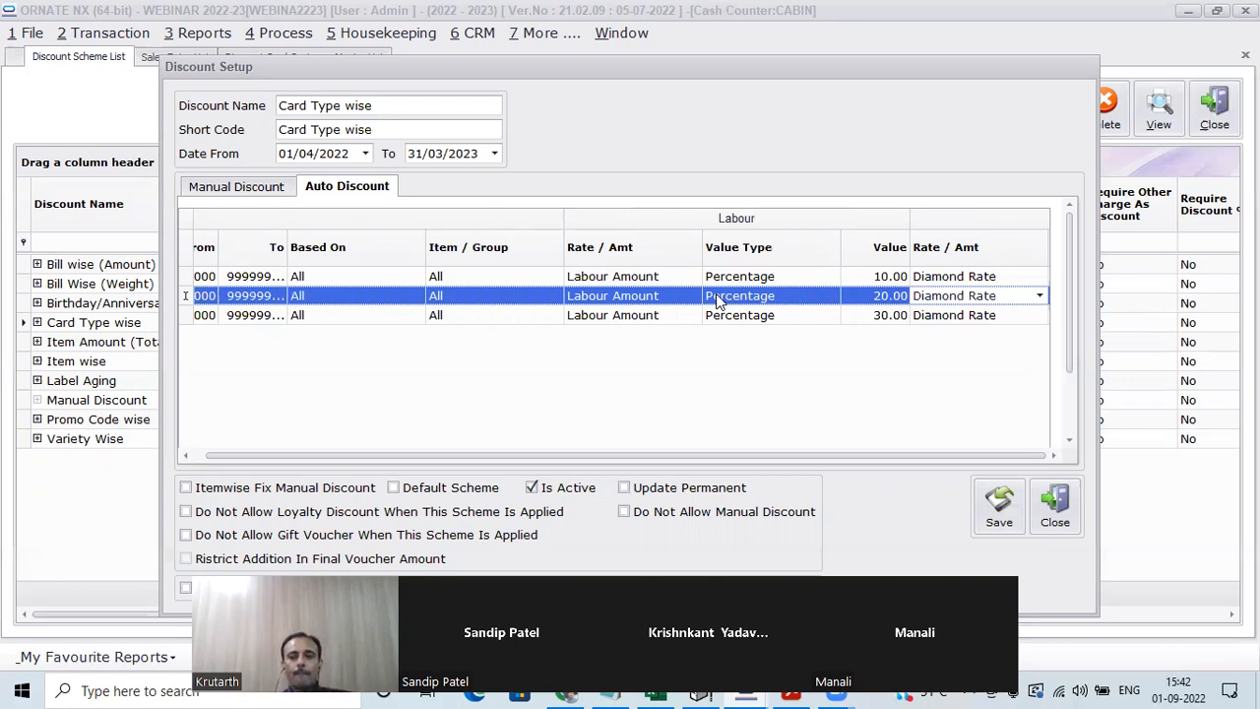
left_click(1055, 509)
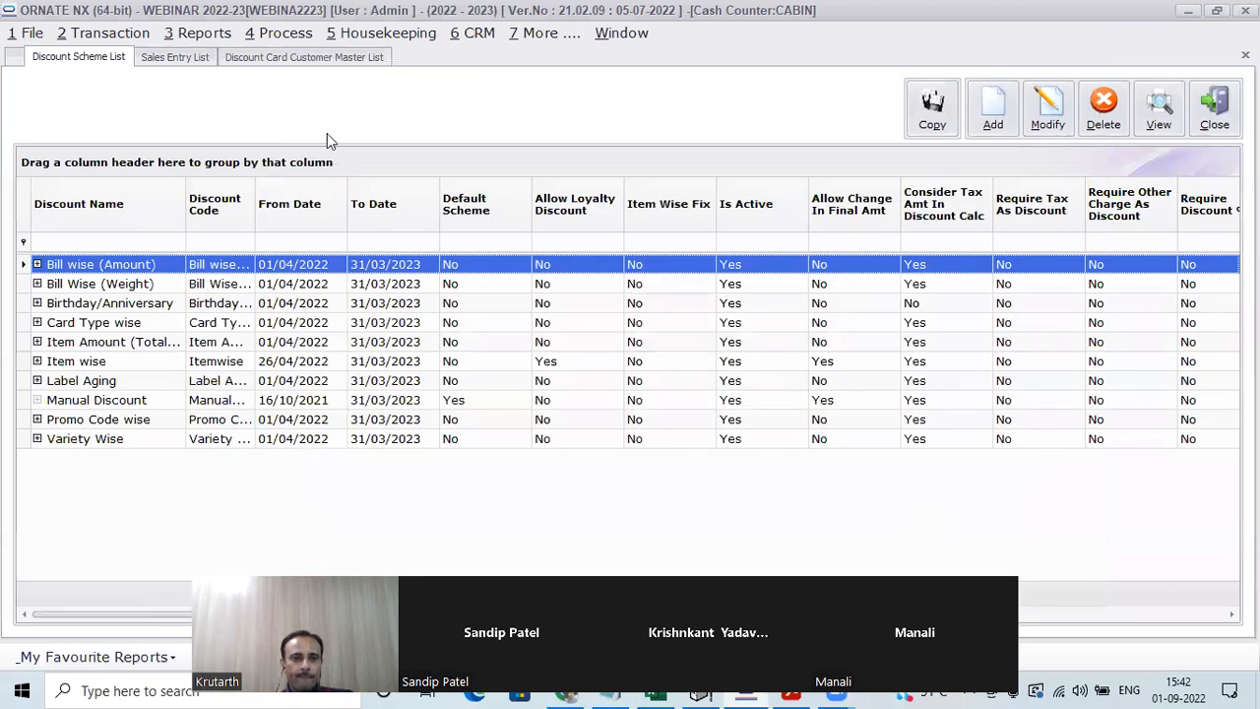
Copy the gold customer's manual card number from the discount card customer list, and close the record without saving
left_click(294, 59)
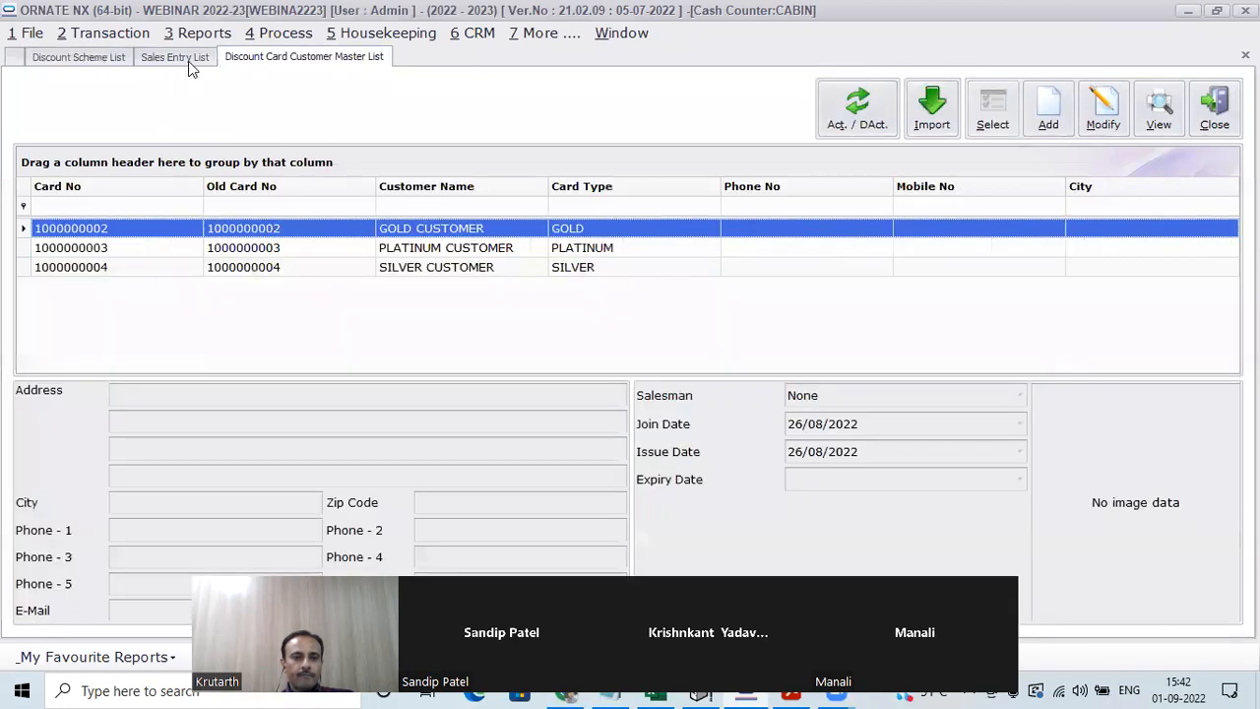
double_click(433, 232)
key("Tab")
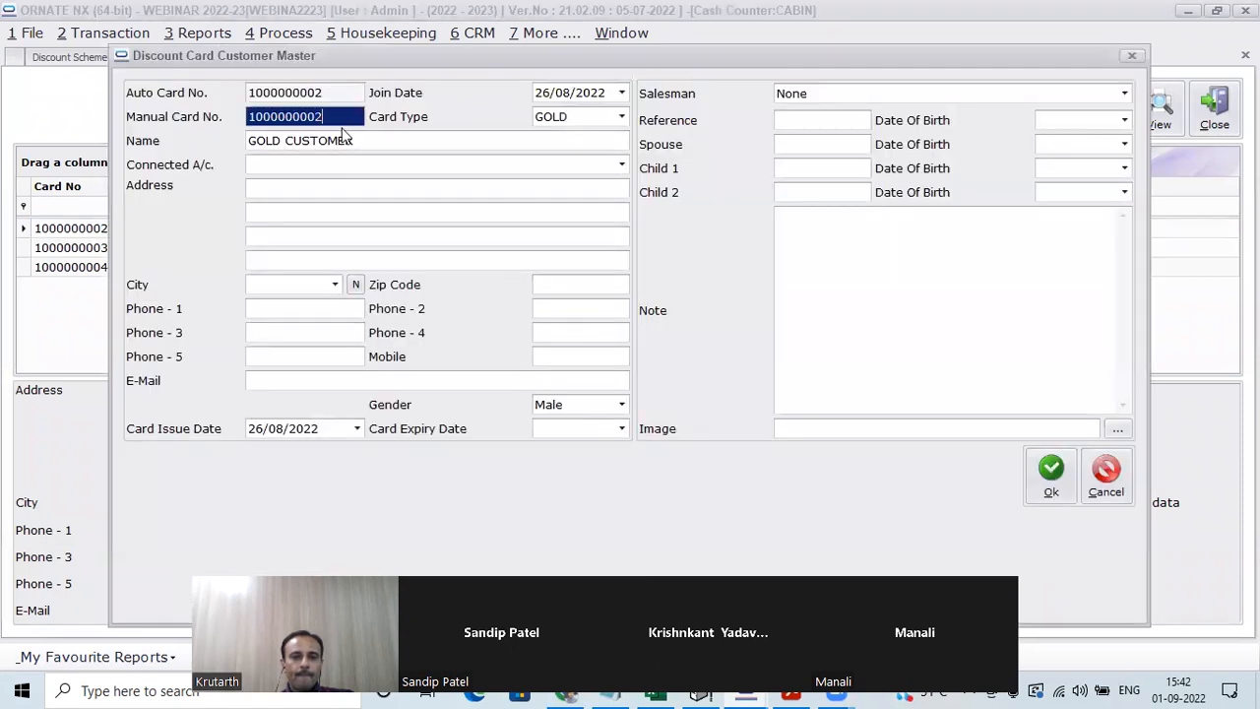
right_click(249, 115)
left_click(301, 174)
left_click(1106, 475)
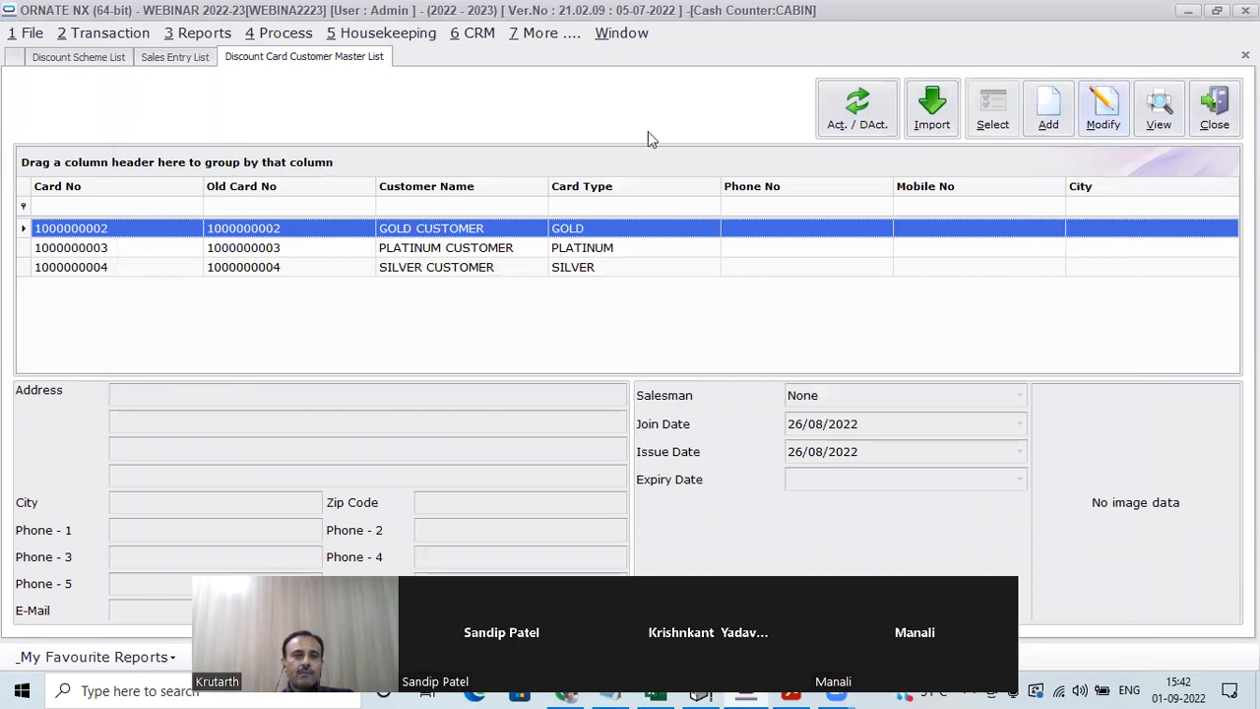
Start a new sales voucher and add the labelled items DPD14/92 and BN22/500
left_click(187, 61)
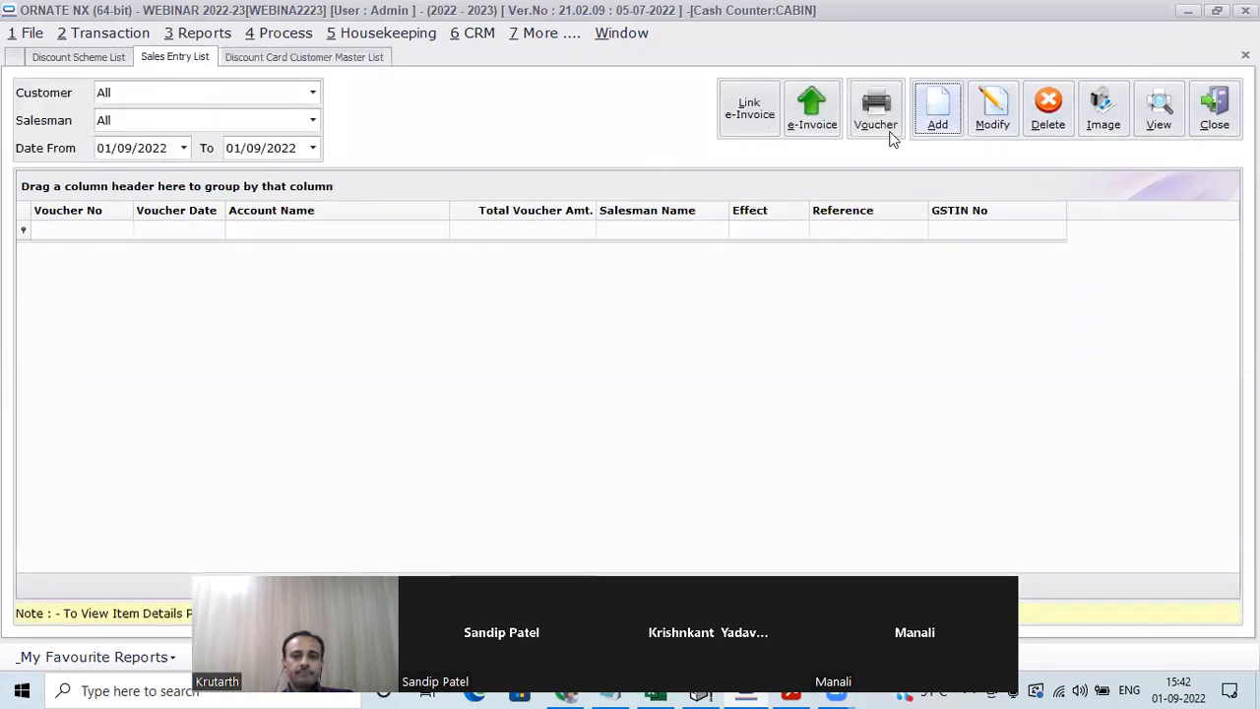
left_click(934, 123)
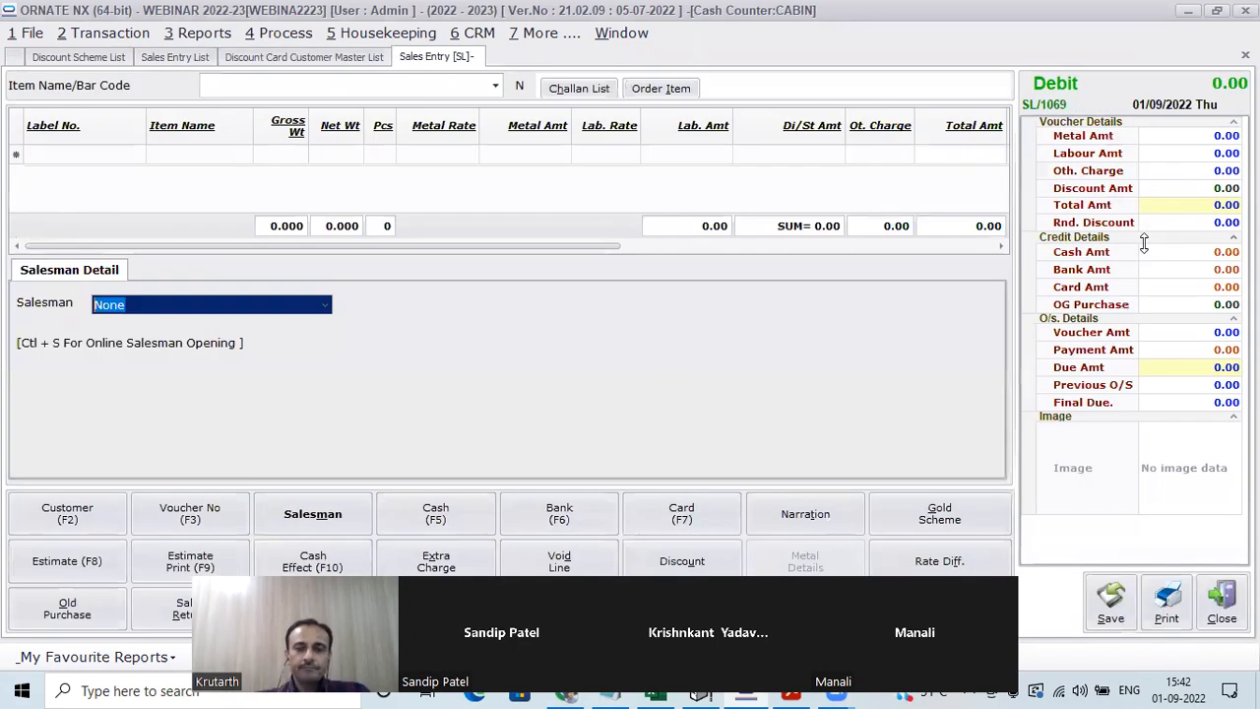
left_click(225, 87)
type("DPD")
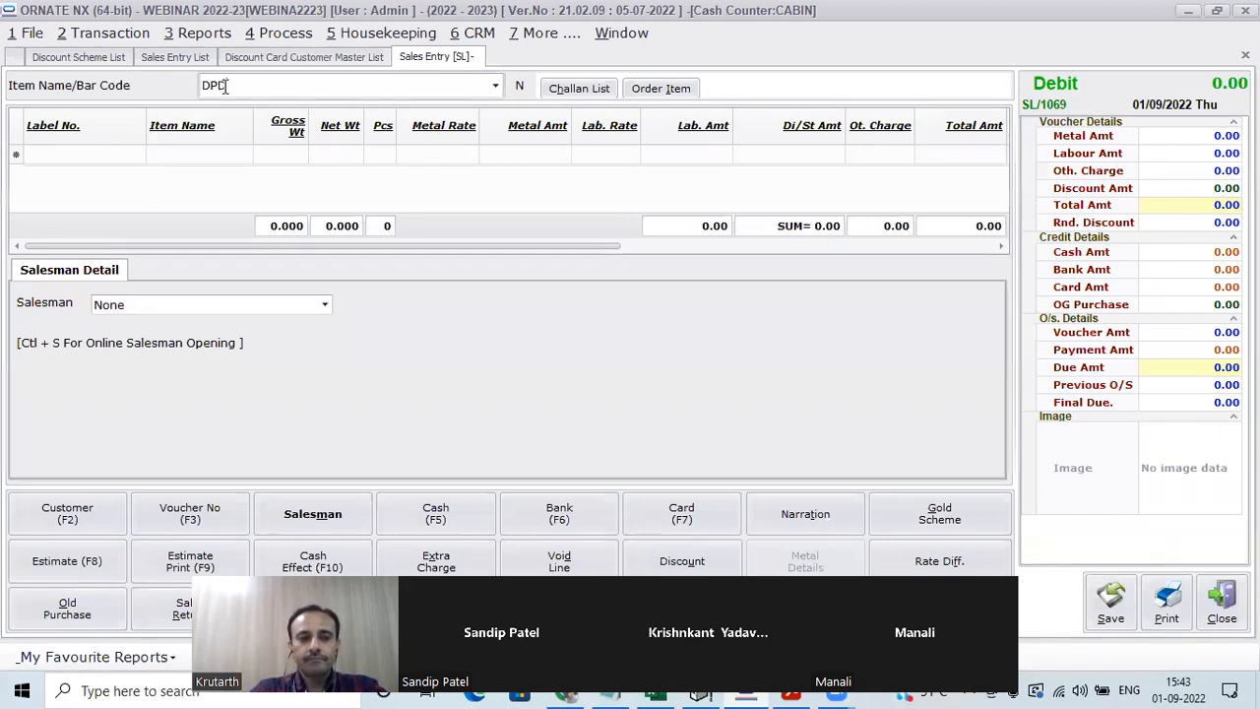
type("14/92")
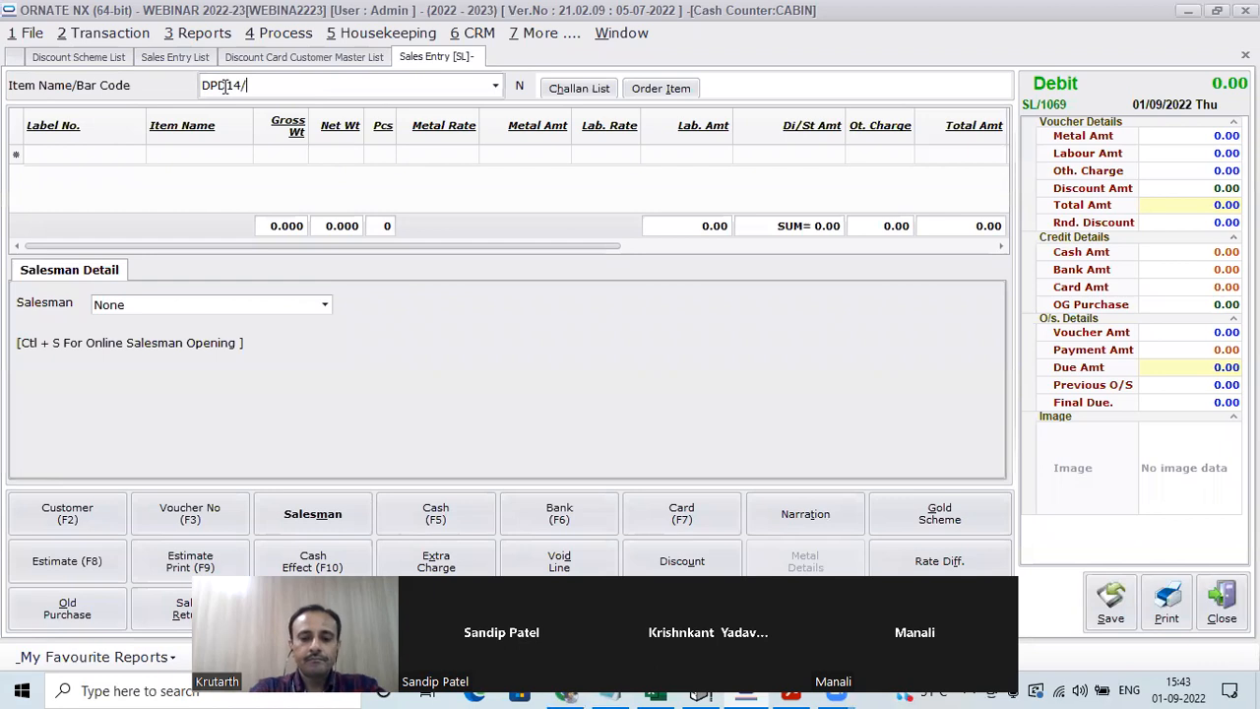
key("Return")
type("BN")
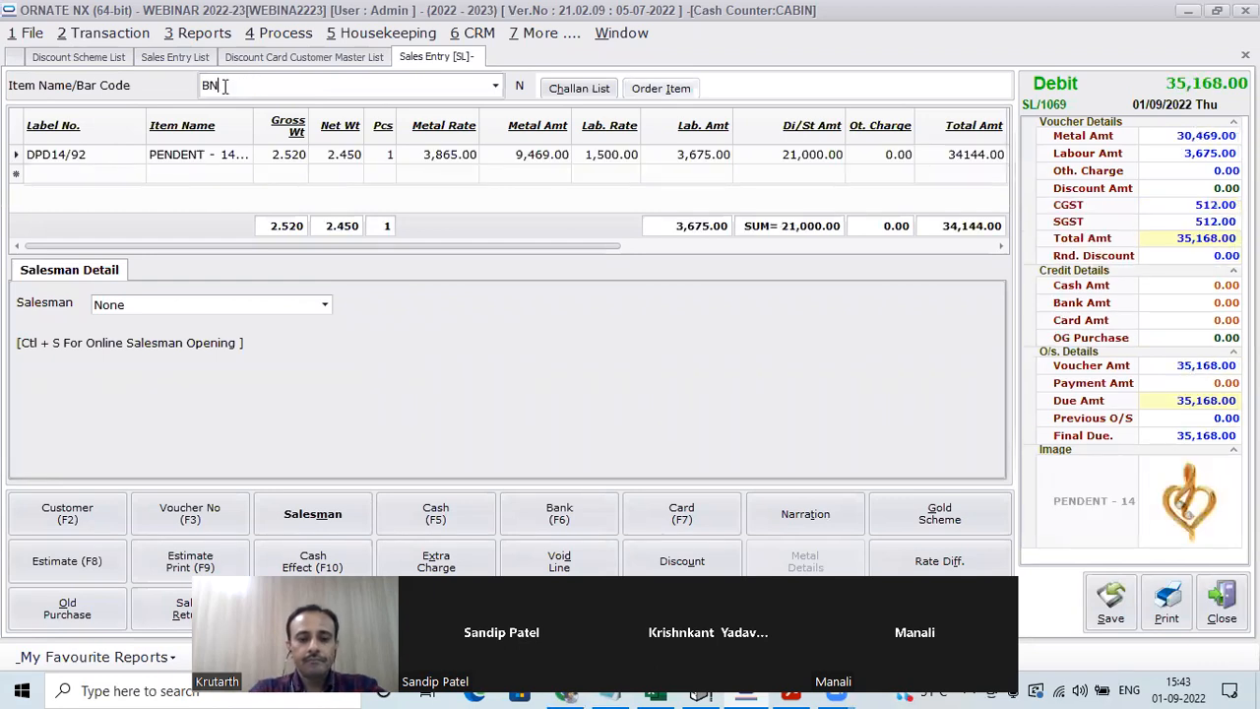
type("22/500")
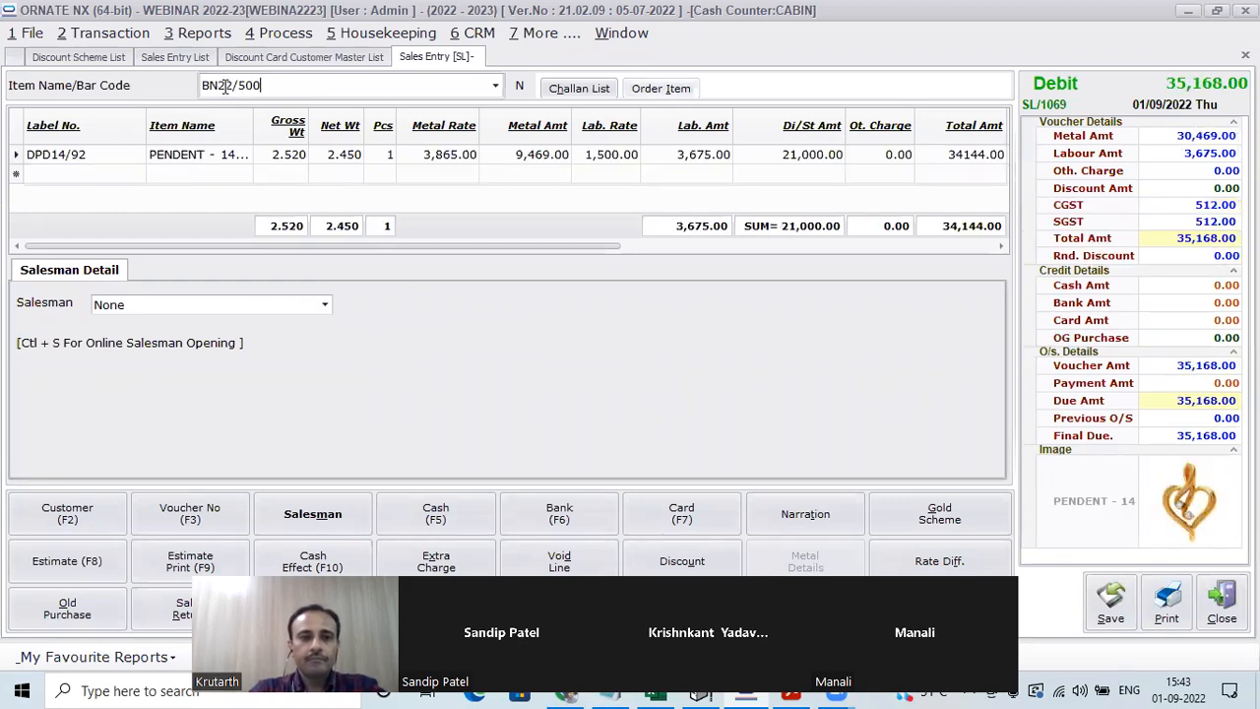
key("Return")
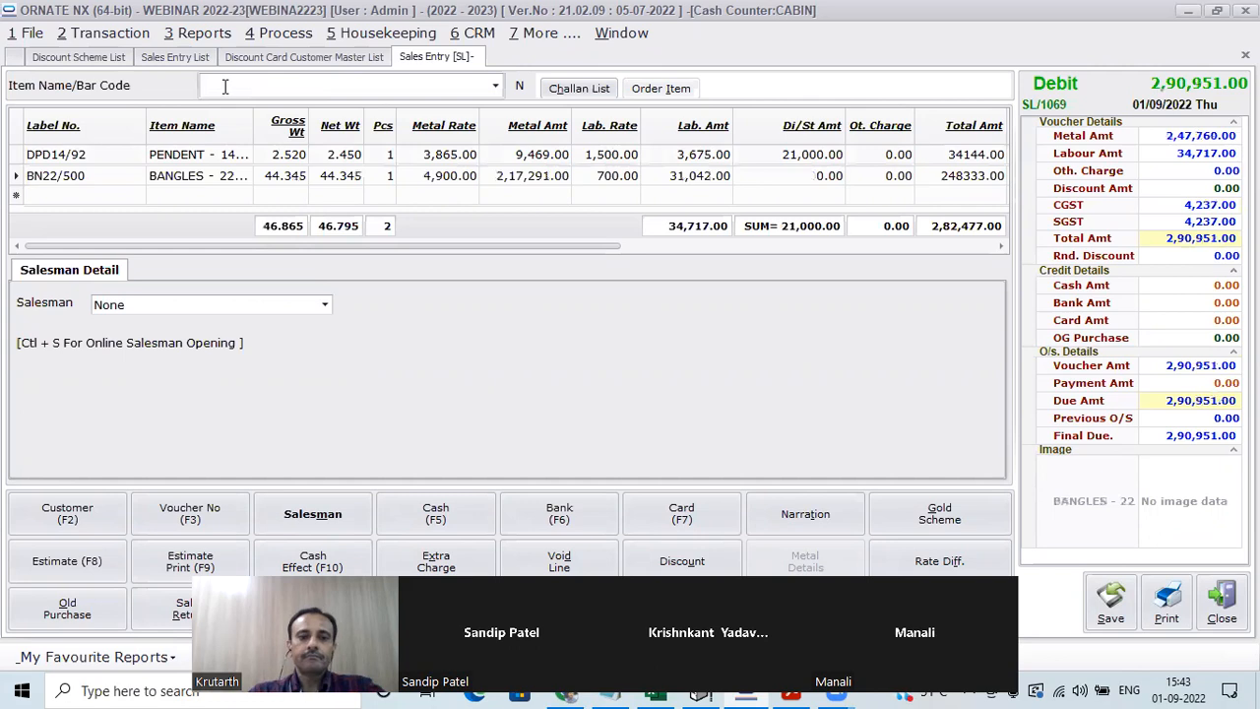
Set the voucher's customer account to AQUA GOLD
left_click(95, 522)
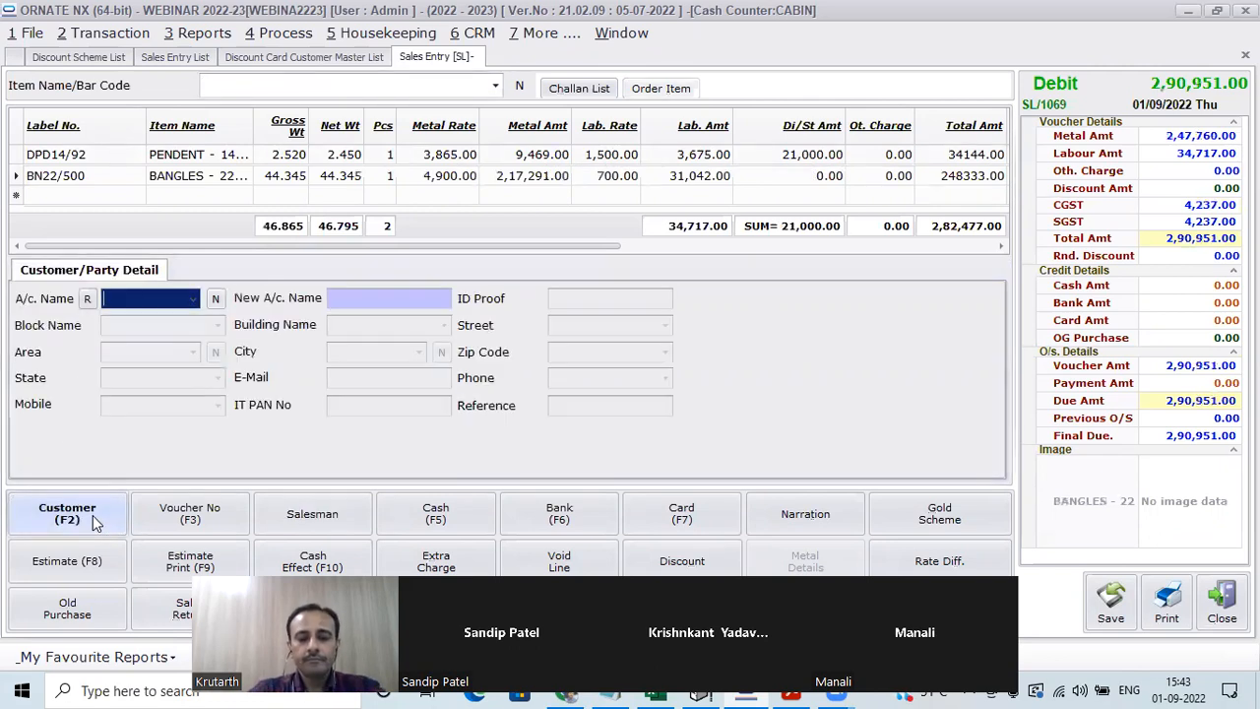
type("GOLD")
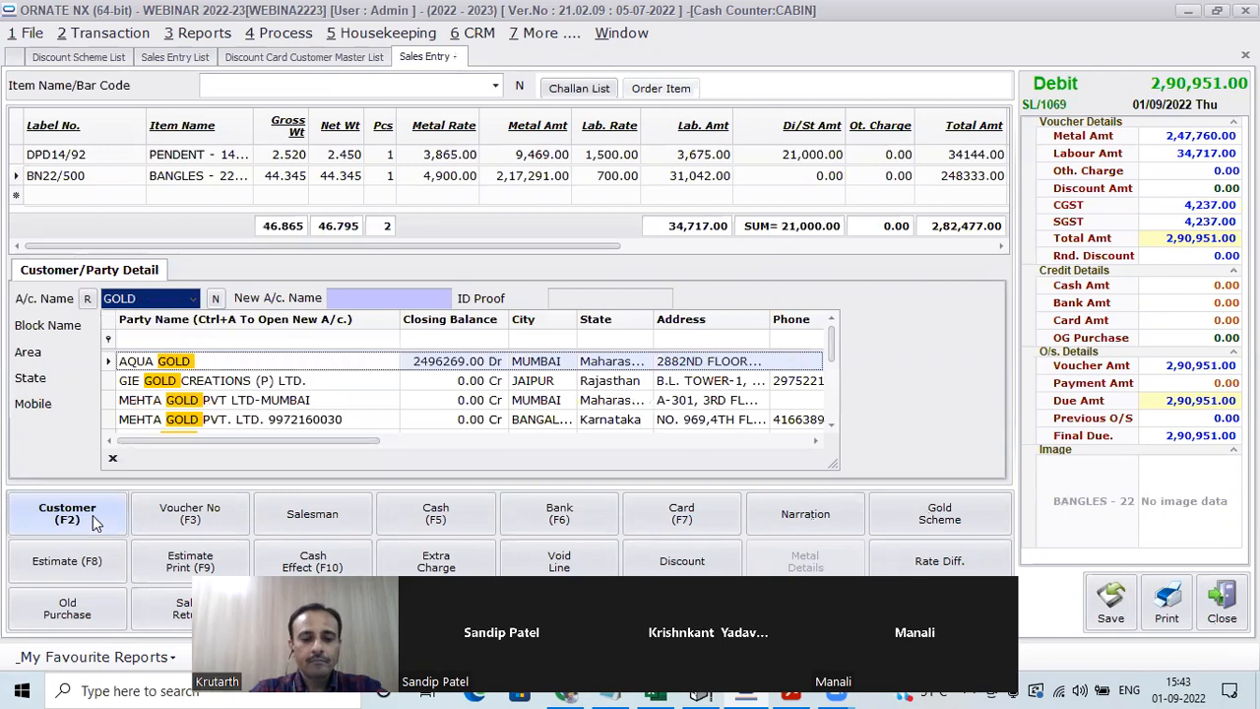
key("Return")
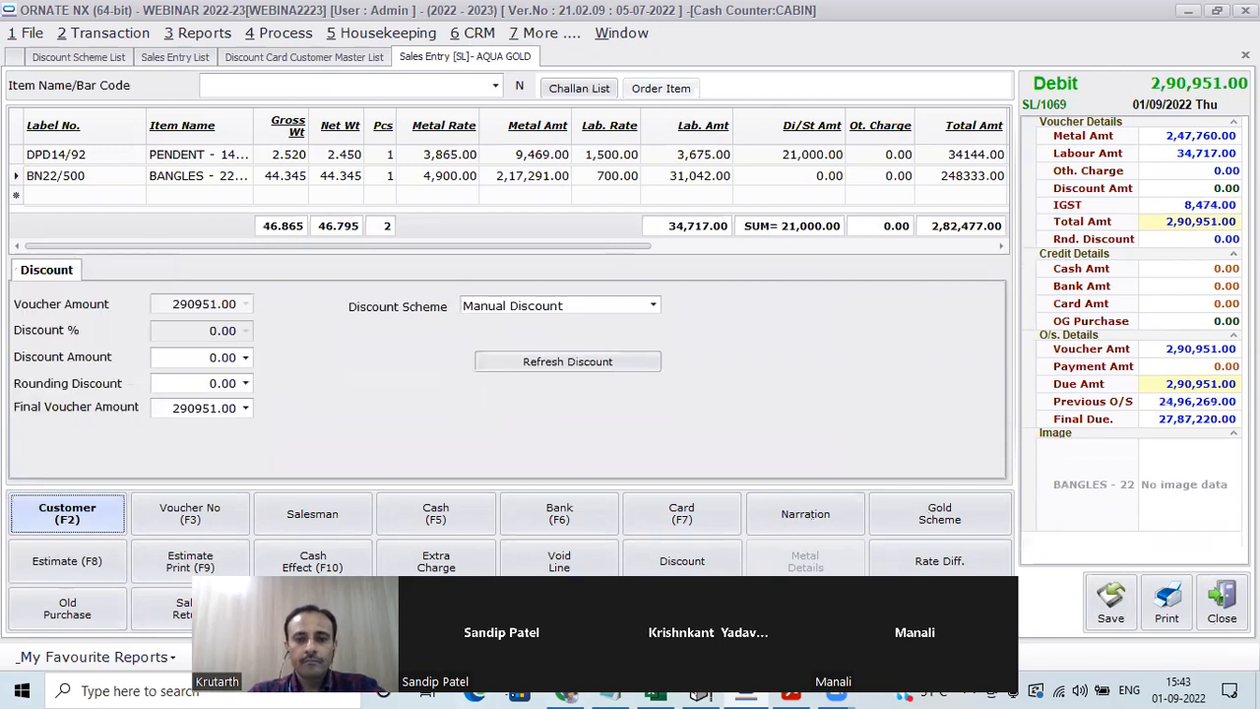
Choose the Card Type wise discount scheme for the voucher and paste the copied discount card number
left_click(530, 308)
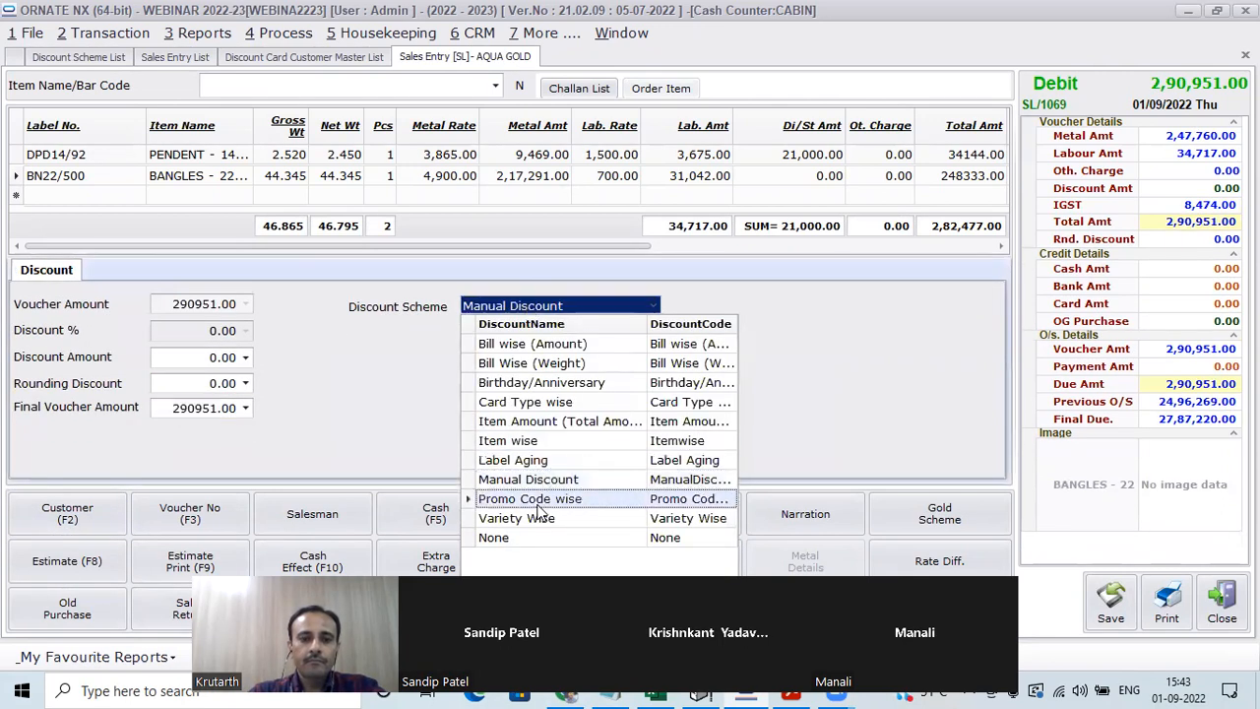
left_click(554, 403)
left_click(536, 333)
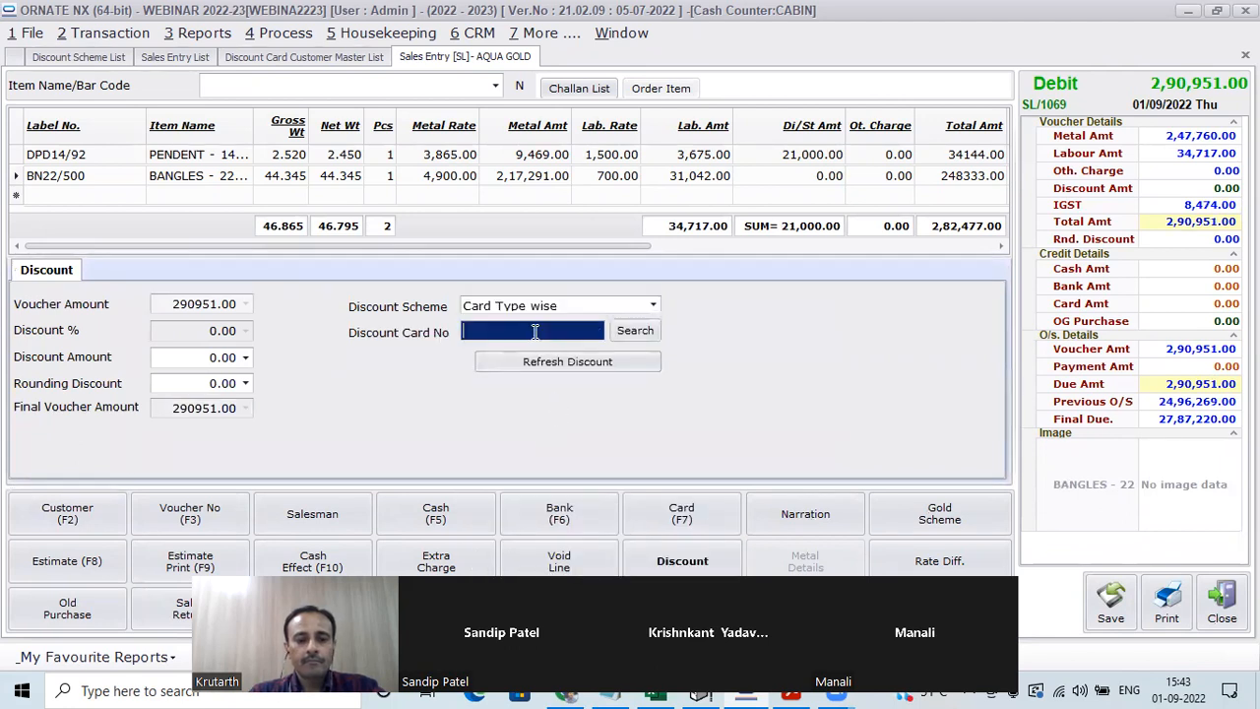
key("ctrl+v")
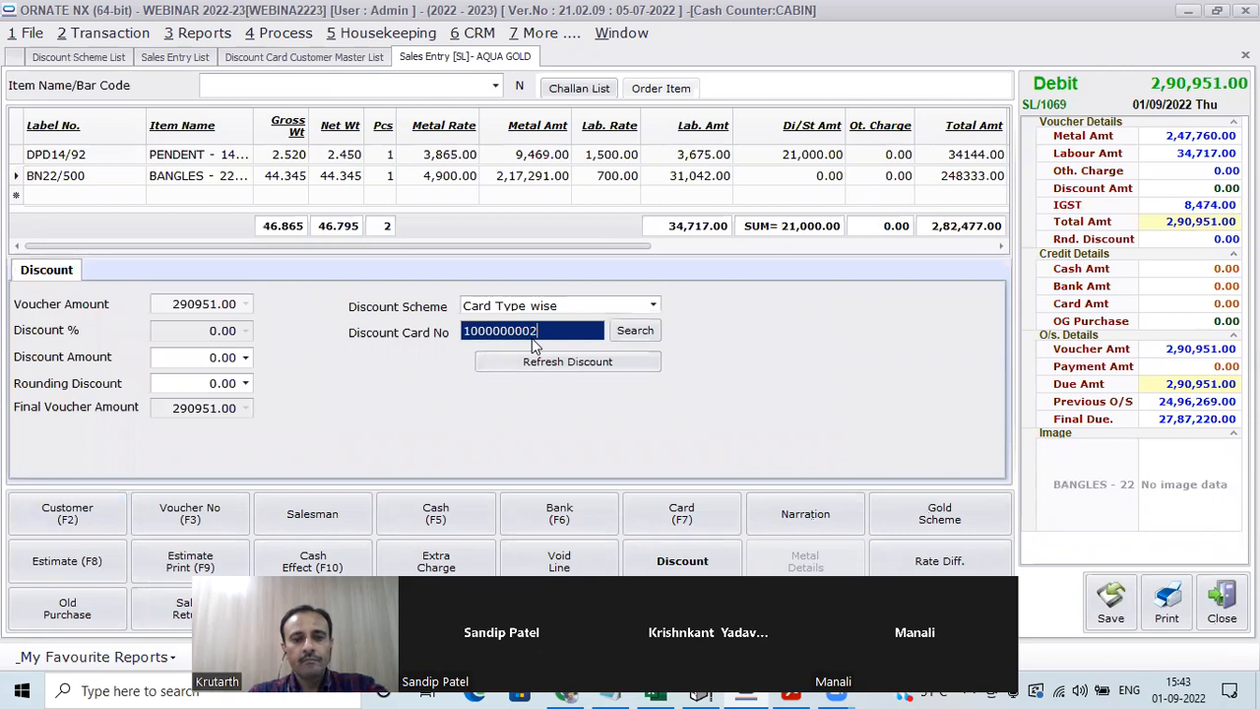
Search the discount cards and select the gold customer's GOLD card for the voucher
left_click(654, 333)
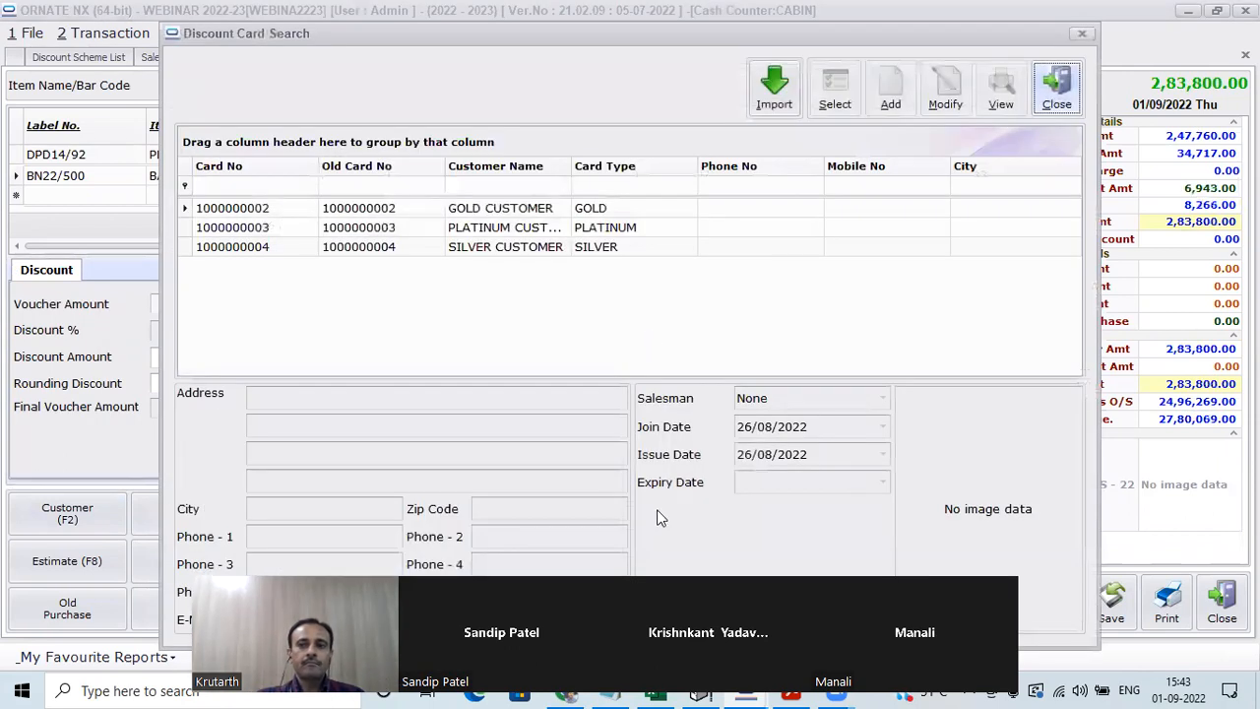
left_click(495, 210)
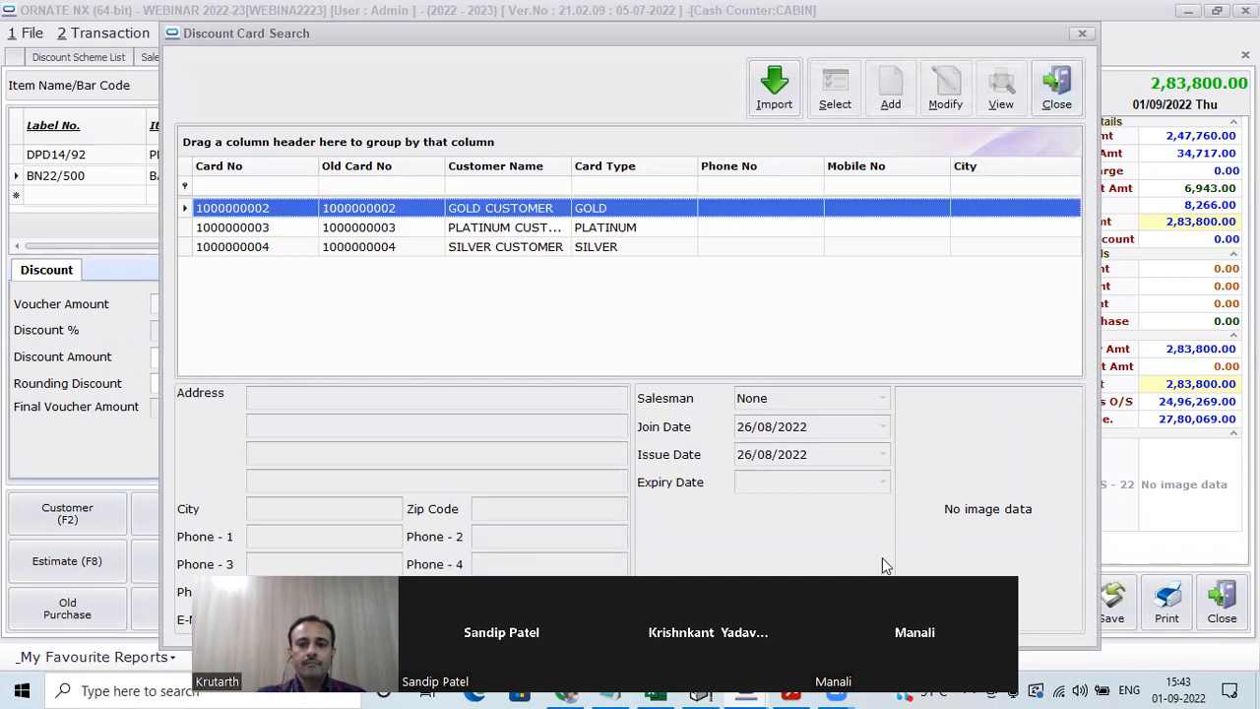
double_click(607, 211)
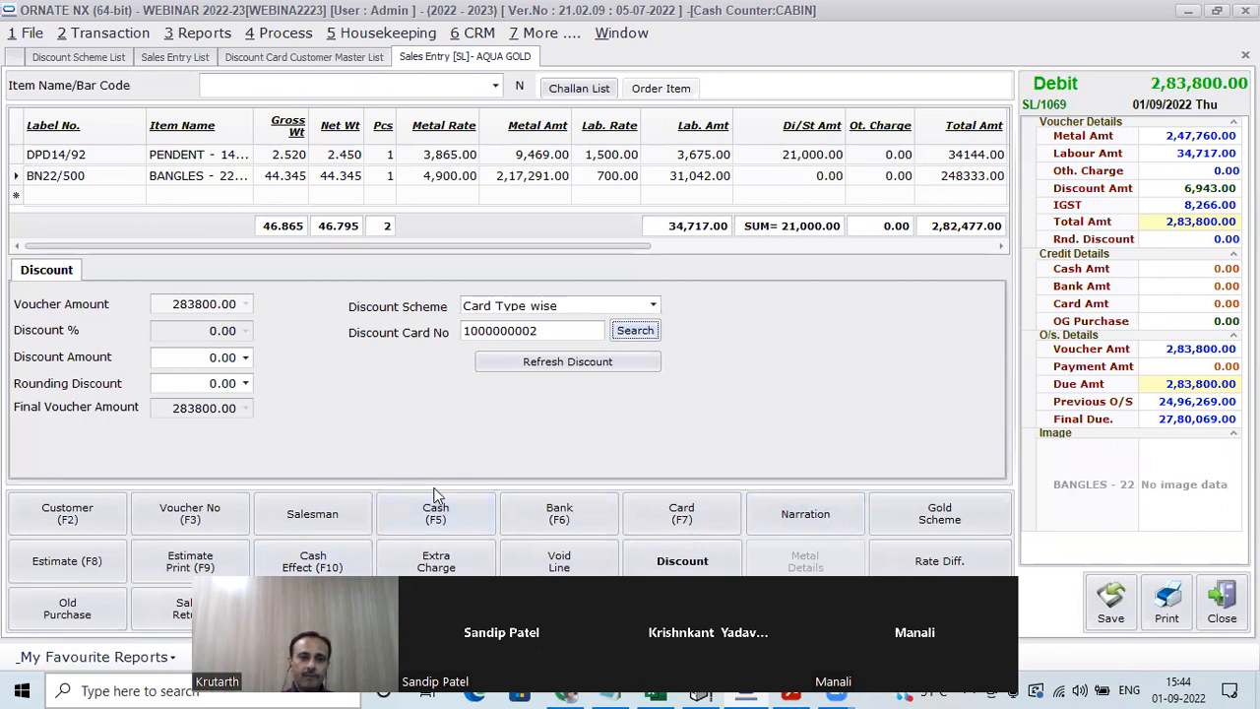
Open the Promo Code wise scheme from the discount scheme list, examine its auto discount rules, and close it without saving
left_click(95, 59)
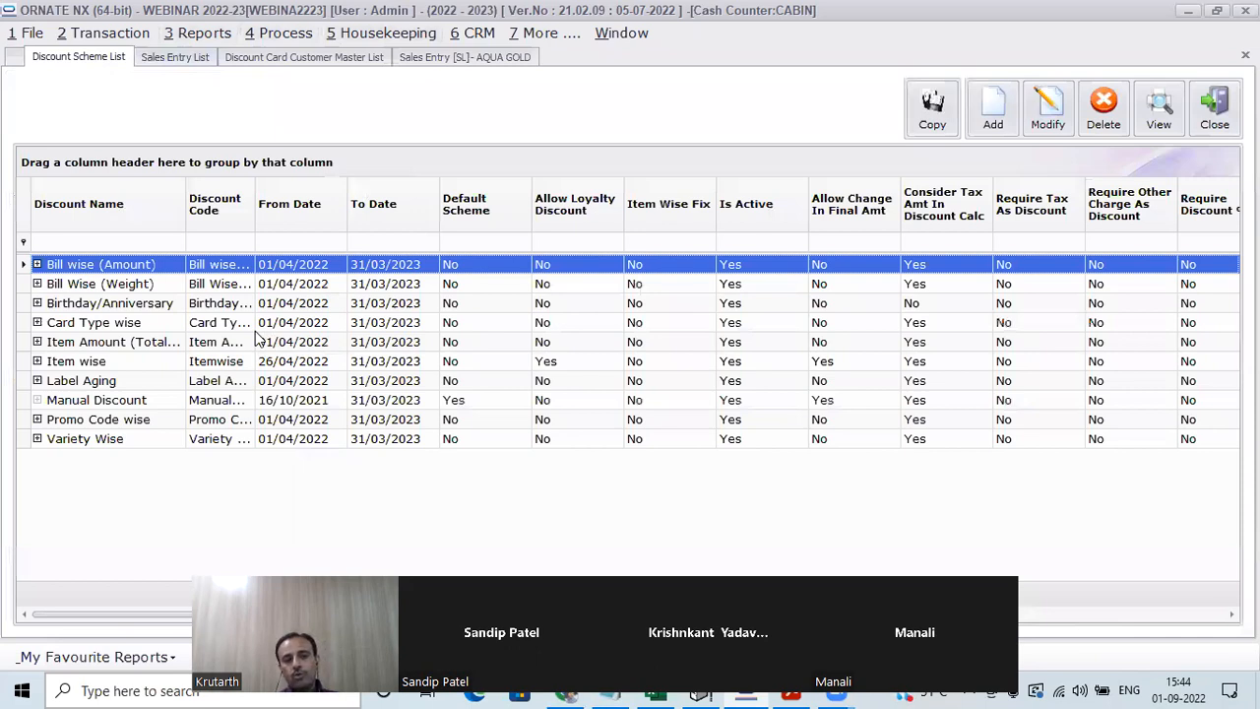
double_click(200, 423)
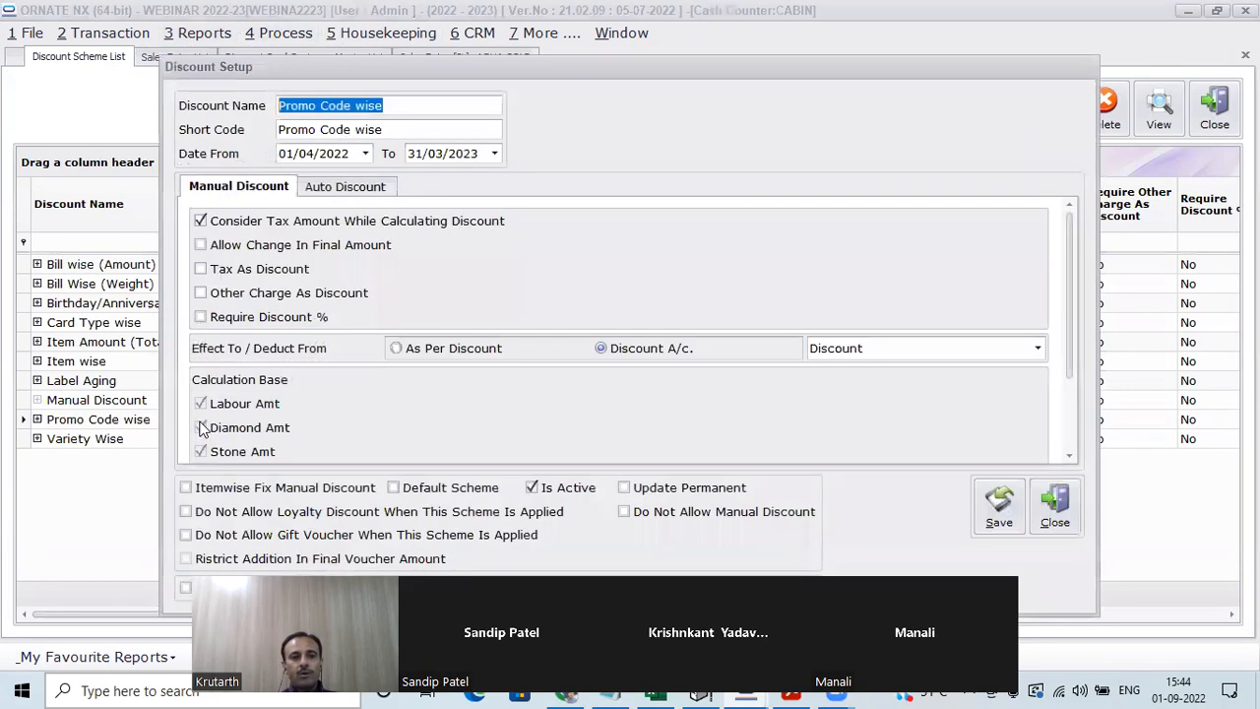
left_click(367, 190)
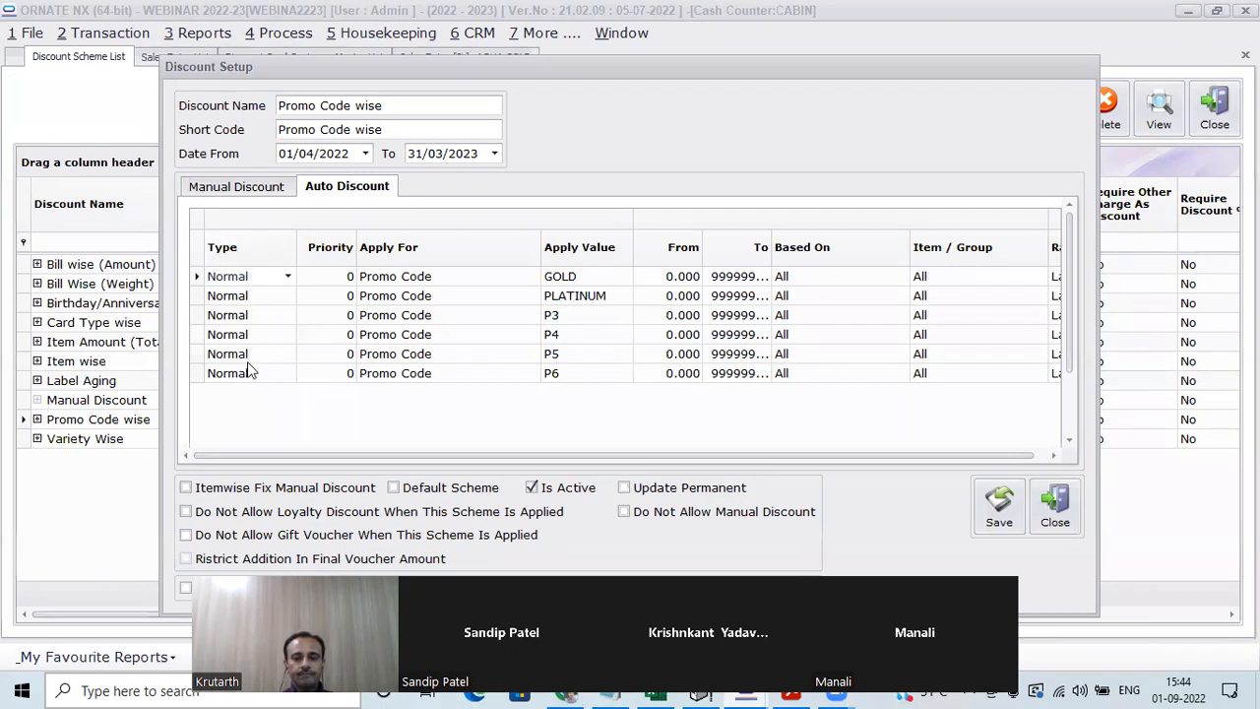
left_click(1058, 510)
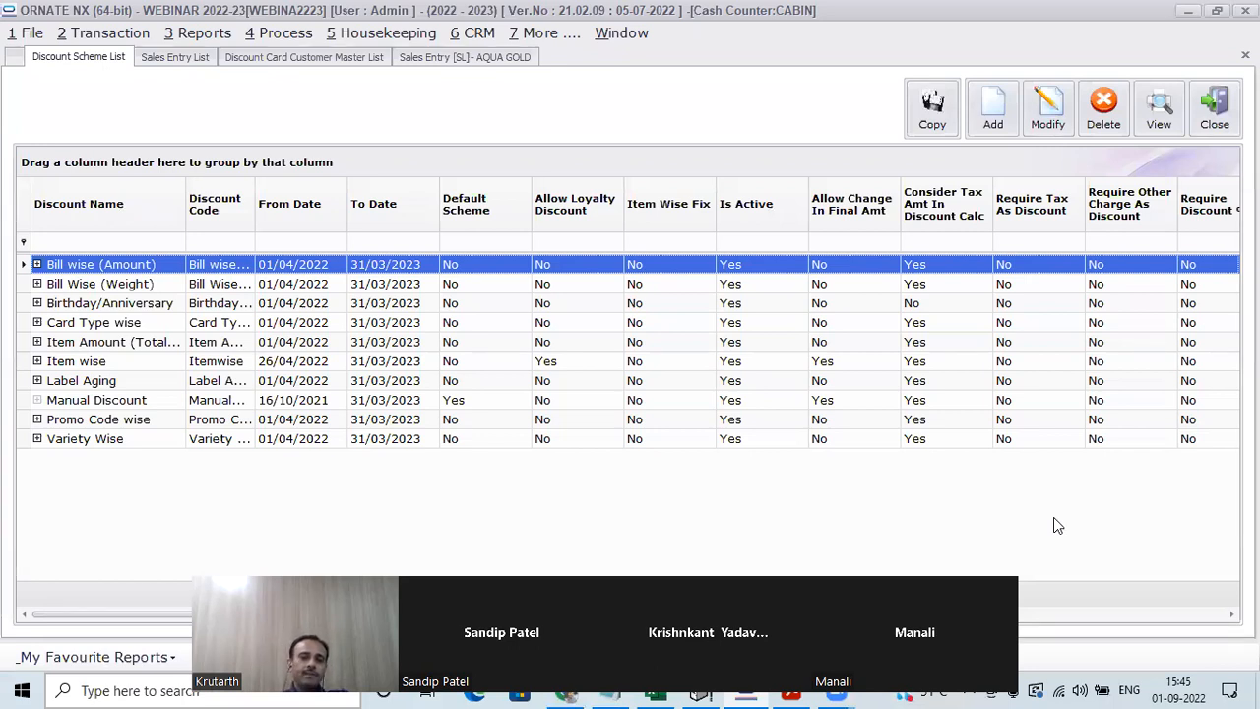
Open the Birthday/Anniversary discount scheme and examine the Birthday rule's range, basis and labour discount in its auto discount rules
double_click(556, 312)
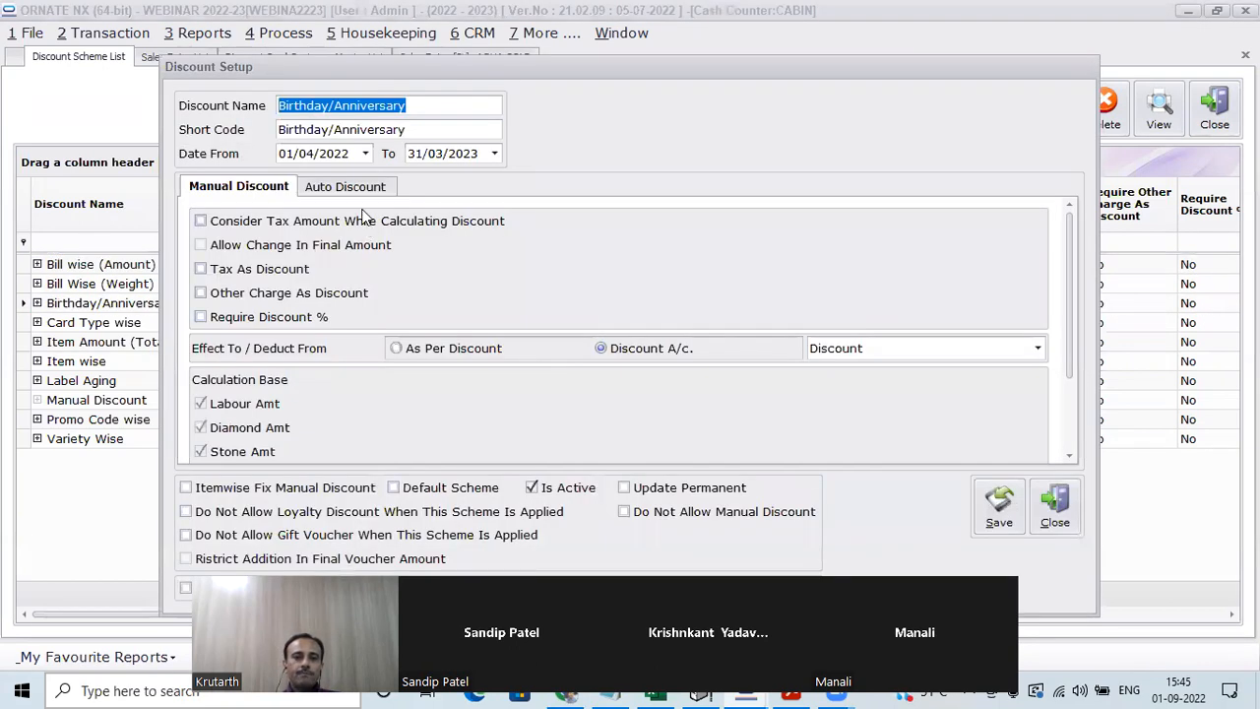
left_click(357, 189)
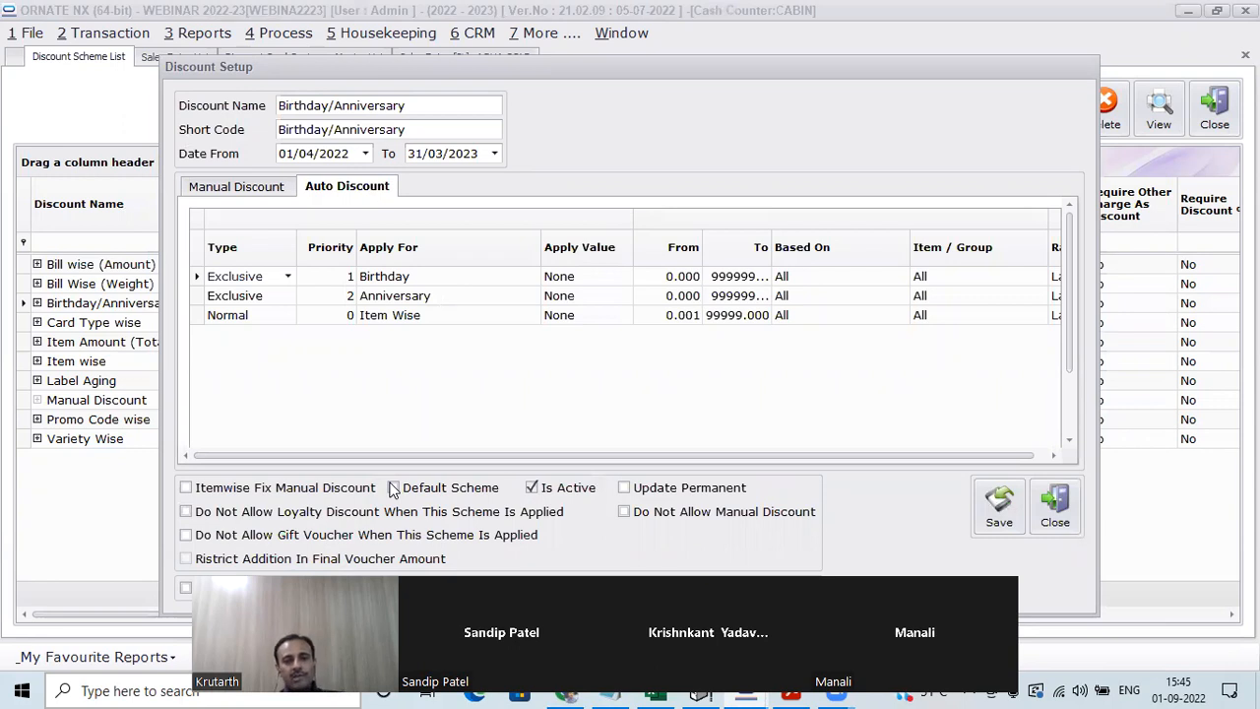
left_click(489, 277)
left_click(490, 282)
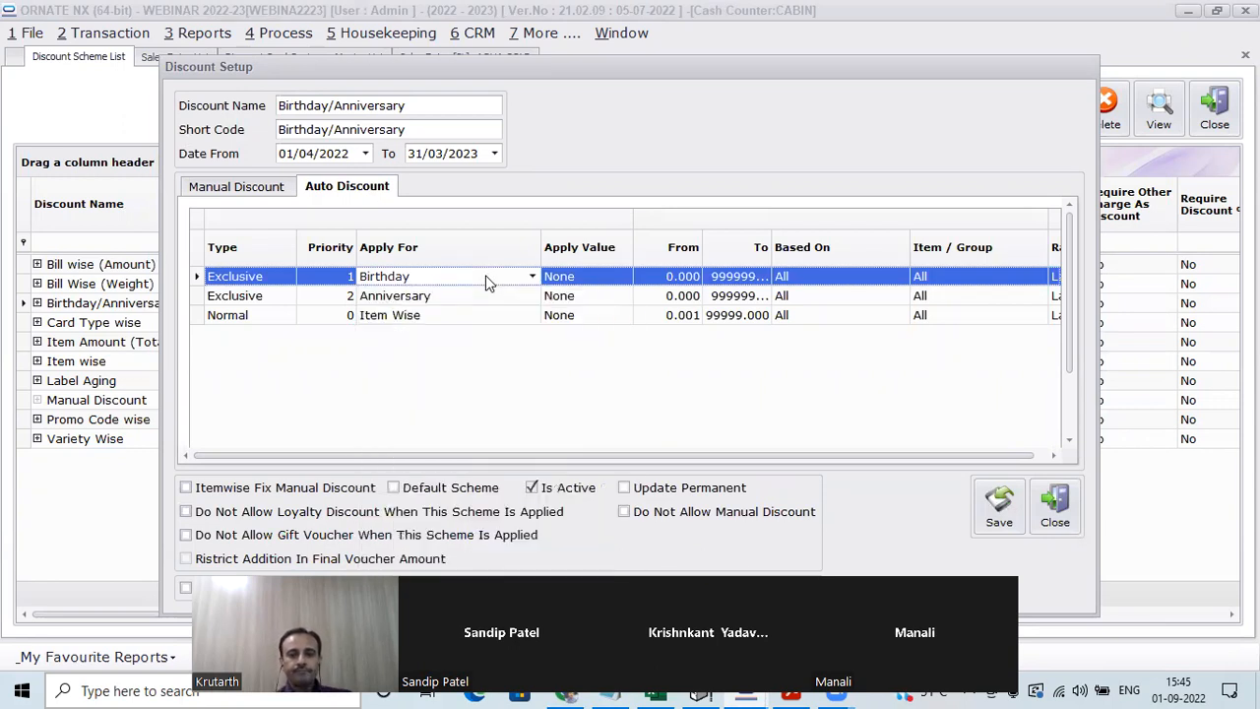
key("Tab")
key("Tab")
key("Tab")
key("Tab")
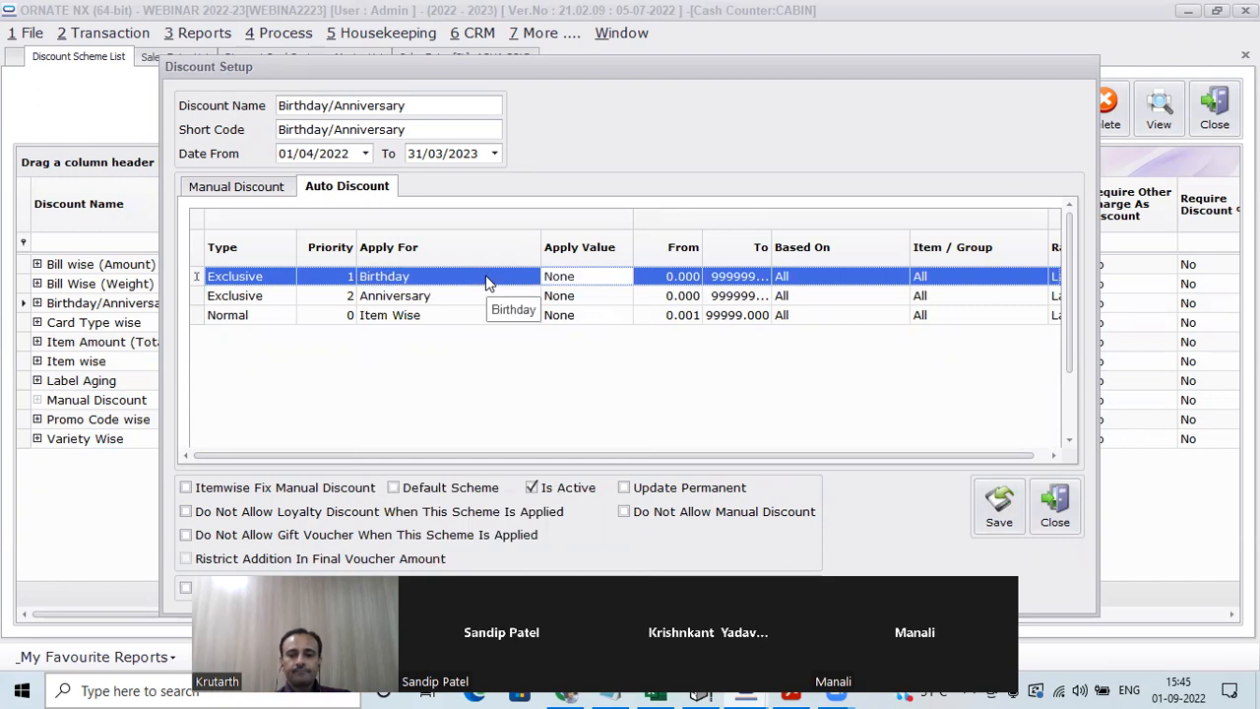
key("Tab")
key("Tab")
key("Tab")
key("Tab")
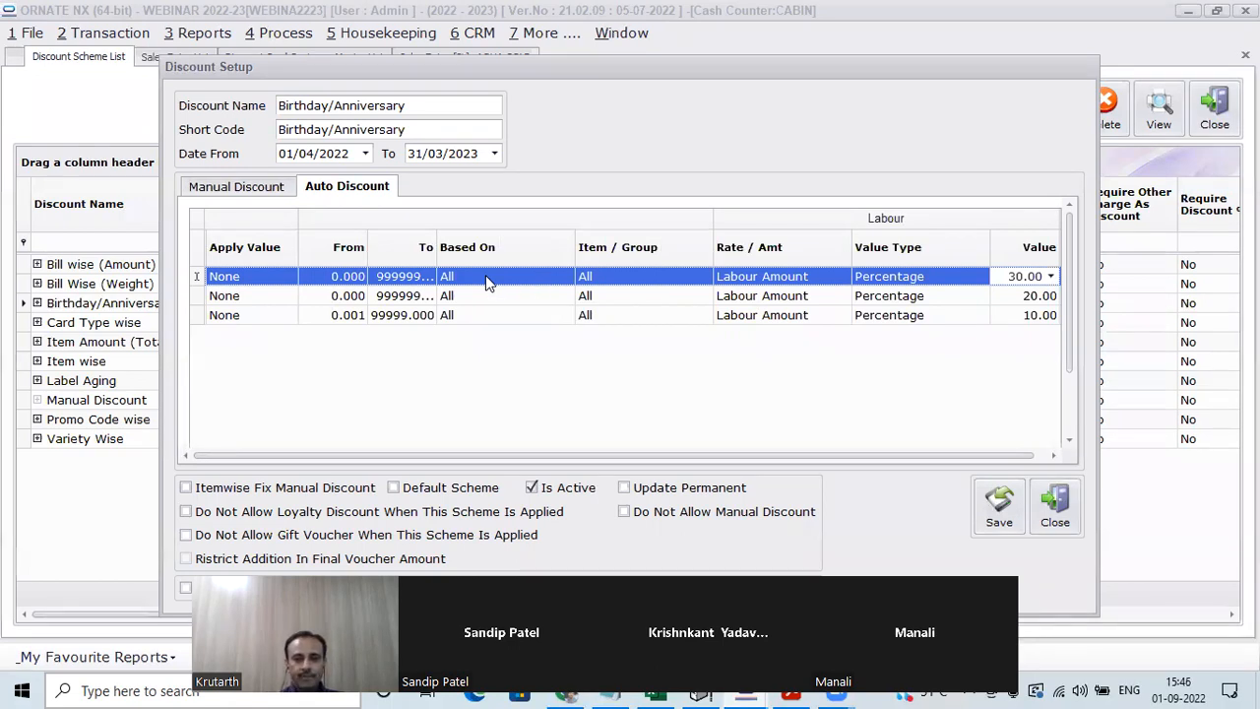
Examine the Anniversary rule's range, basis and labour discount percentage
key("Down")
key("Left")
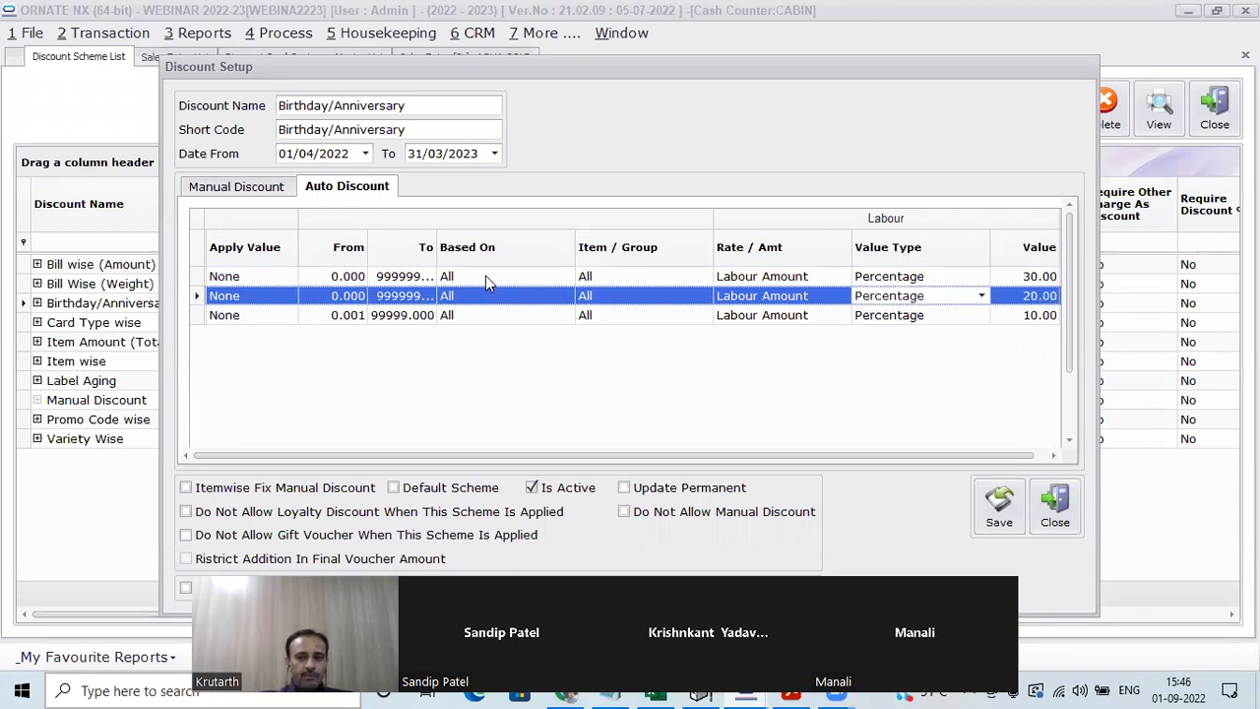
key("Left")
key("Left")
key("Left")
key("Left")
key("Left")
key("Left")
key("Left")
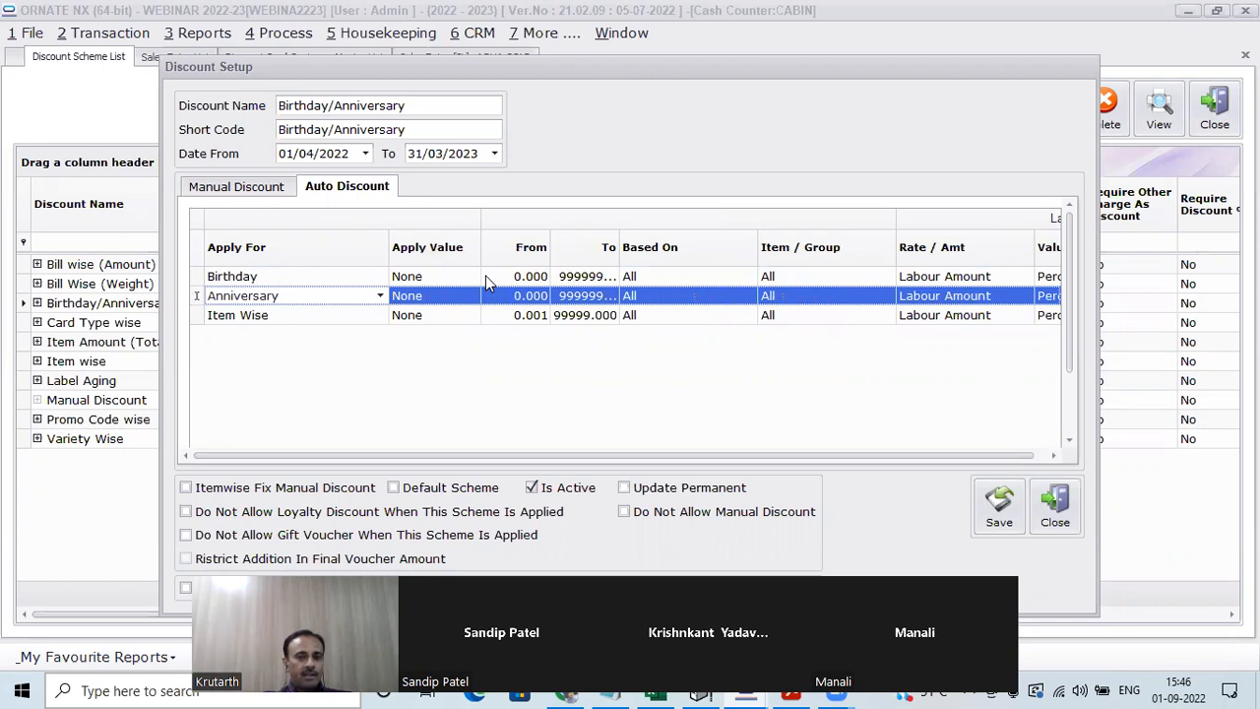
key("Right")
key("Right")
key("Right")
key("Right")
key("Right")
key("Right")
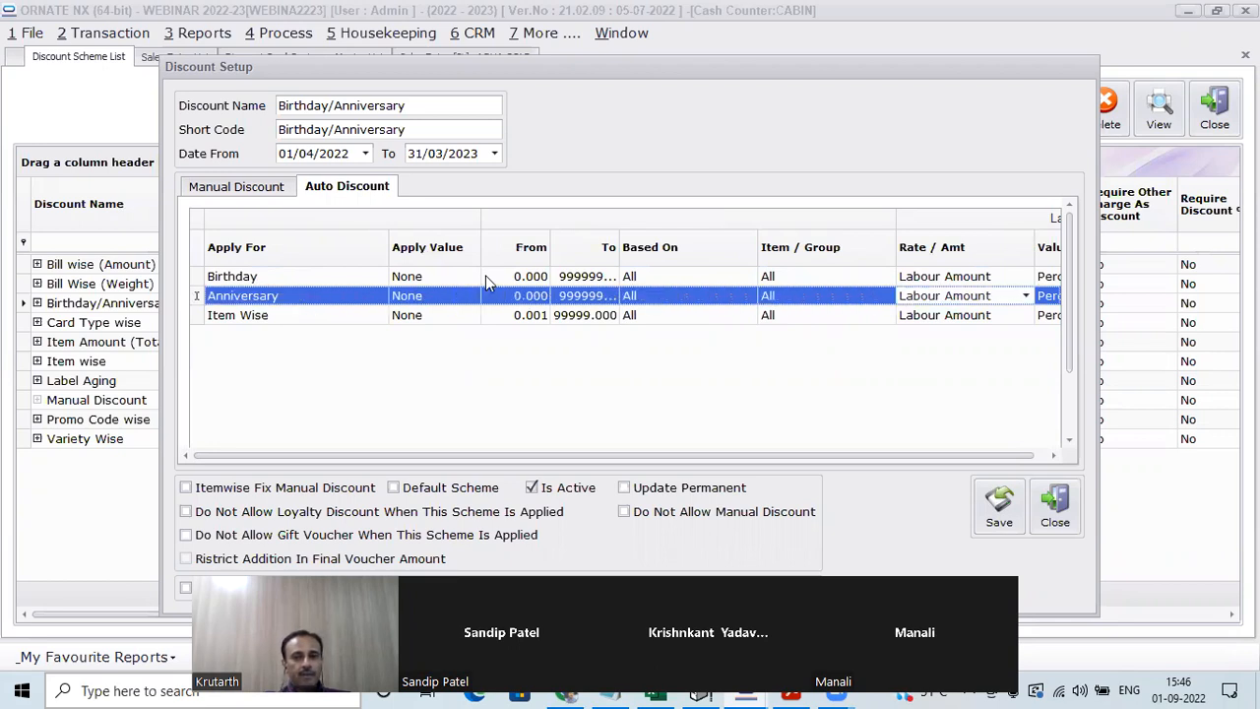
key("Right")
key("Right")
key("Right")
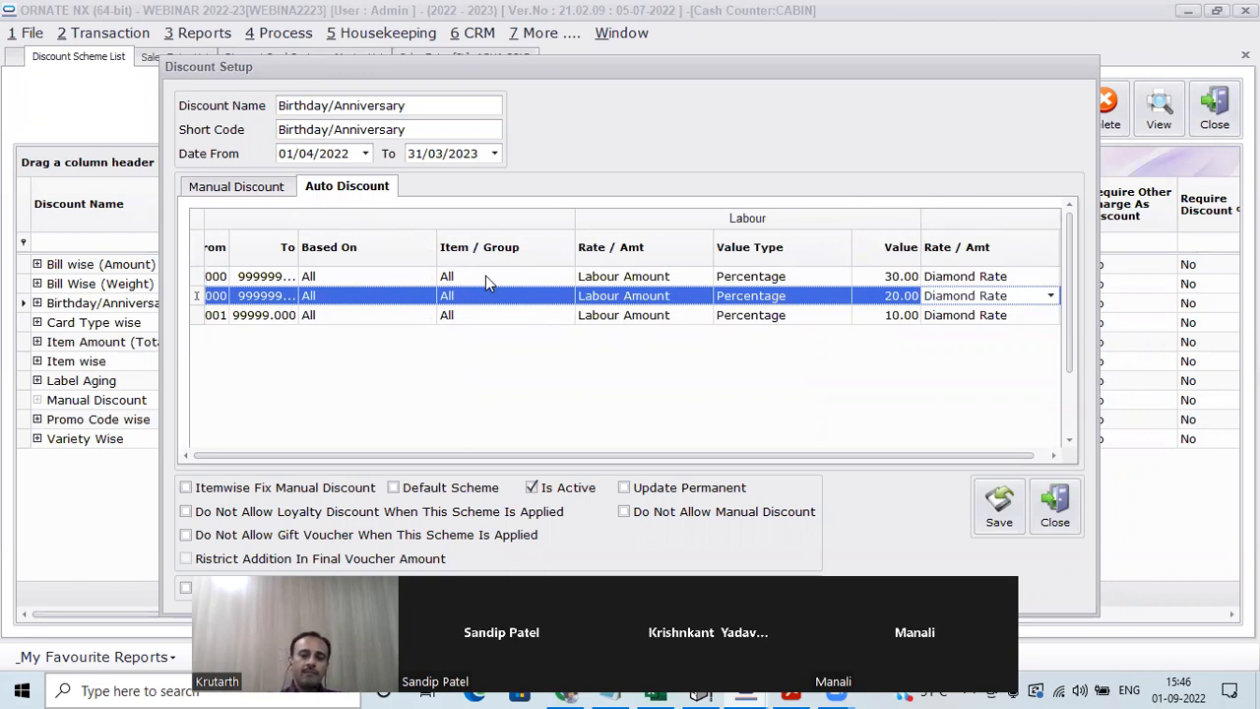
Examine the Item Wise rule's range, basis and labour discount percentage in the auto discount rules
key("Down")
key("shift+Tab")
key("shift+Tab")
key("shift+Tab")
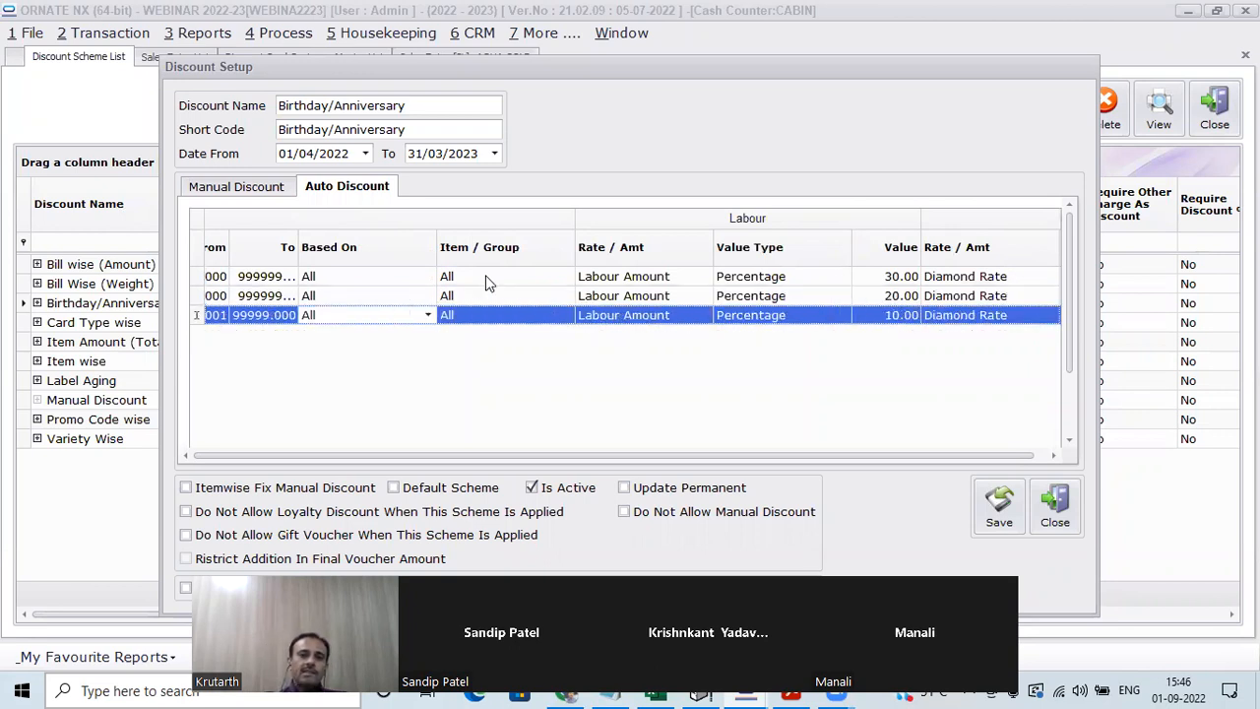
key("shift+Tab")
key("shift+Tab")
key("shift+Tab")
key("shift+Tab")
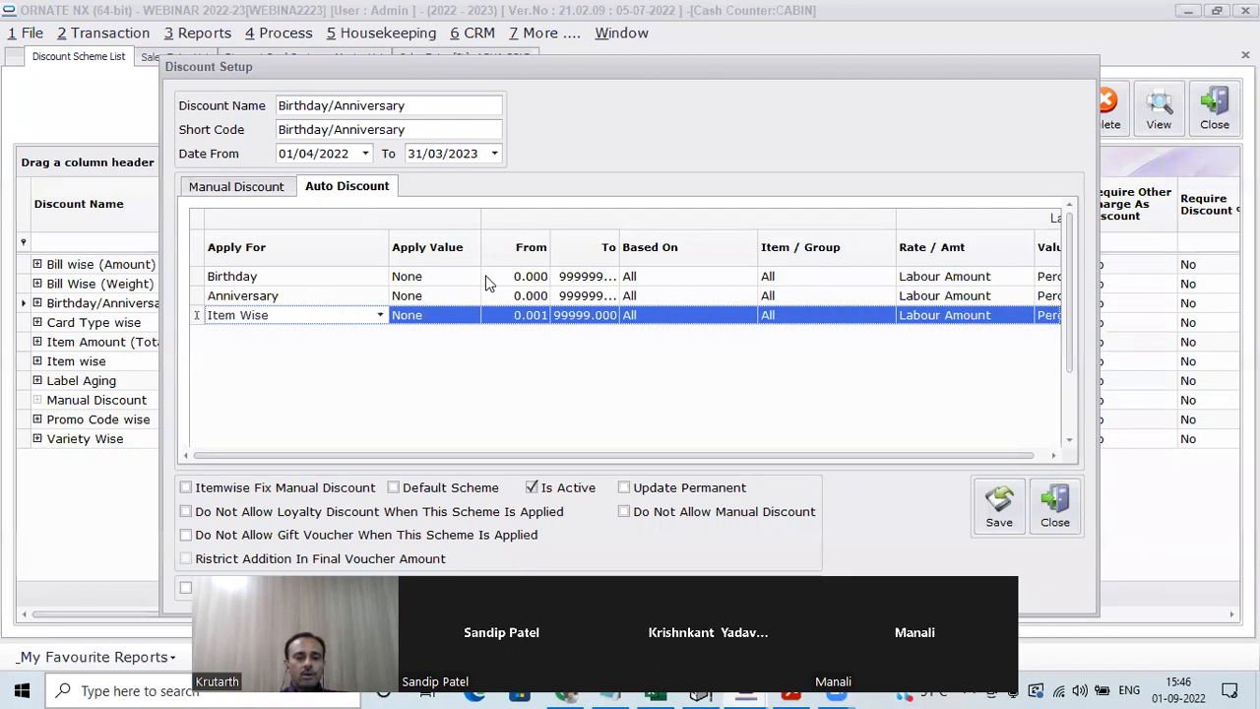
key("Tab")
key("Tab")
key("Tab")
key("Tab")
key("Tab")
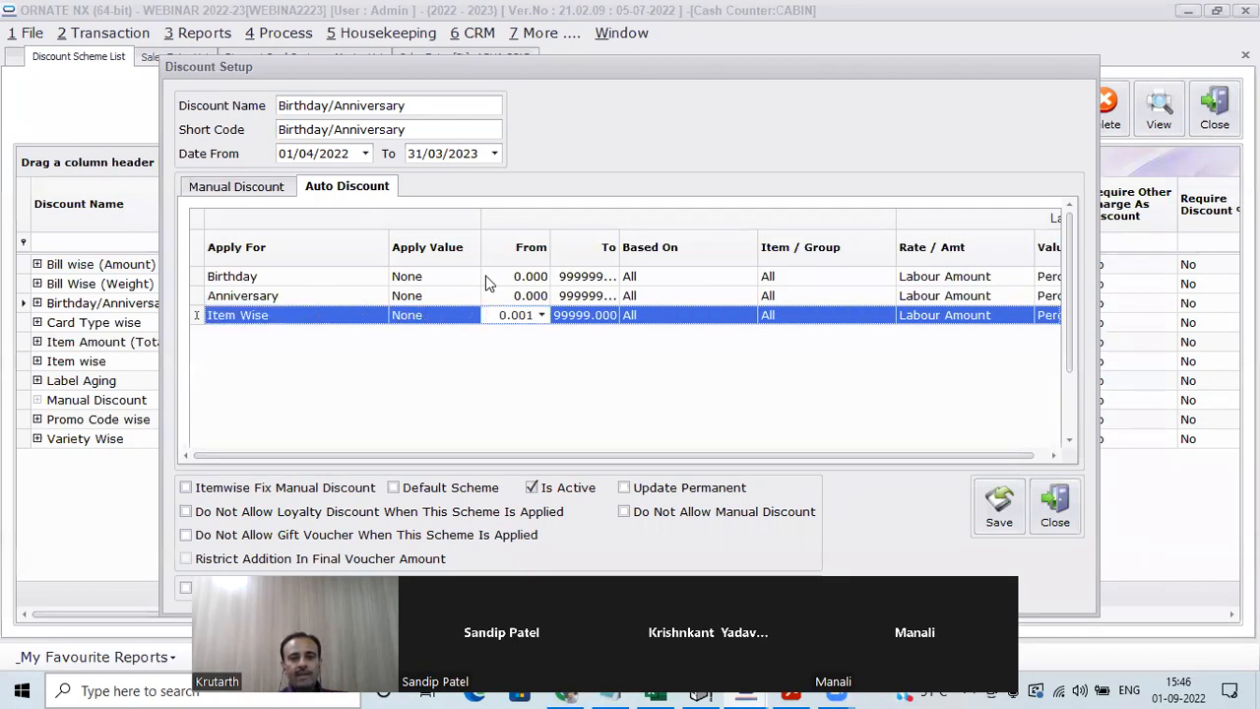
key("Tab")
key("Tab")
key("Tab")
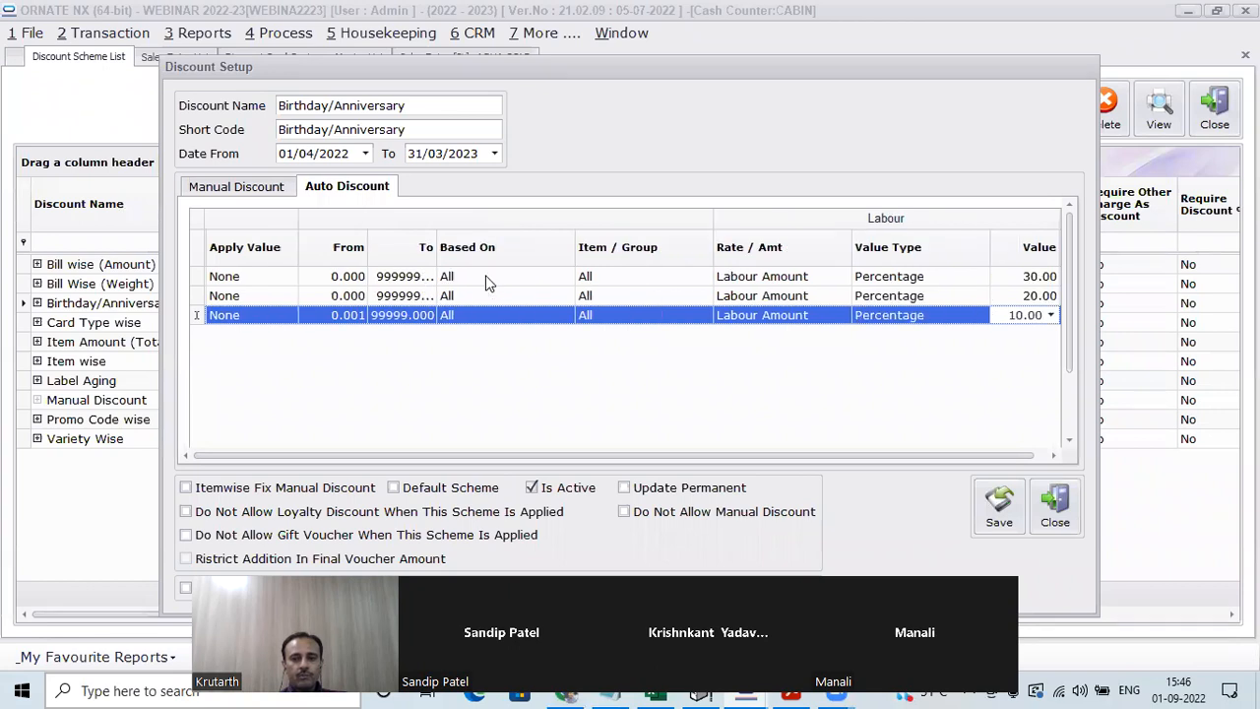
key("Tab")
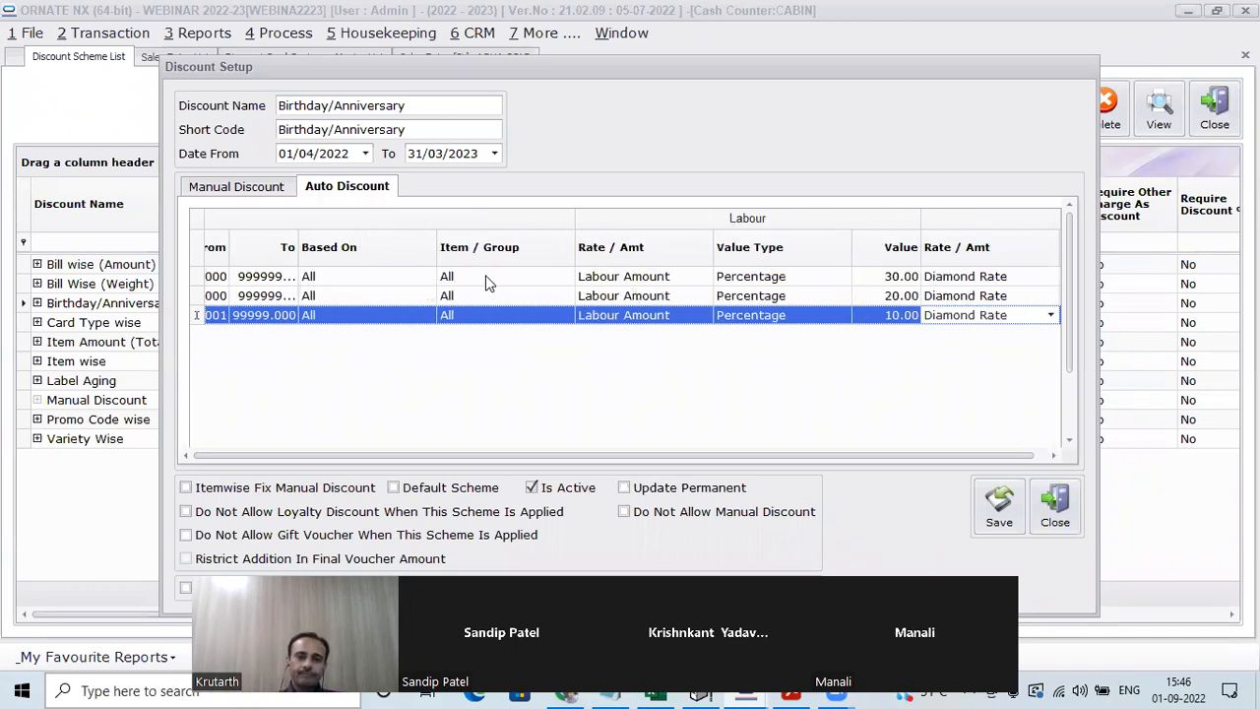
Review the type and priority of the Birthday, Anniversary and Item Wise rules, and close the scheme without saving
key("shift+Tab")
key("shift+Tab")
key("shift+Tab")
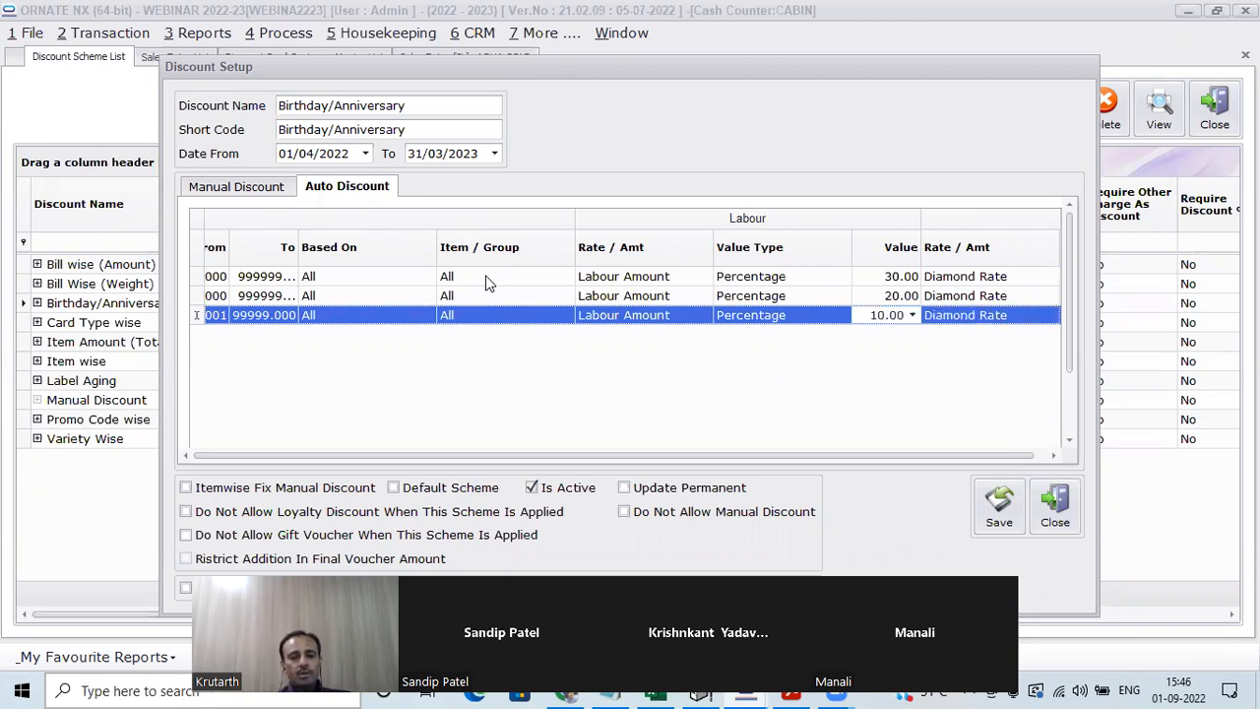
key("shift+Tab")
key("shift+Tab")
key("shift+Tab")
key("shift+Tab")
key("shift+Tab")
key("shift+Tab")
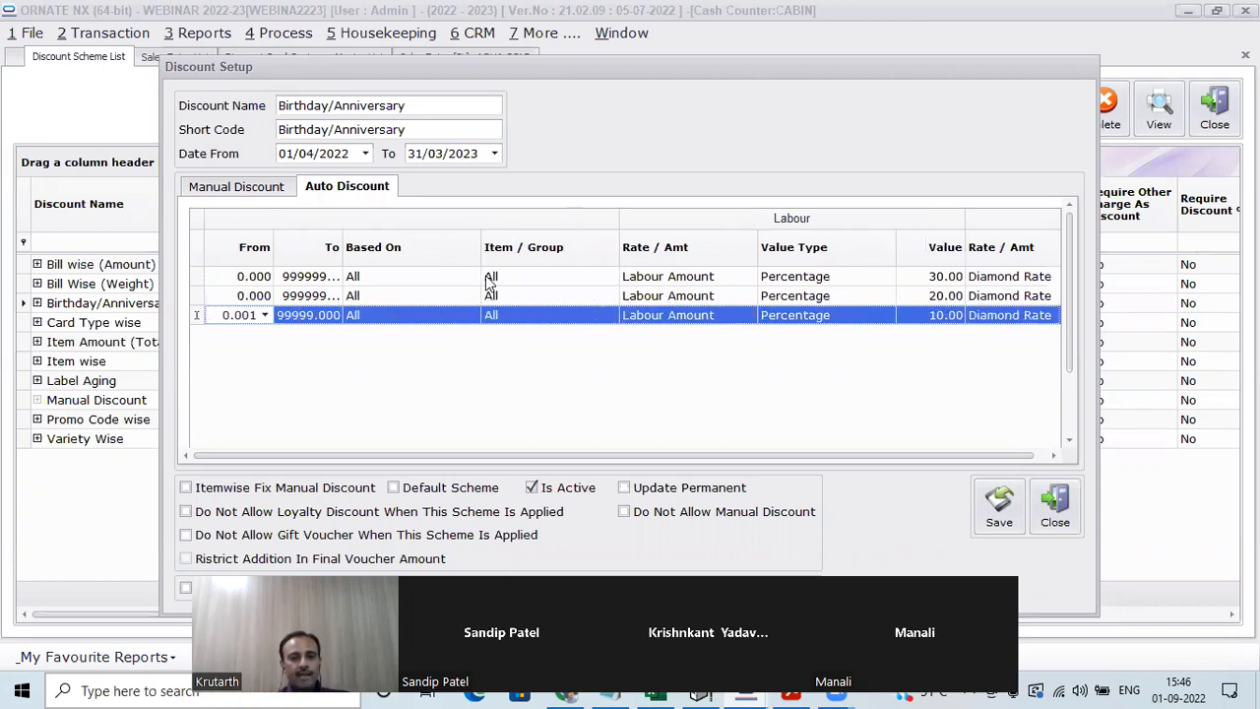
key("shift+Tab")
key("shift+Tab")
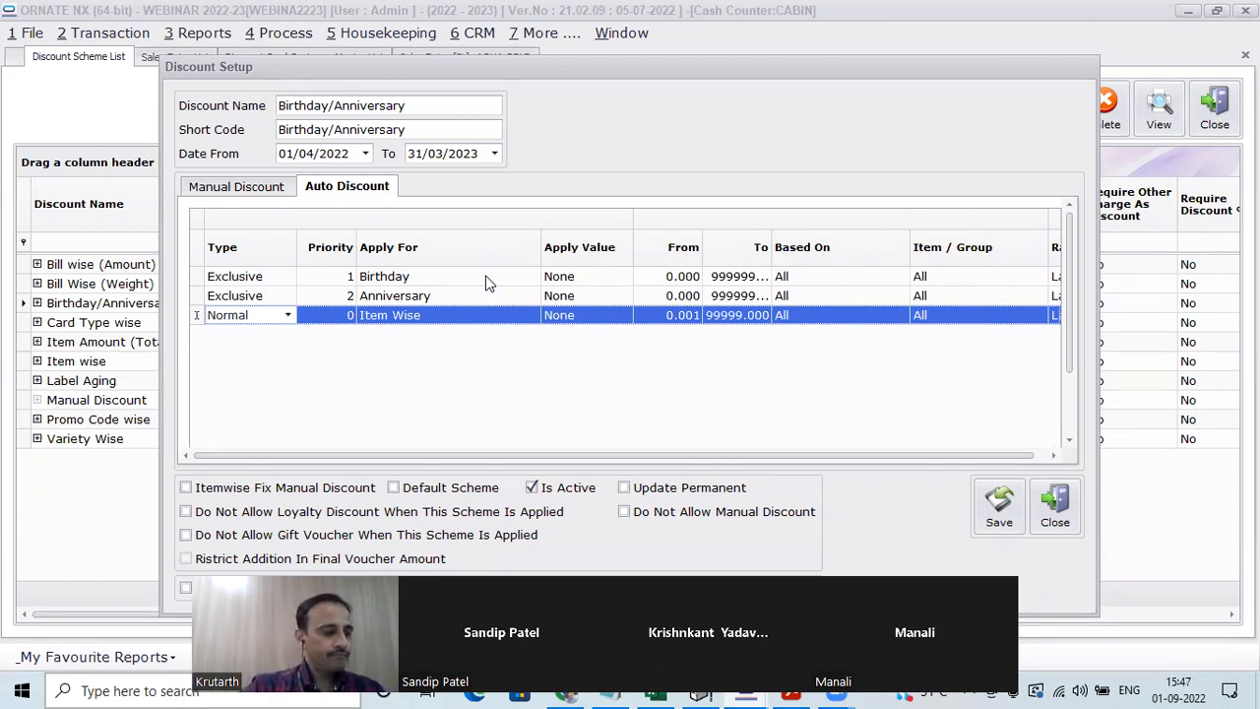
left_click(1059, 519)
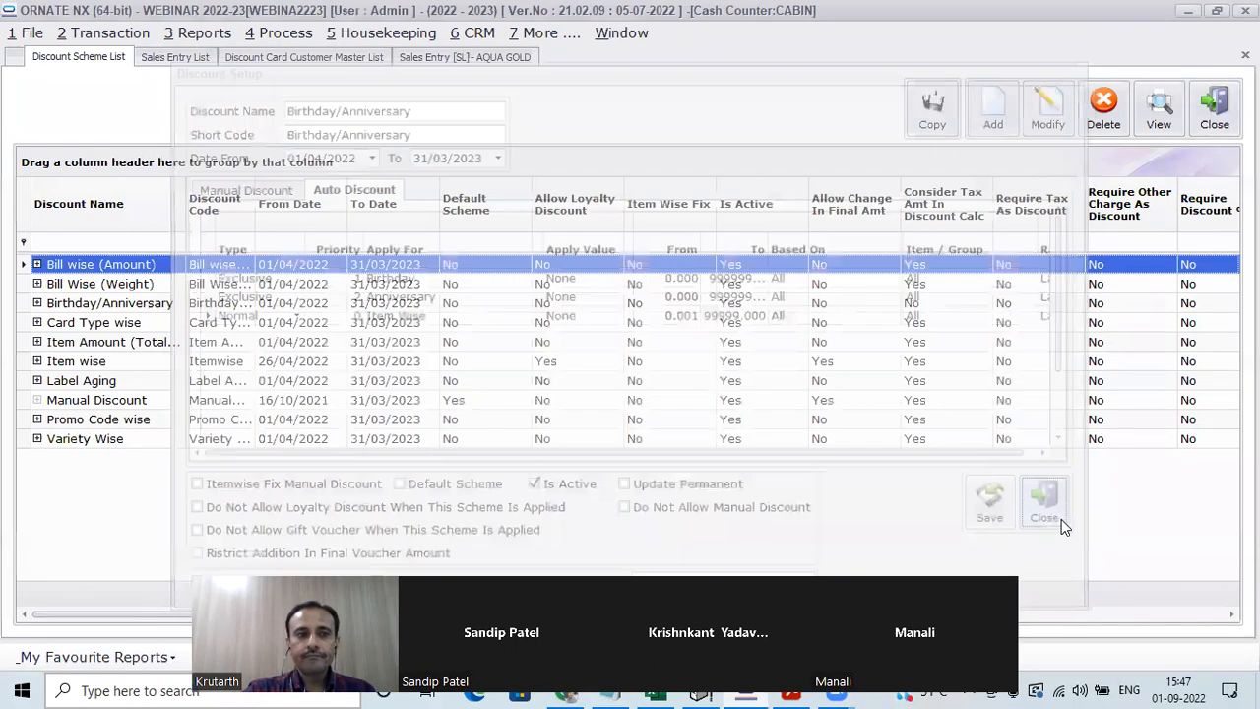
Start a new sales voucher and add the pendant with label DPD14/92
left_click(160, 57)
left_click(950, 127)
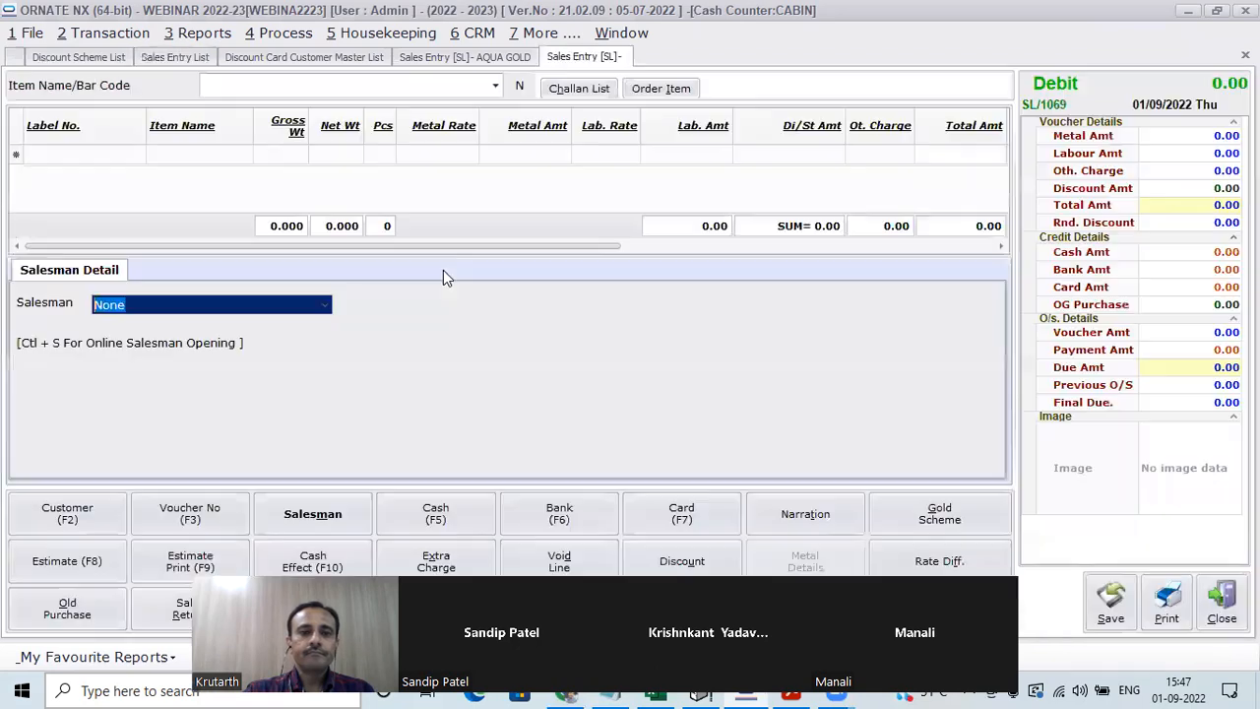
left_click(217, 86)
type("DPD14/92")
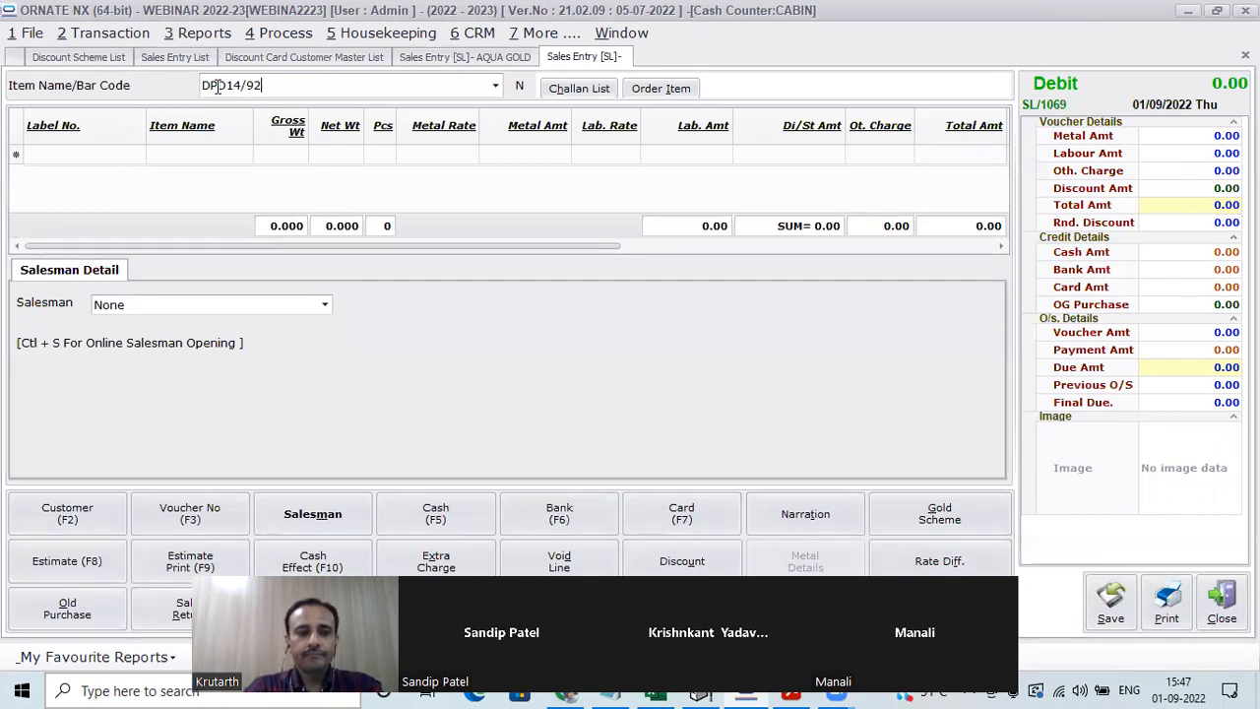
key("Return")
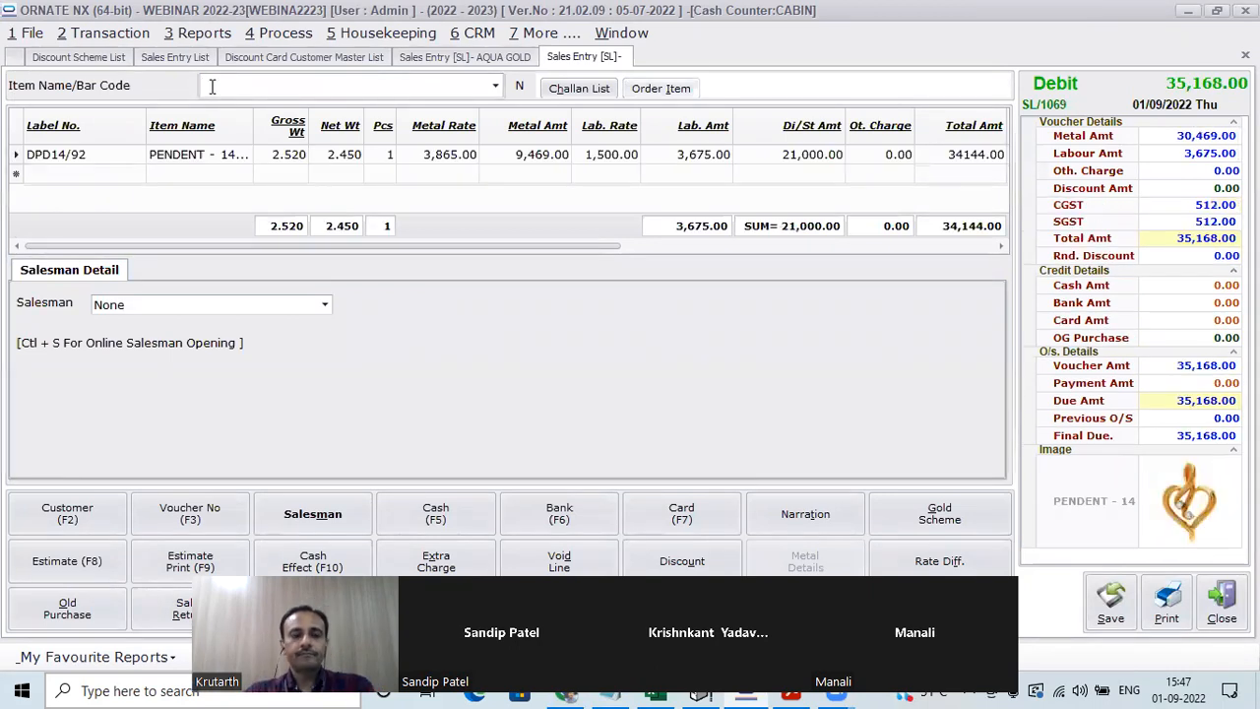
Apply the Birthday/Anniversary discount scheme to the pendant voucher
left_click(658, 565)
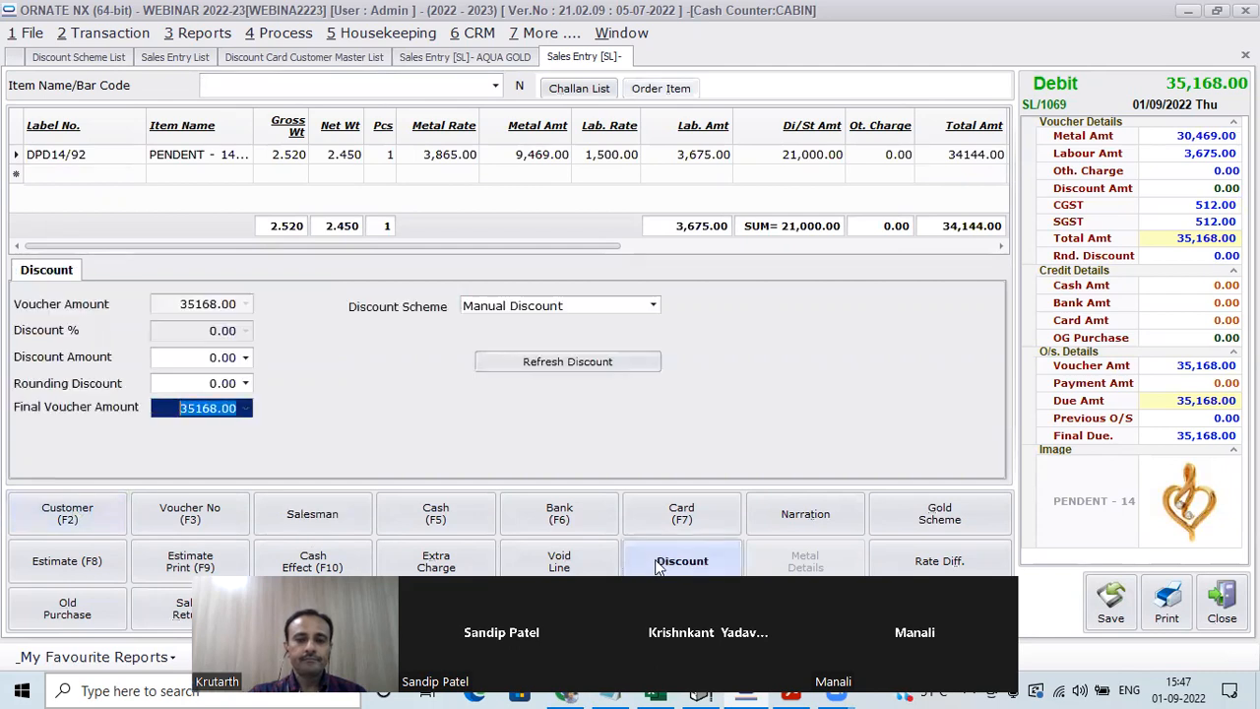
left_click(559, 305)
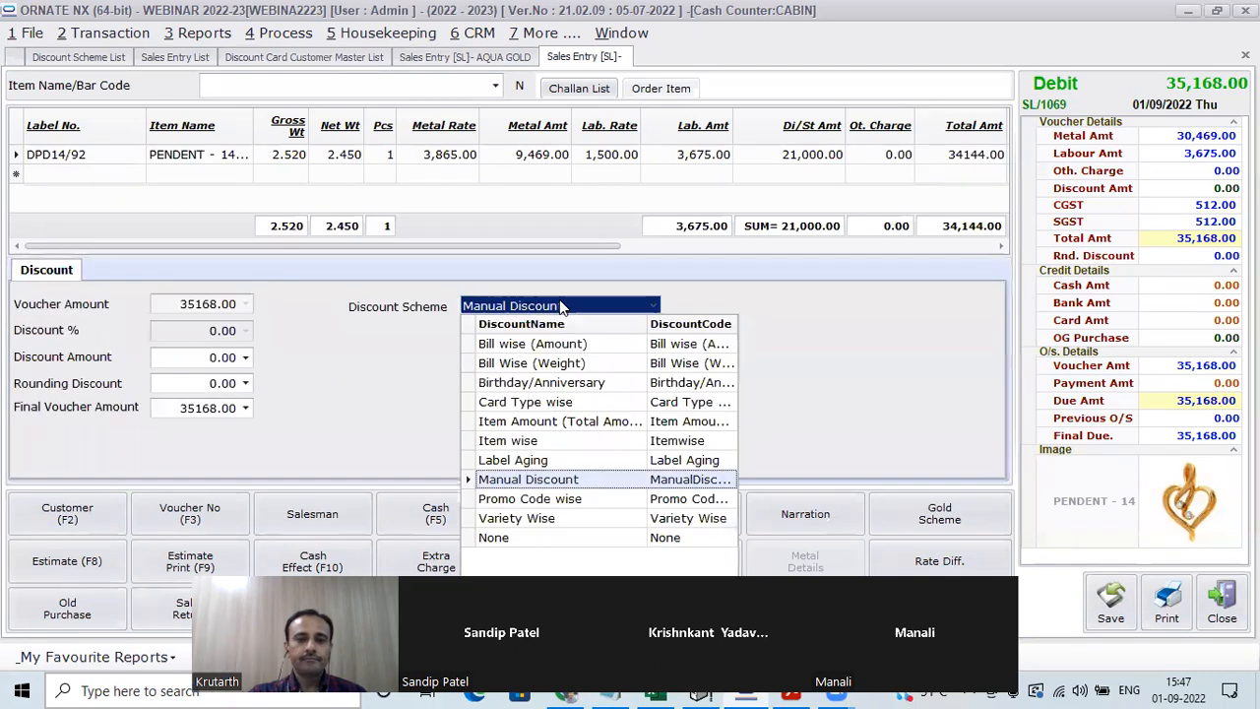
left_click(554, 383)
Find a customer by mobile number and assign that customer to the voucher
left_click(67, 513)
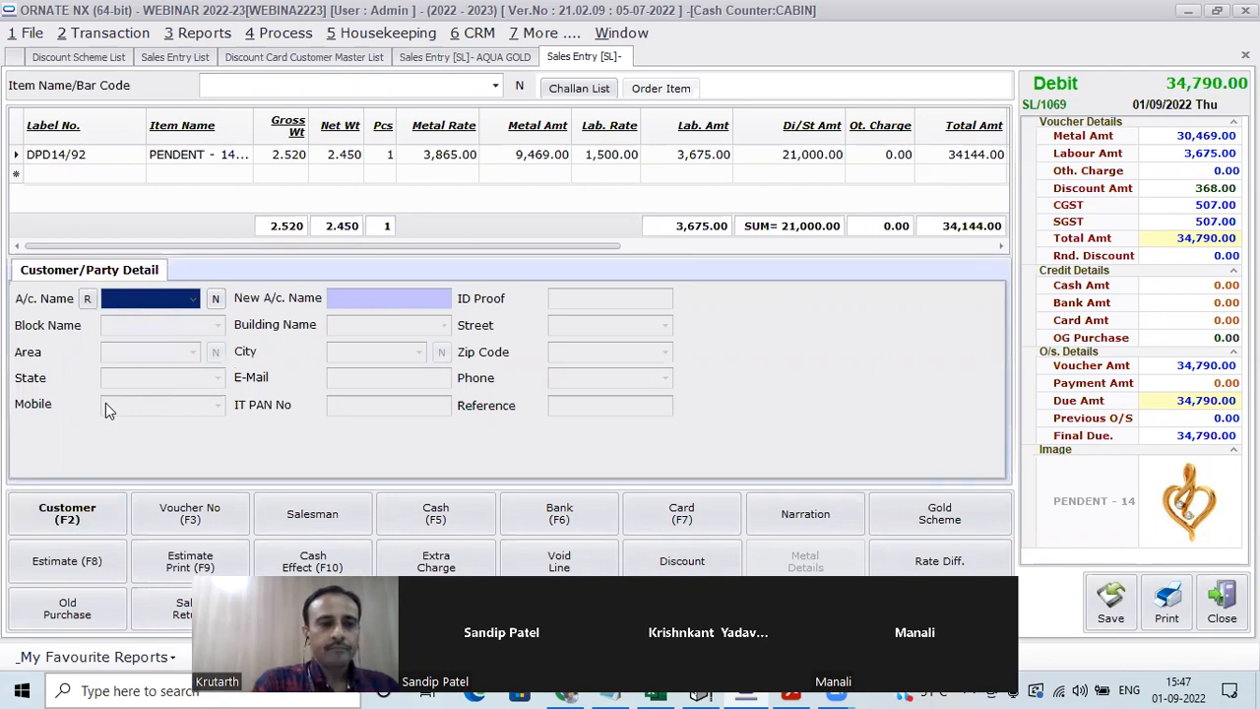
type("989898")
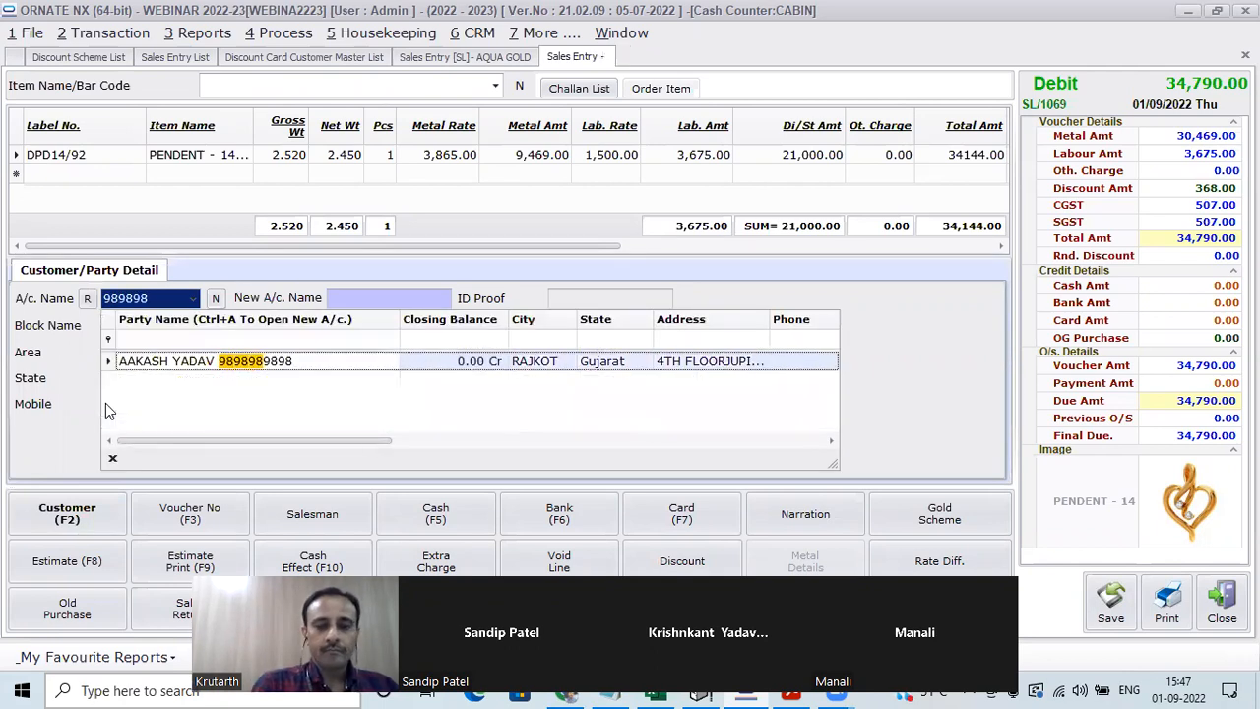
key("Return")
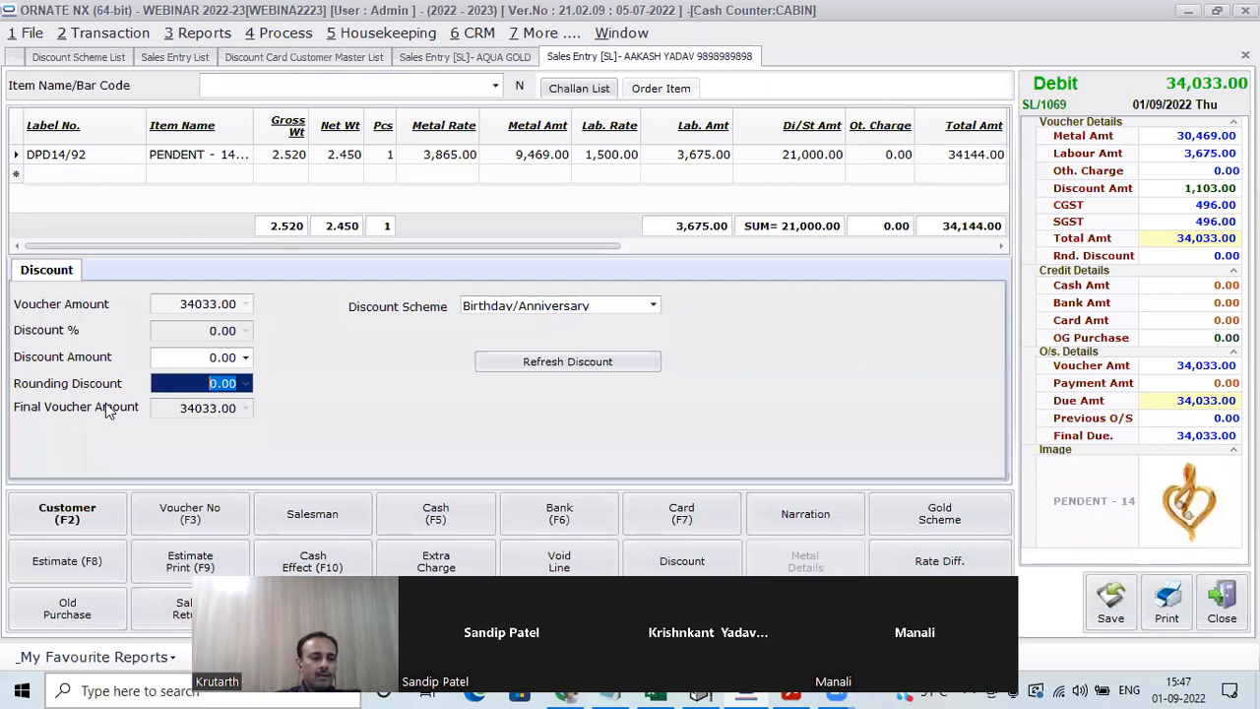
Reset the voucher's customer, select another customer by mobile number, and close the voucher without saving
left_click(62, 516)
left_click(87, 299)
left_click(193, 298)
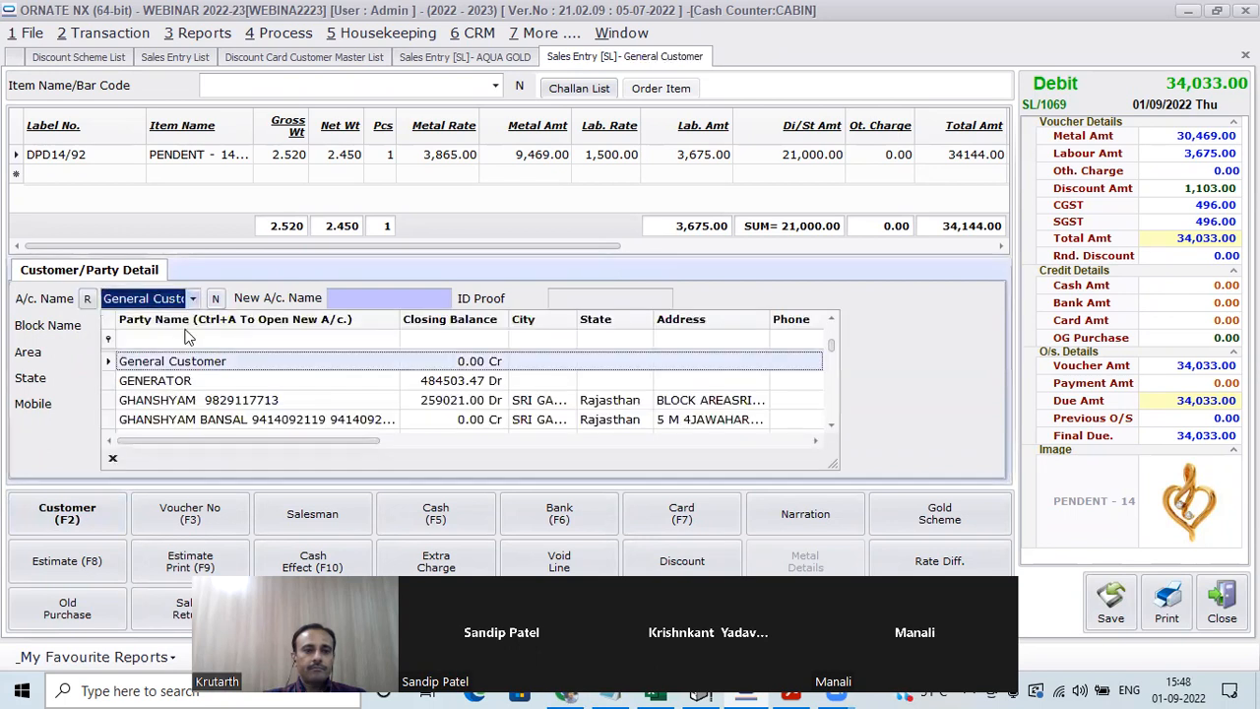
left_click(175, 339)
type("787878")
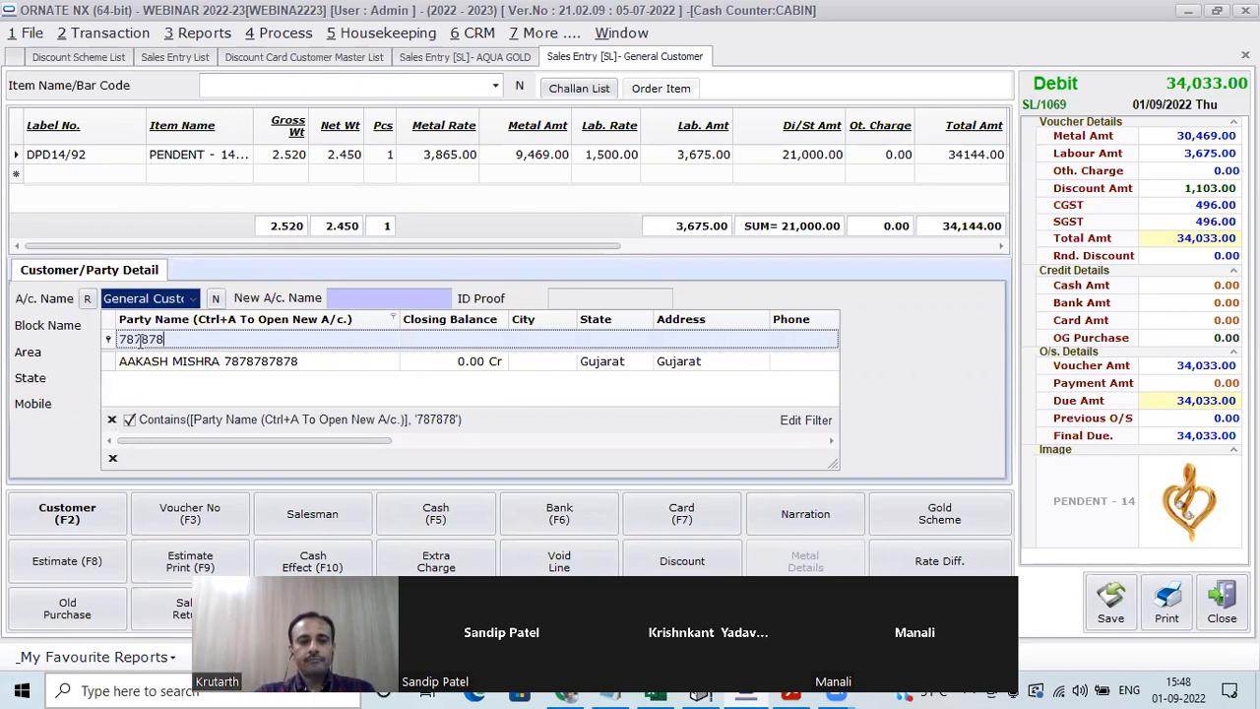
left_click(161, 358)
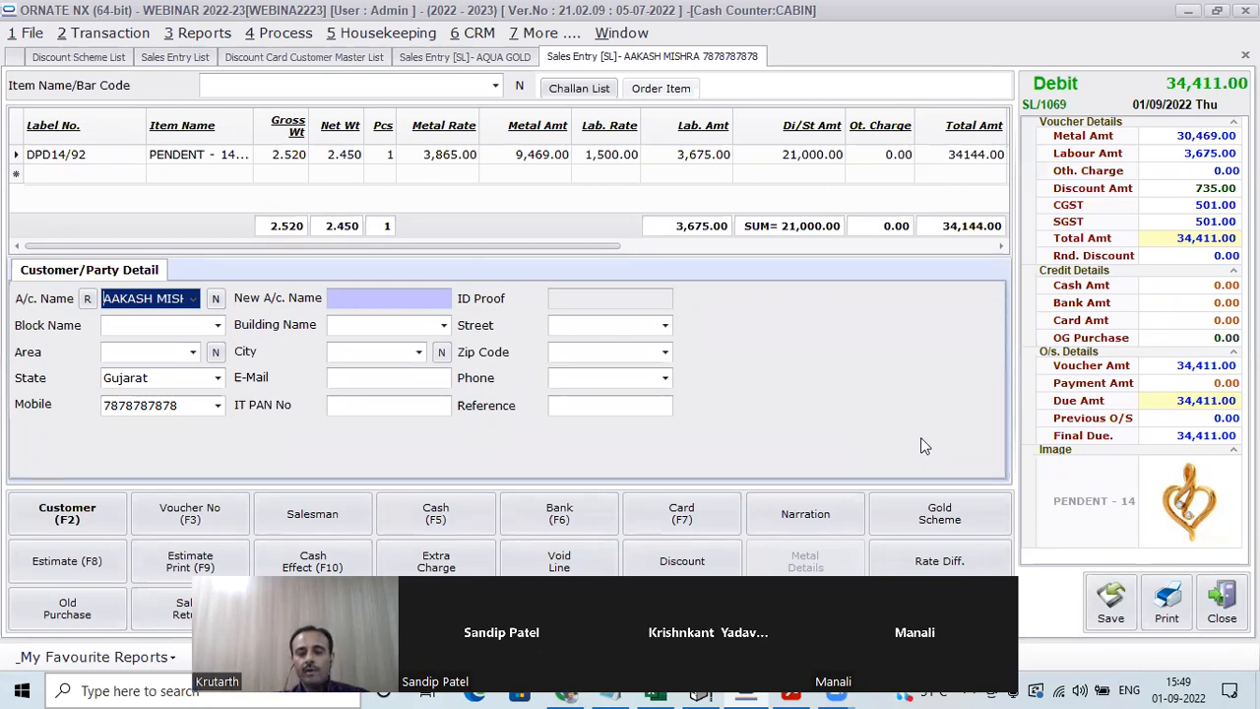
left_click(1221, 603)
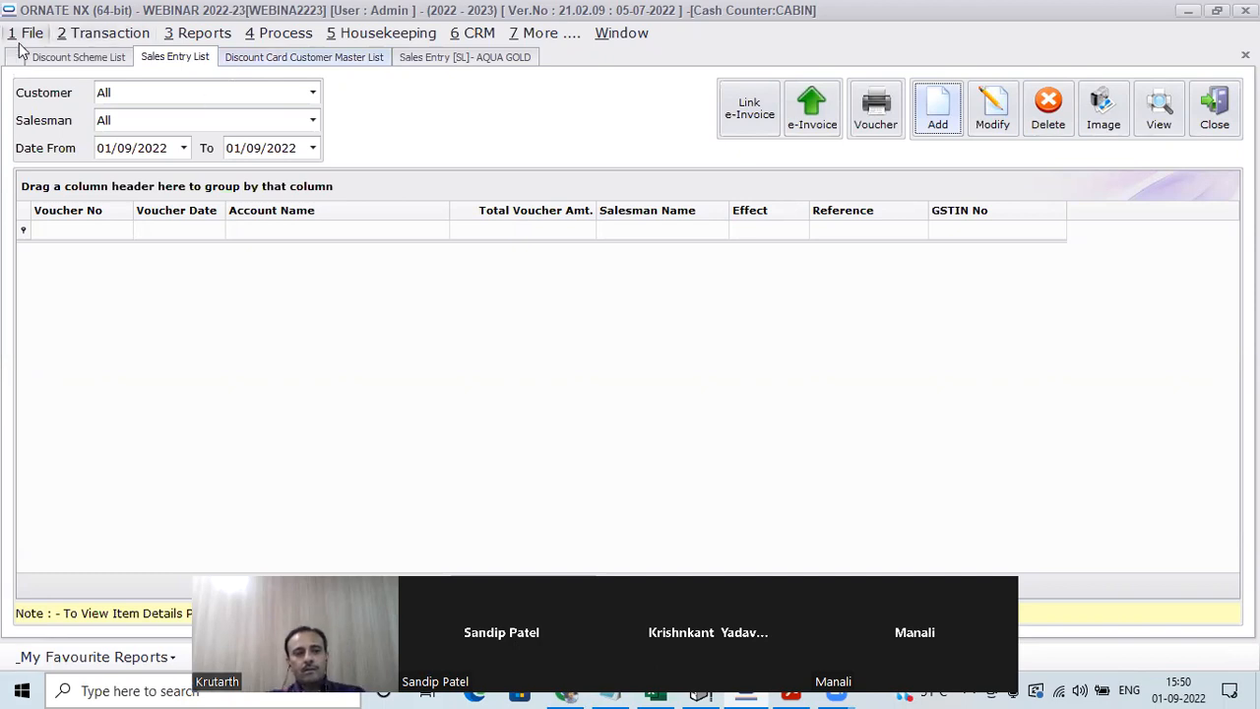
Open the Label Aging scheme from the discount scheme list and display its auto discount rules
left_click(44, 62)
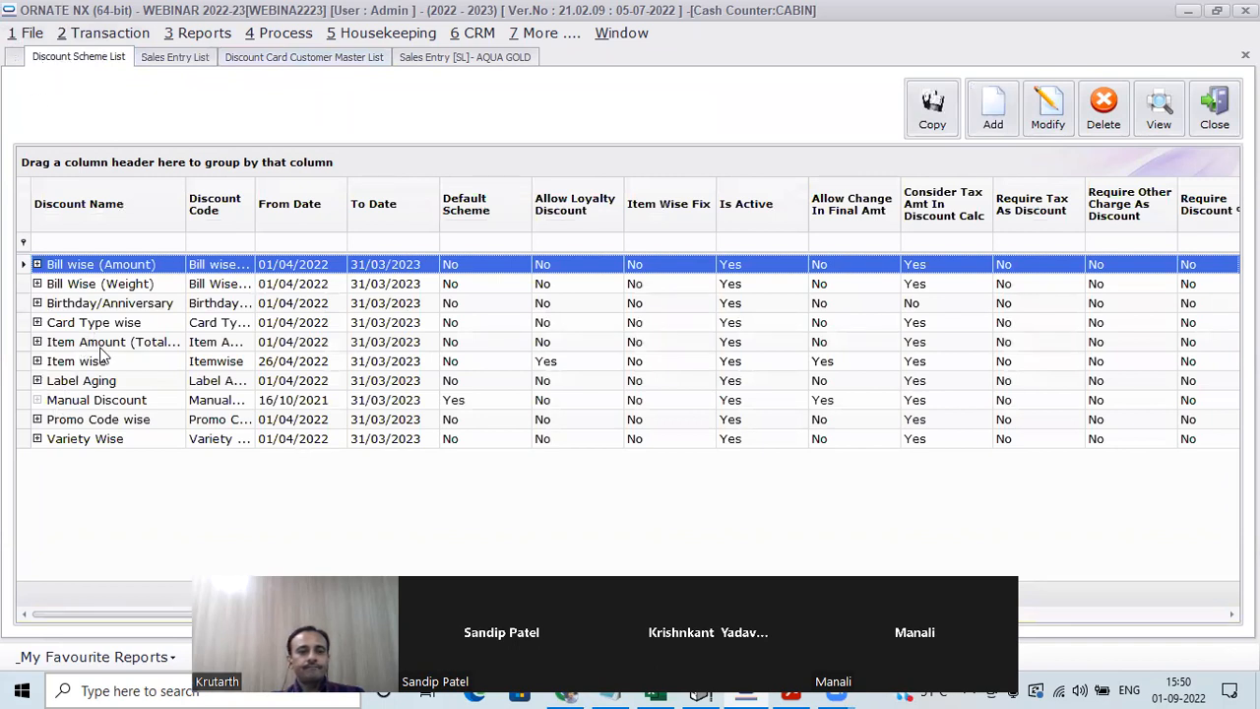
left_click(112, 382)
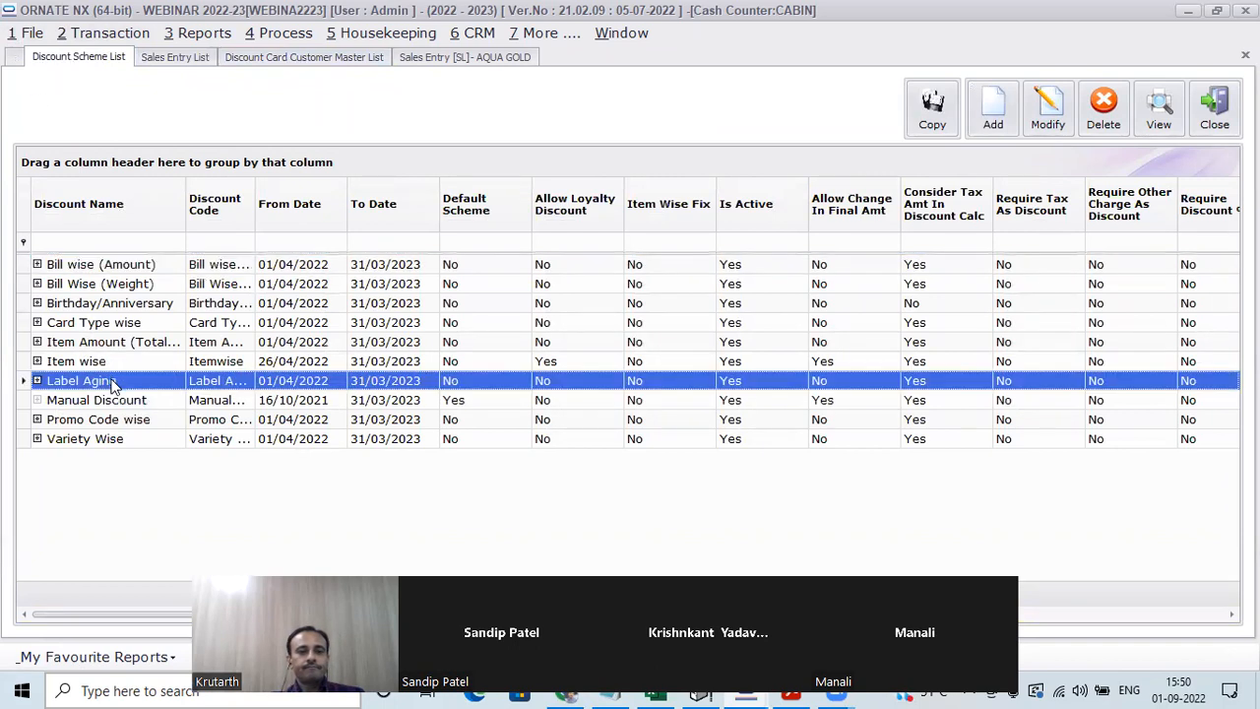
double_click(111, 382)
left_click(359, 188)
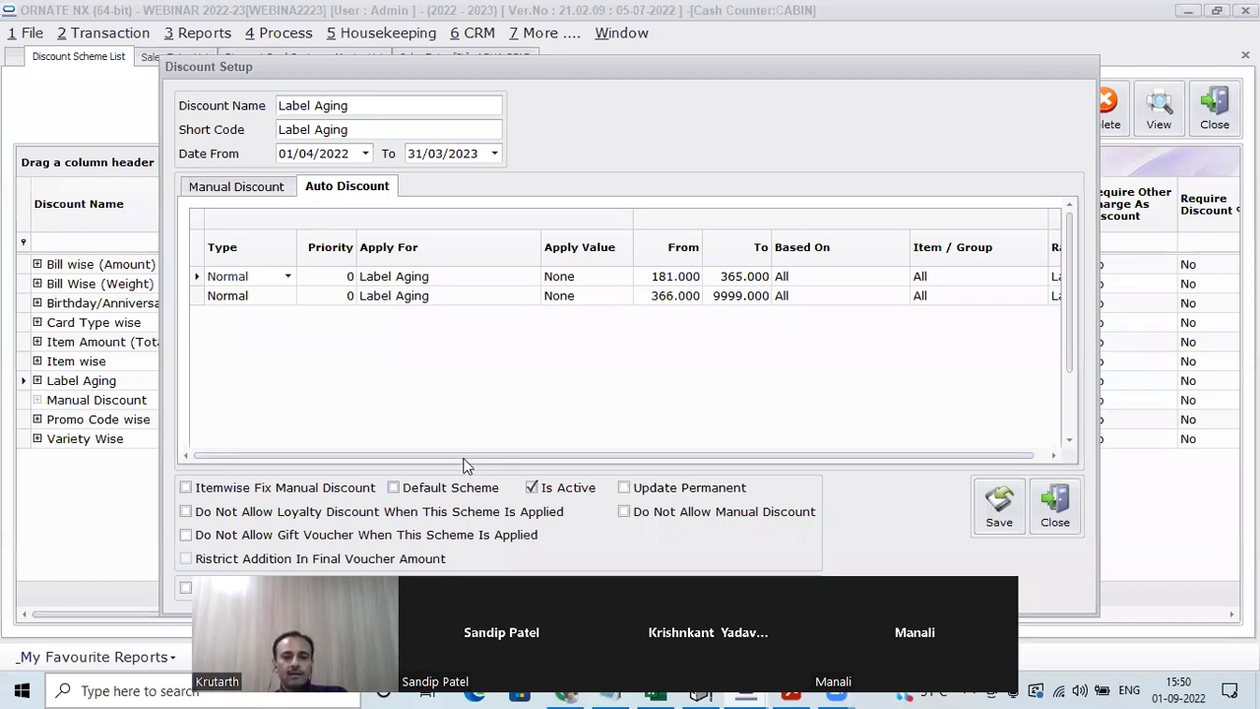
left_click_drag(467, 459, 504, 449)
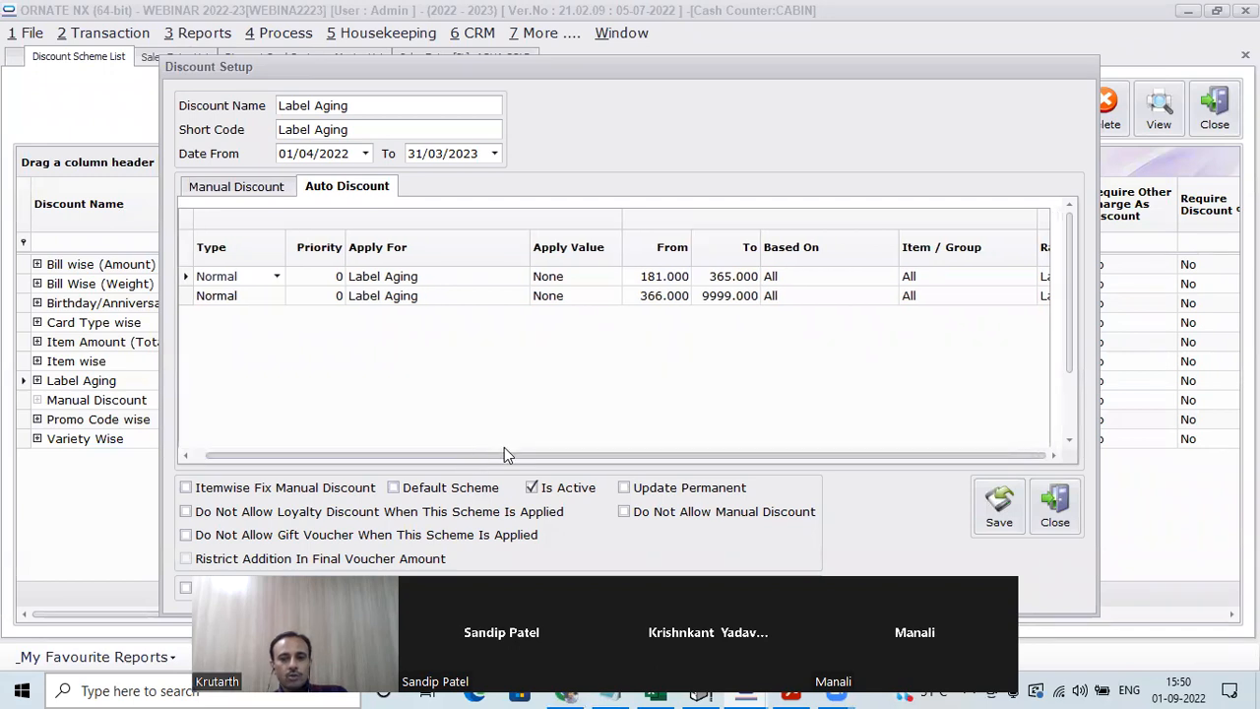
Examine the Label Aging rules' day ranges, basis and labour discount percentages, and close the scheme without saving
left_click(604, 277)
key("Tab")
key("Tab")
key("Tab")
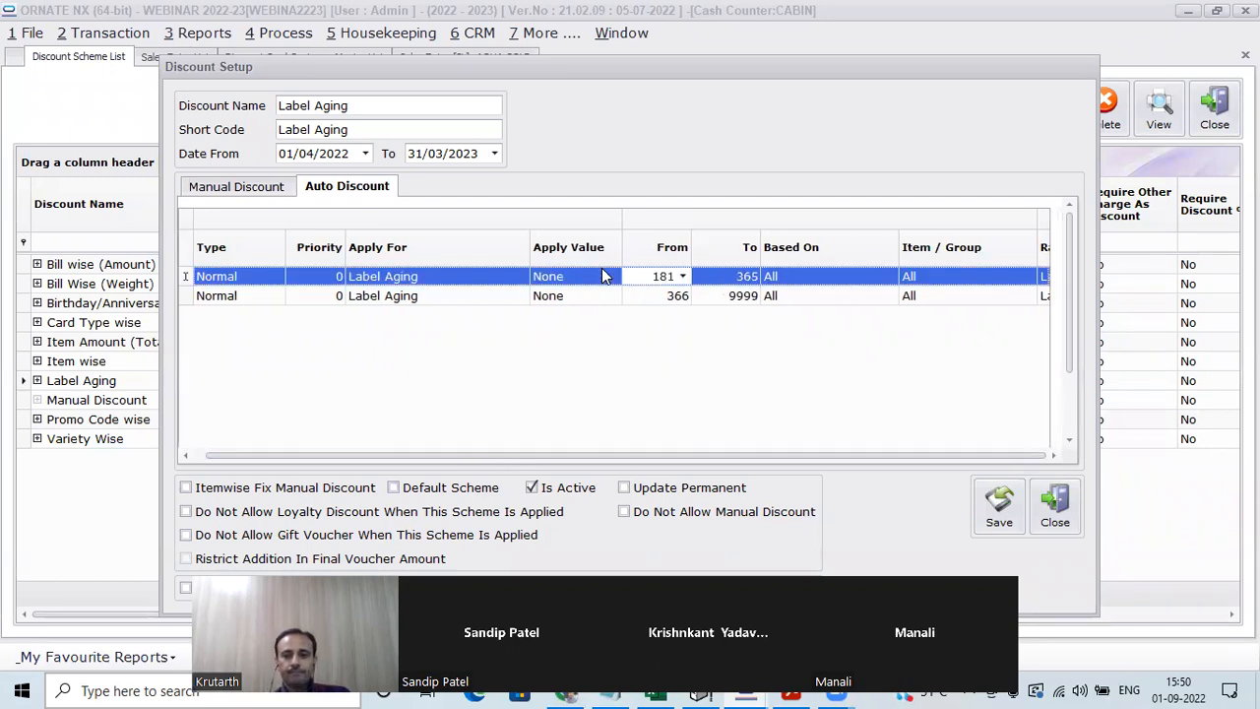
key("Tab")
key("Tab")
key("Tab")
key("Tab")
key("Tab")
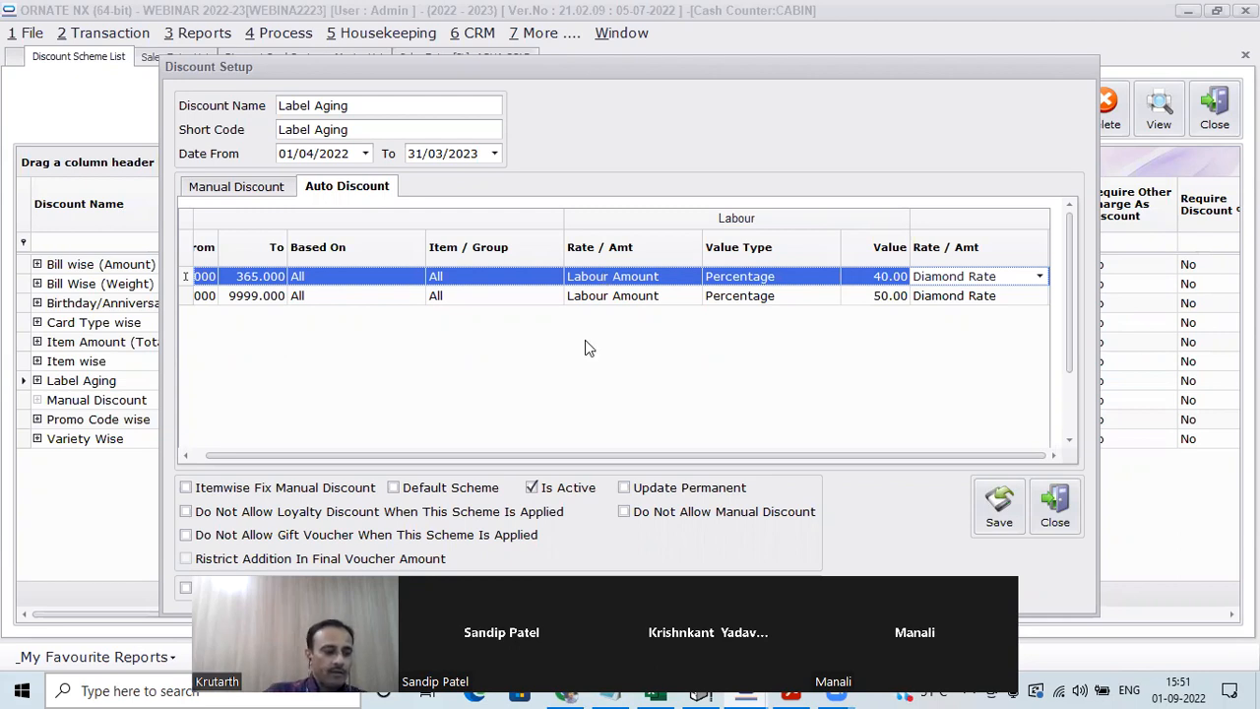
left_click(1053, 503)
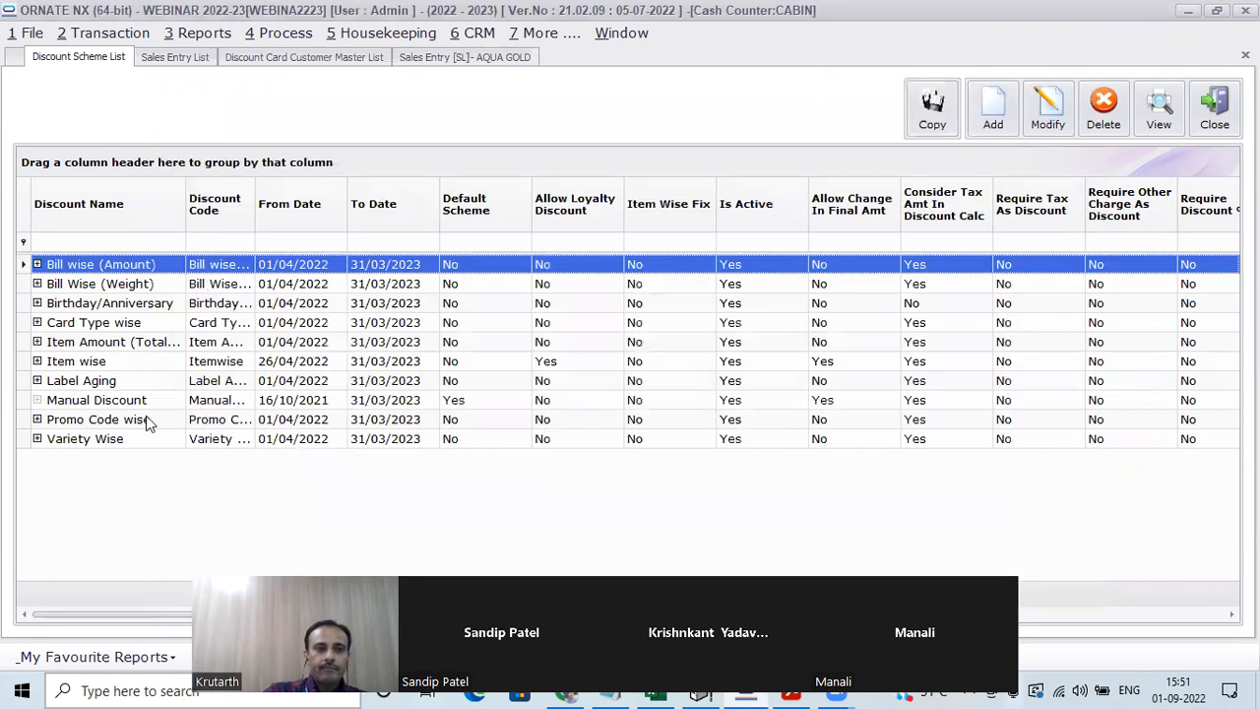
Start a new sales voucher and add the bangles with label BN22/500
left_click(170, 59)
left_click(938, 109)
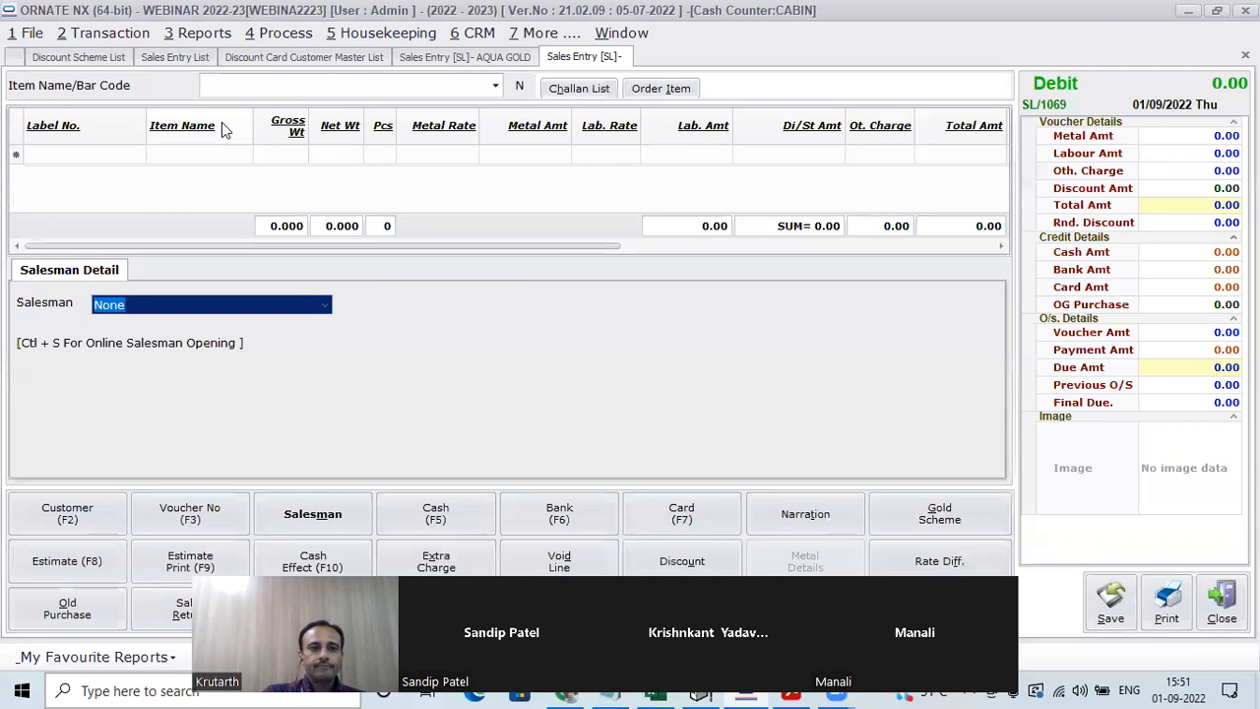
left_click(224, 86)
type("BN22/500")
key("Return")
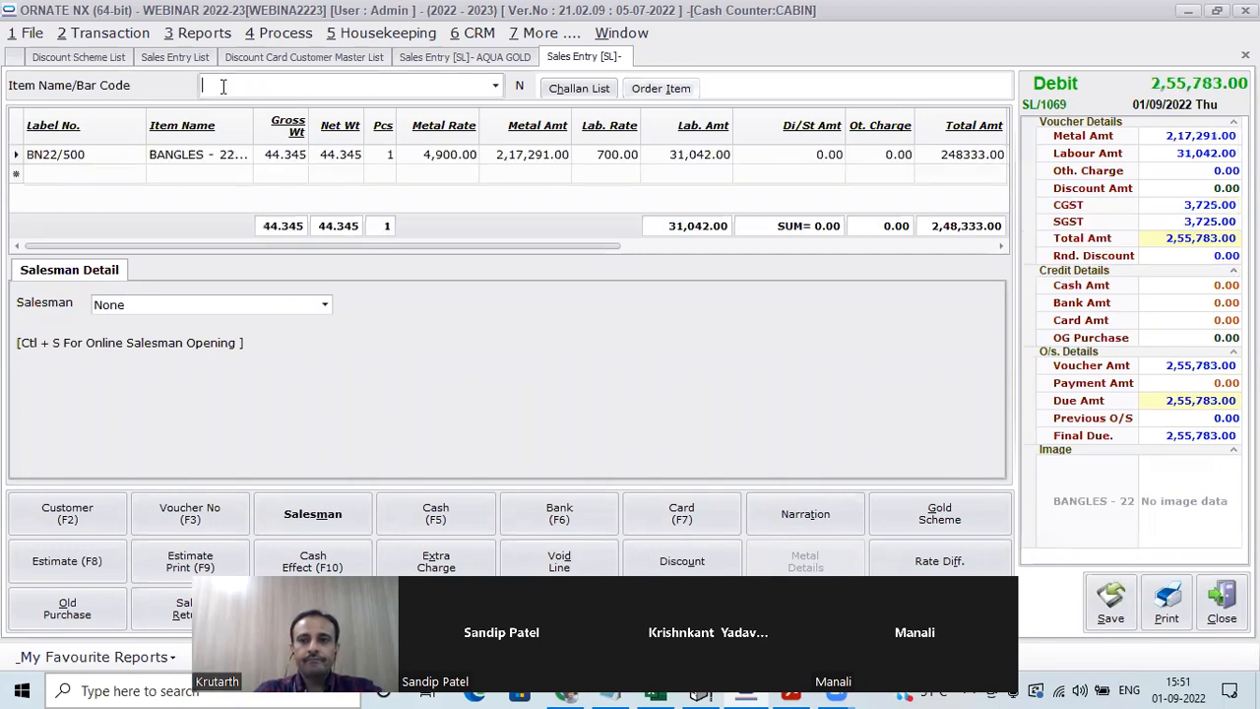
Apply the Label Aging discount scheme to the bangles voucher, and close the voucher without saving
left_click(684, 562)
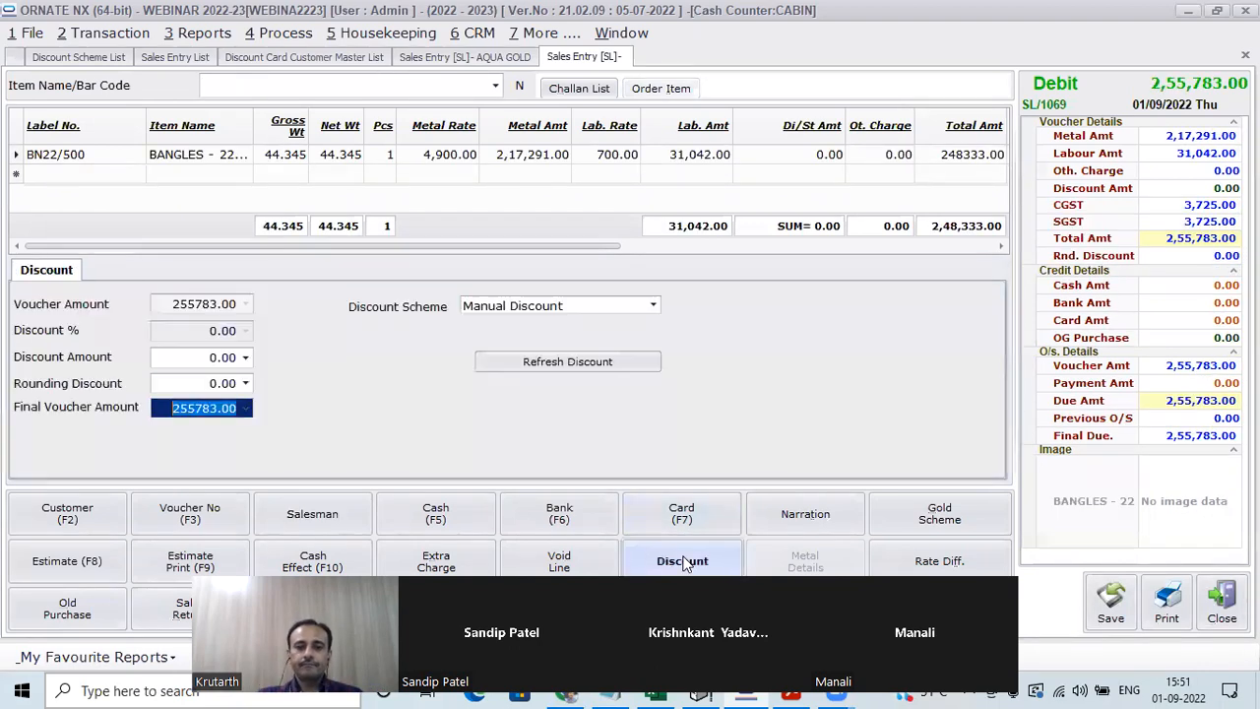
left_click(563, 308)
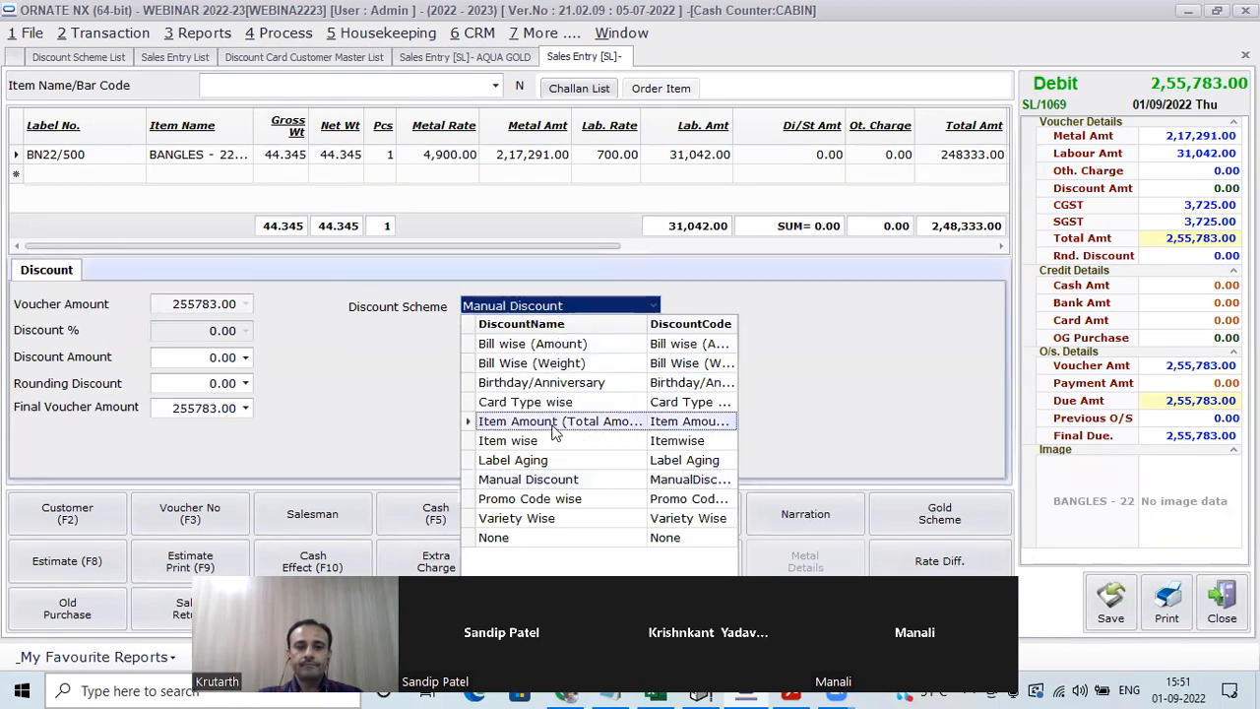
left_click(542, 463)
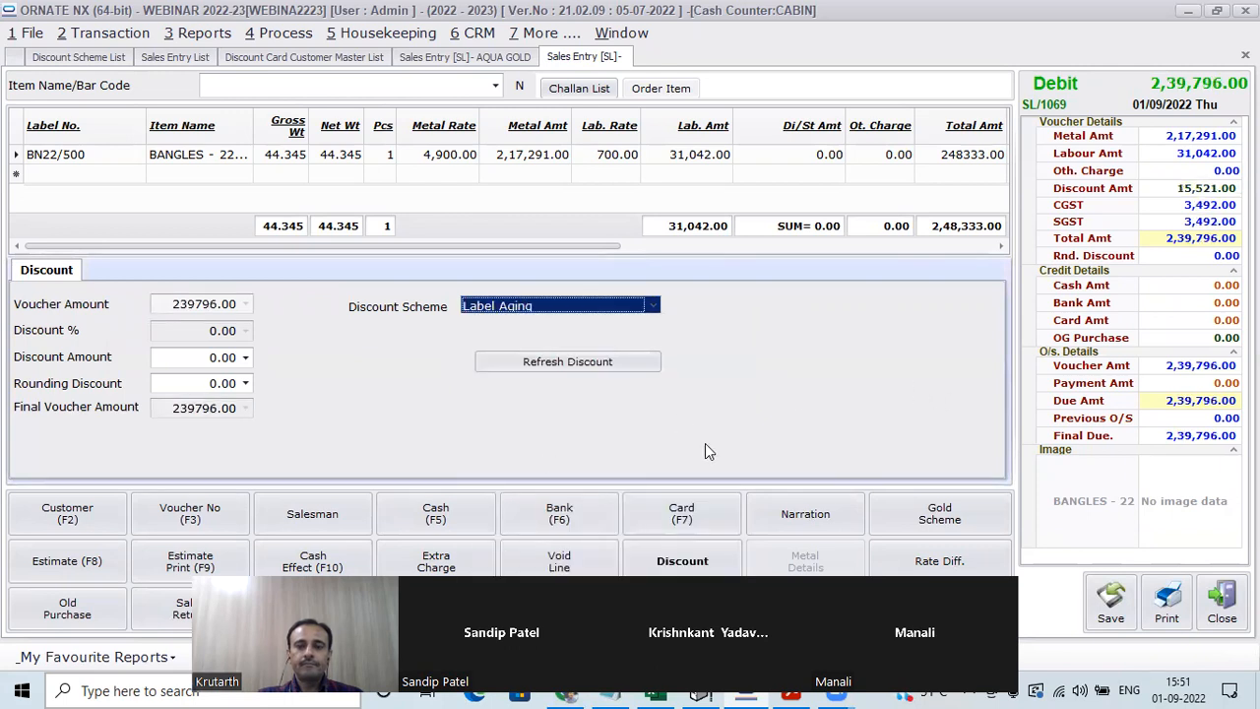
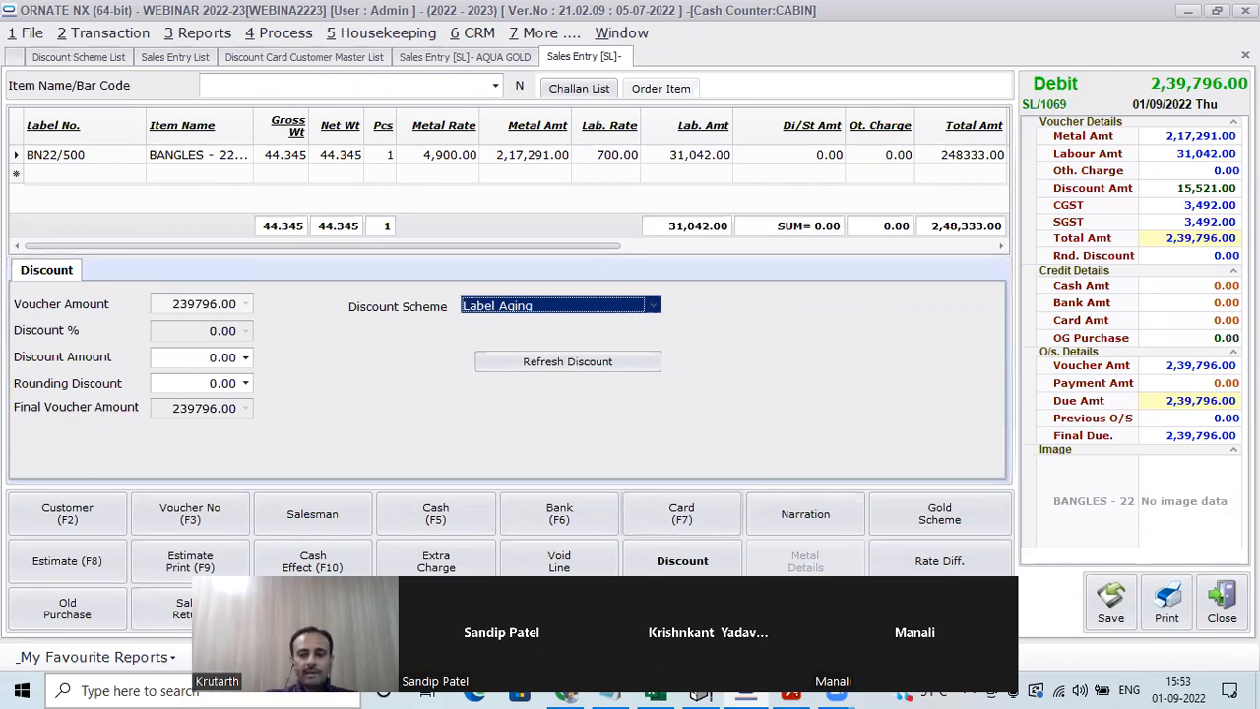
left_click(1222, 602)
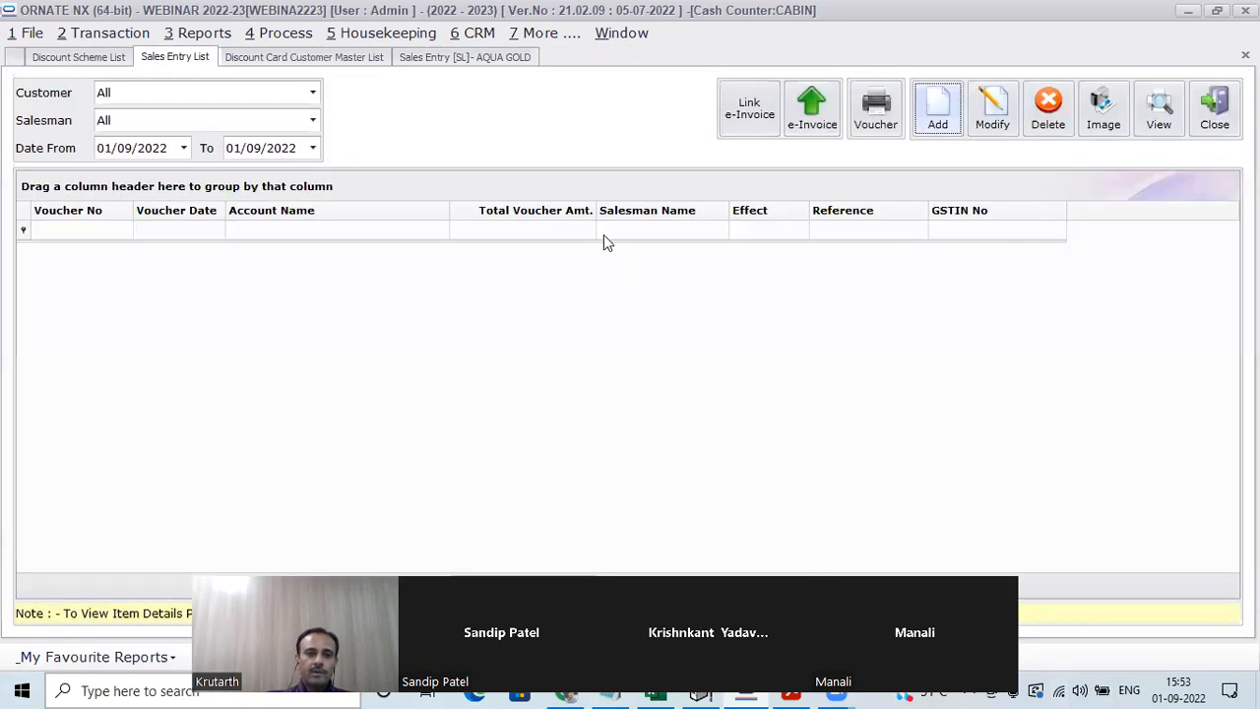
Open the Item Amount (Total Amount) scheme, view the first auto discount rule's Apply For options, and close the scheme without saving
left_click(80, 58)
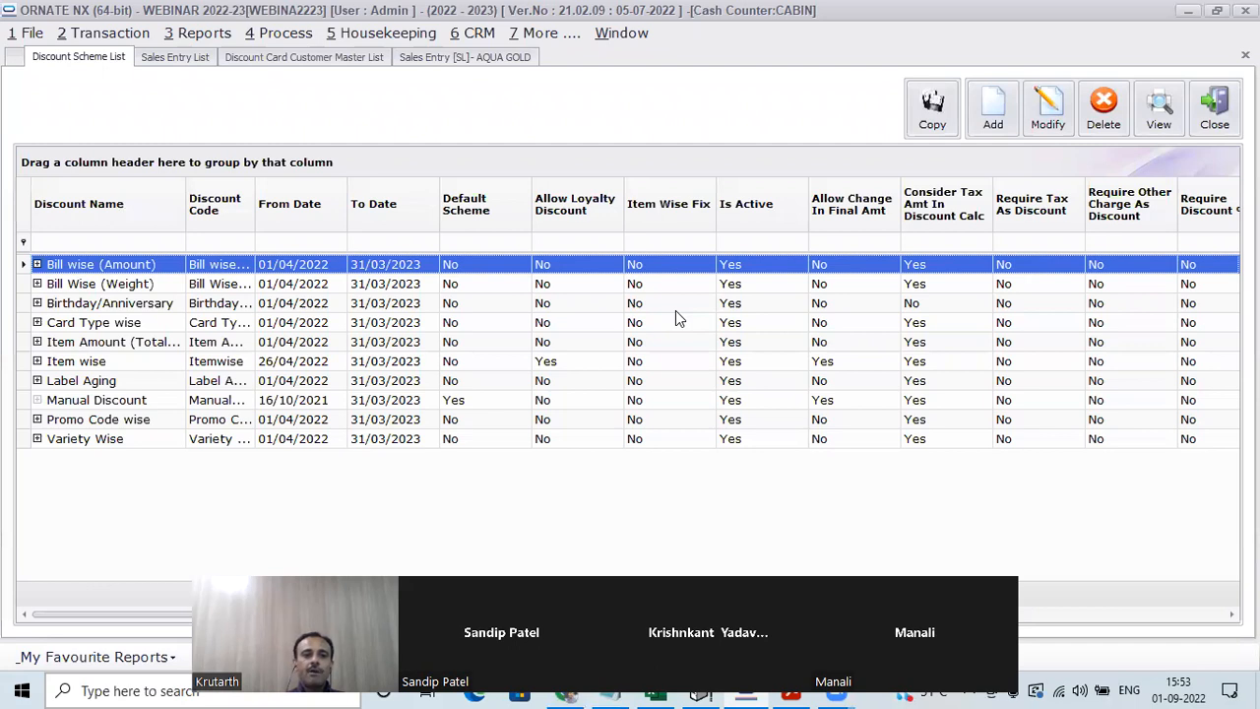
left_click(515, 344)
double_click(515, 344)
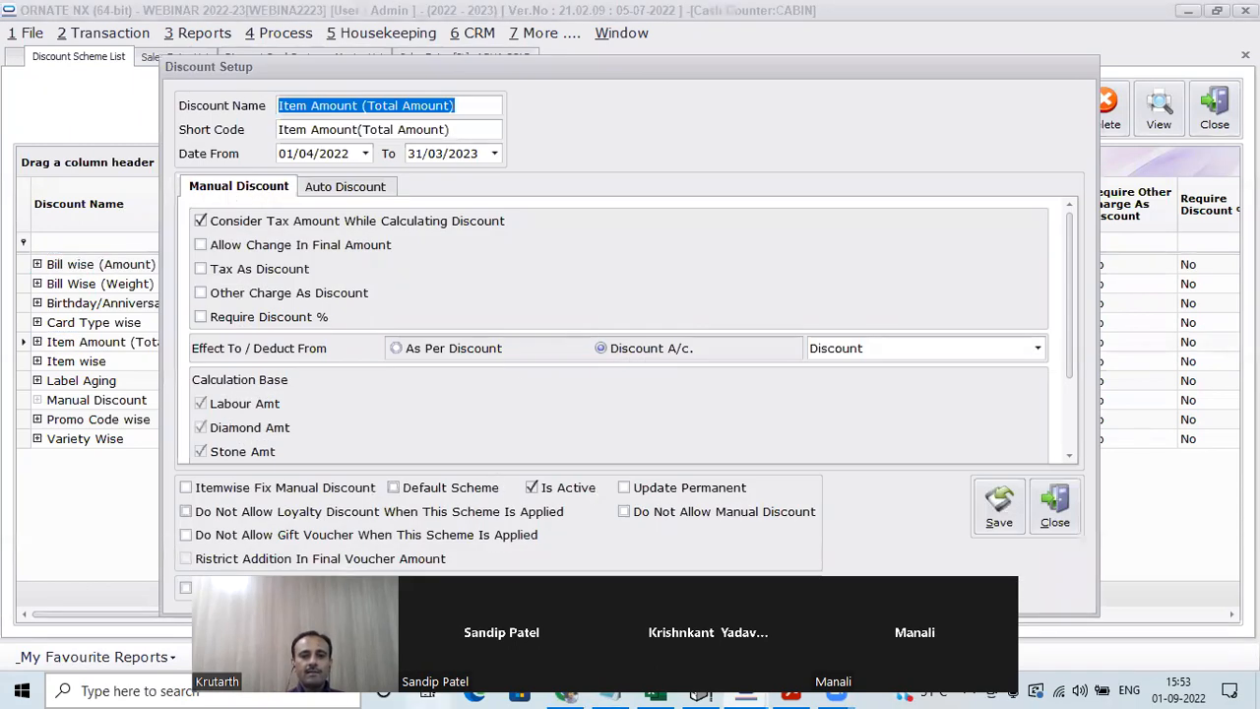
left_click(331, 189)
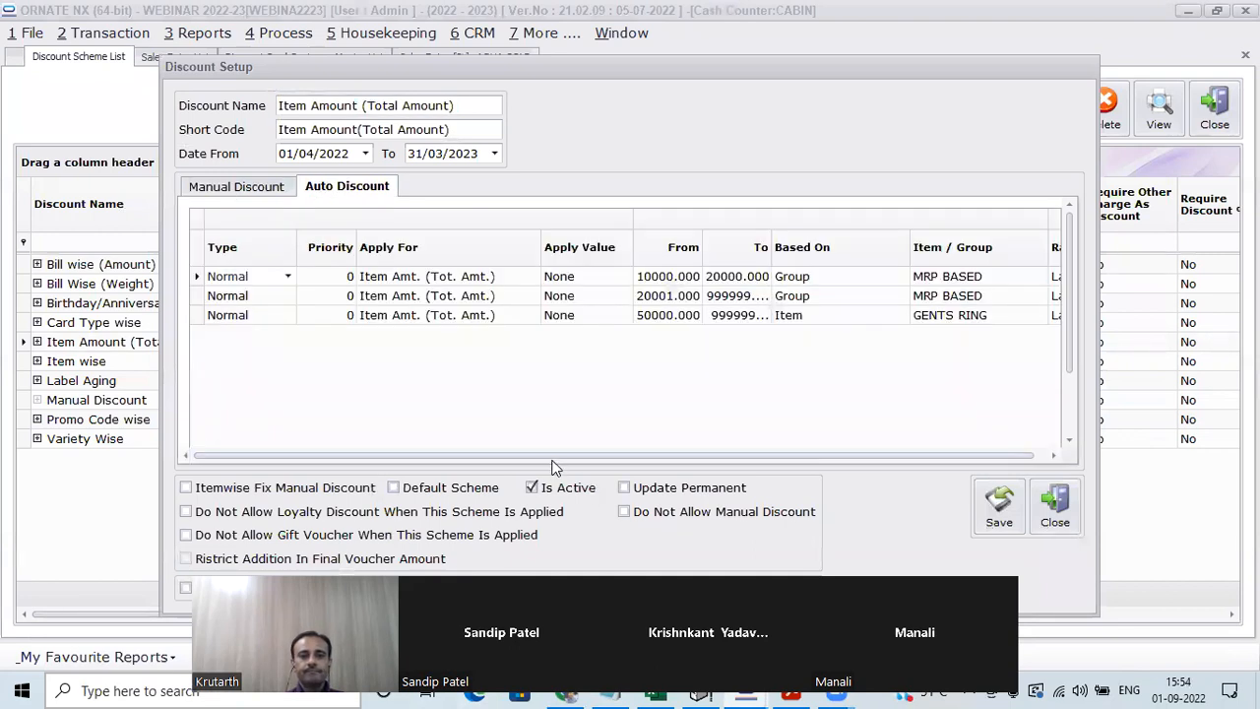
scroll(487, 335, "right", 1)
left_click(479, 278)
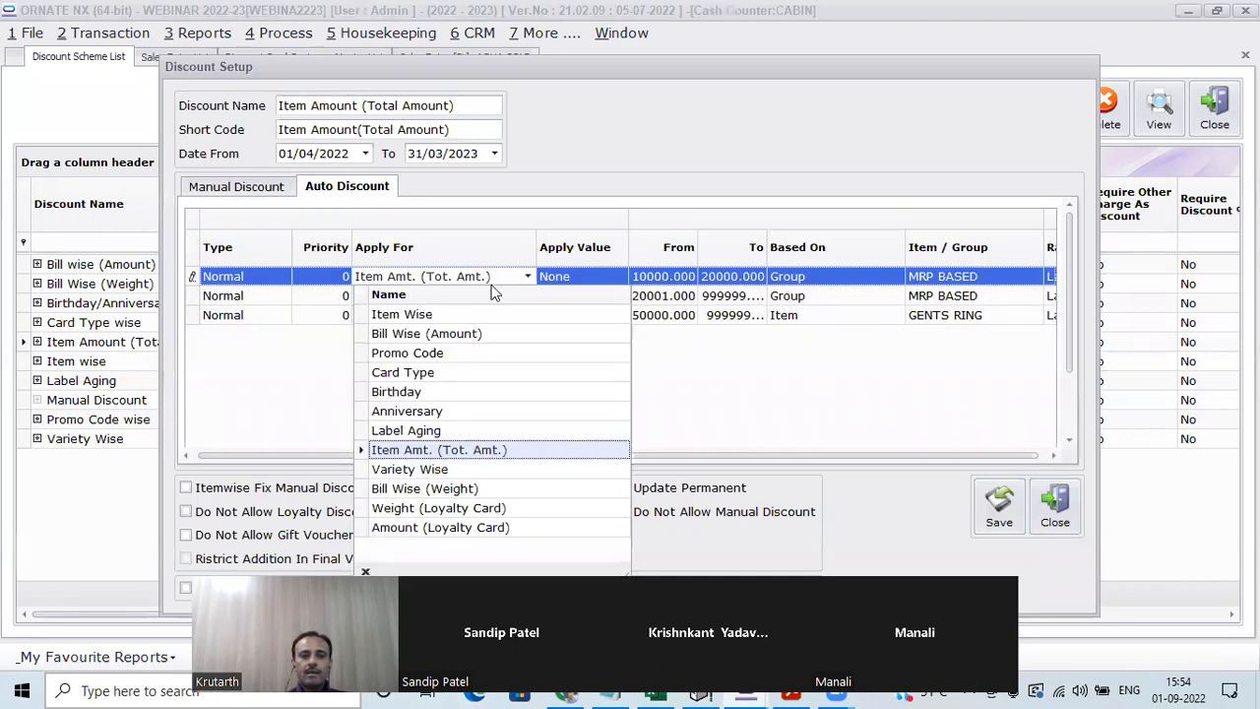
left_click(1055, 507)
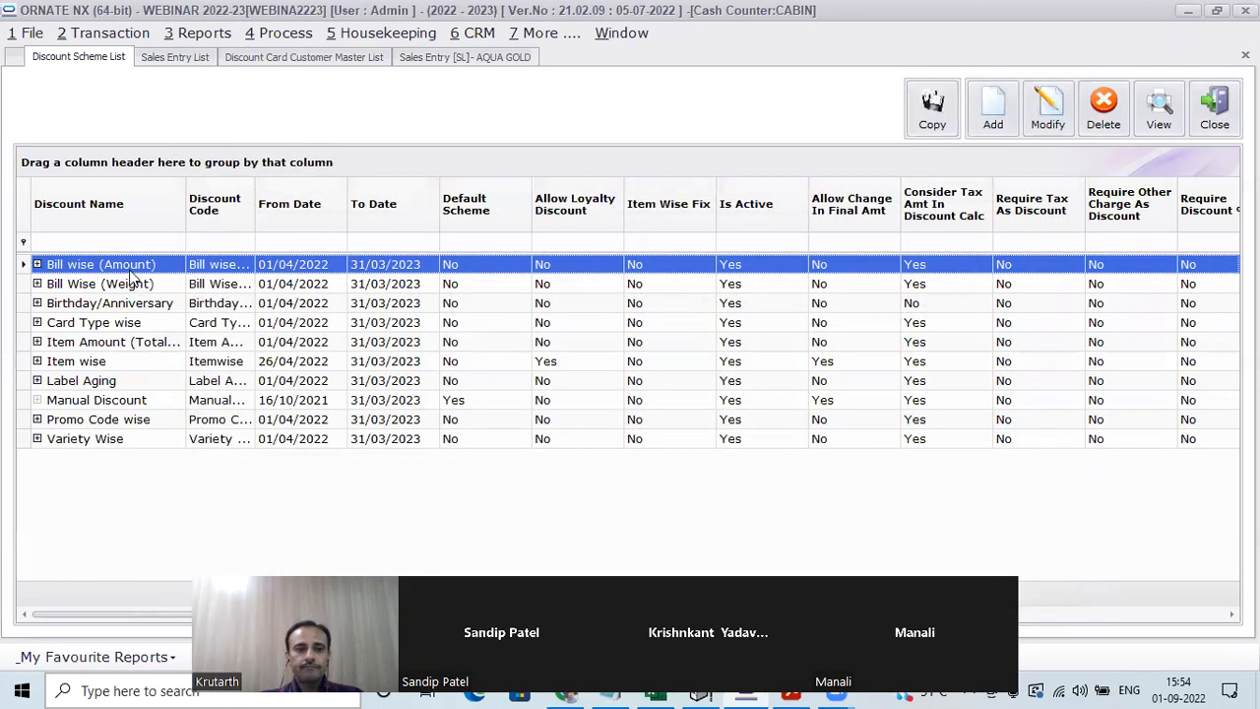
Reopen the Item Amount (Total Amount) scheme and display its auto discount rules
left_click(118, 344)
double_click(118, 352)
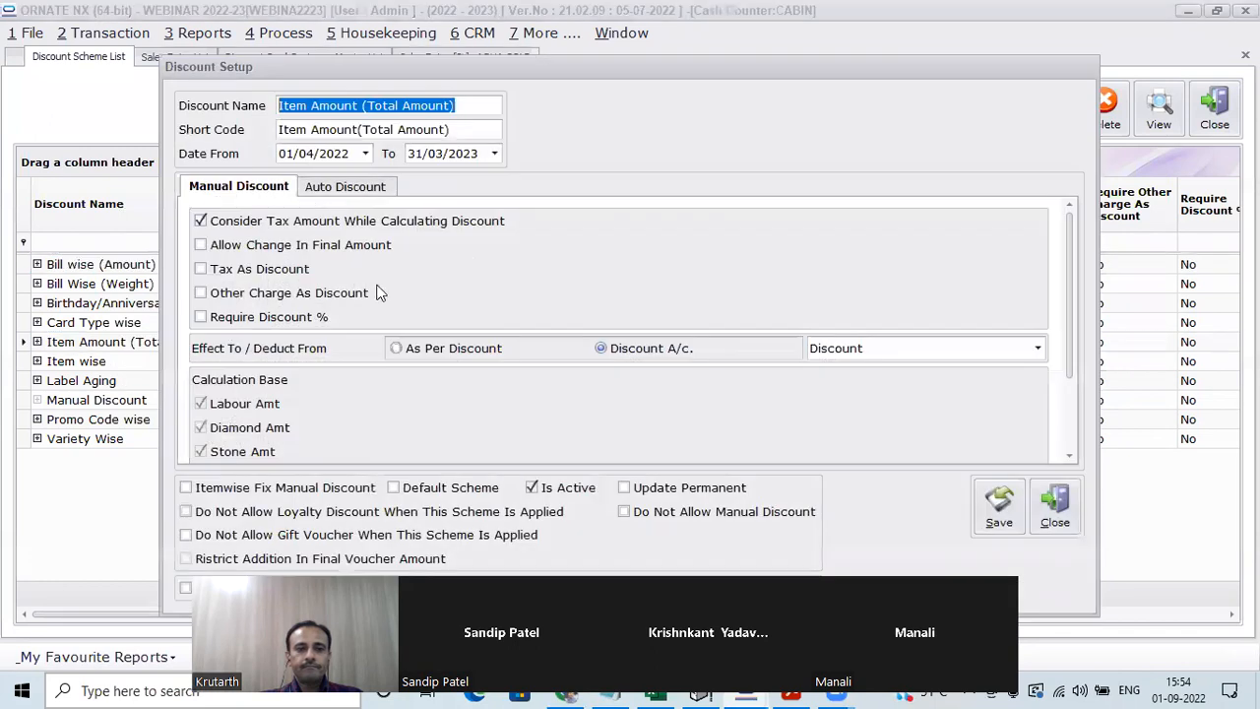
left_click(335, 187)
left_click(578, 280)
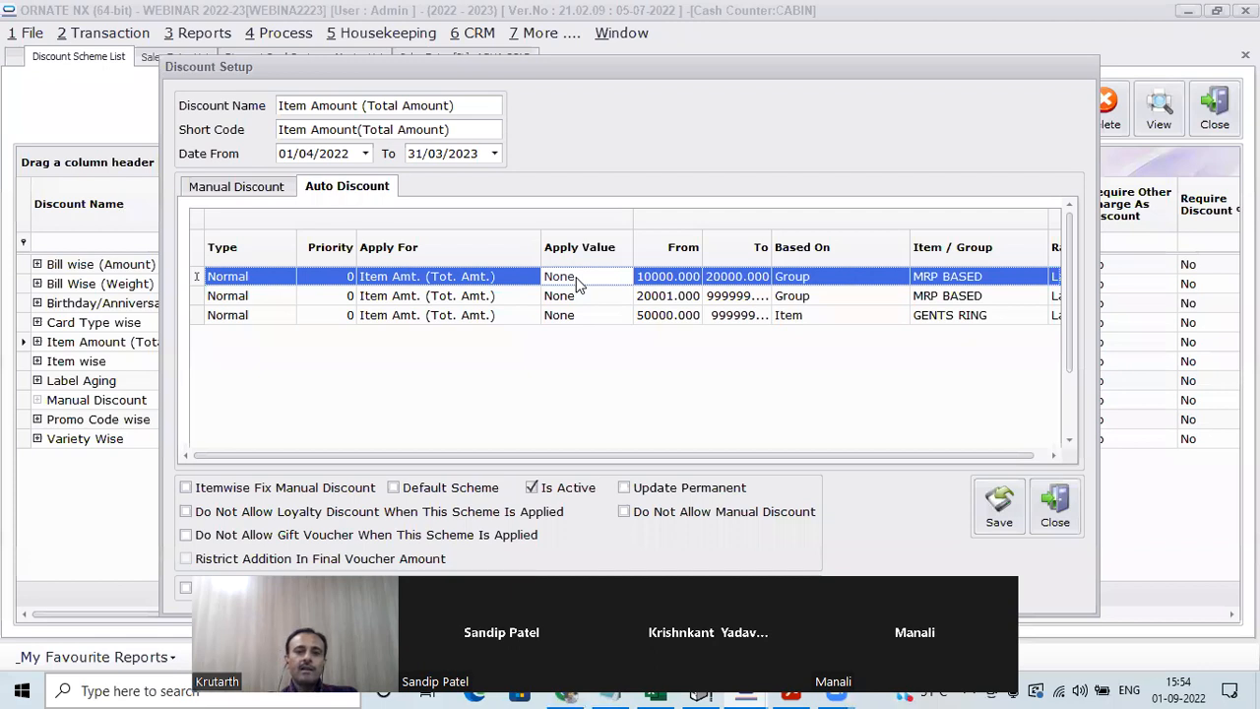
Examine the first auto discount rule's amount range, item group, and labour, diamond, stone, value addition and metal amount settings
key("Tab")
key("Tab")
key("Tab")
key("Tab")
key("Tab")
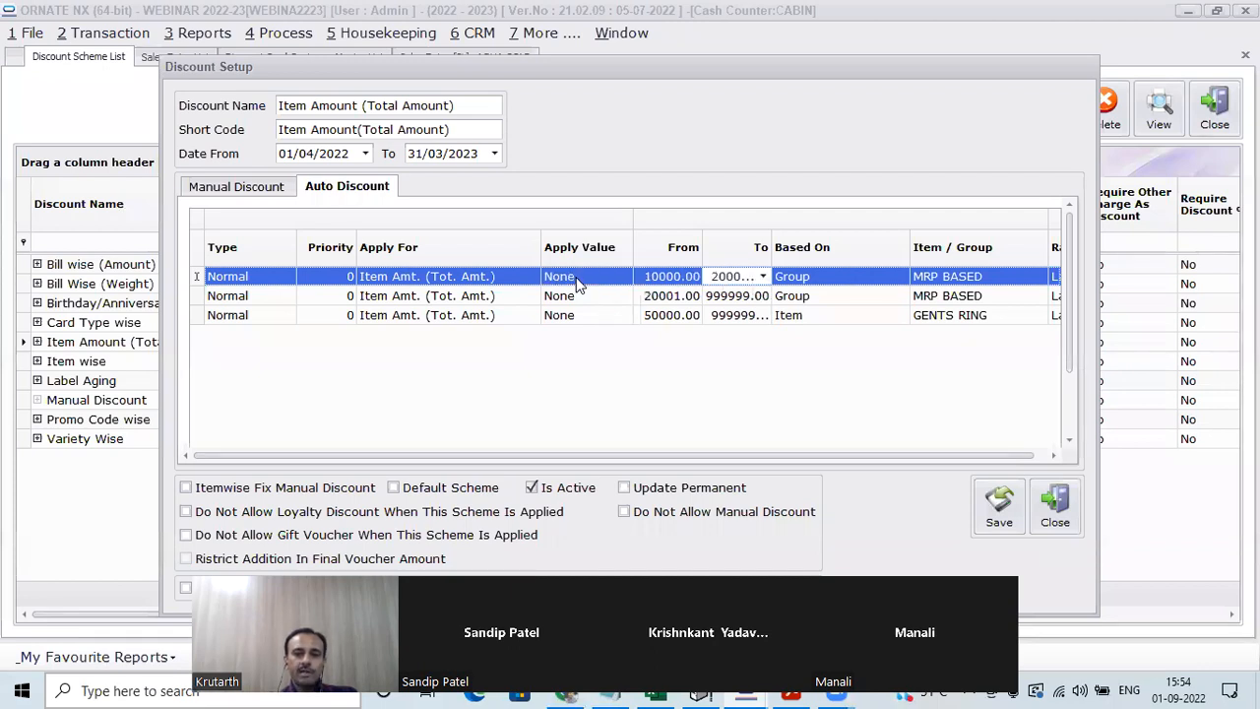
key("Tab")
key("Tab")
key("Tab")
key("Tab")
key("Tab")
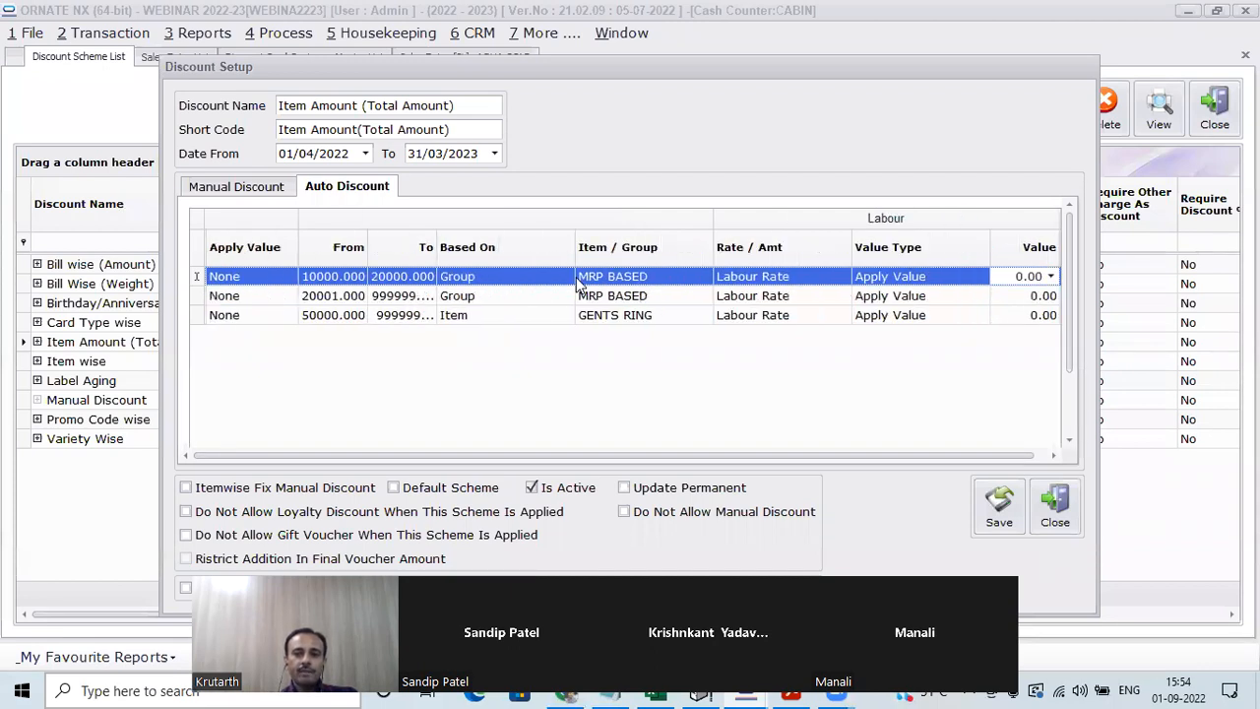
key("Tab")
key("Tab")
key("Tab")
key("Tab")
key("Tab")
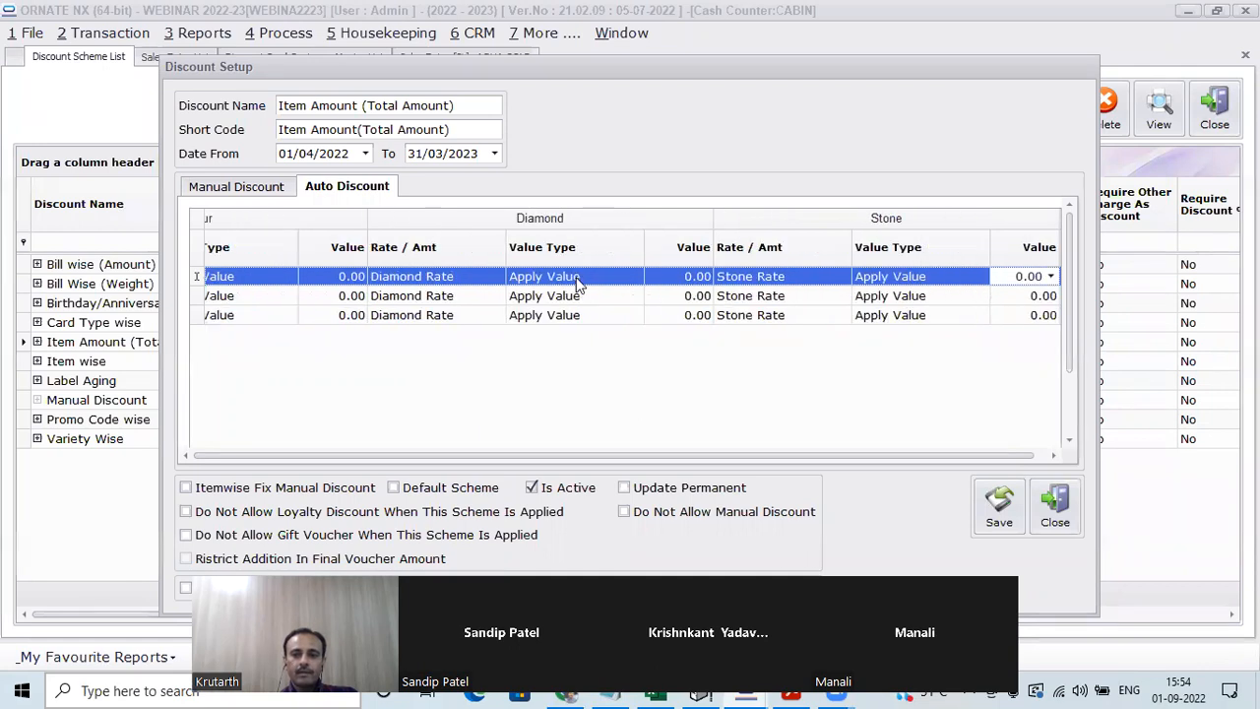
key("Tab")
key("Tab")
key("Tab")
key("Tab")
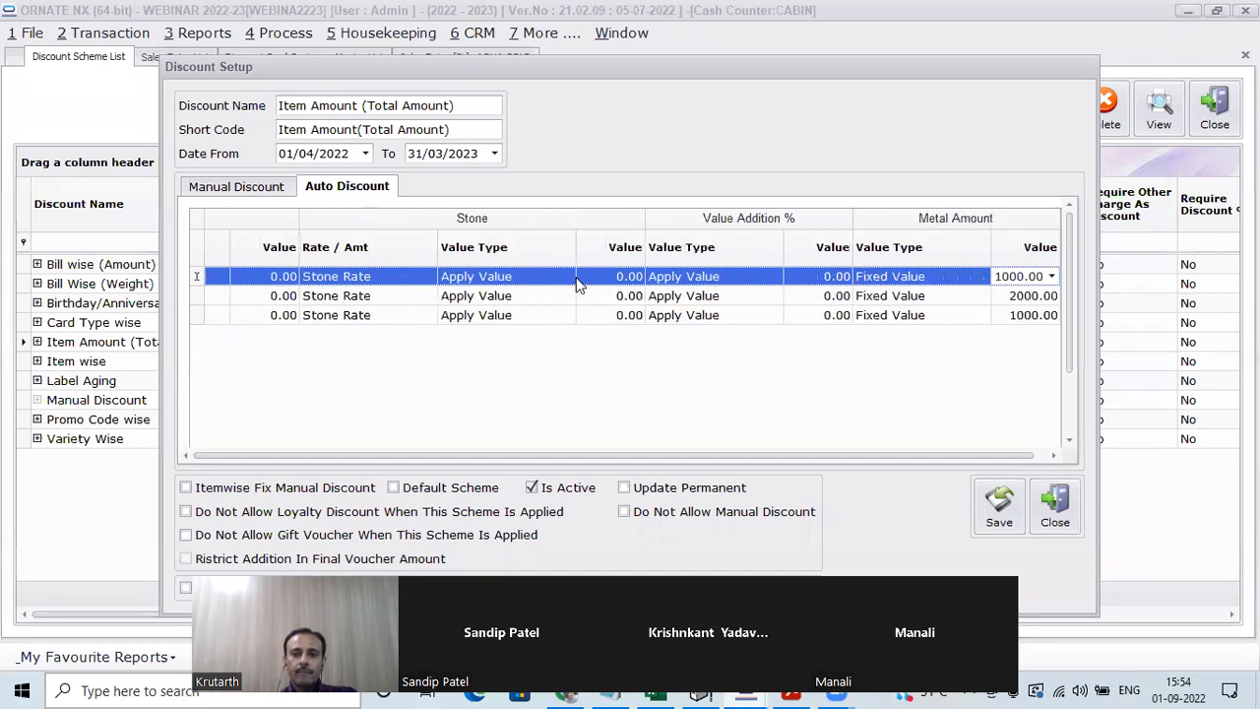
Review the first rule again, compare the metal amount discounts of all three rules, and close the scheme without saving
key("Up")
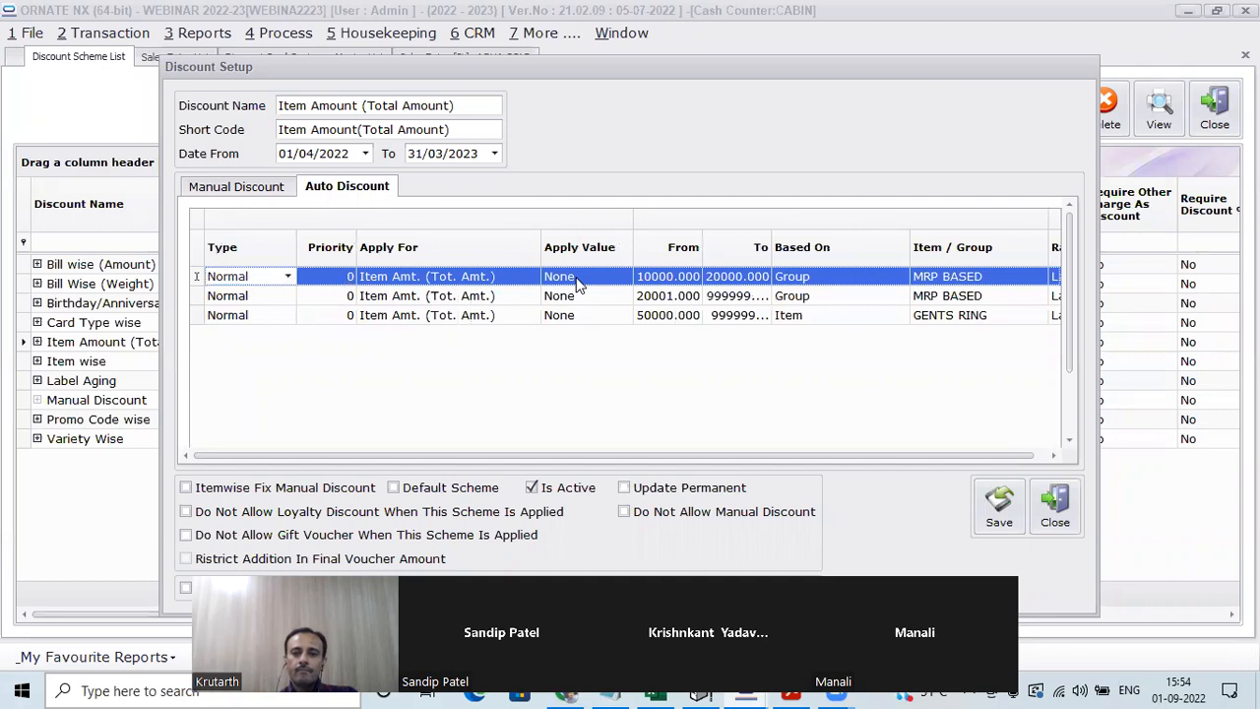
key("Tab")
key("Tab")
key("Tab")
key("Tab")
key("Tab")
key("Tab")
key("Tab")
key("Tab")
key("Tab")
key("Tab")
key("Tab")
key("Tab")
key("Tab")
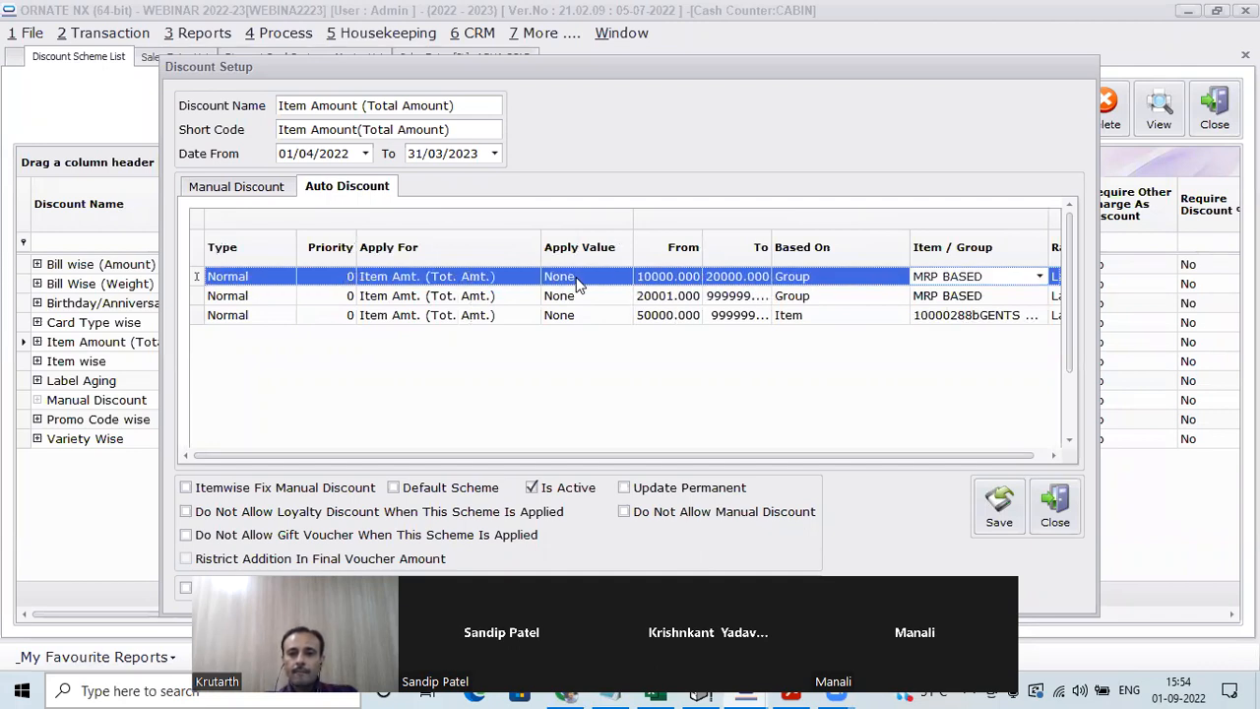
key("Tab")
key("Tab")
key("Tab")
key("Tab")
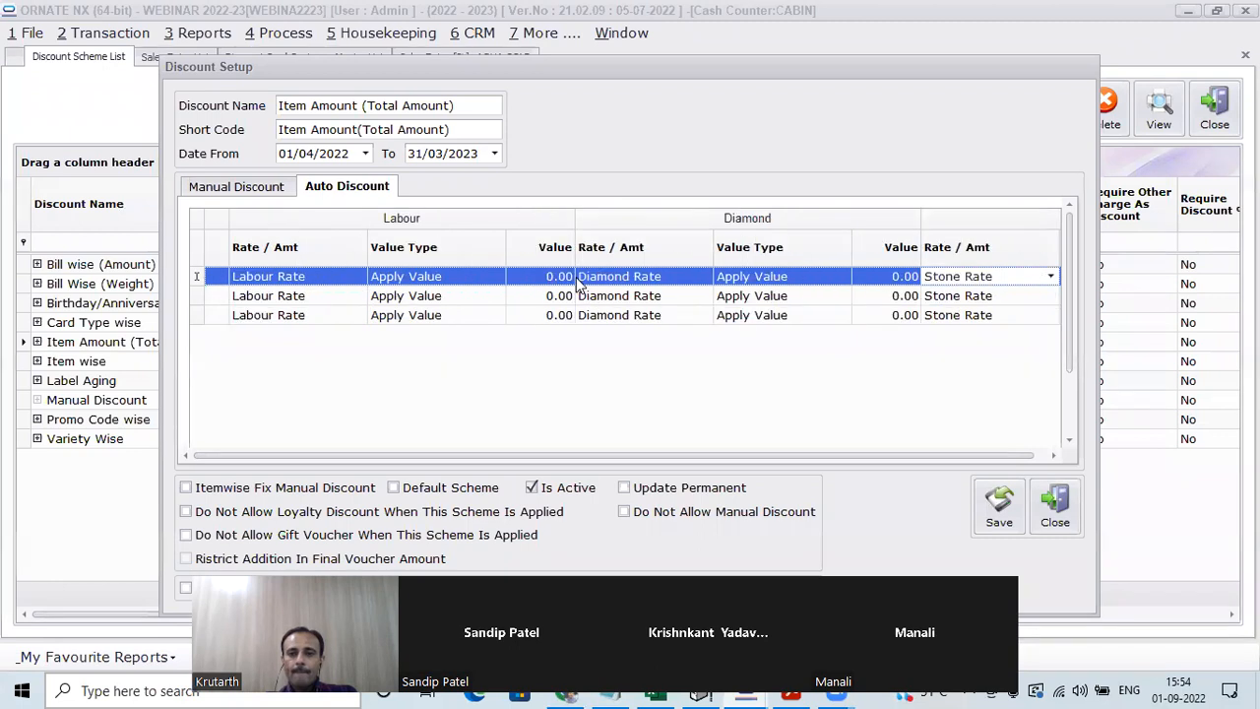
key("Tab")
key("Tab")
key("Tab")
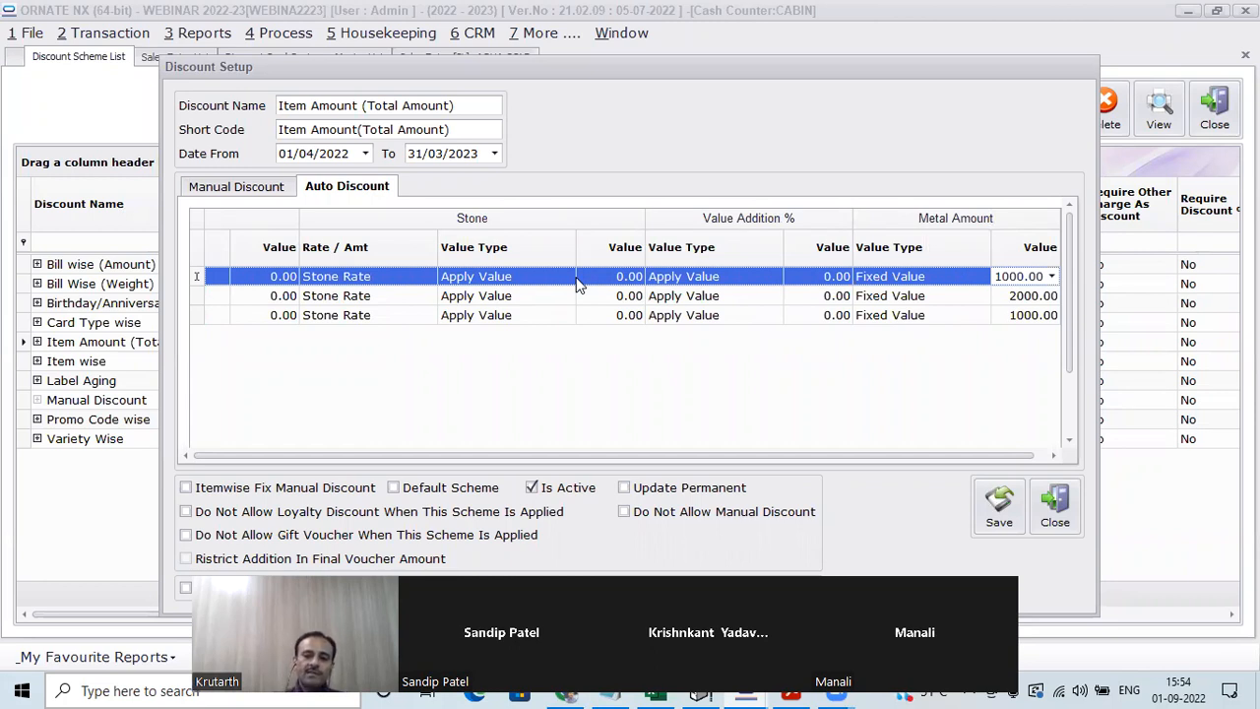
key("Down")
key("Down")
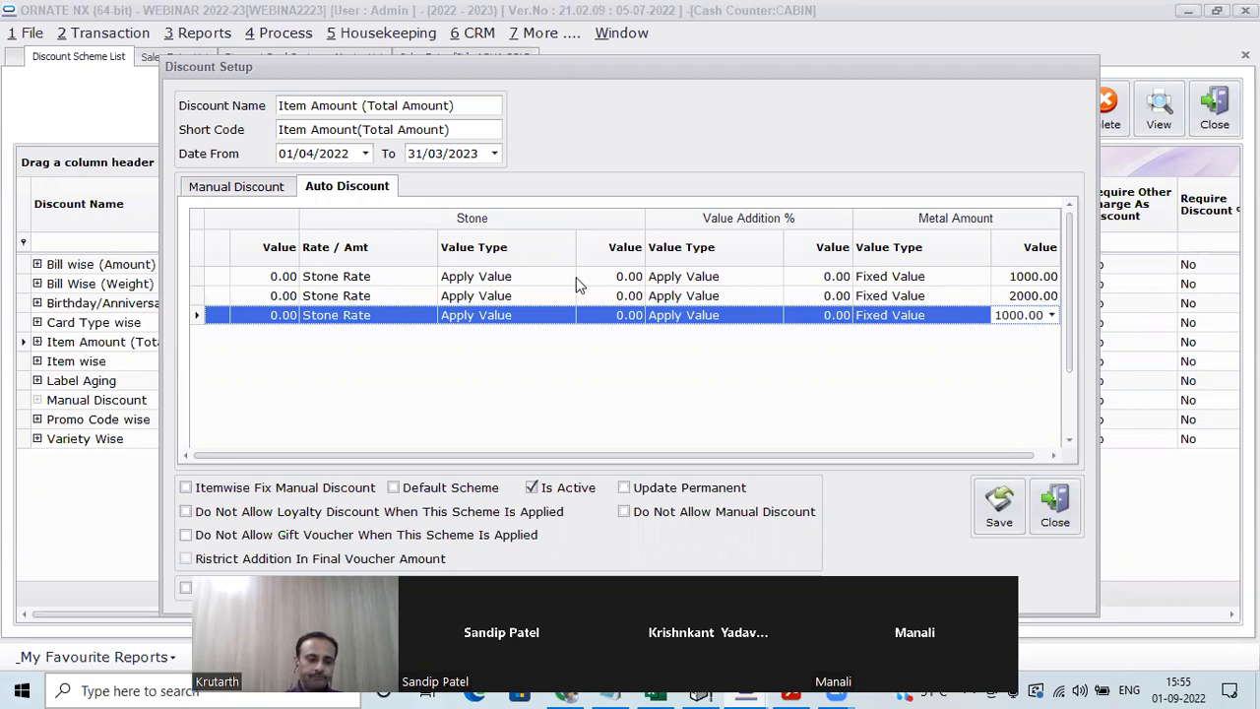
left_click(1056, 509)
Start a new sales voucher and try to add an item with label GST/77
left_click(149, 58)
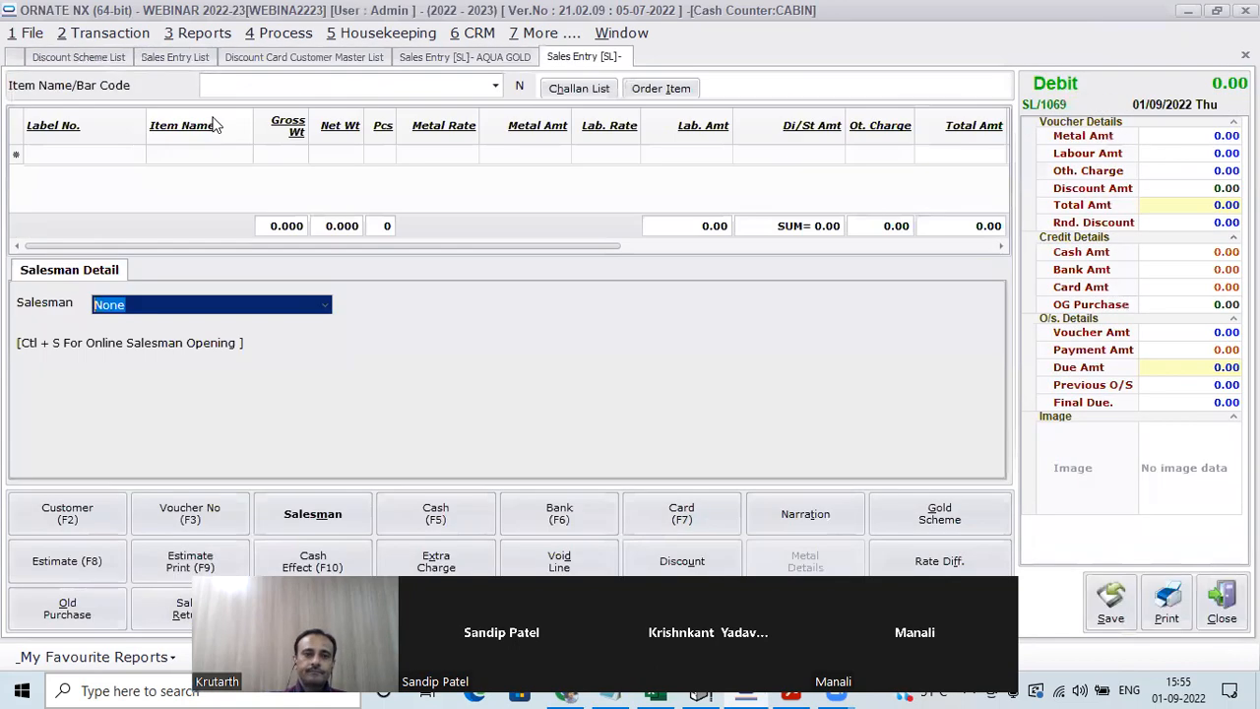
left_click(220, 85)
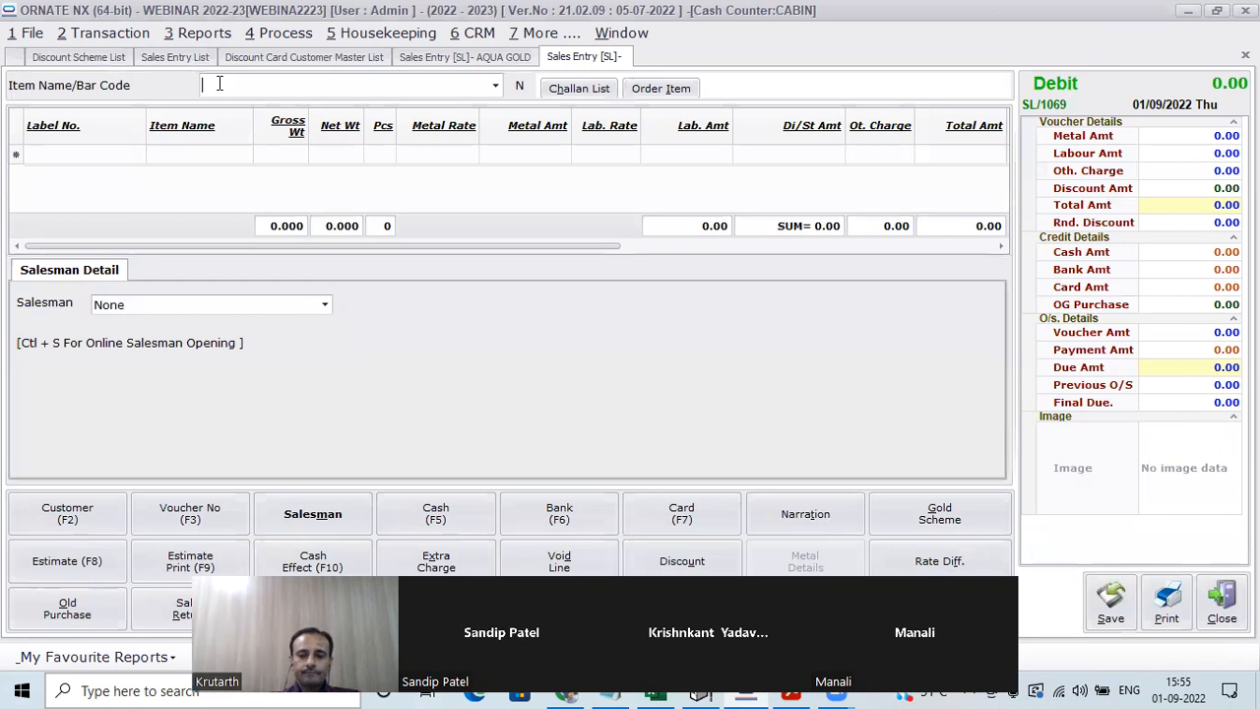
type("GST")
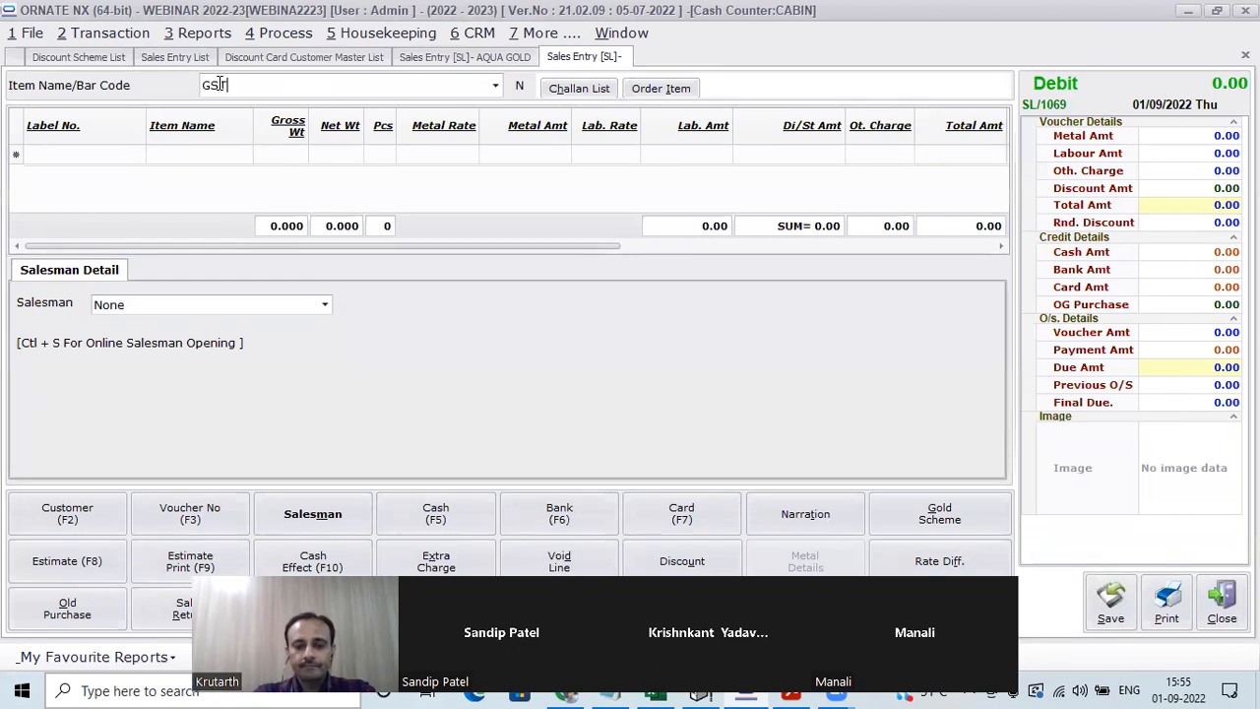
type("/77")
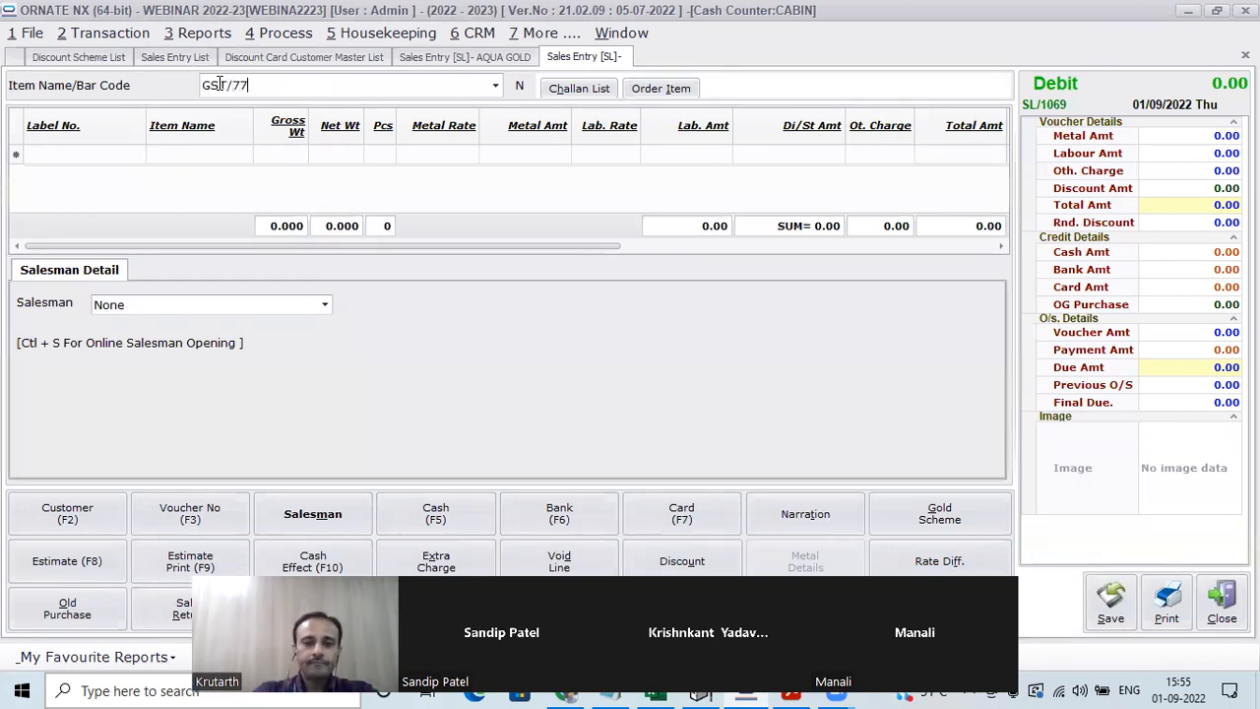
key("Return")
left_click(630, 365)
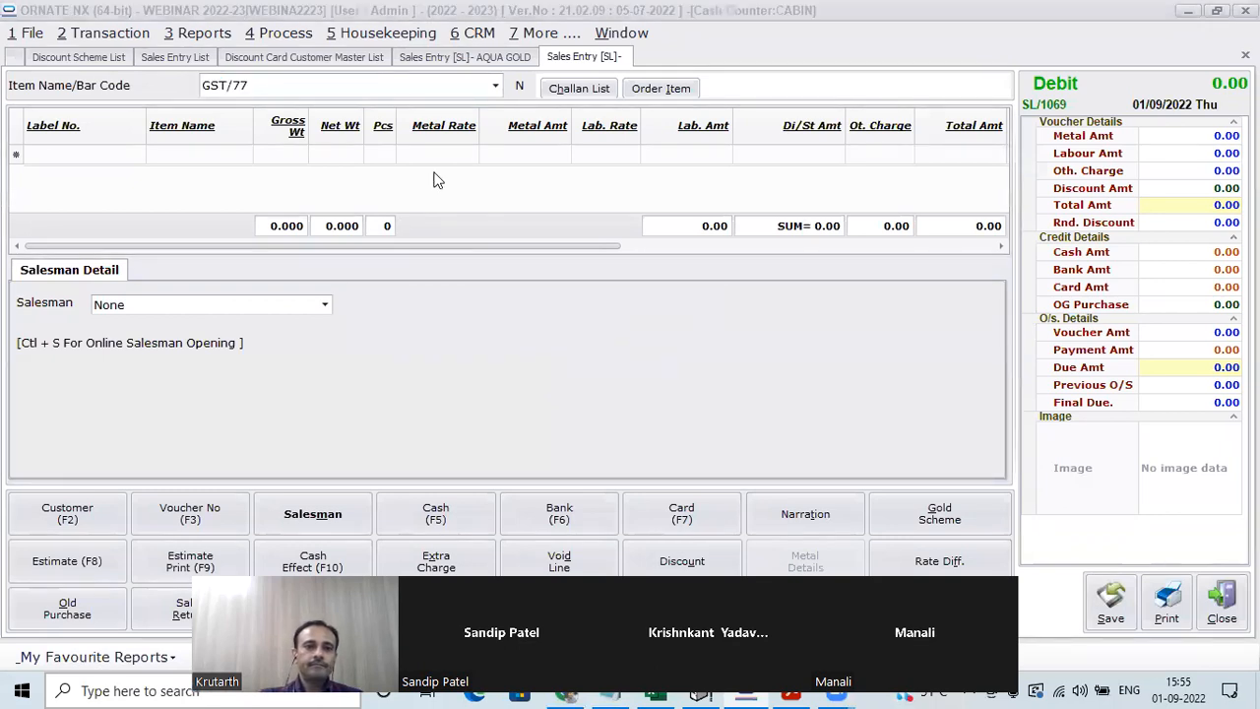
Correct the label to GFT/77 and add the gift article to the sales voucher
left_click(277, 82)
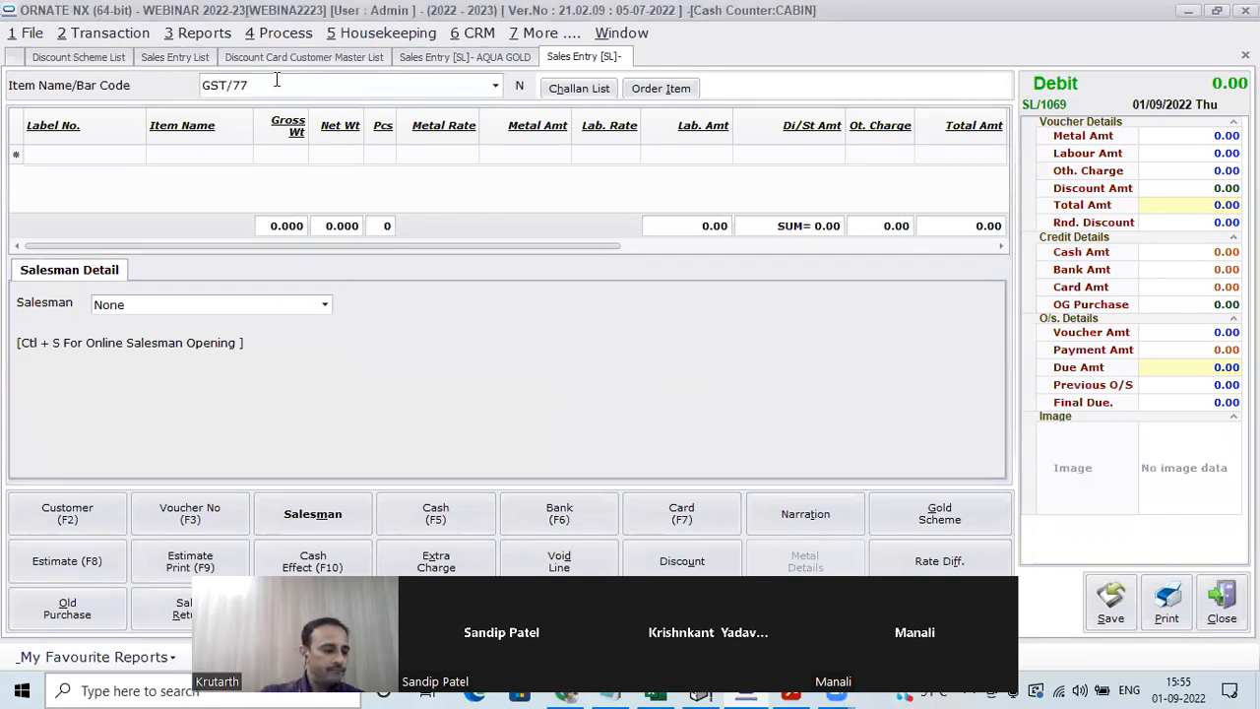
key("BackSpace")
key("BackSpace")
key("BackSpace")
key("BackSpace")
key("BackSpace")
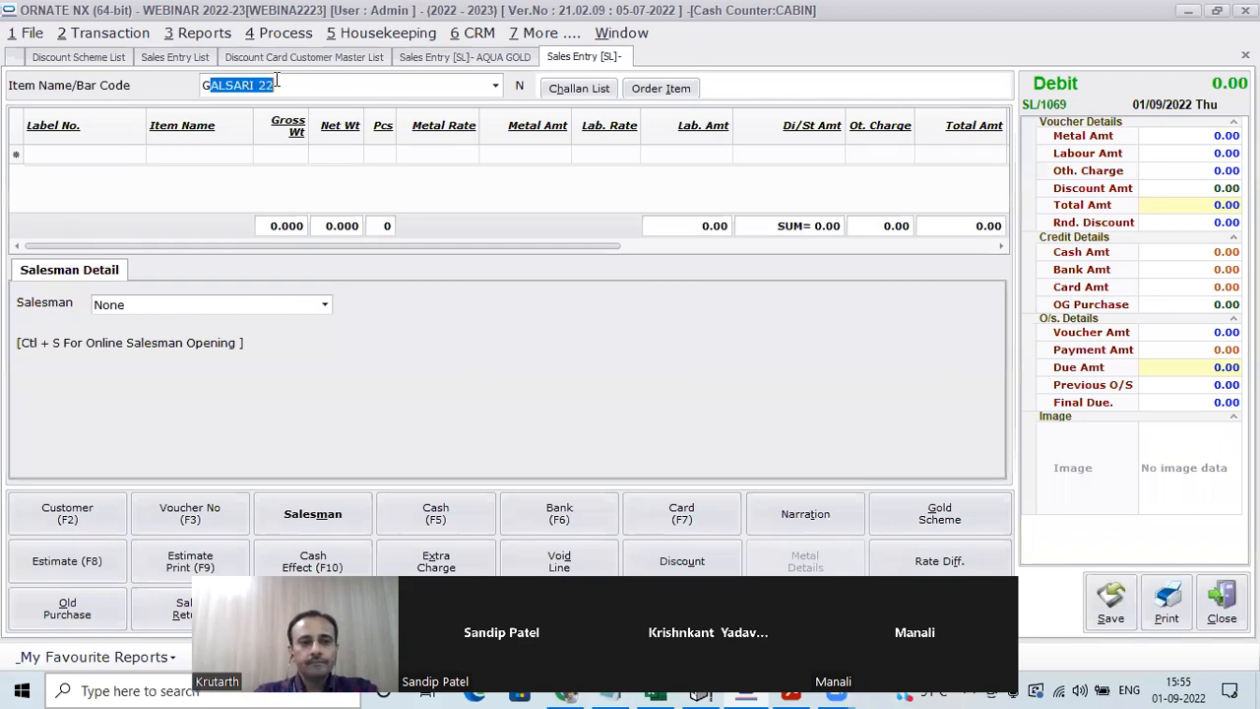
type("FT/77")
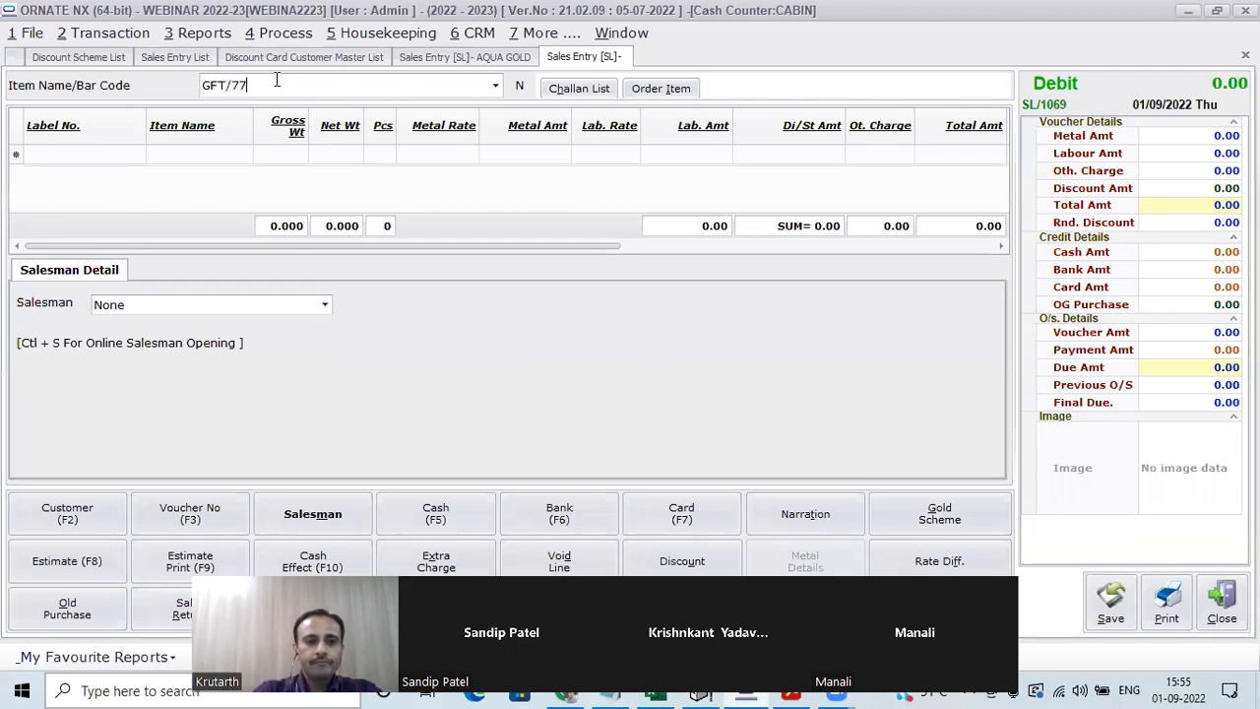
key("Return")
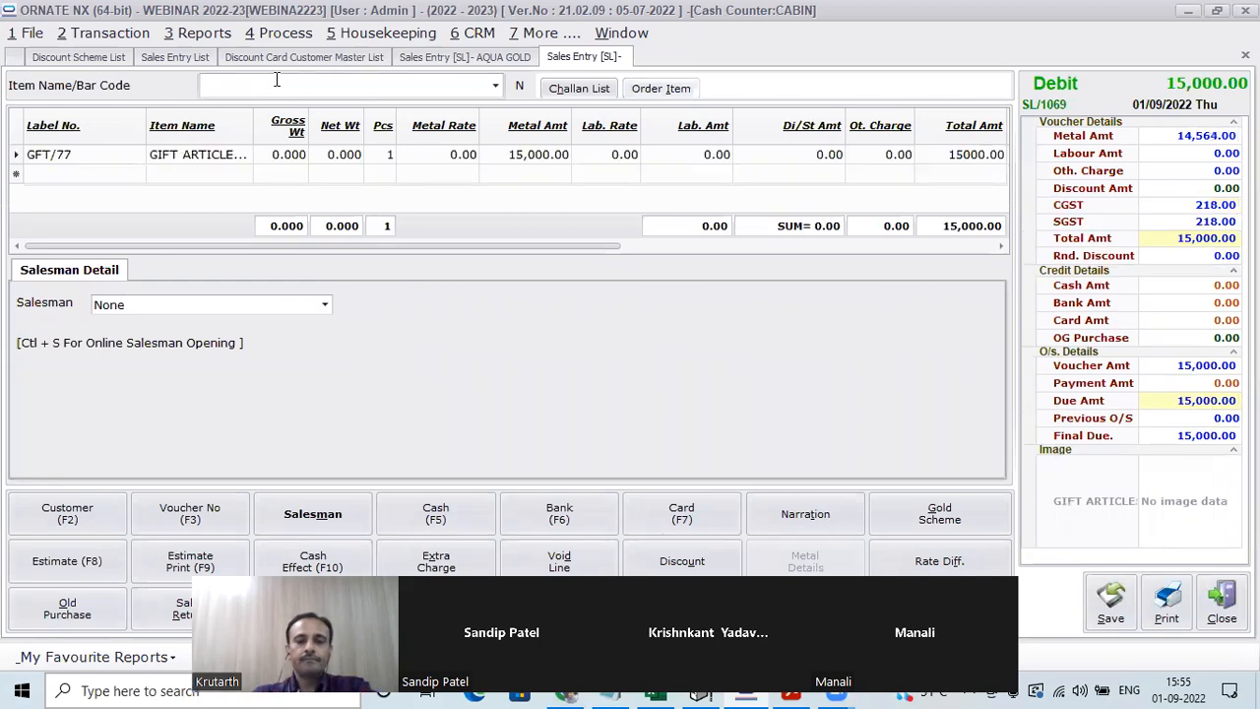
Apply the Item Amount (Total Amount) discount scheme to the gift article voucher
left_click(682, 563)
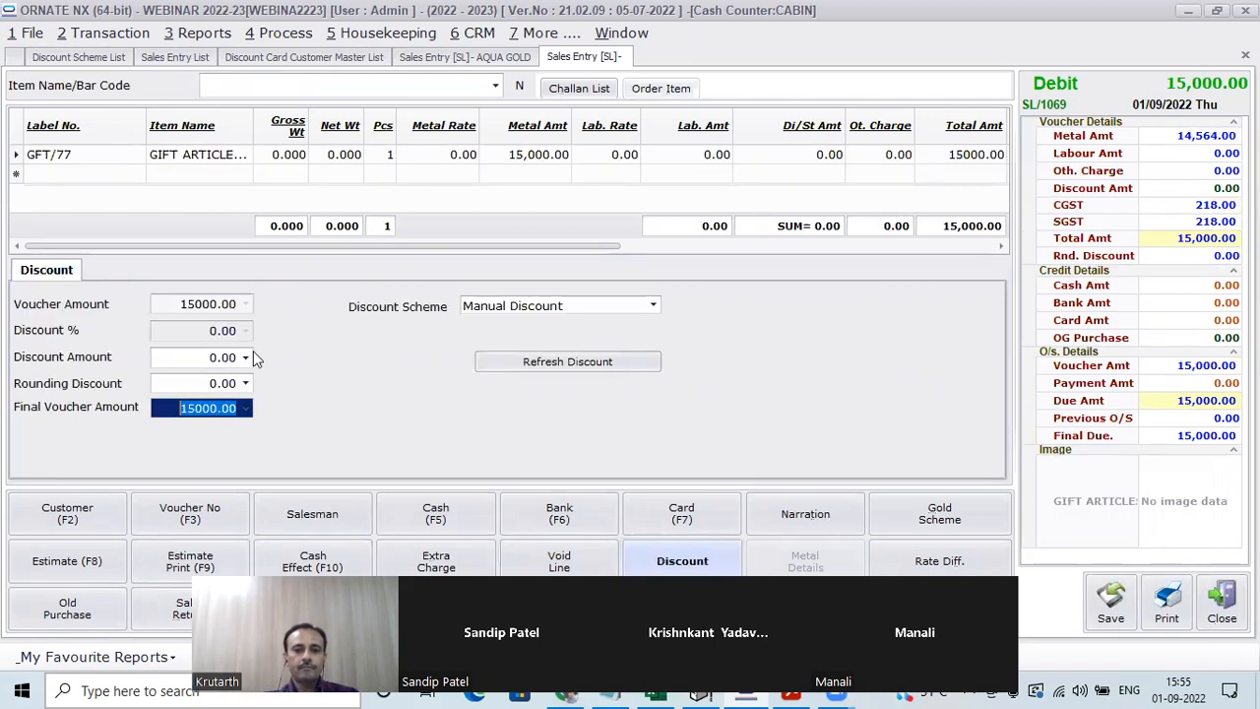
left_click(557, 307)
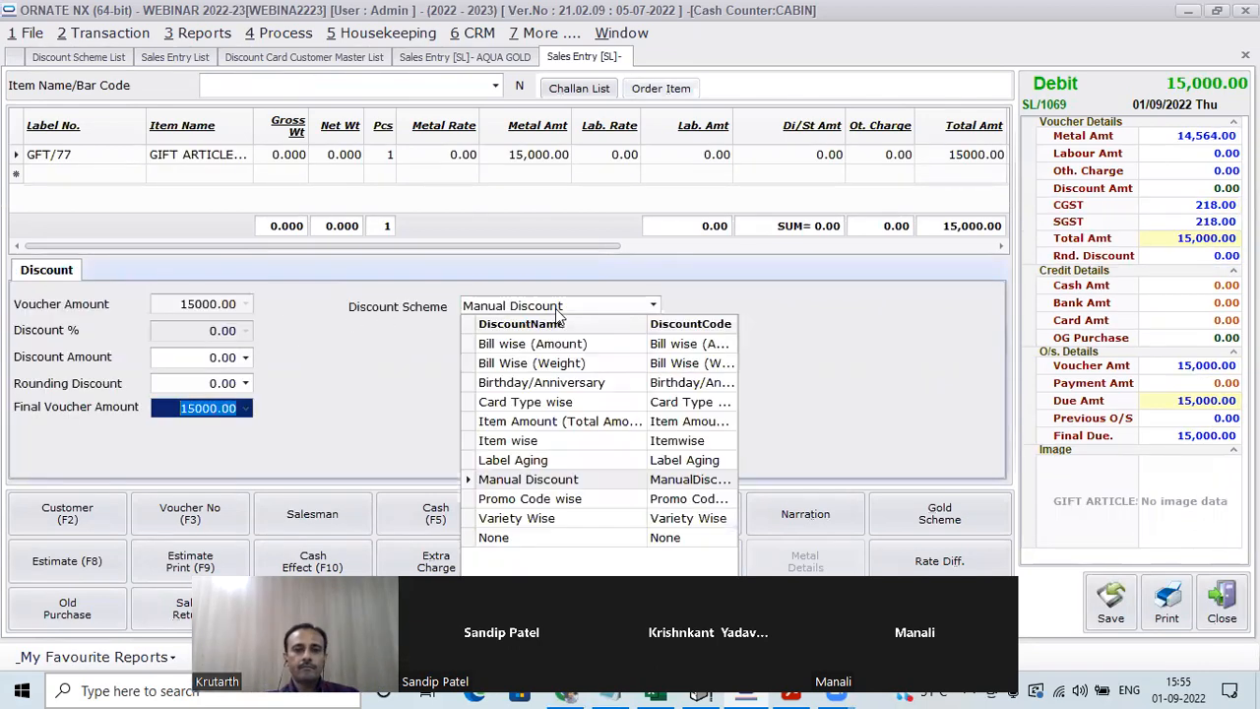
left_click(557, 423)
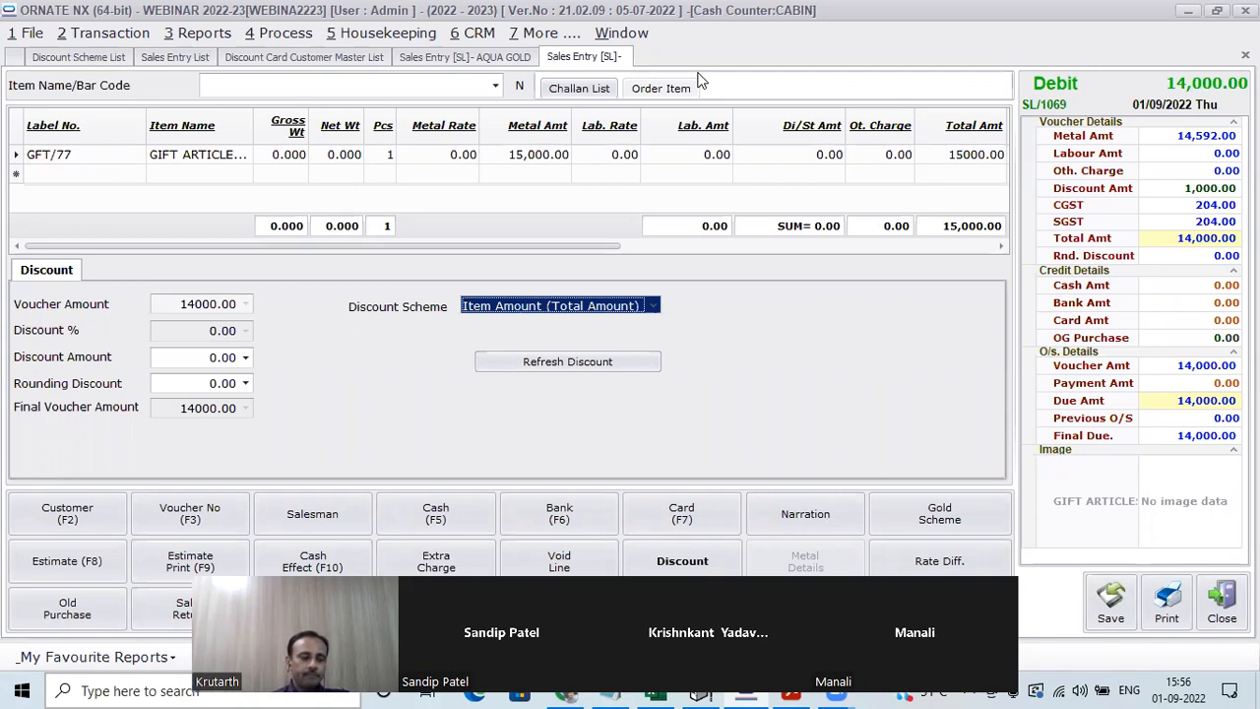
Close the gift article voucher and the still-open AQUA GOLD voucher without saving
left_click(1217, 603)
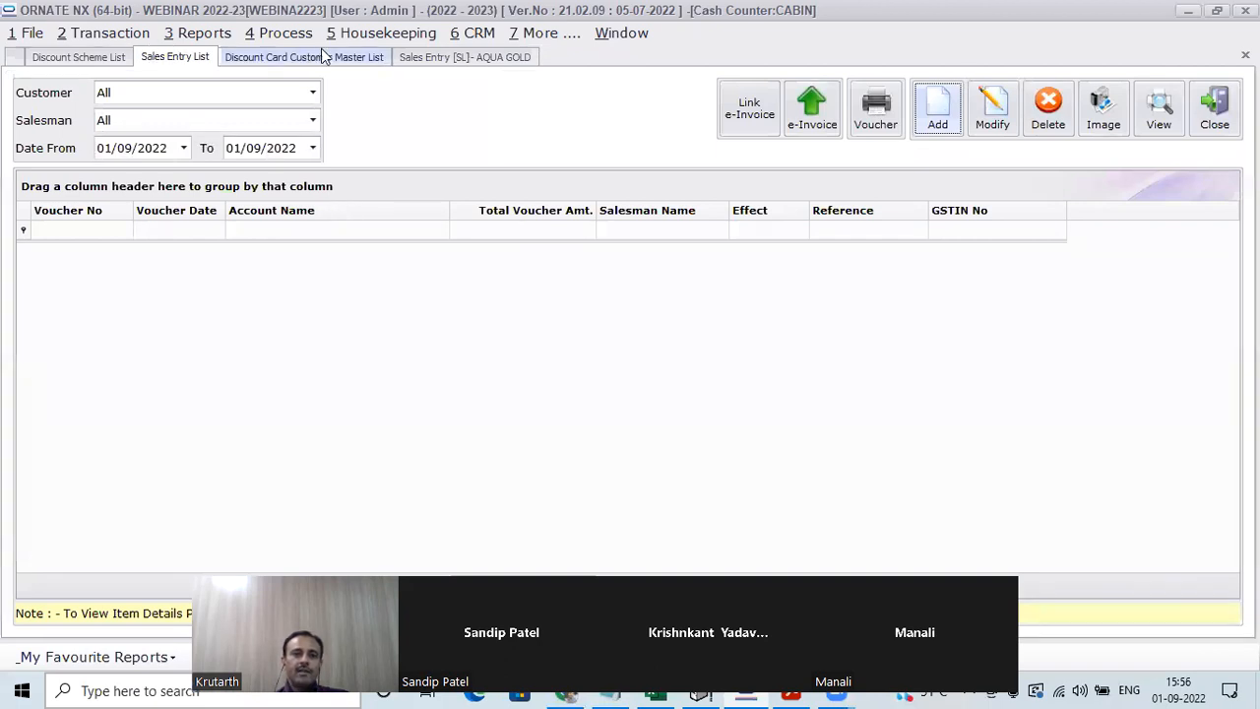
left_click(463, 57)
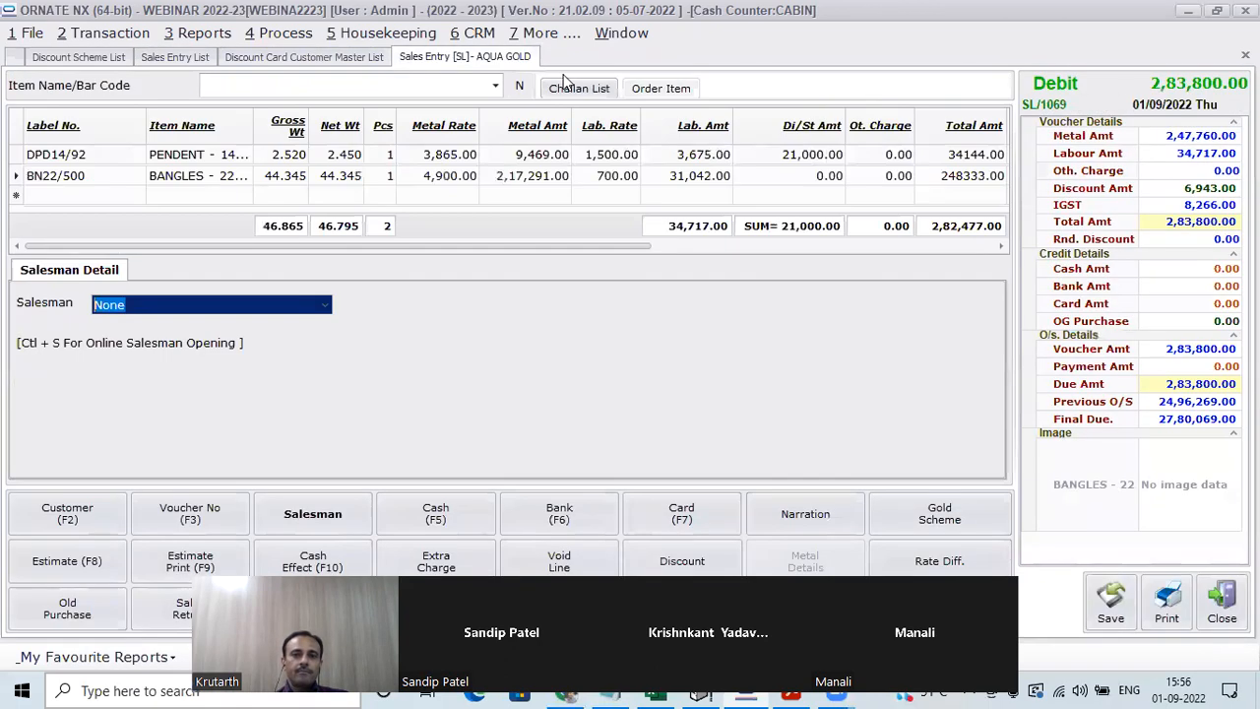
left_click(1217, 604)
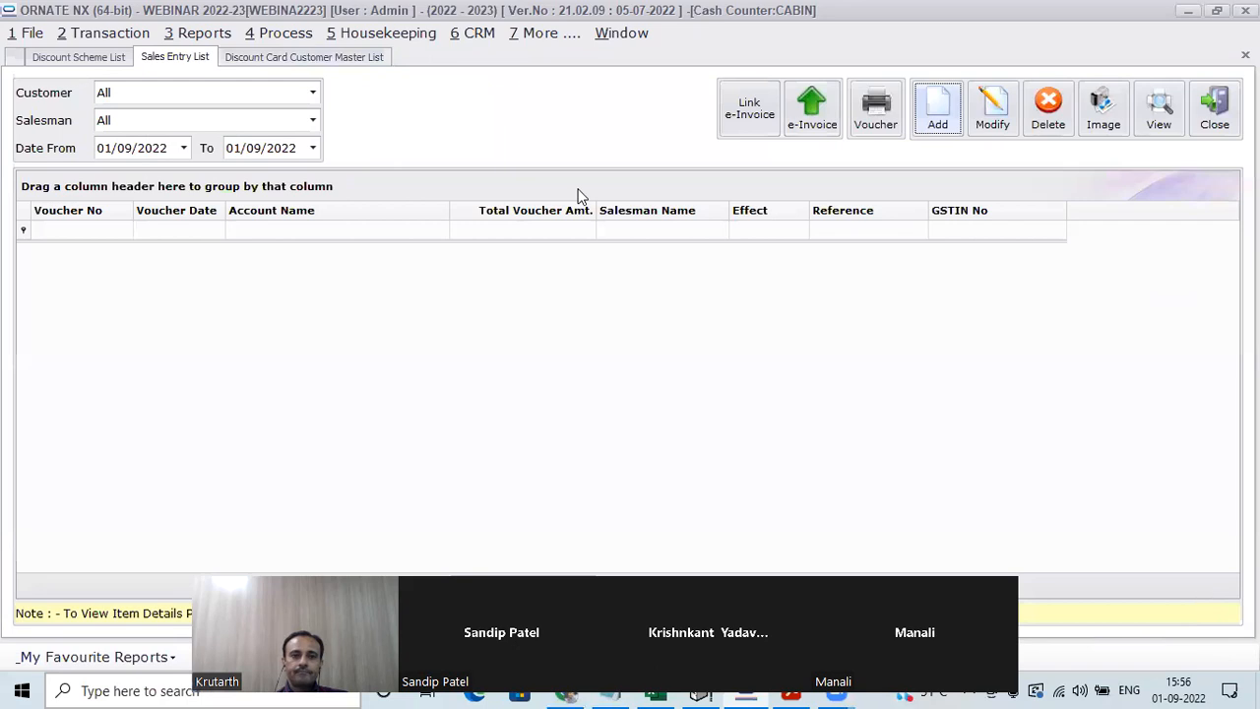
Open the Variety Wise scheme and view its auto discount rules and the first rule's Apply For options
left_click(79, 57)
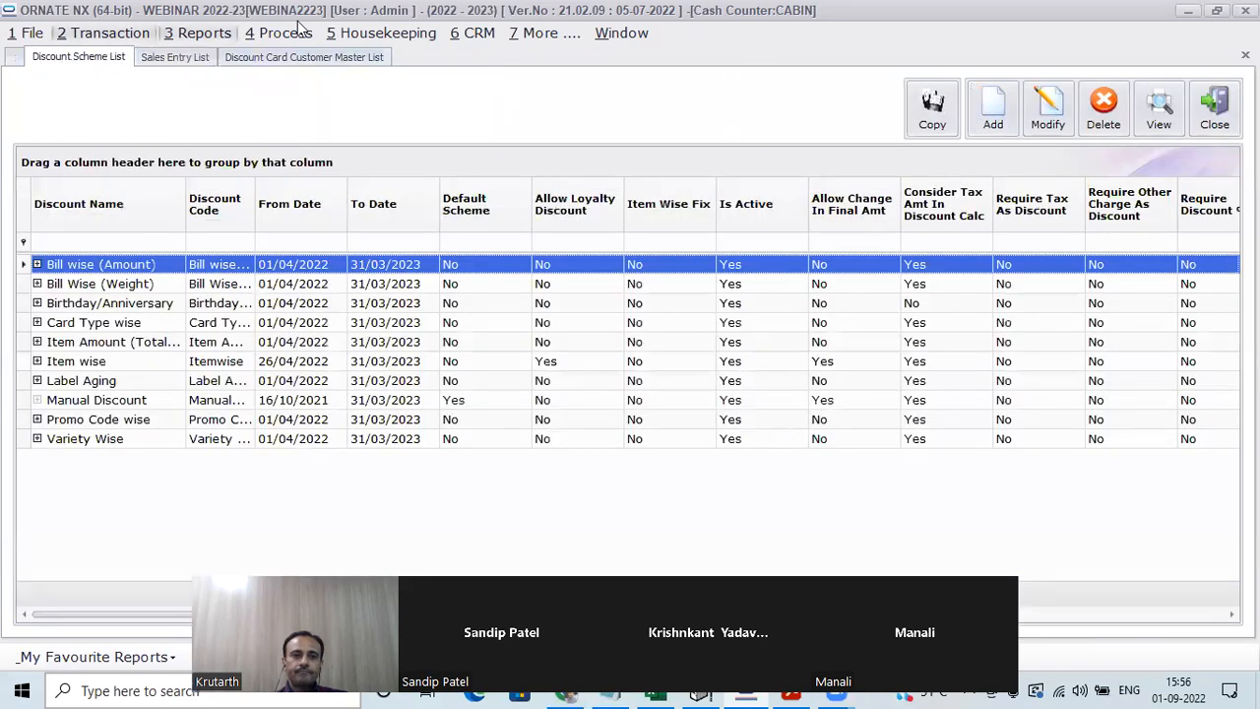
double_click(79, 439)
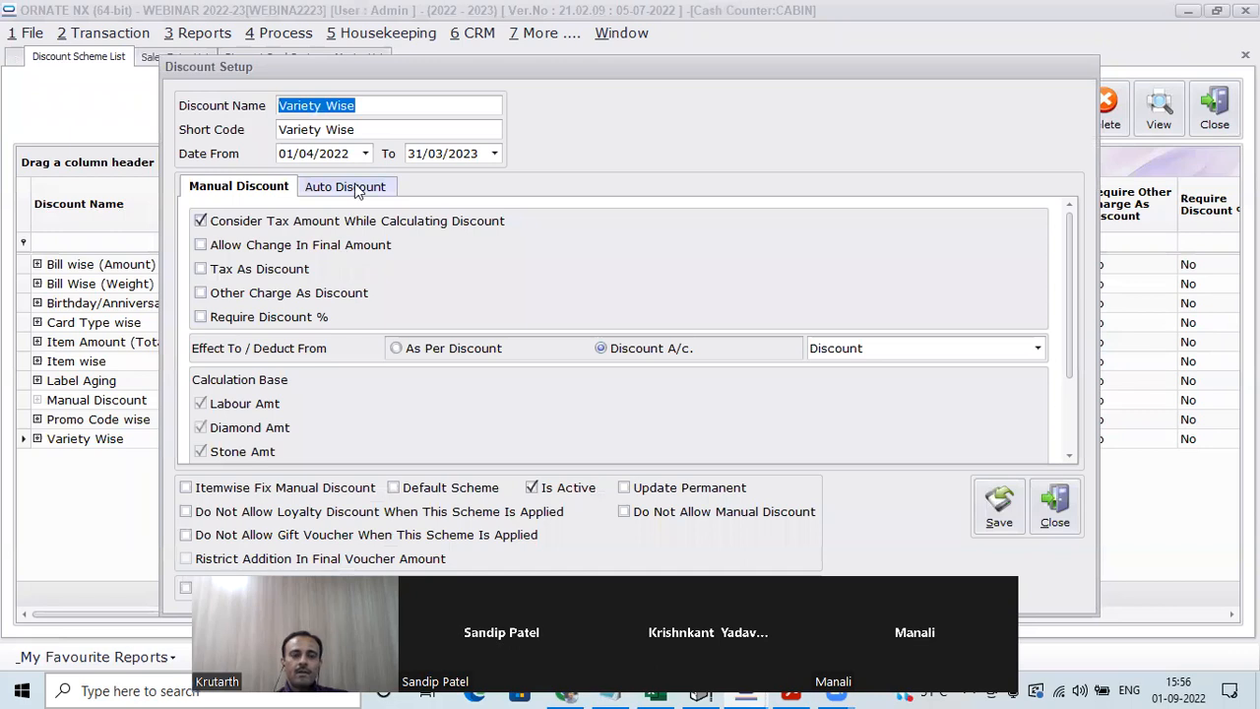
left_click(352, 189)
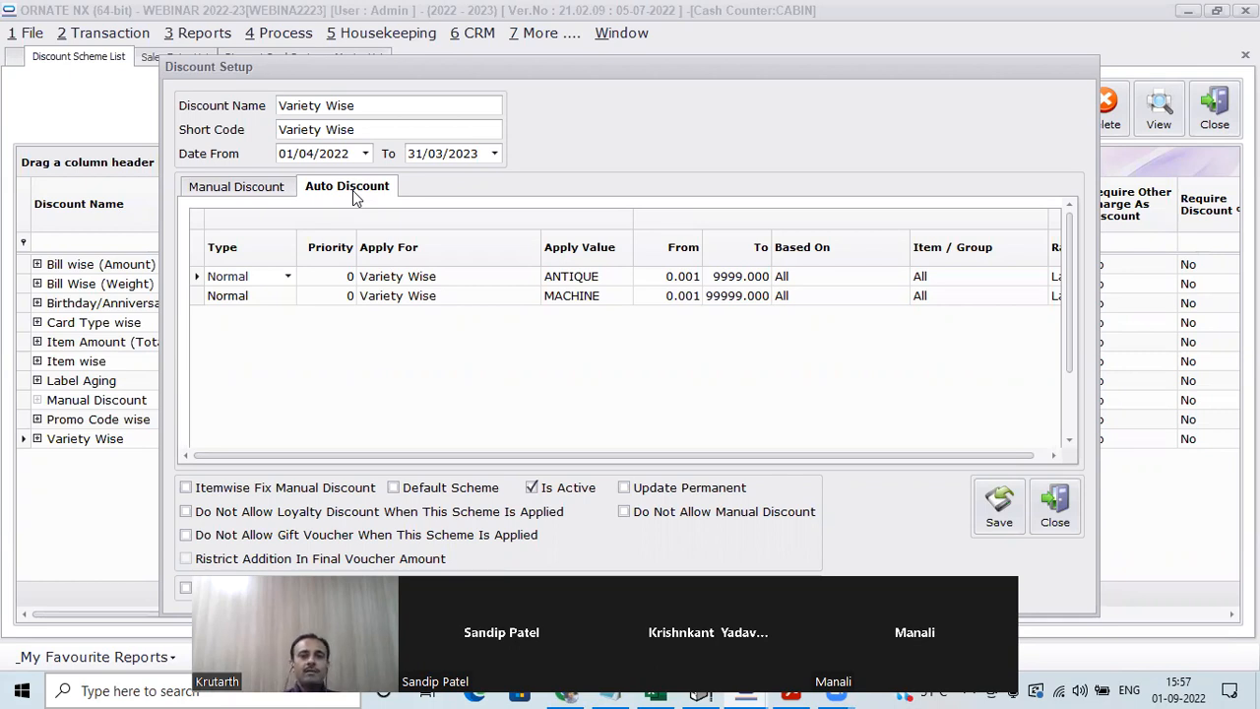
left_click(386, 278)
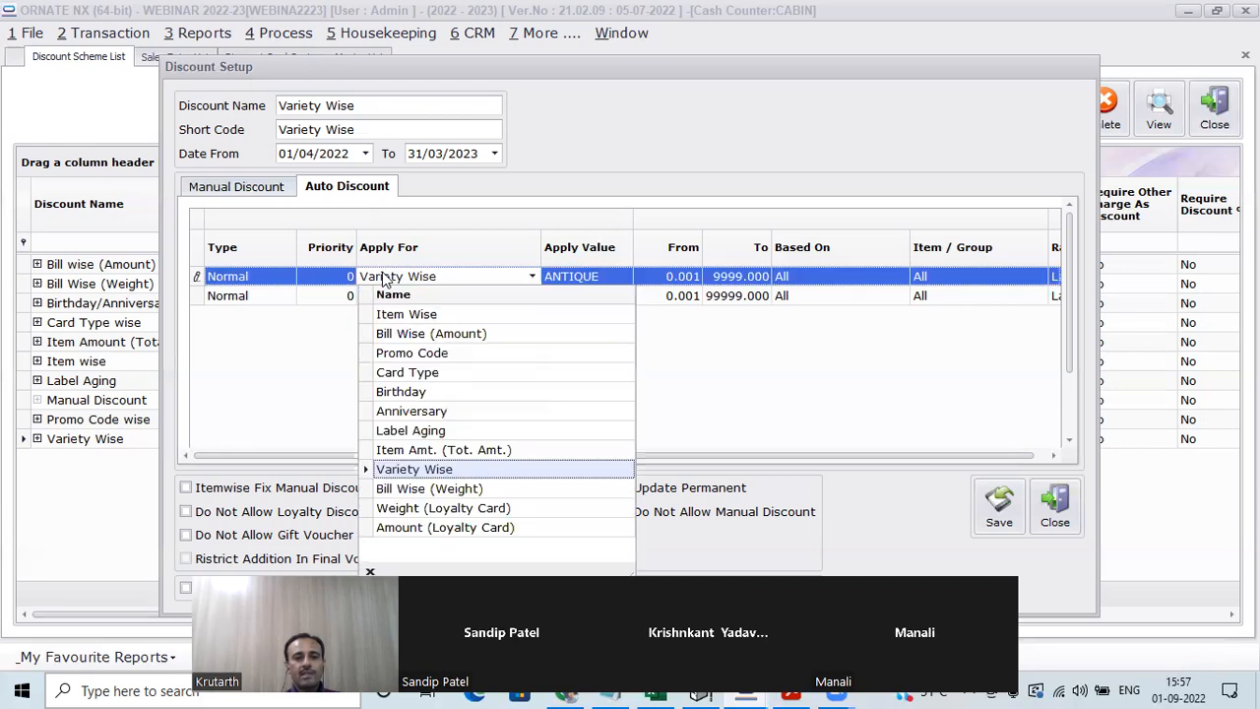
key("Down")
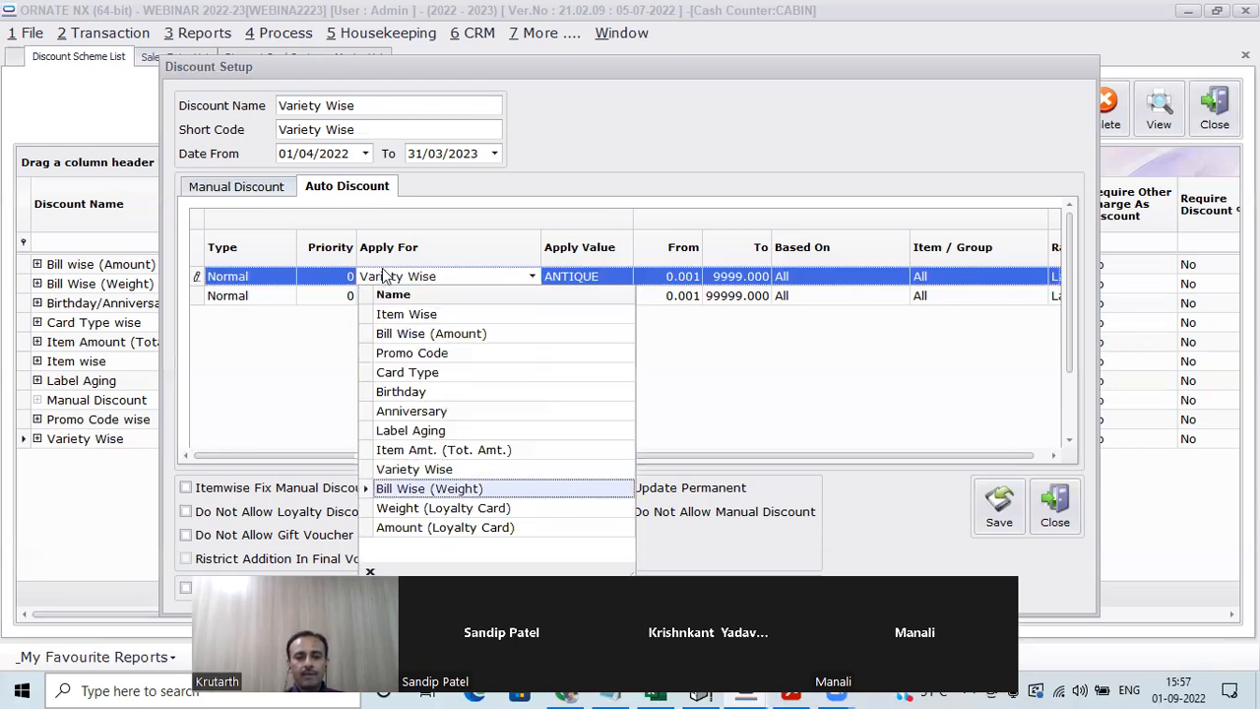
key("Return")
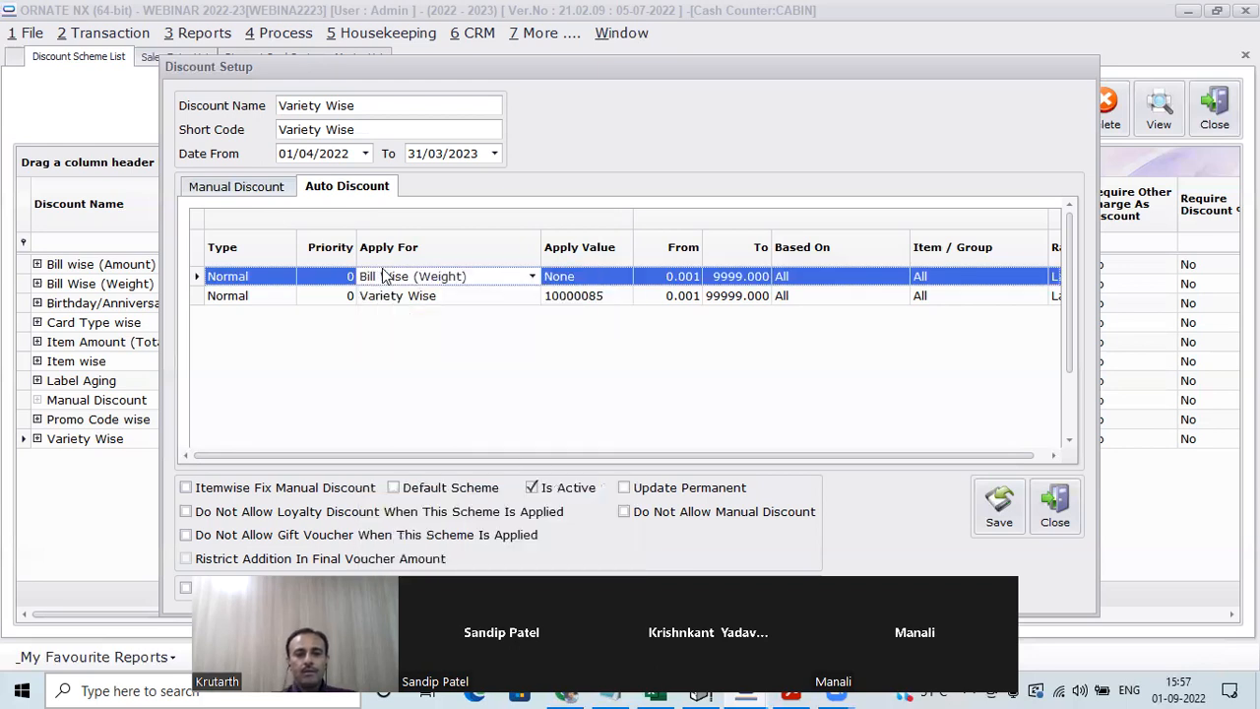
left_click(1052, 520)
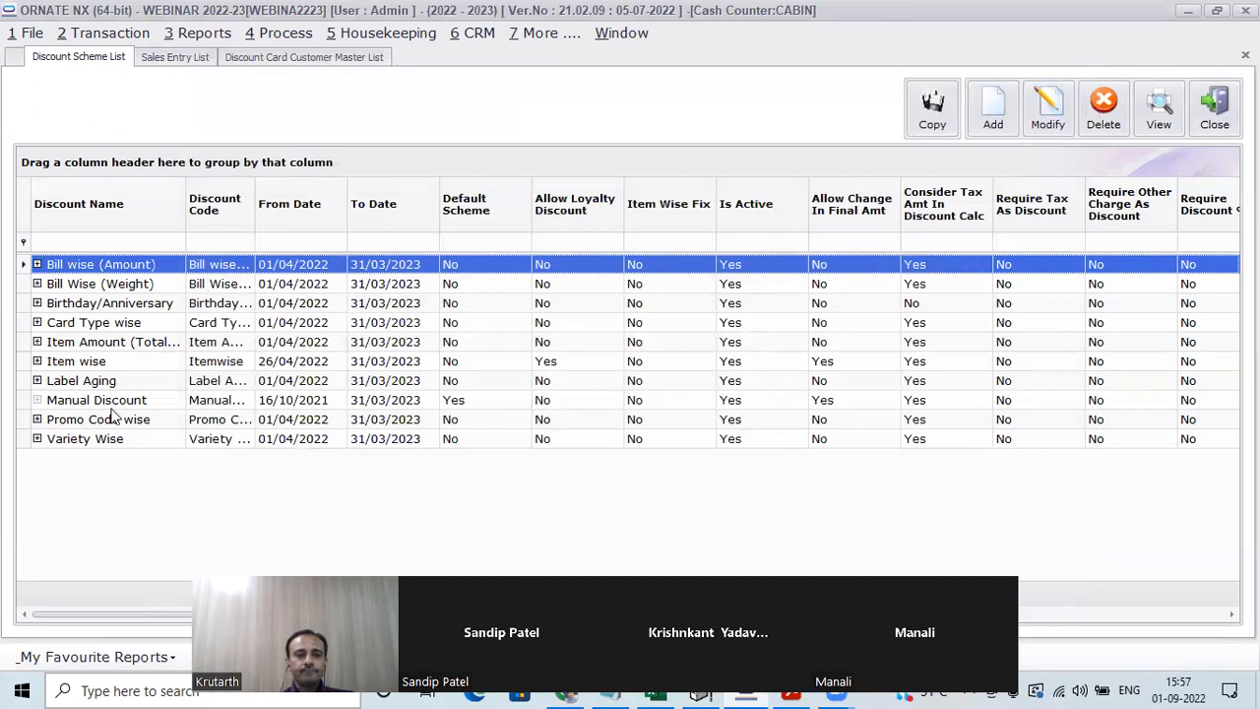
Reopen the Variety Wise scheme, review the first auto discount rule across to its labour discount value, and close the setup without saving
left_click(98, 441)
double_click(98, 441)
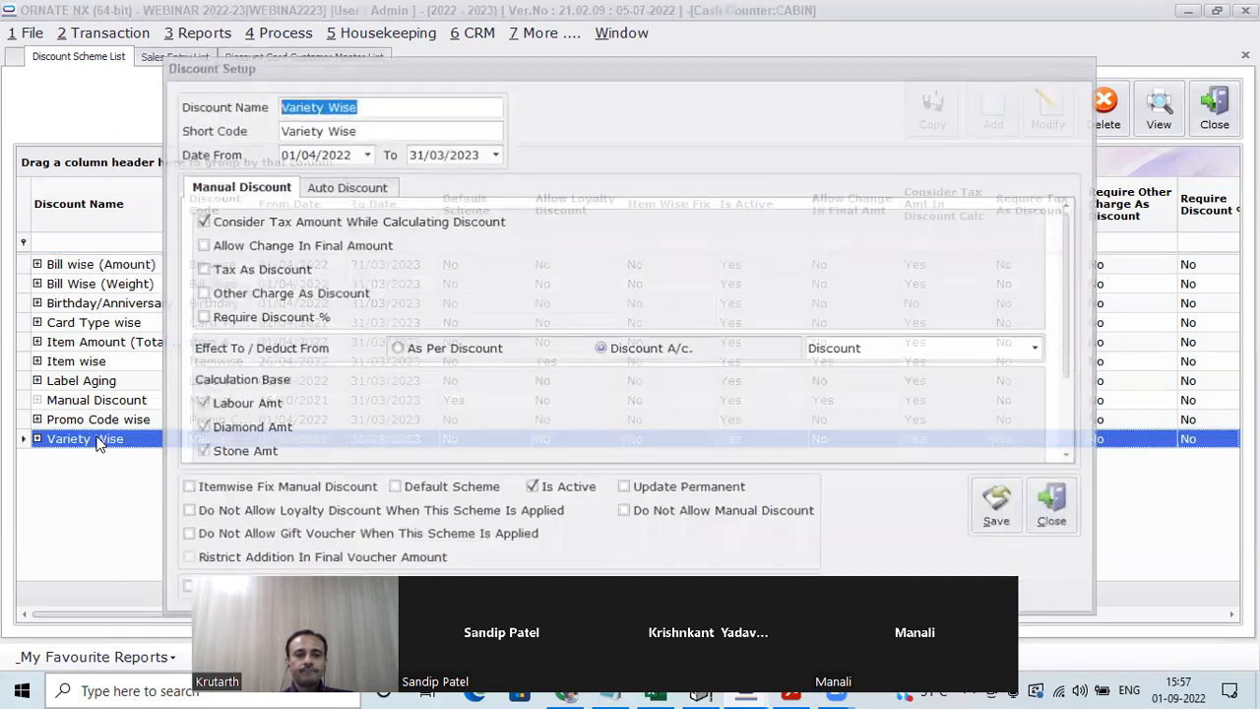
left_click(358, 196)
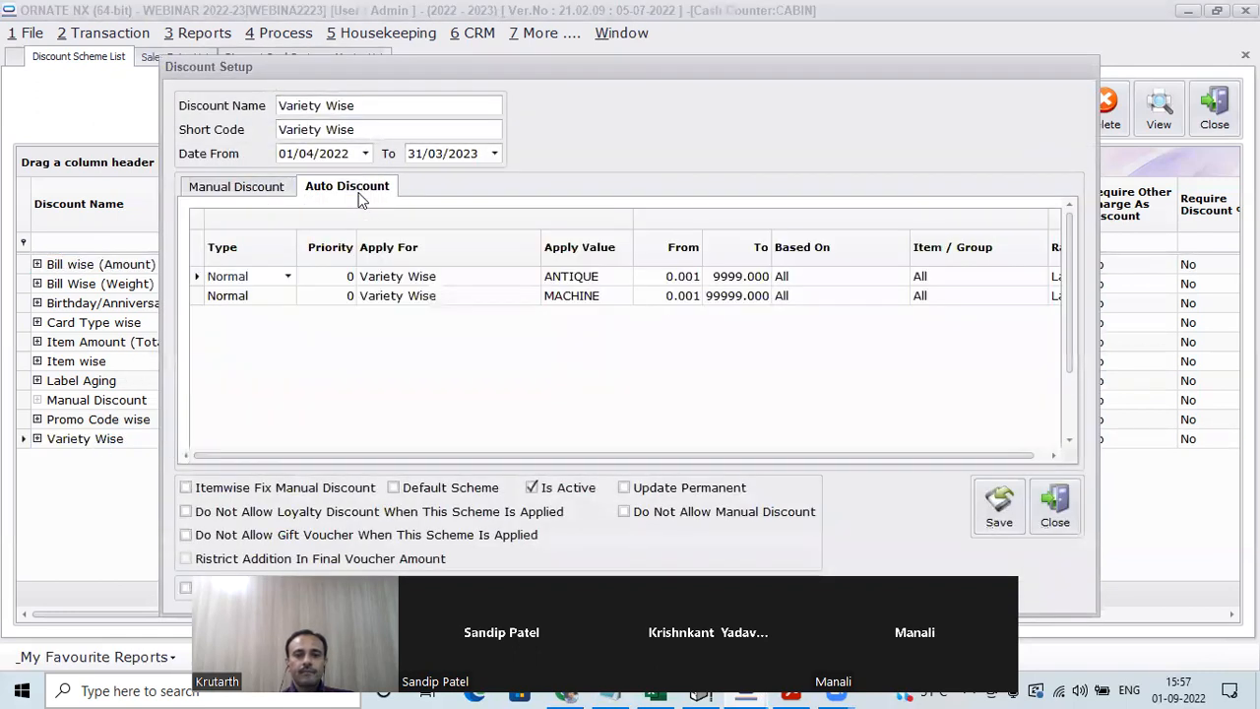
left_click(371, 281)
key("Return")
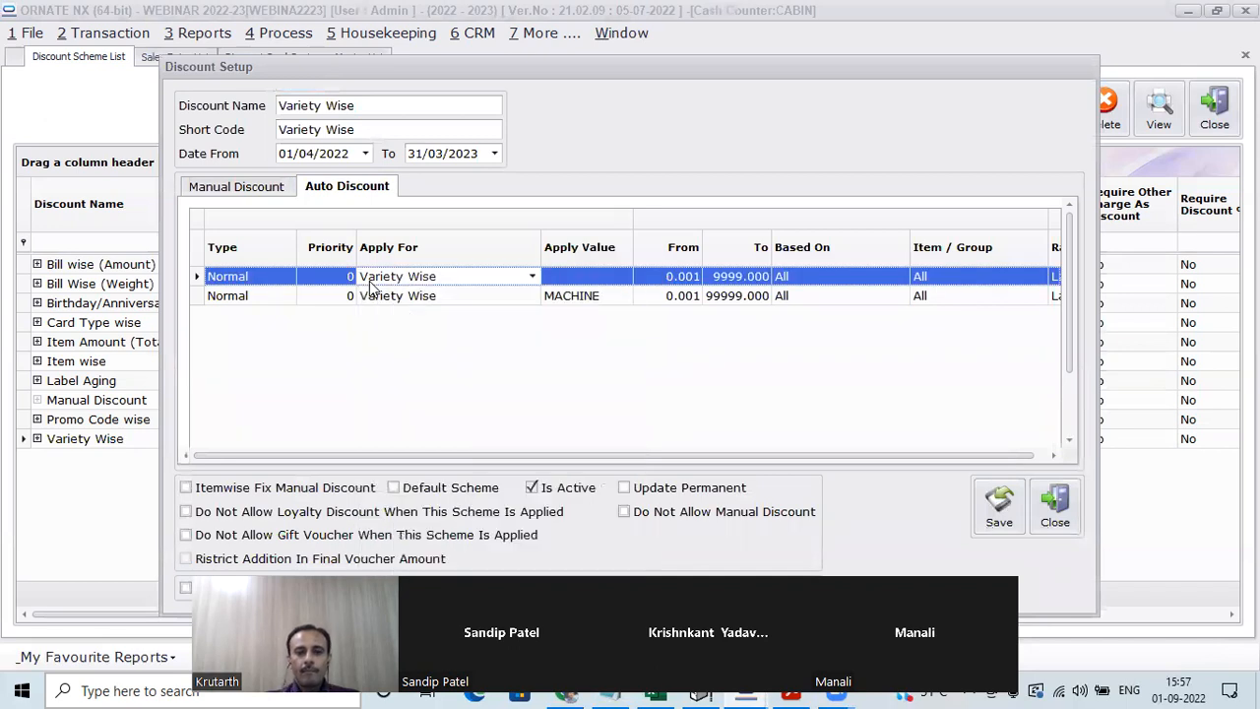
key("Tab")
key("Tab")
key("Tab")
key("Tab")
key("Tab")
key("Tab")
key("Tab")
key("Tab")
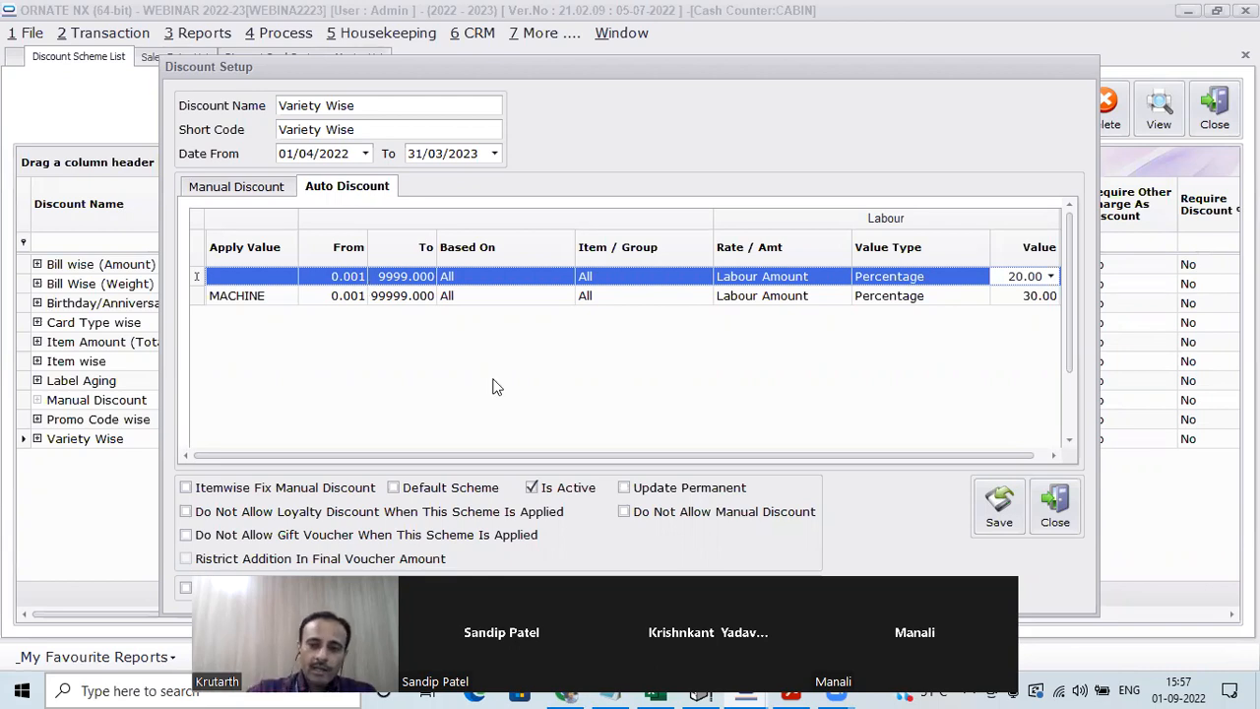
left_click(1058, 526)
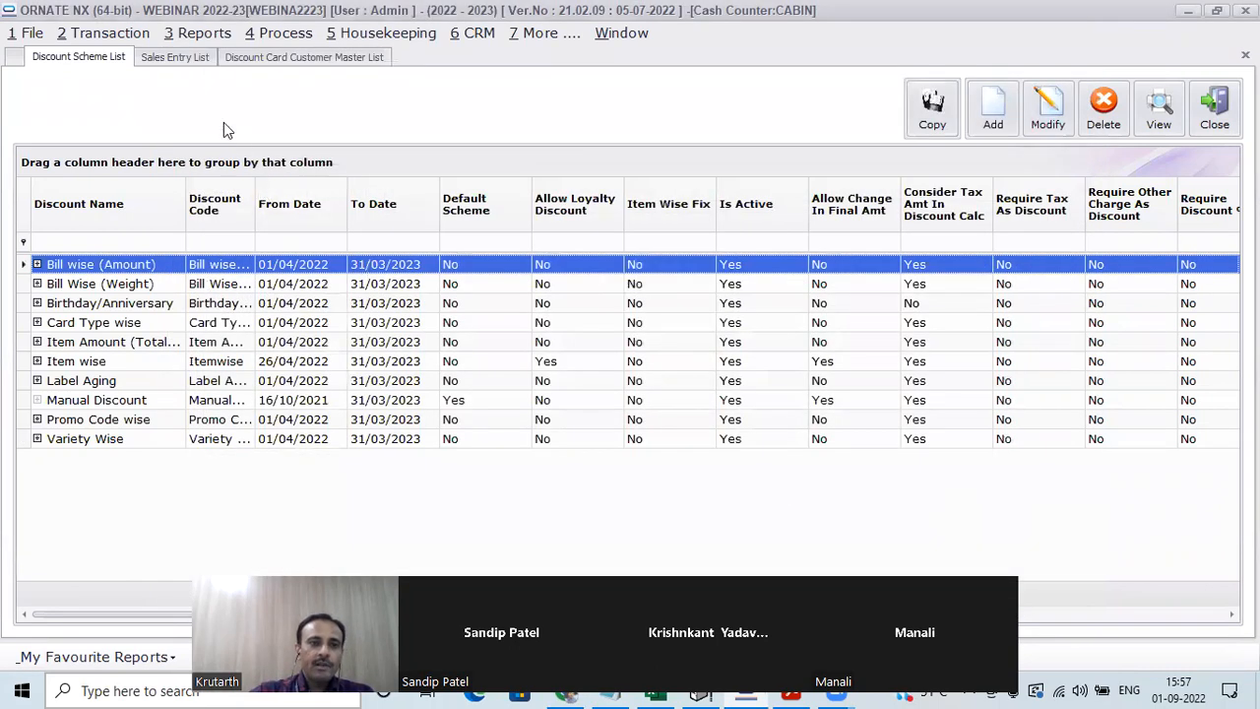
Start a new sales voucher and add the bangles with label BN22/500
left_click(177, 57)
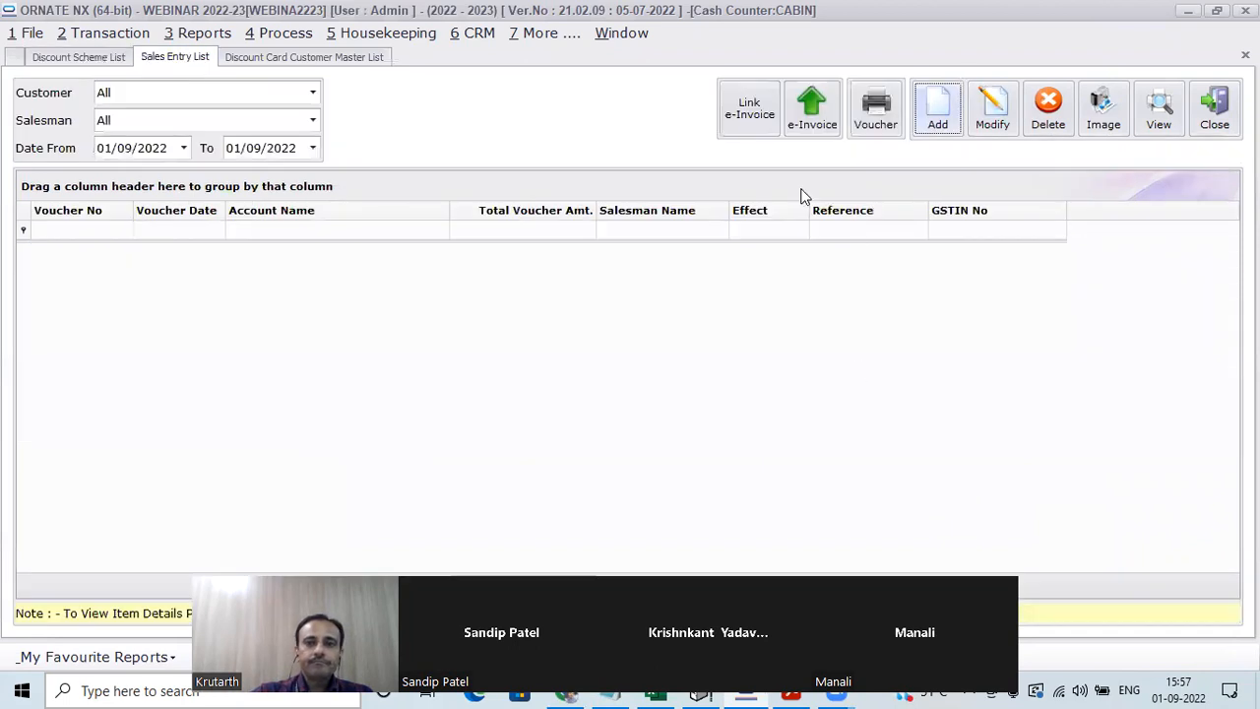
left_click(939, 108)
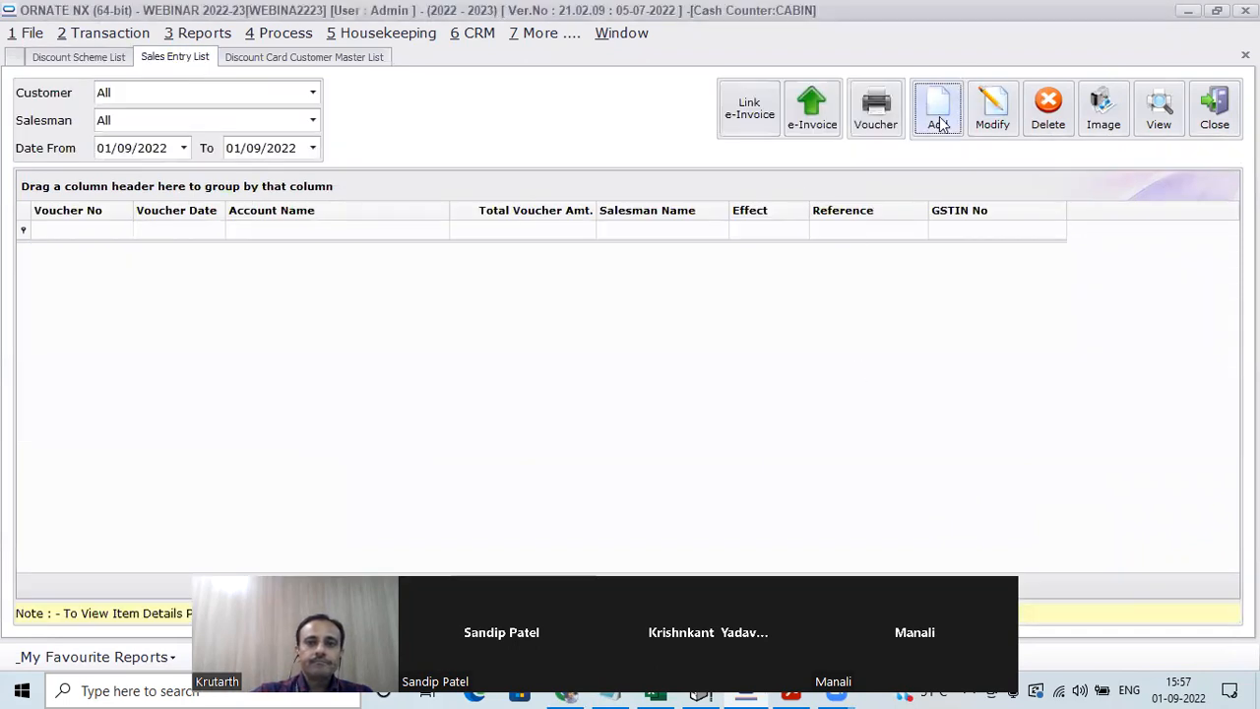
key("Return")
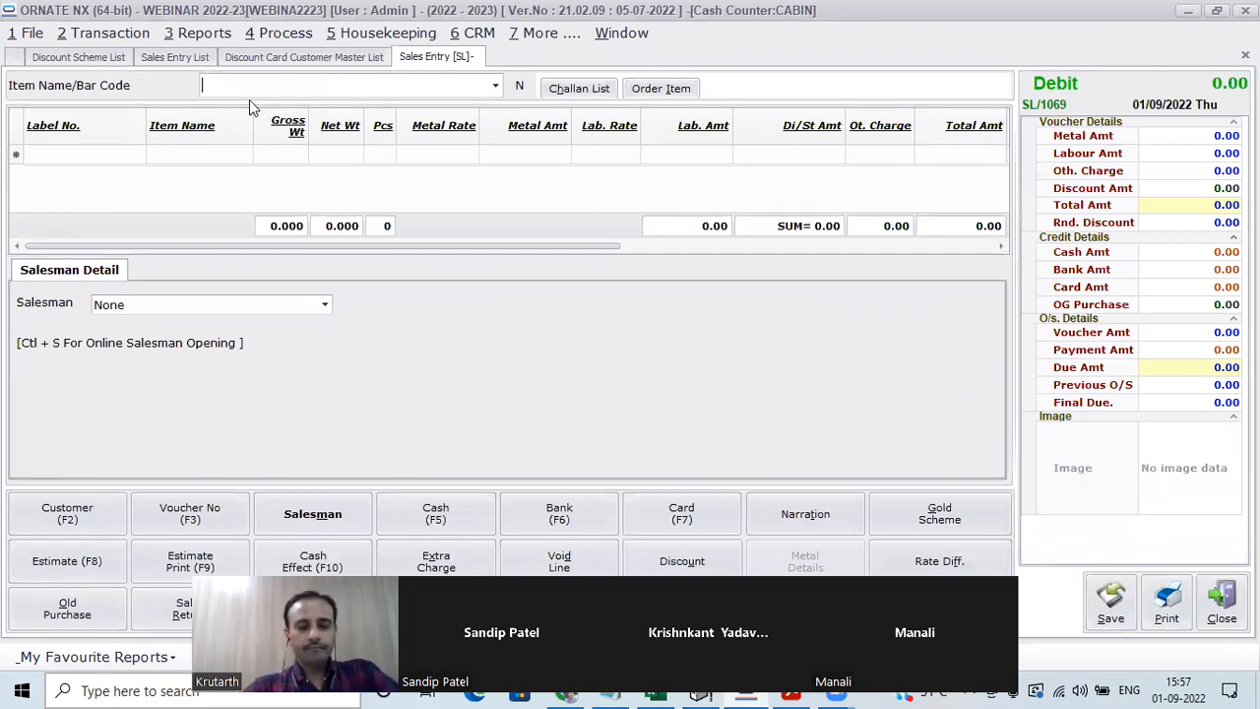
type("BN2")
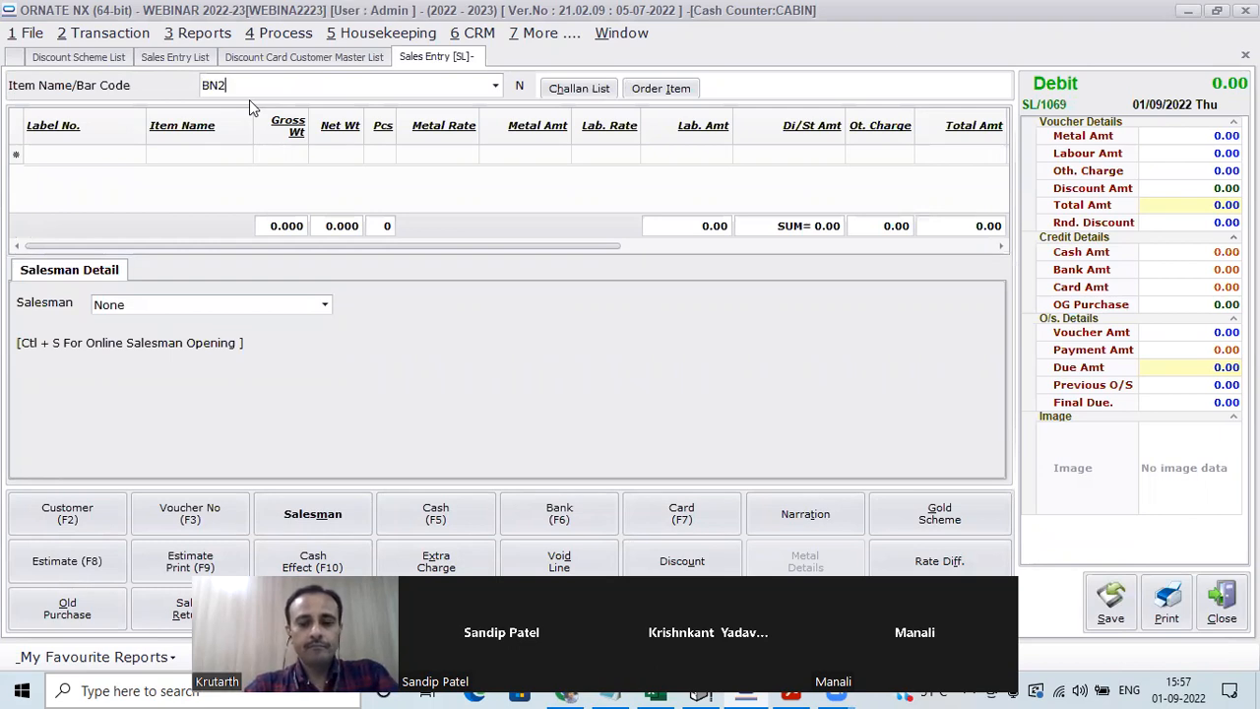
type("2/500")
key("Return")
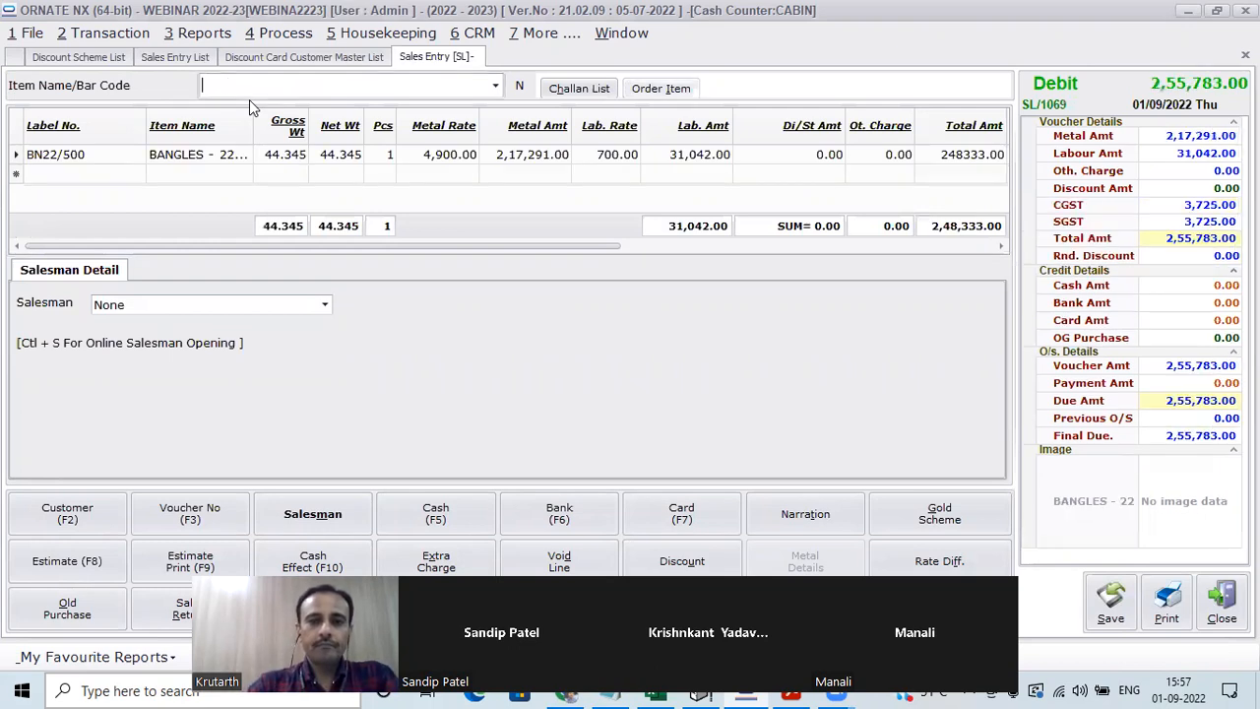
Apply the Variety Wise discount scheme to the BN22/500 voucher, and close the voucher without saving
left_click(664, 567)
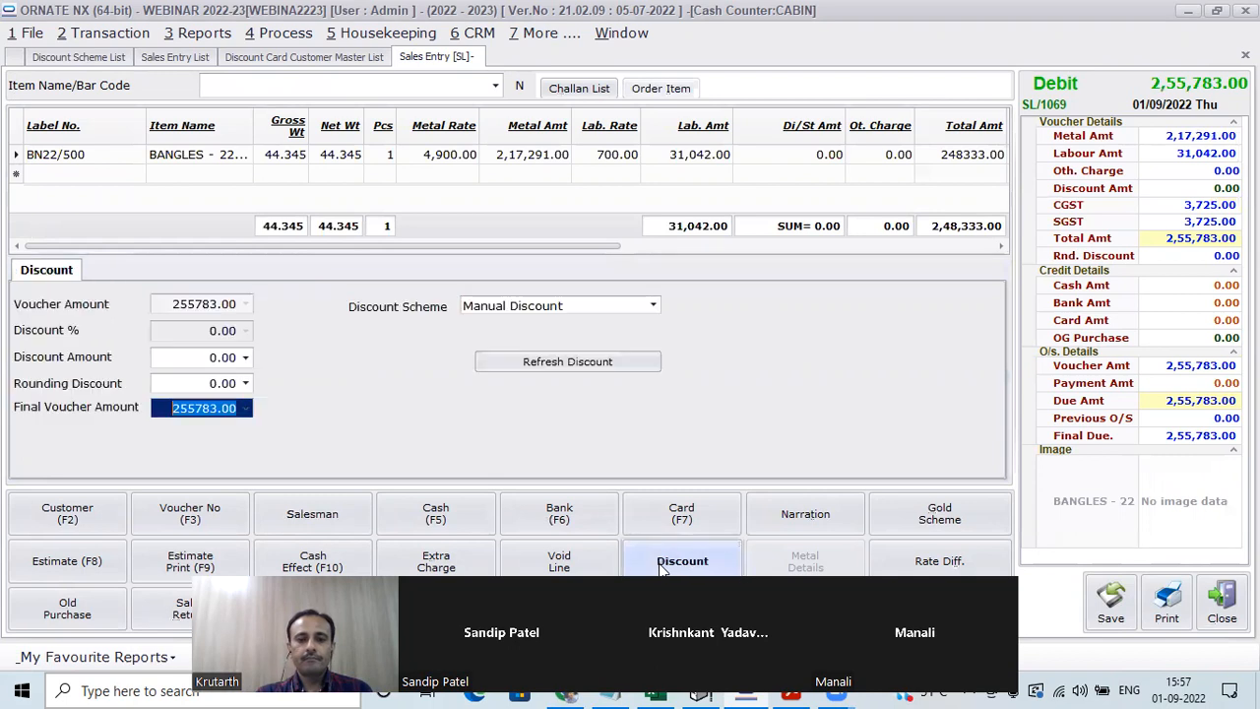
left_click(585, 308)
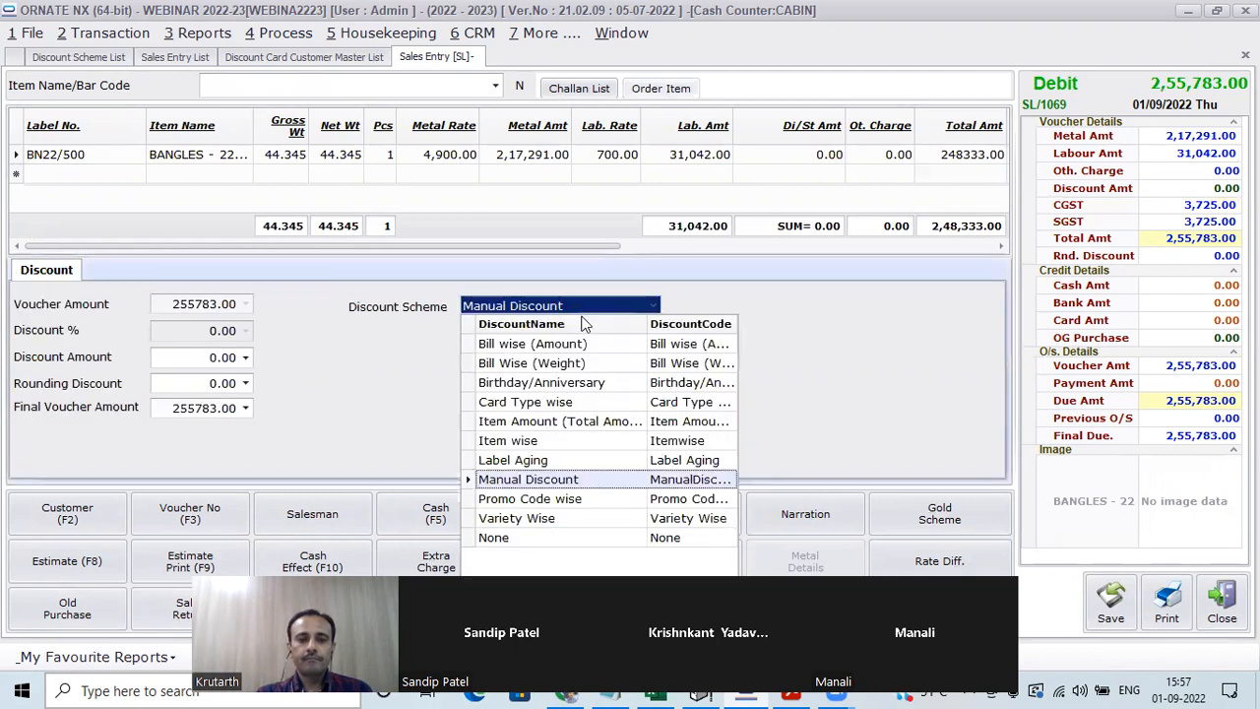
left_click(579, 519)
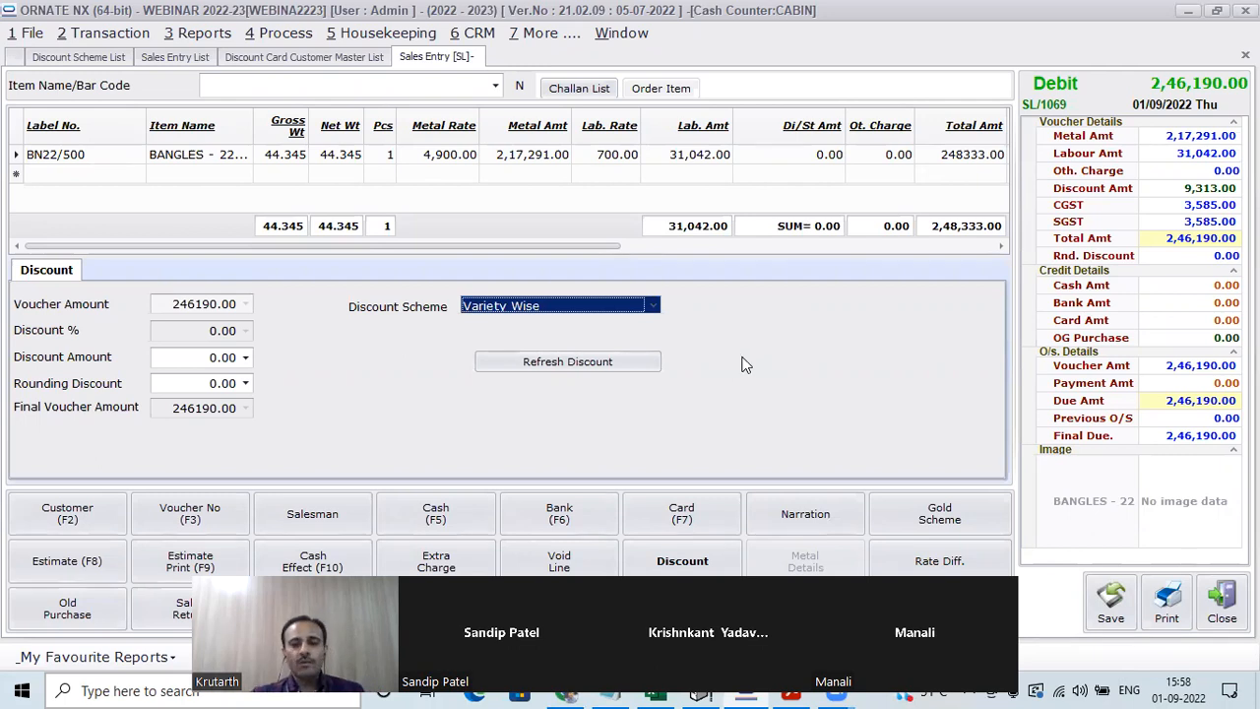
left_click(1219, 606)
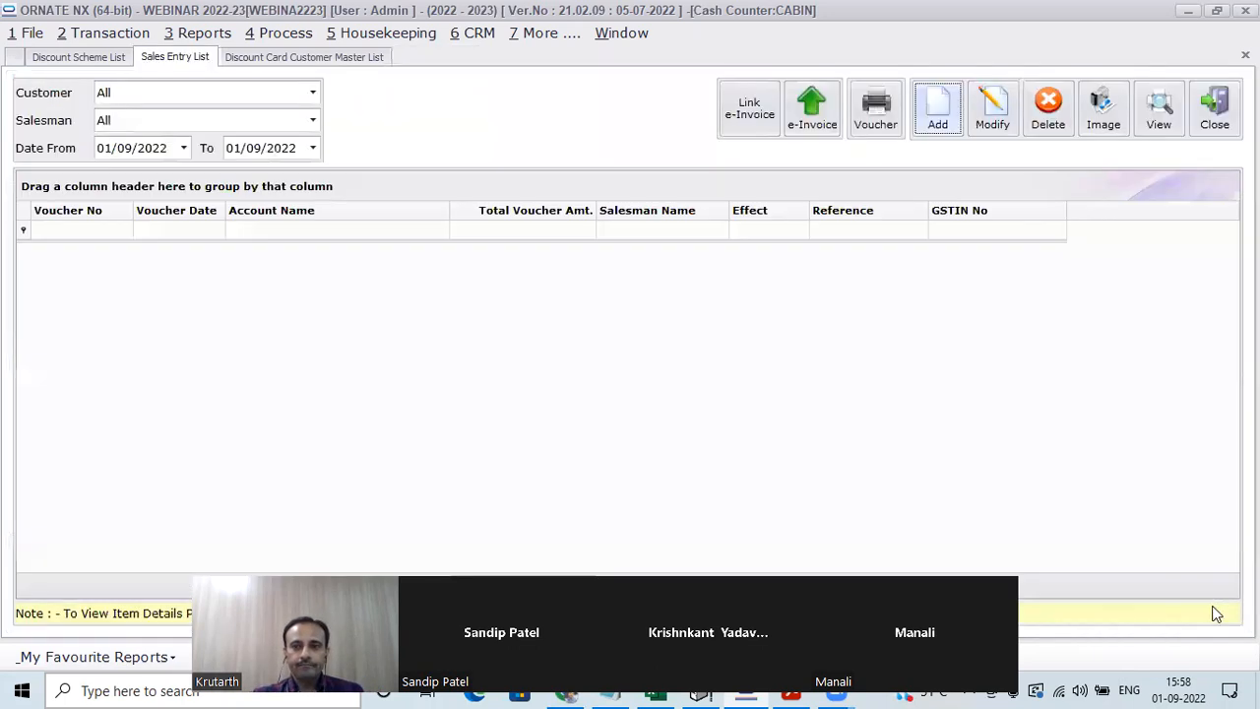
Open the Bill Wise (Weight) scheme, review its auto discount weight ranges and labour discount values, and close the setup without saving
left_click(73, 57)
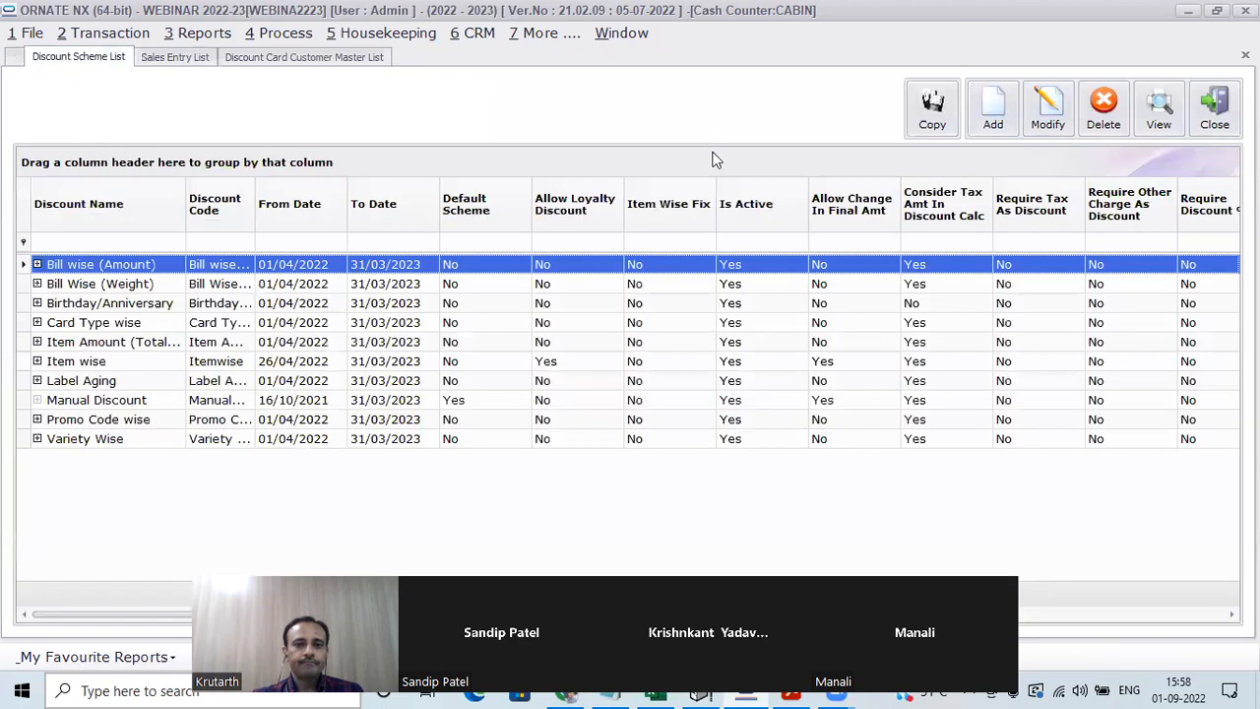
left_click(168, 286)
double_click(167, 287)
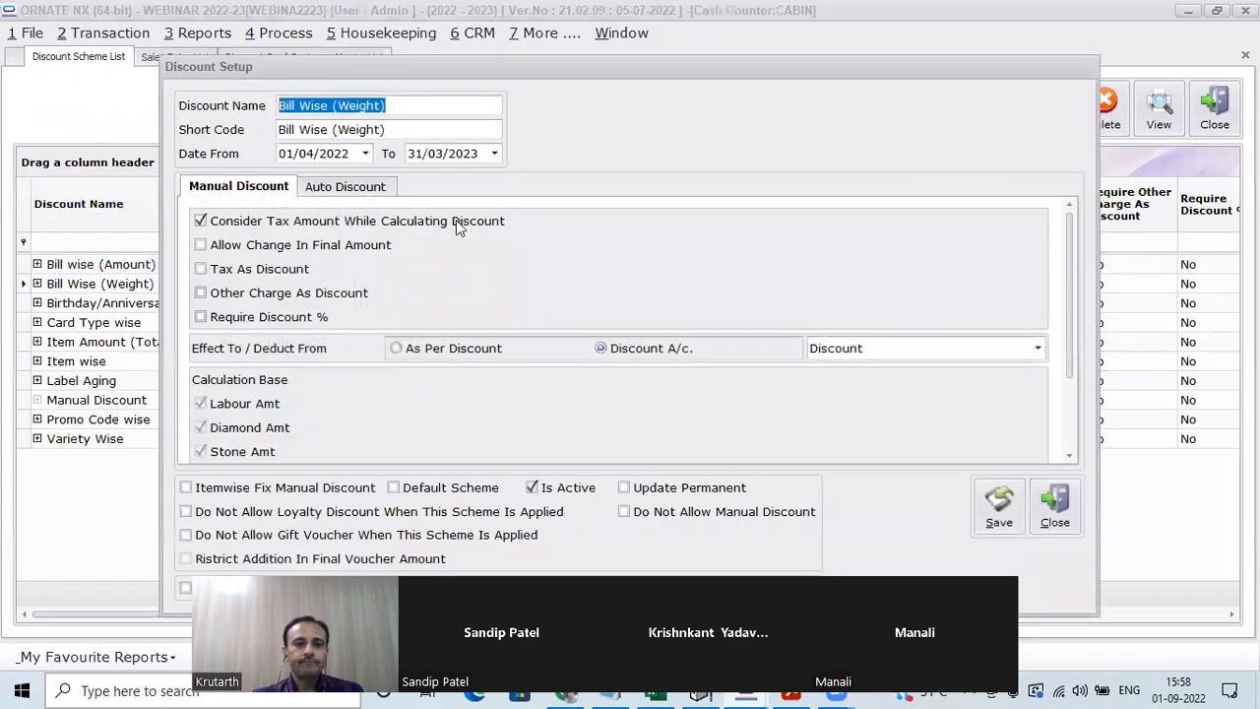
left_click(347, 186)
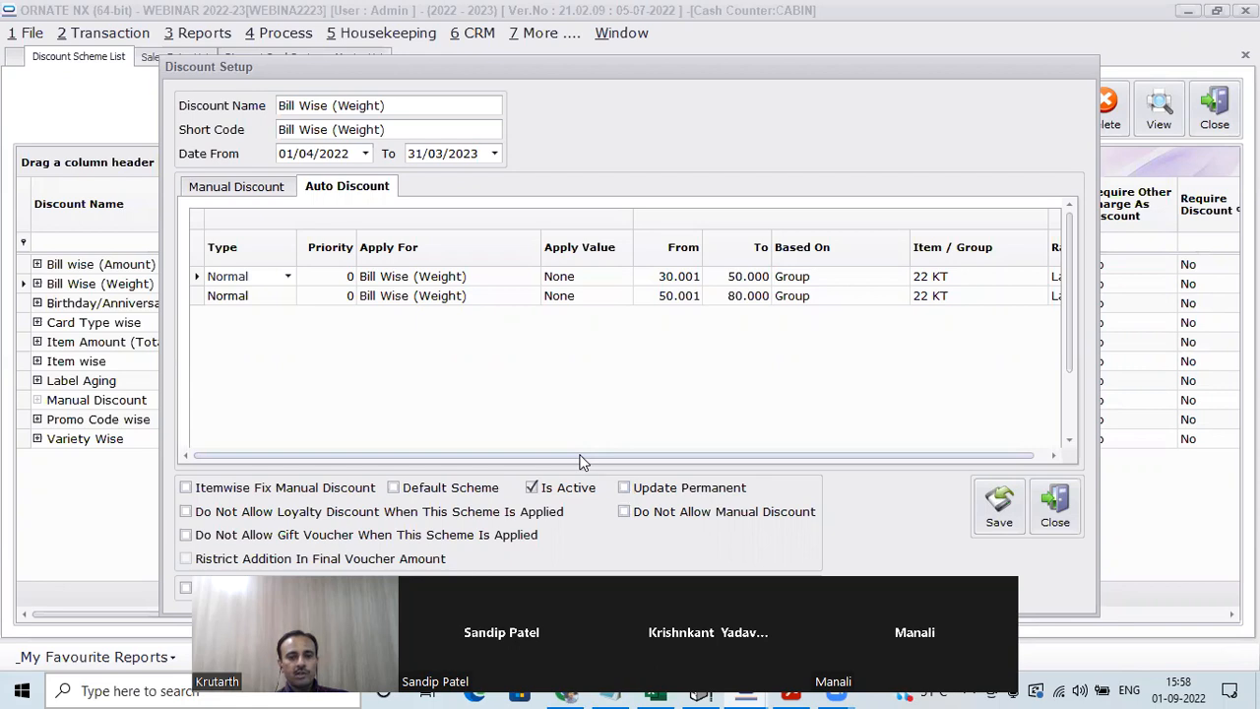
left_click_drag(582, 460, 658, 461)
left_click(645, 279)
key("Tab")
key("Tab")
key("Tab")
key("Tab")
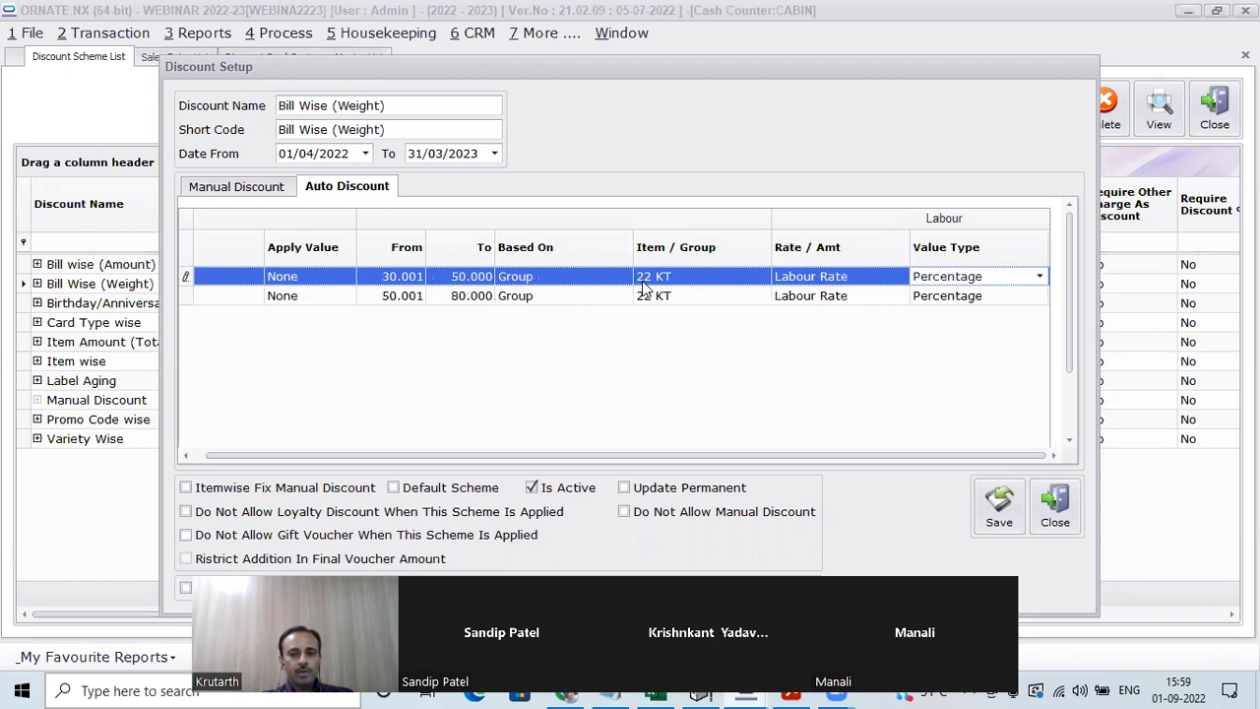
key("Tab")
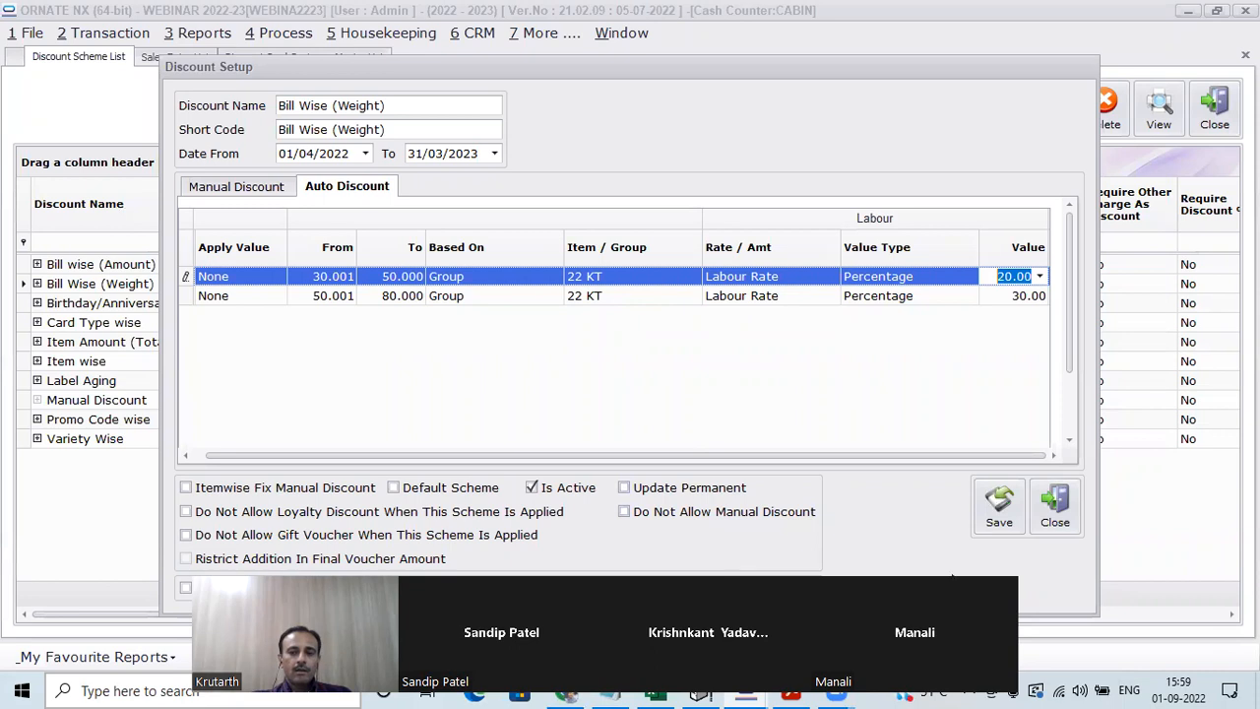
left_click(1043, 496)
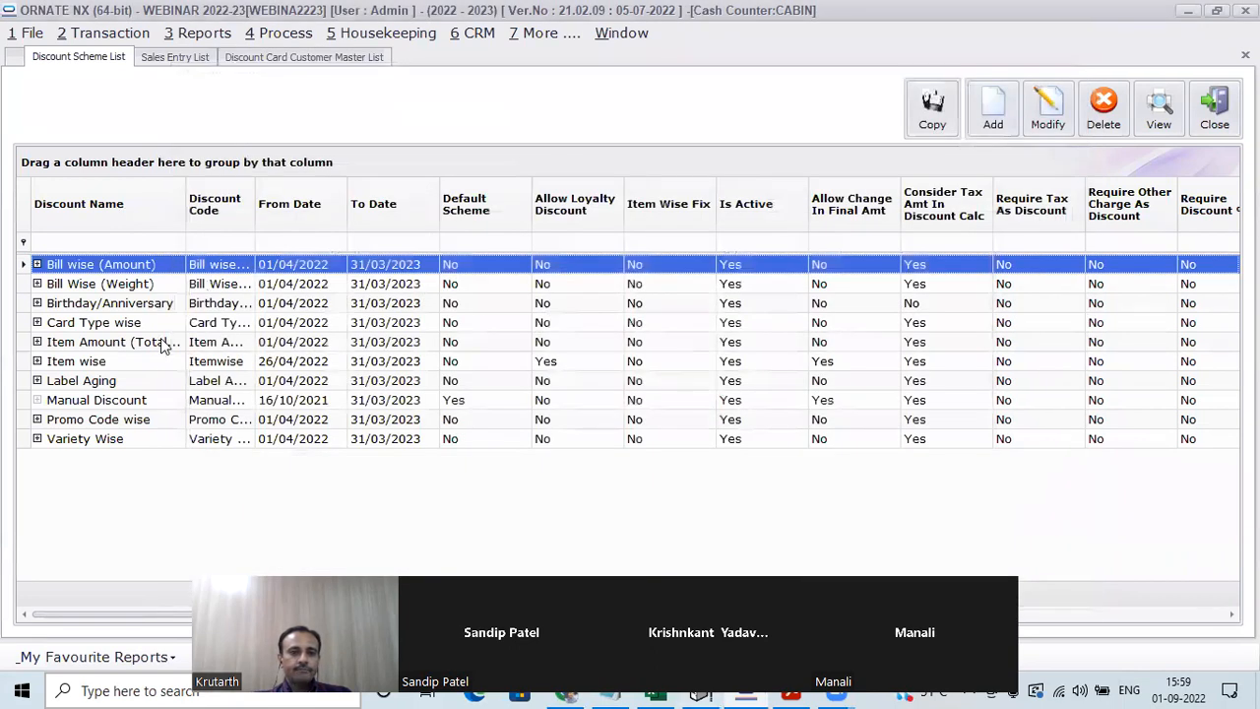
Start a new sales voucher and add the bangles with label BN22/432
left_click(160, 55)
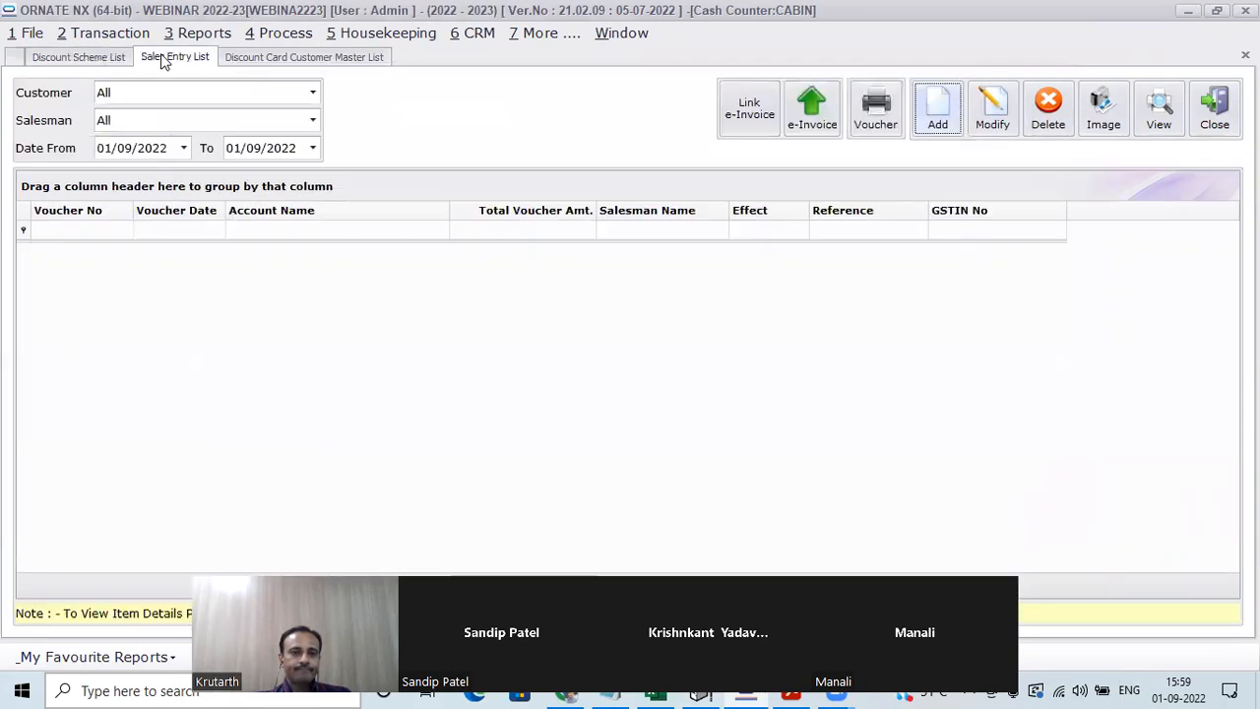
left_click(941, 123)
key("Return")
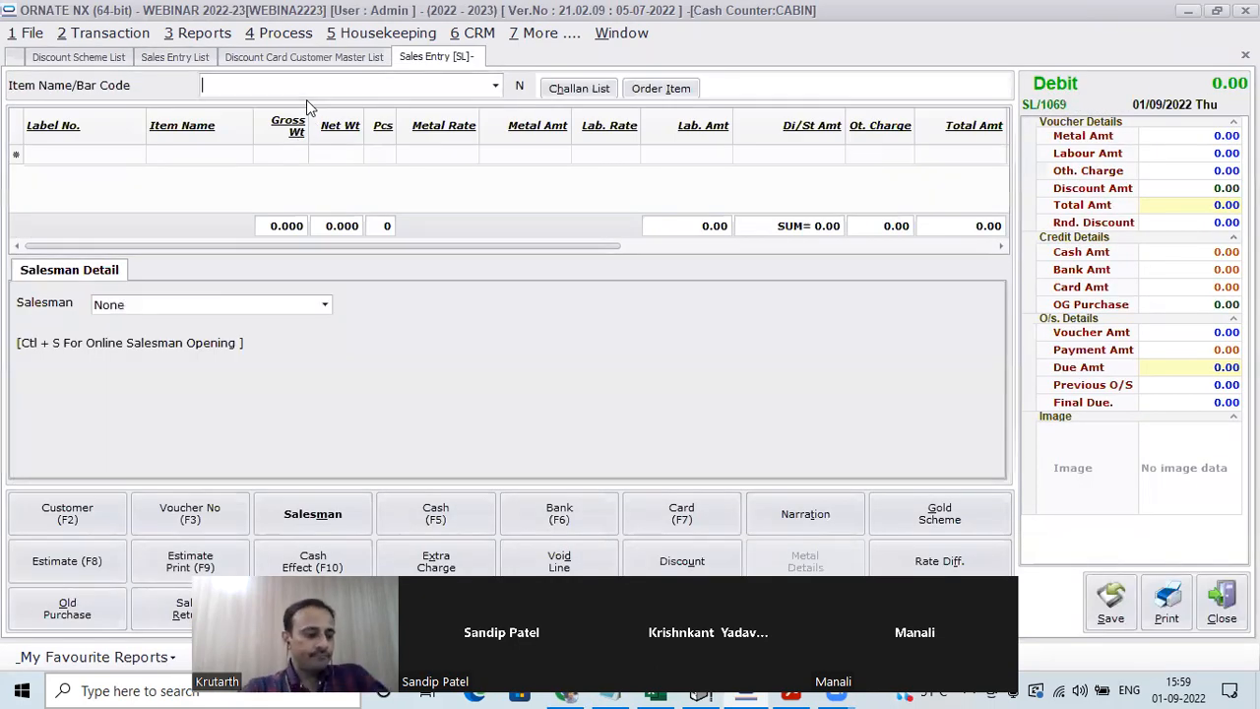
type("BN")
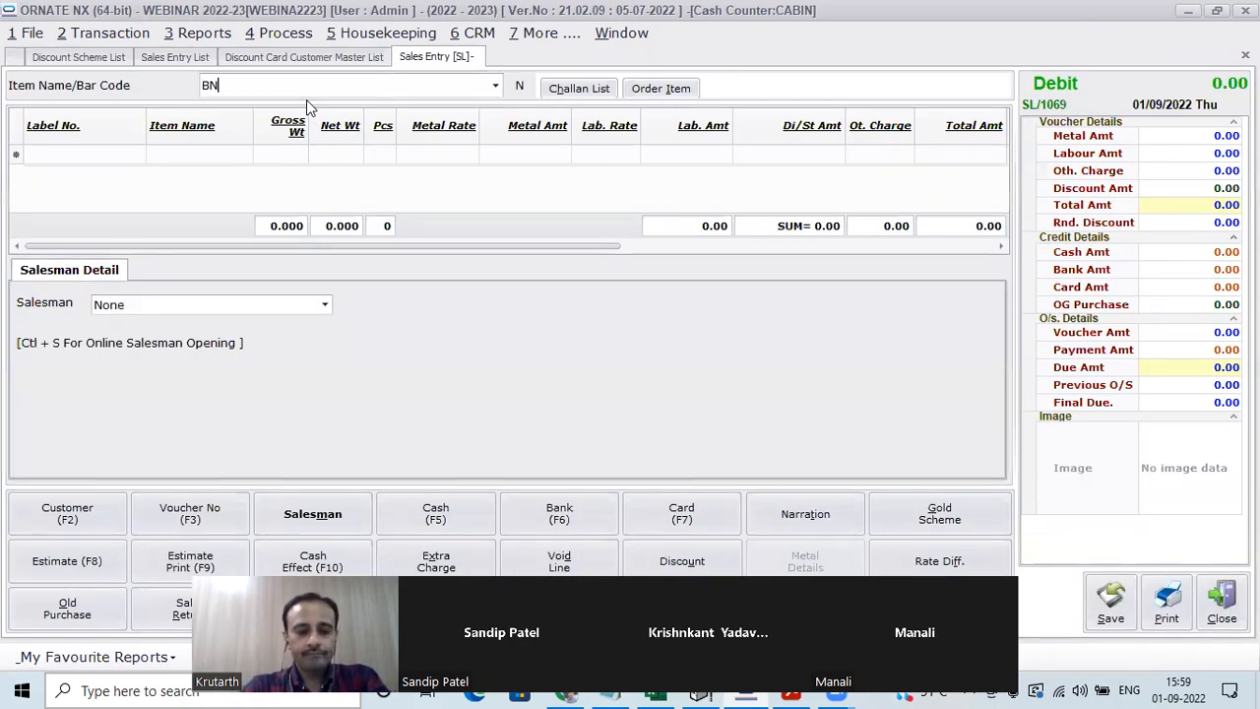
type("22/")
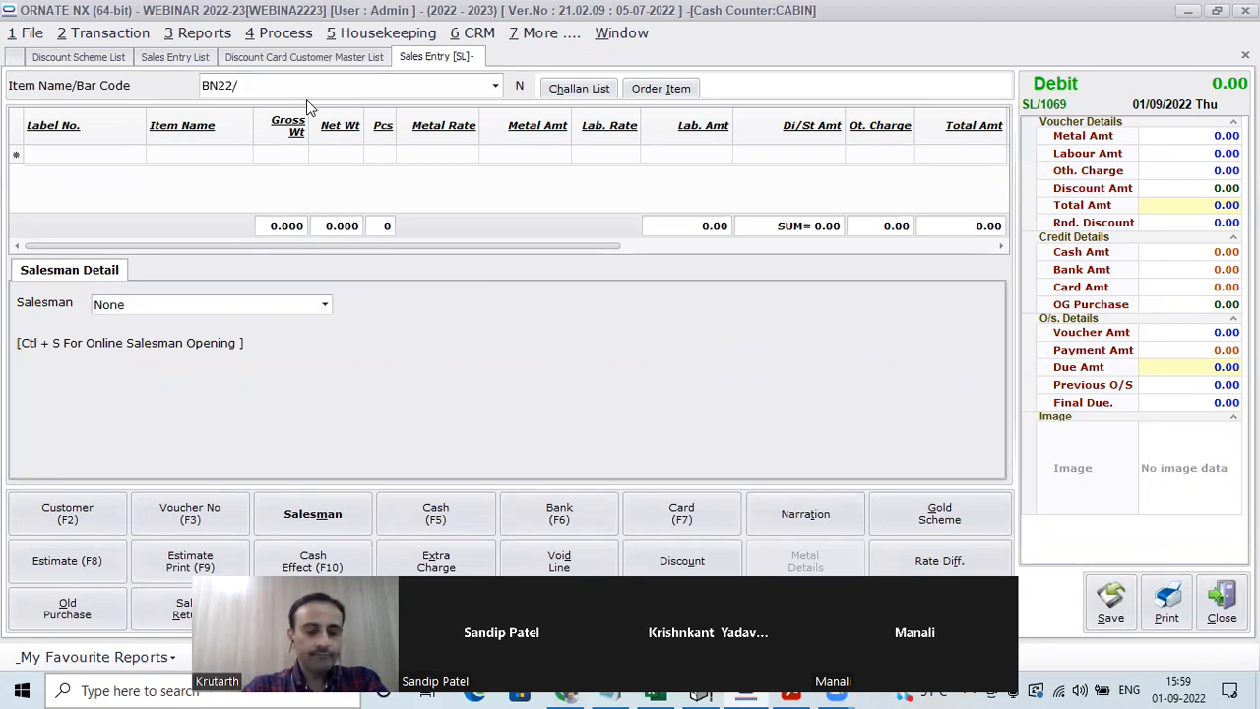
type("4")
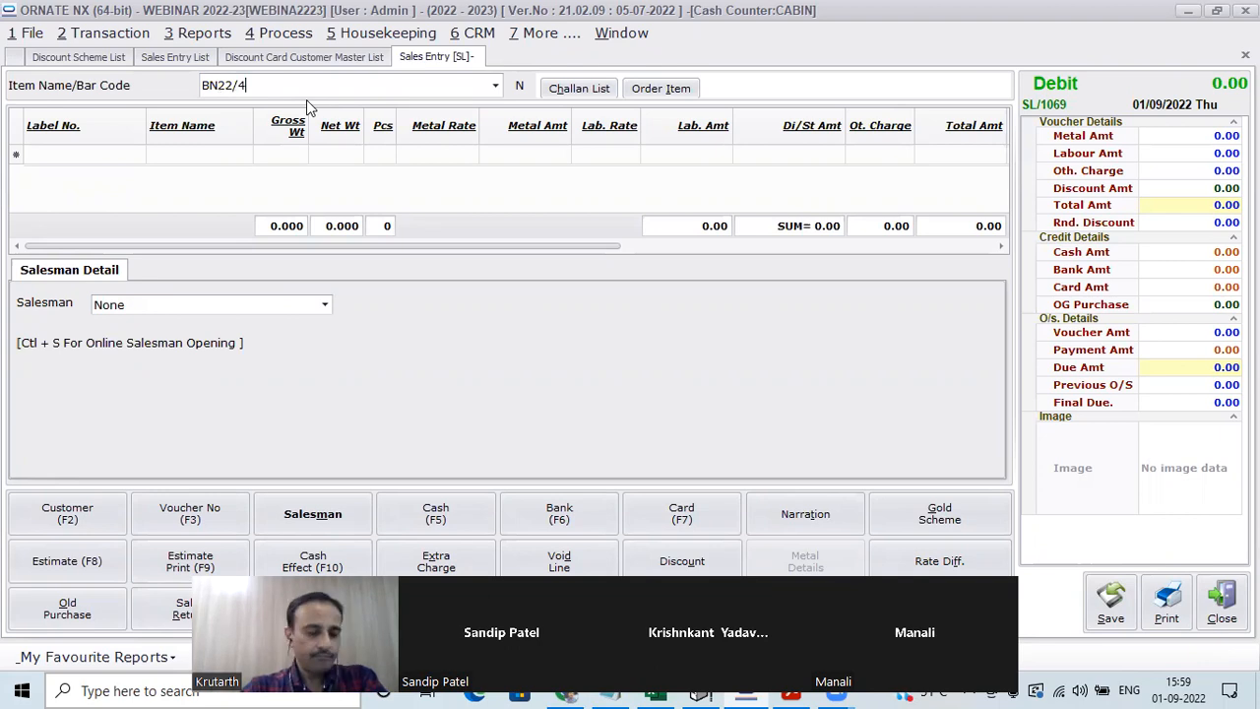
type("32")
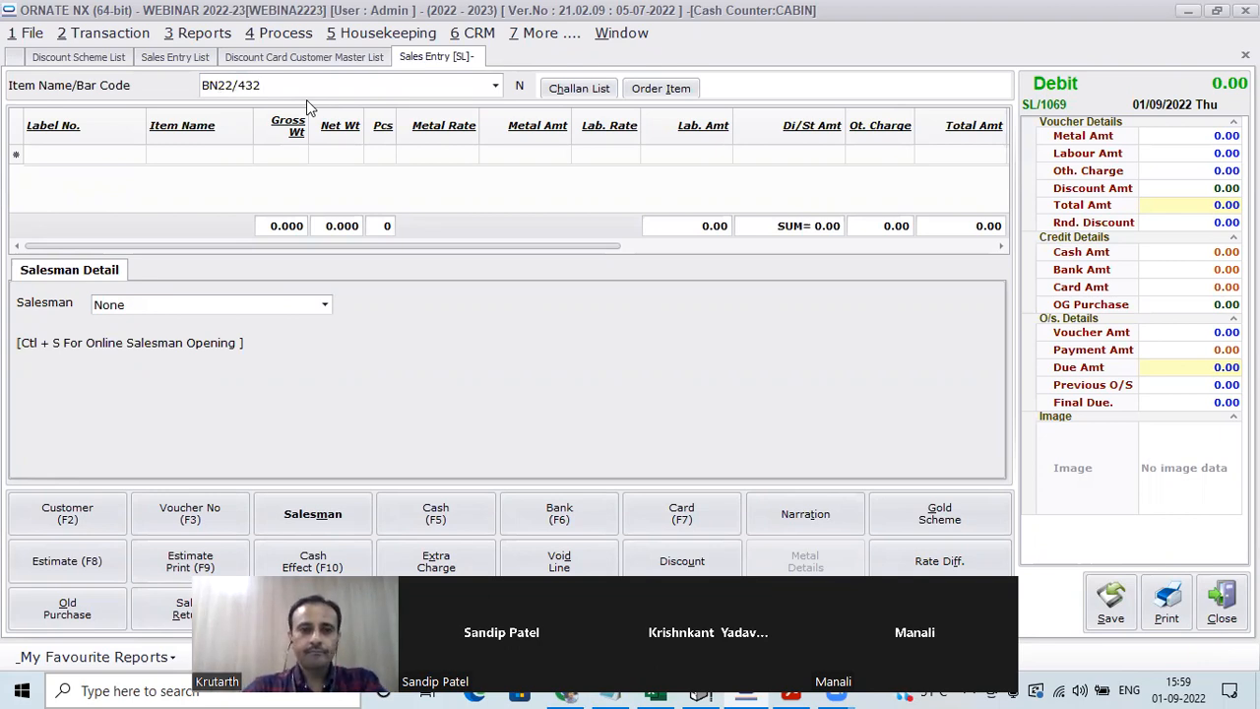
key("Return")
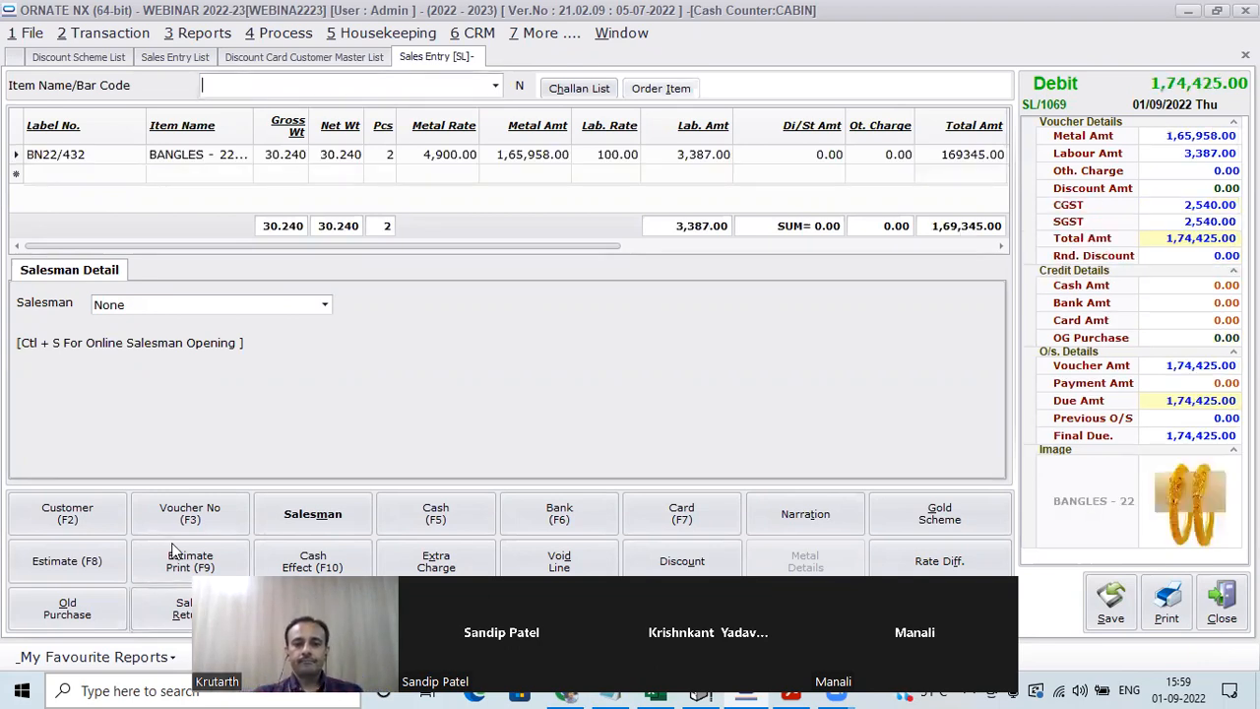
Apply the Bill Wise (Weight) discount scheme to the BN22/432 voucher
left_click(682, 559)
left_click(571, 307)
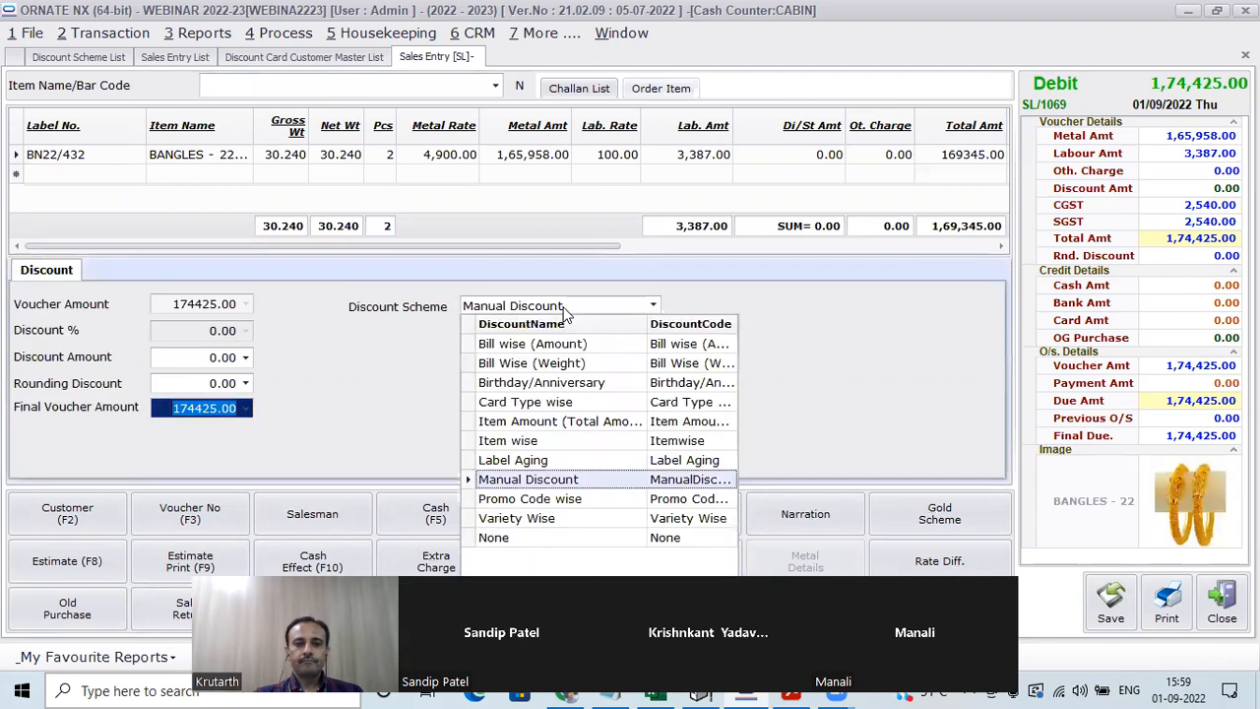
left_click(585, 363)
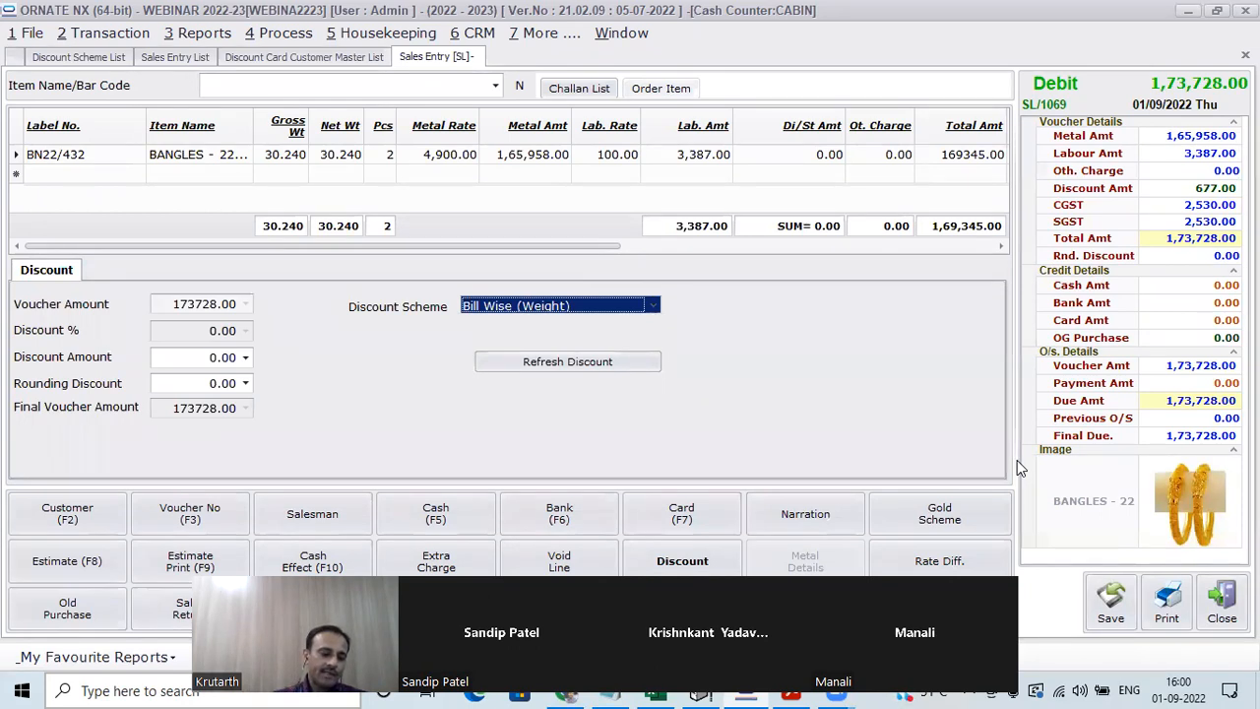
Add the bangles with label BN22/500 as a second item under the weight-based scheme, and close the voucher without saving
left_click(352, 98)
type("BN22/5")
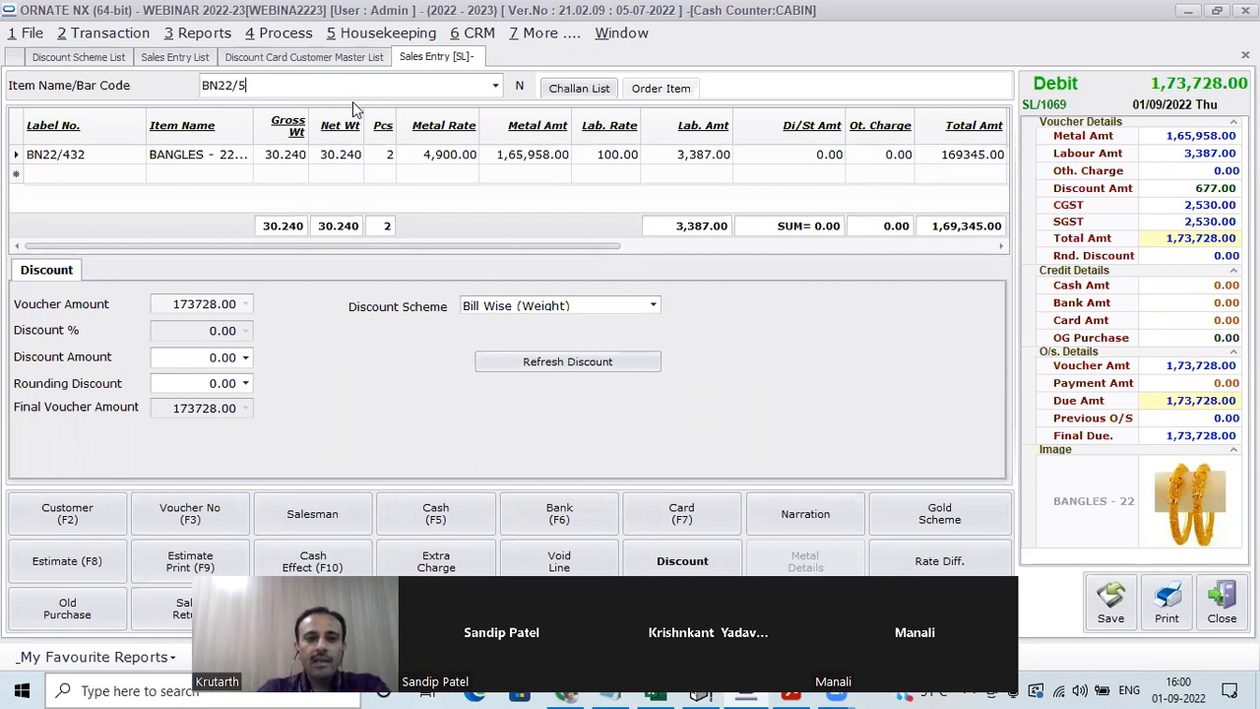
type("00")
key("Return")
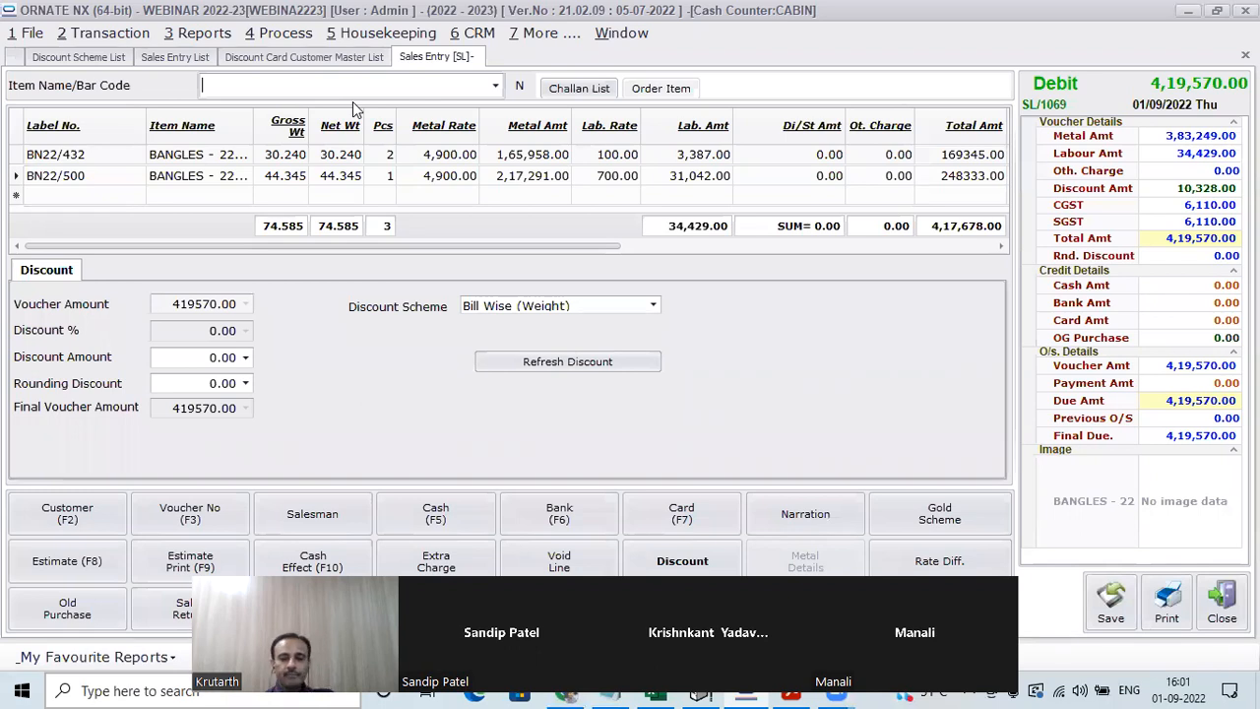
left_click(1219, 603)
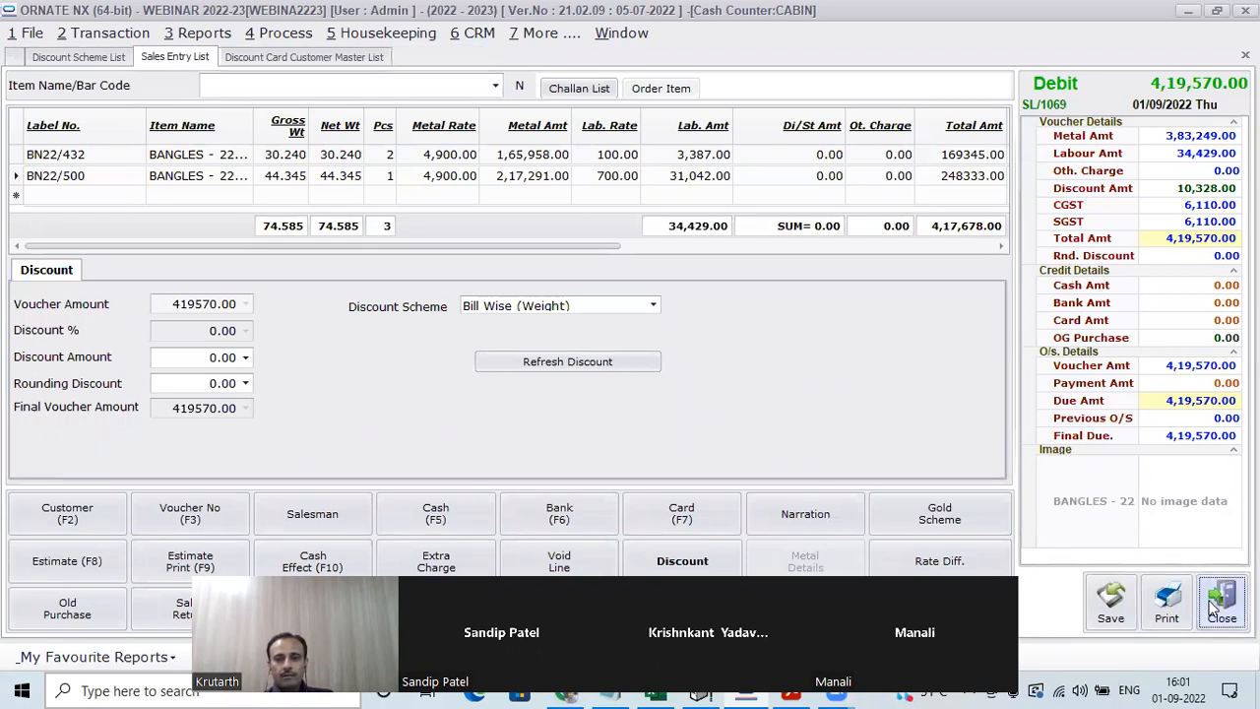
Open the Item wise discount scheme, review its auto discount rows for groups and items, and close the setup without saving
left_click(91, 59)
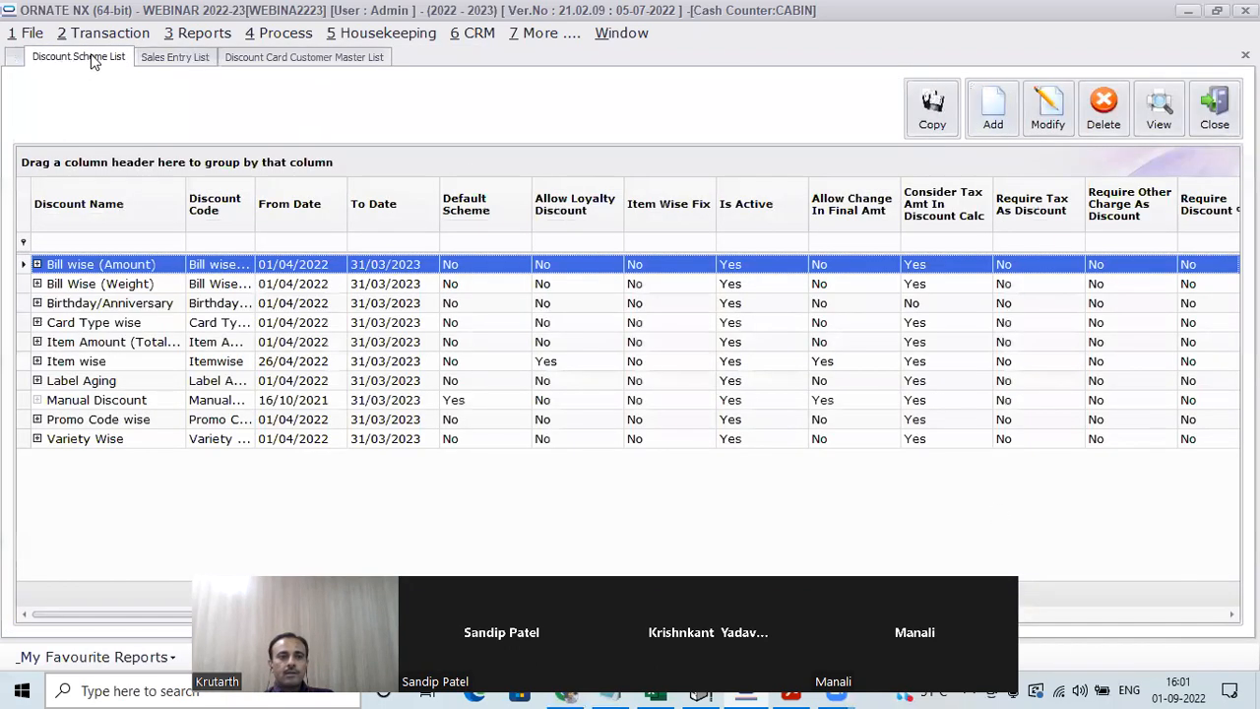
left_click(300, 361)
double_click(298, 362)
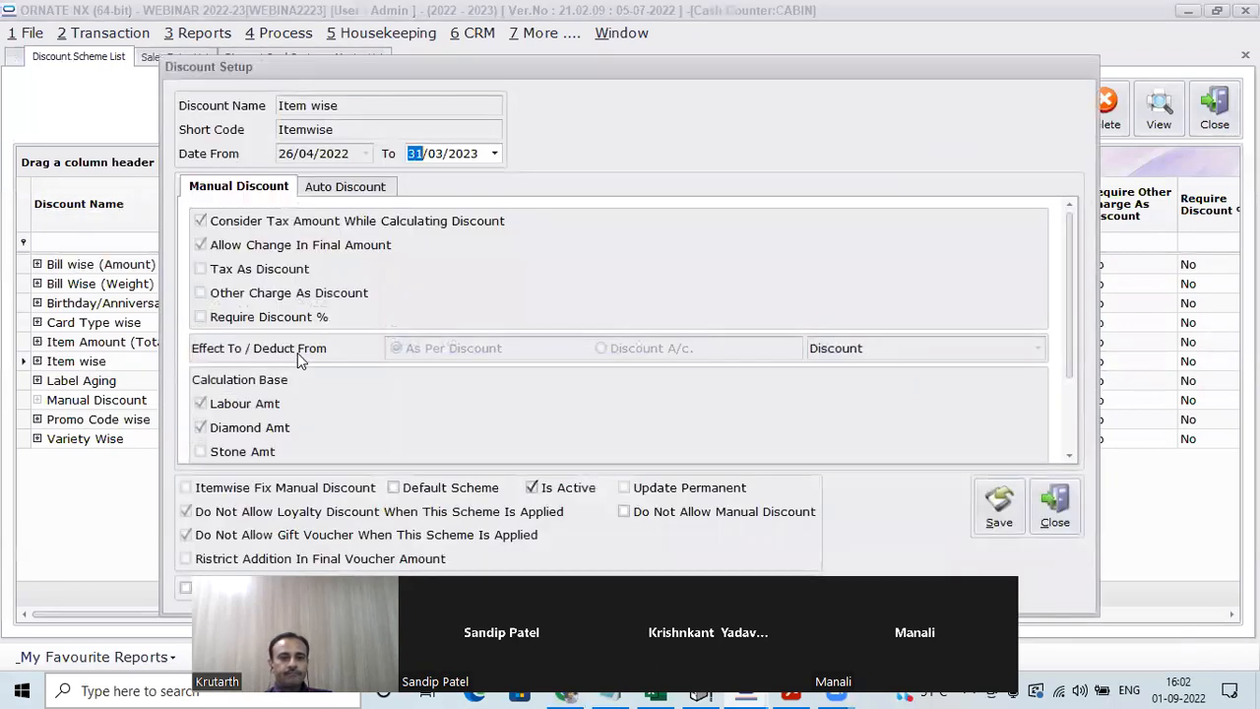
left_click(352, 189)
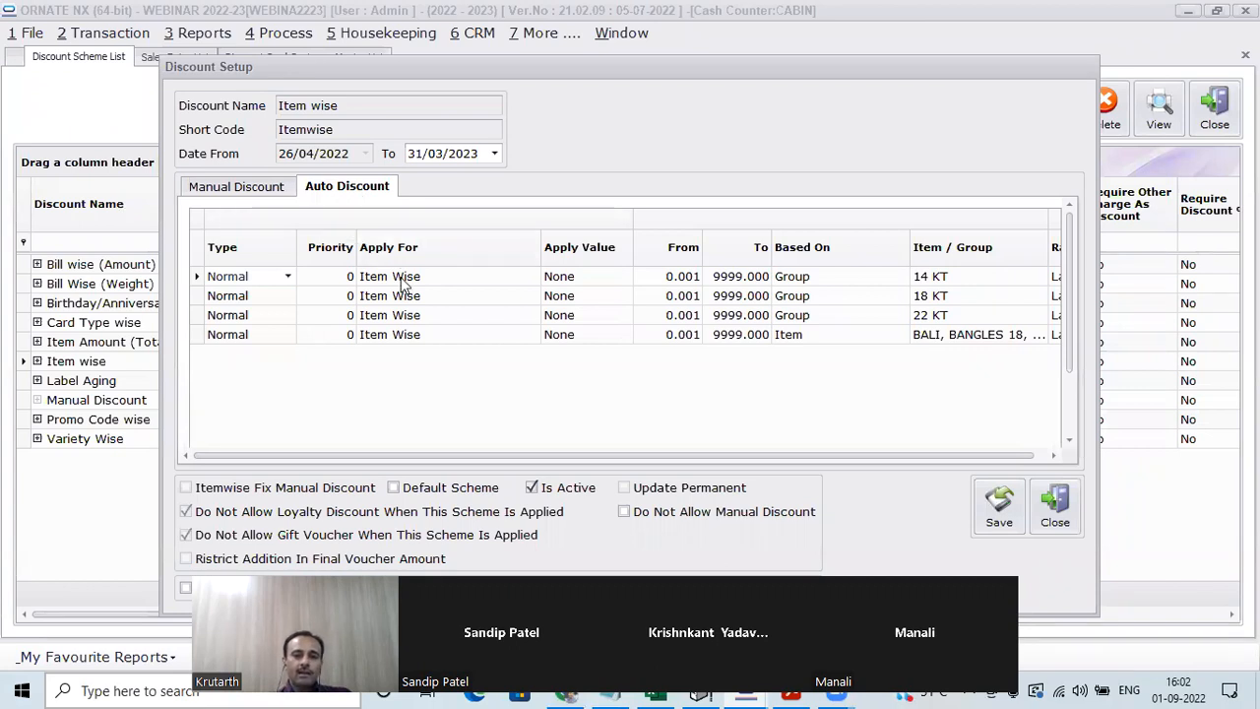
left_click(419, 279)
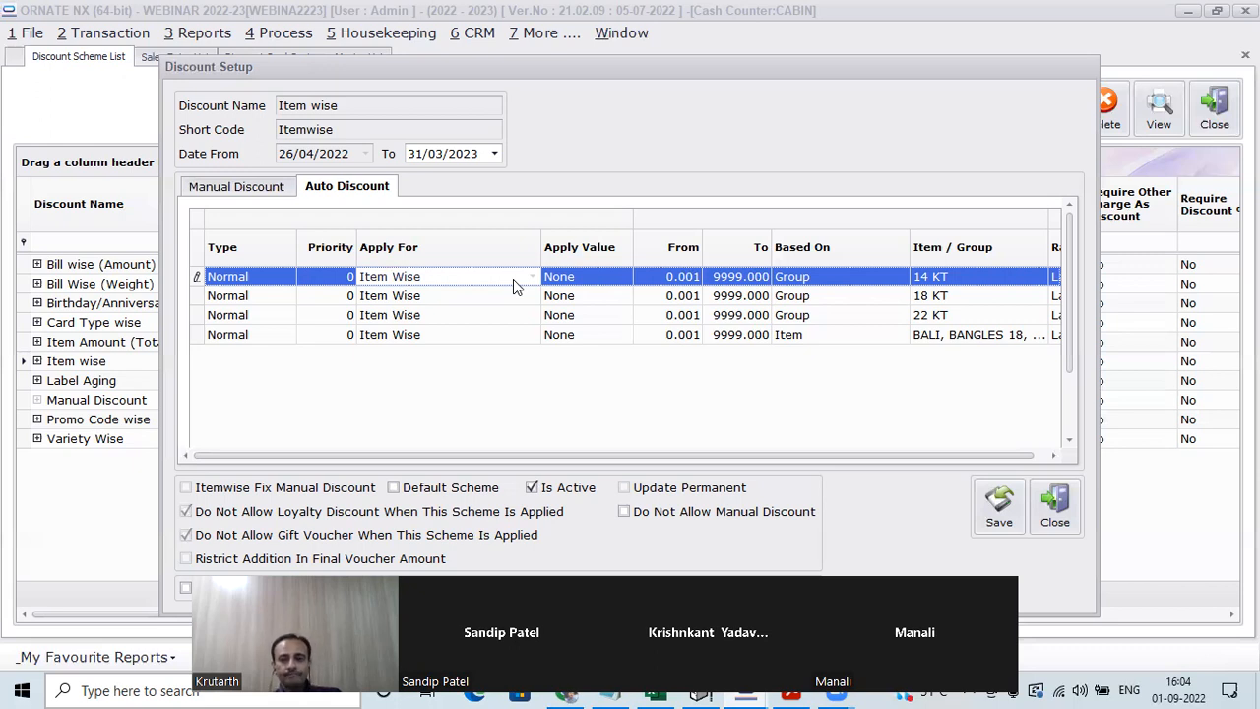
key("Tab")
key("Tab")
key("Tab")
key("Tab")
key("Tab")
key("Tab")
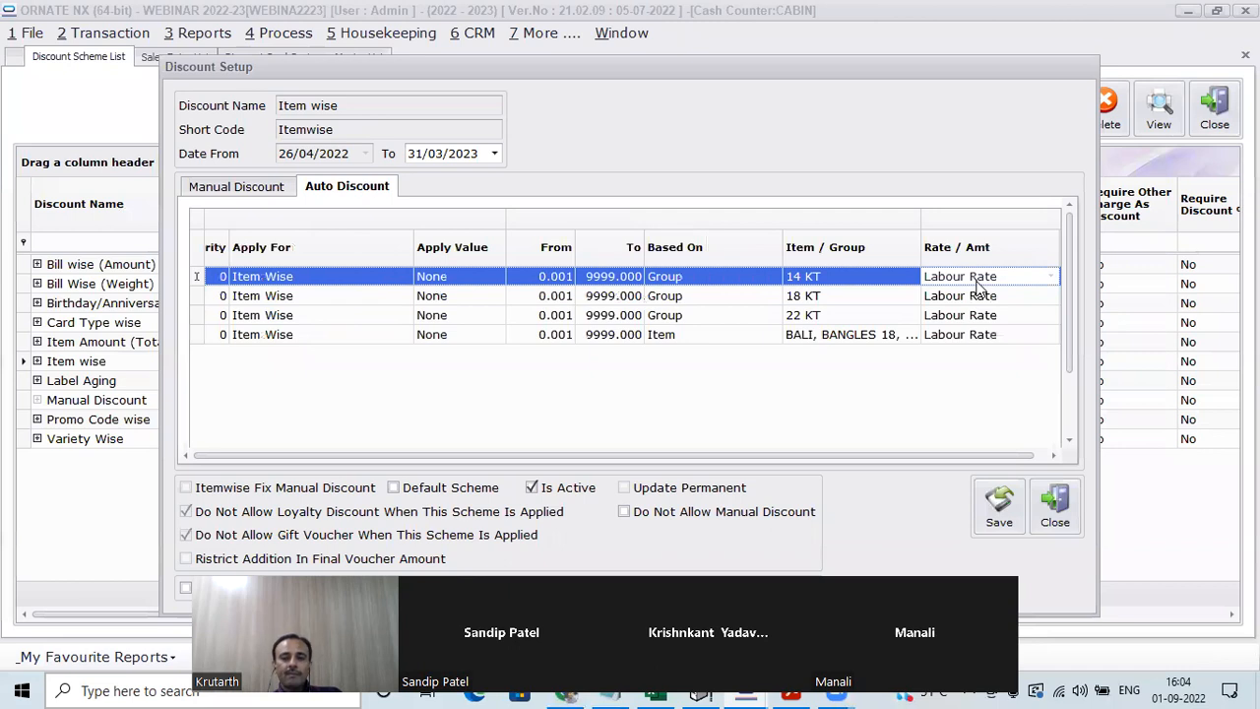
left_click(1052, 504)
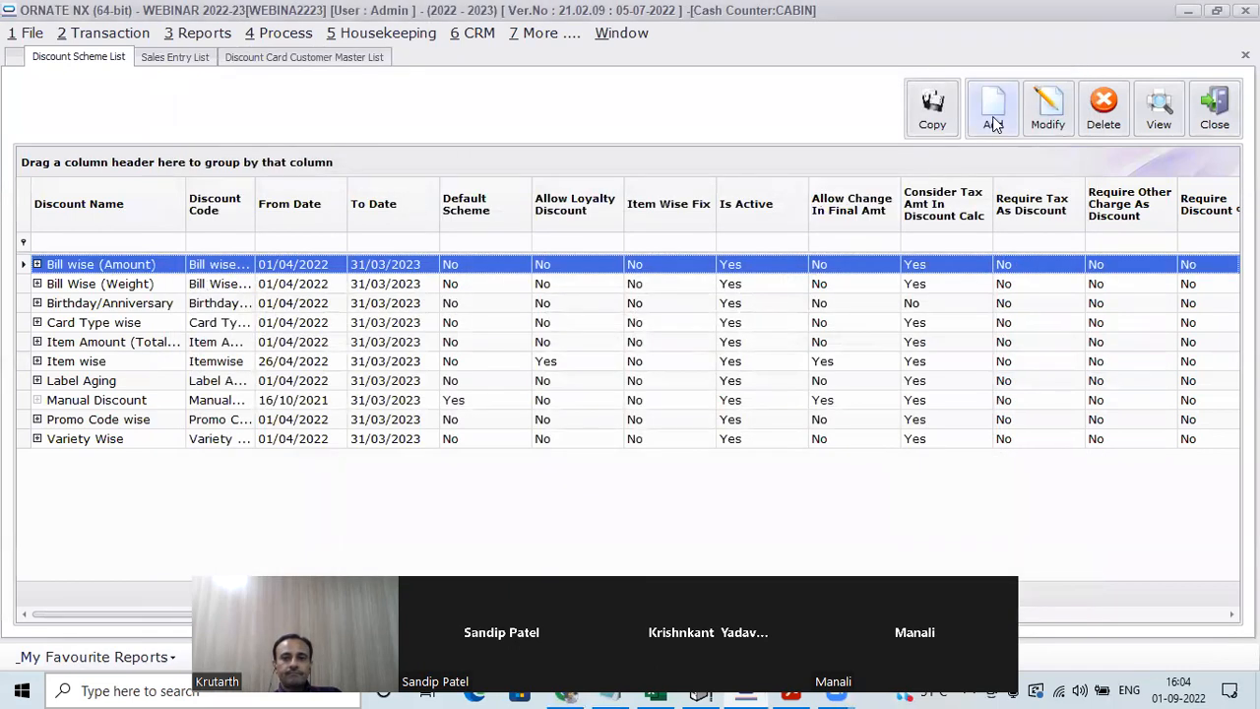
Start a new discount scheme and review the labour rate/amount and value type options in its auto discount row
left_click(993, 116)
left_click(374, 189)
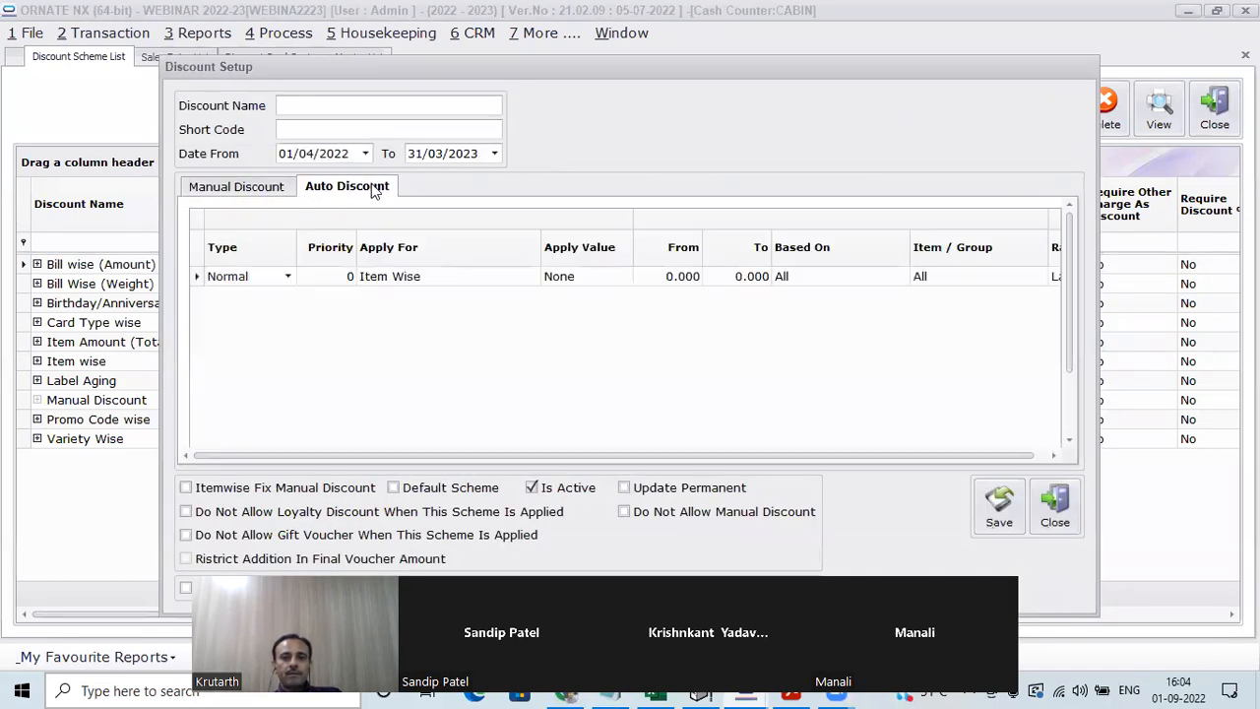
left_click(980, 280)
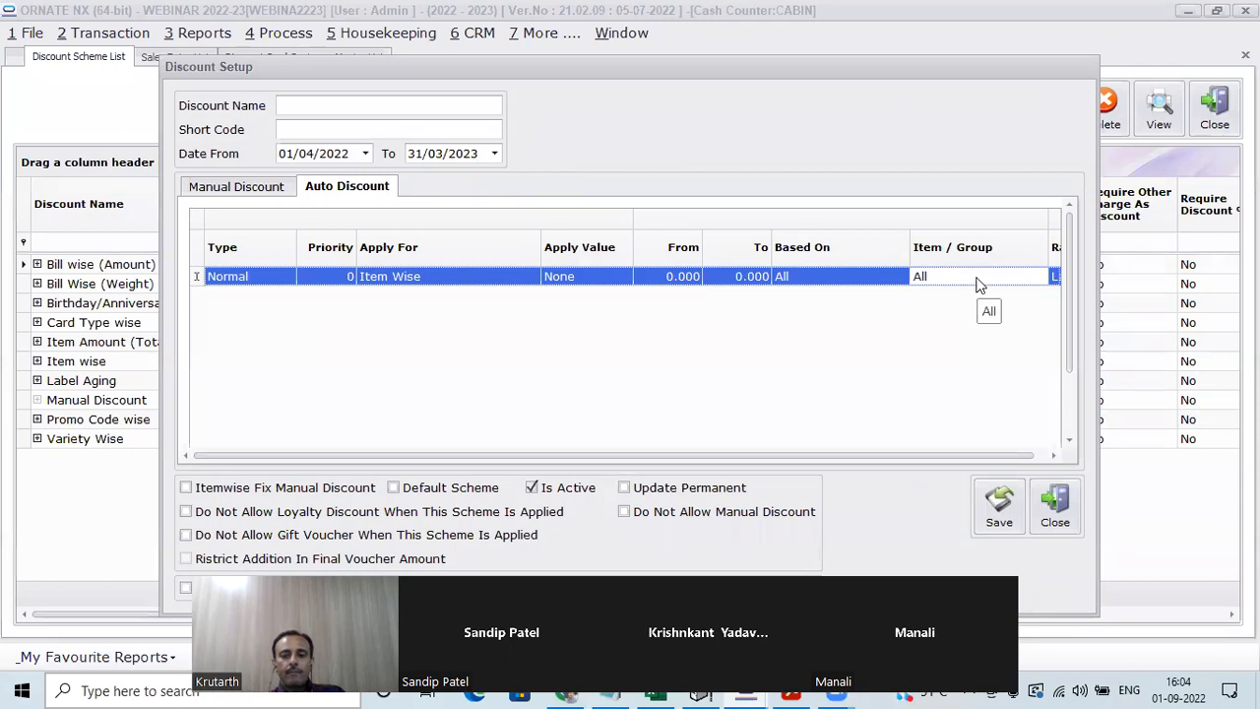
key("Tab")
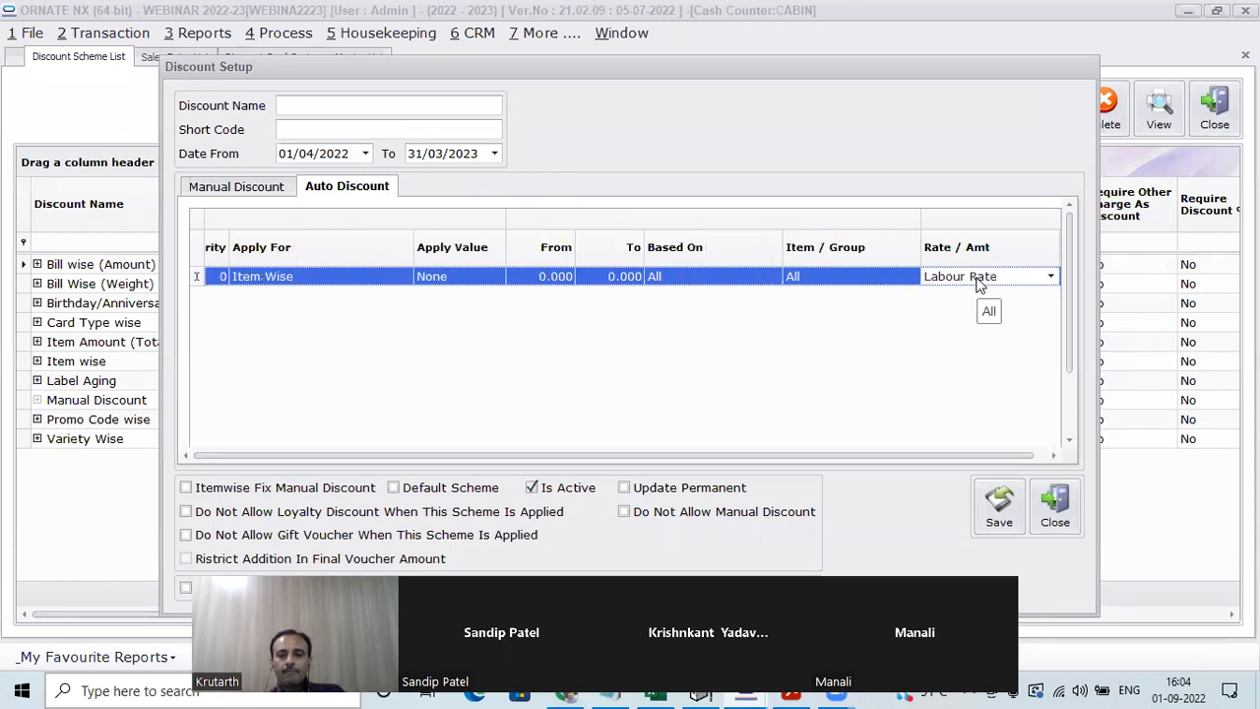
left_click(1051, 277)
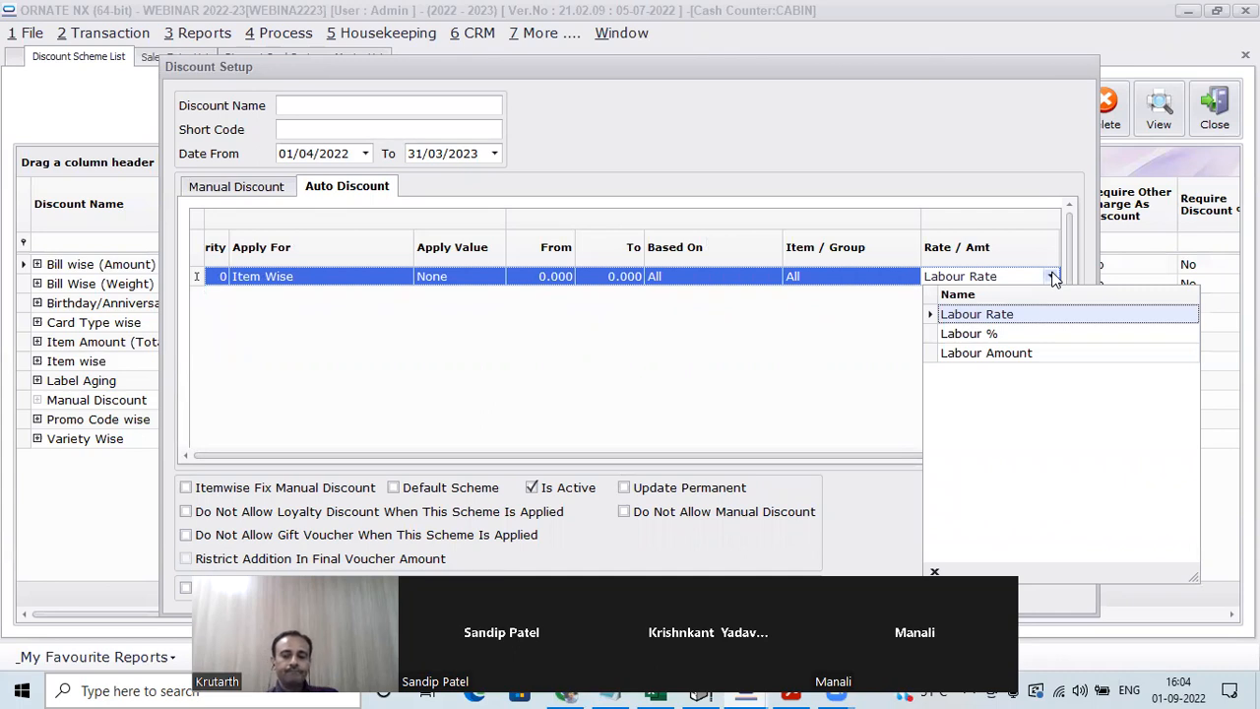
left_click(1052, 277)
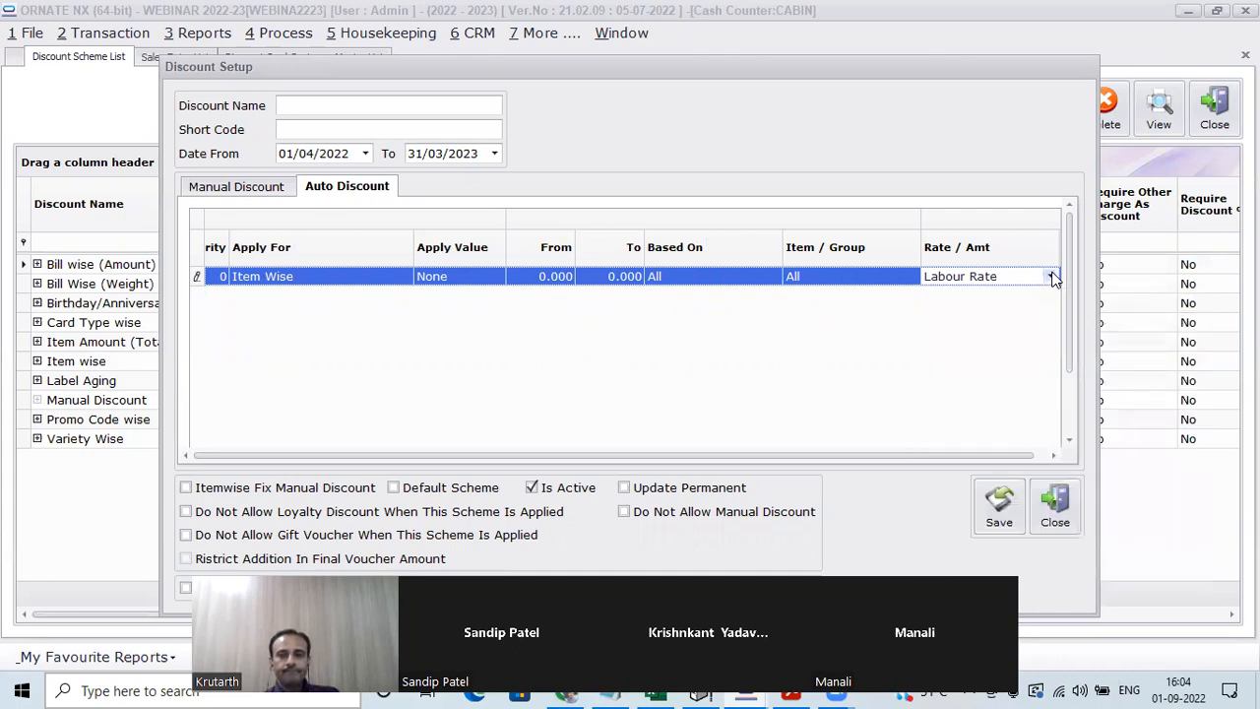
key("Tab")
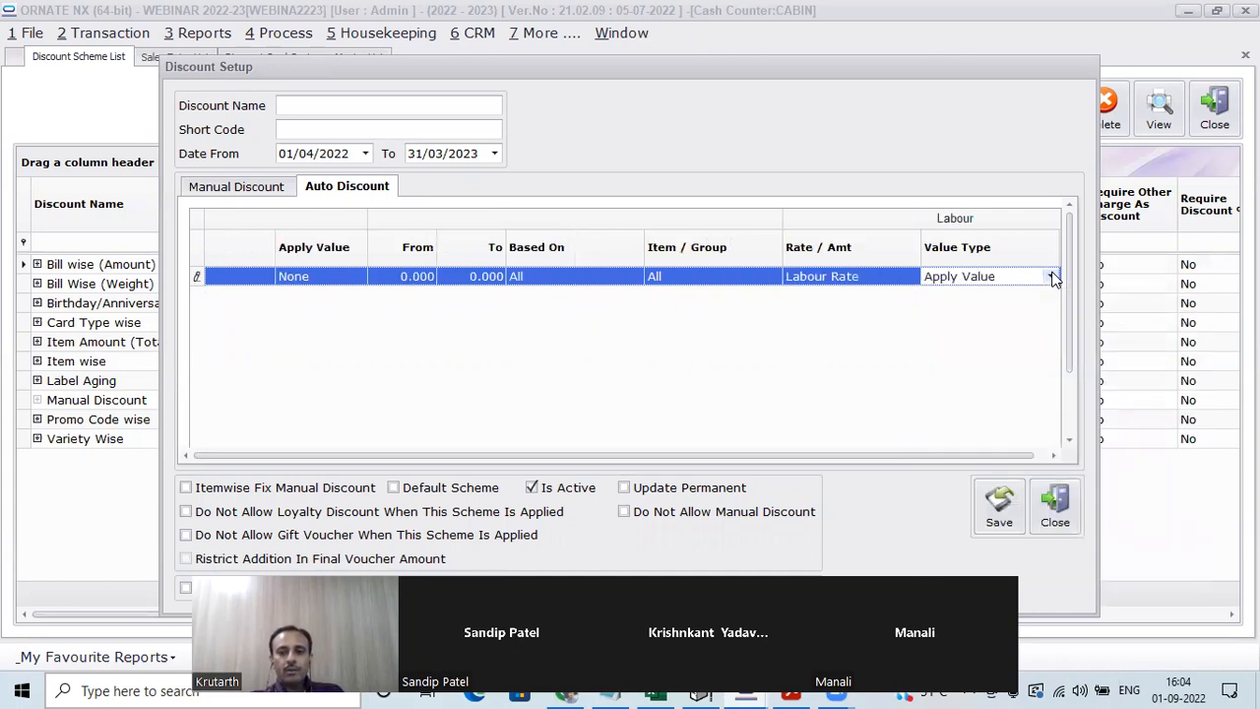
left_click(1053, 277)
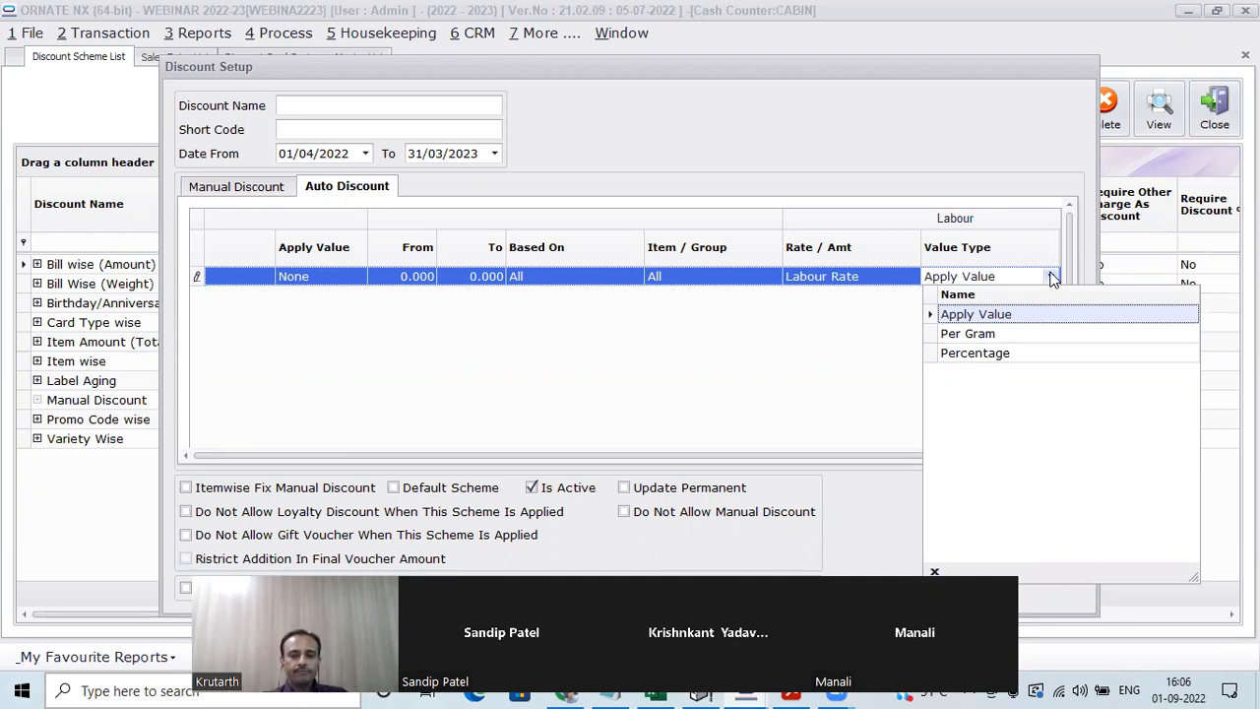
left_click(1052, 279)
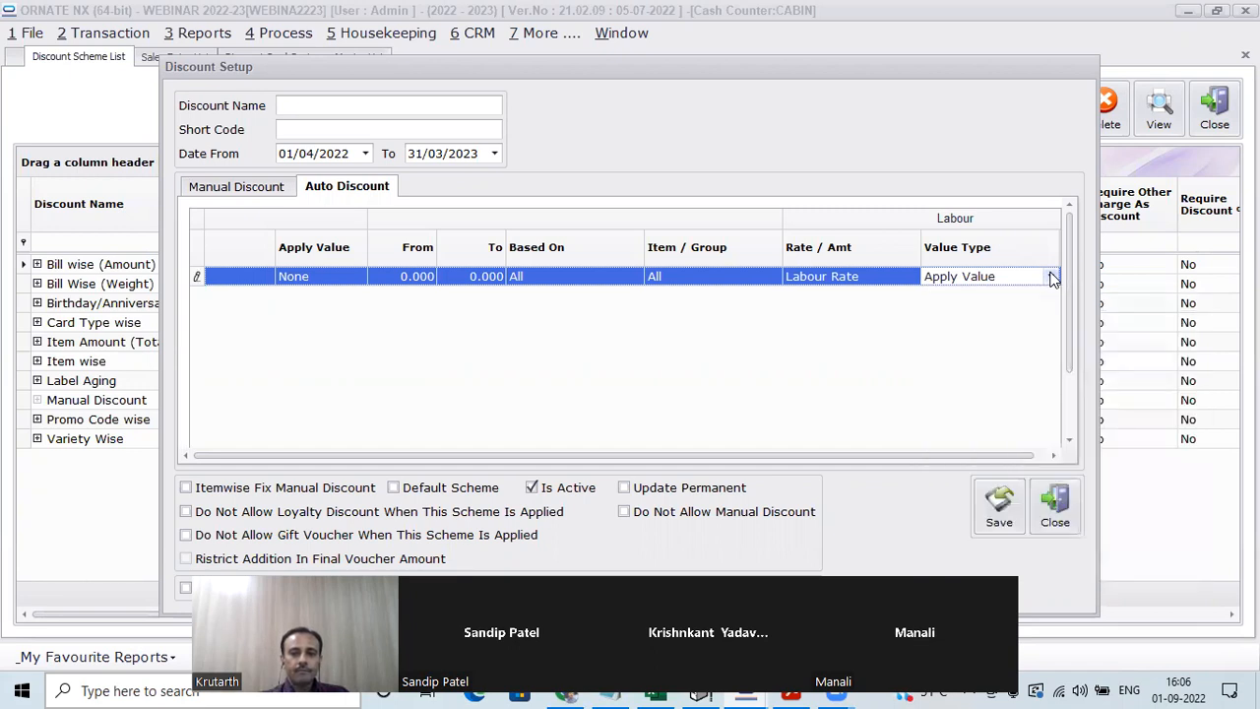
key("Tab")
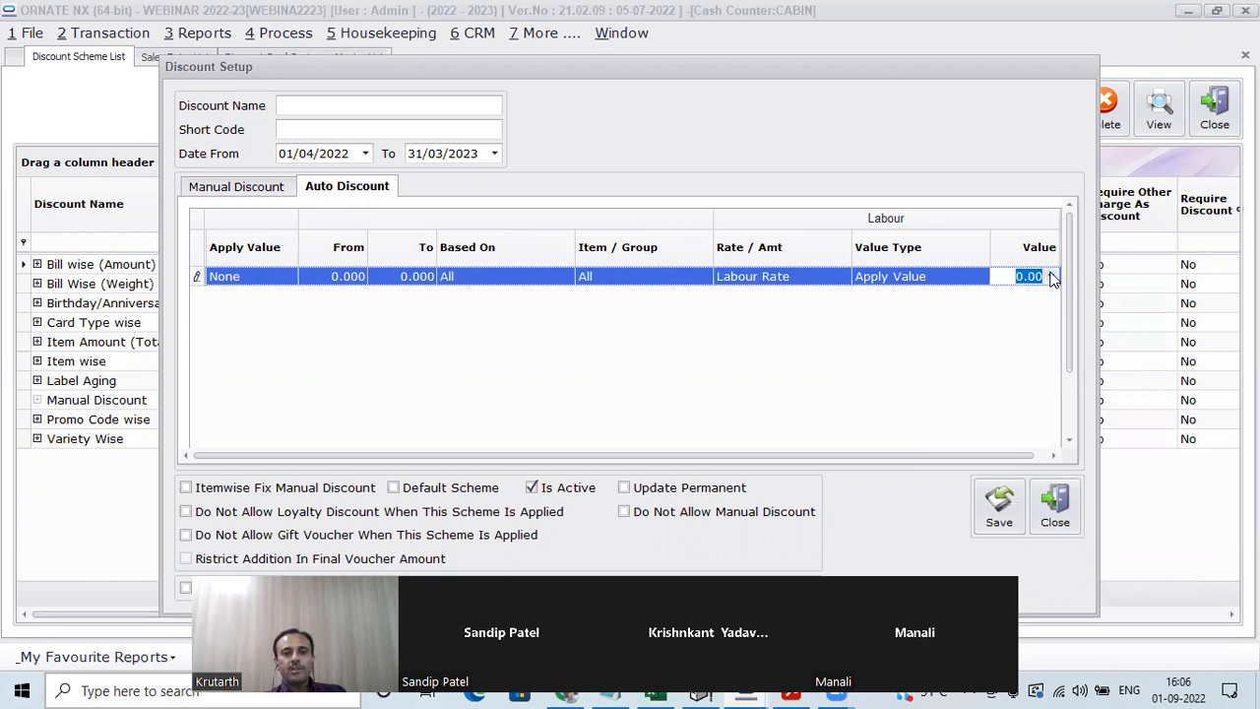
Review the diamond rate/amount options and the diamond, stone and value addition fields of the new scheme's auto discount row
key("Tab")
left_click(1051, 279)
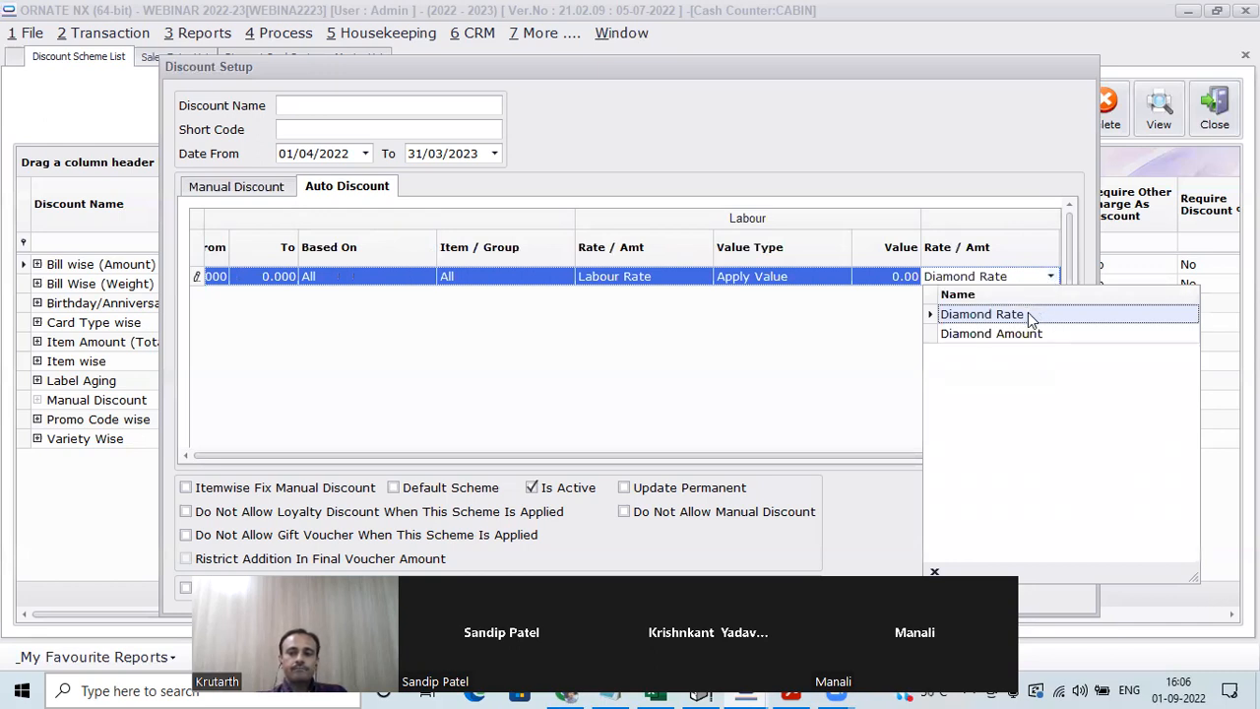
left_click(1029, 312)
key("Tab")
key("Tab")
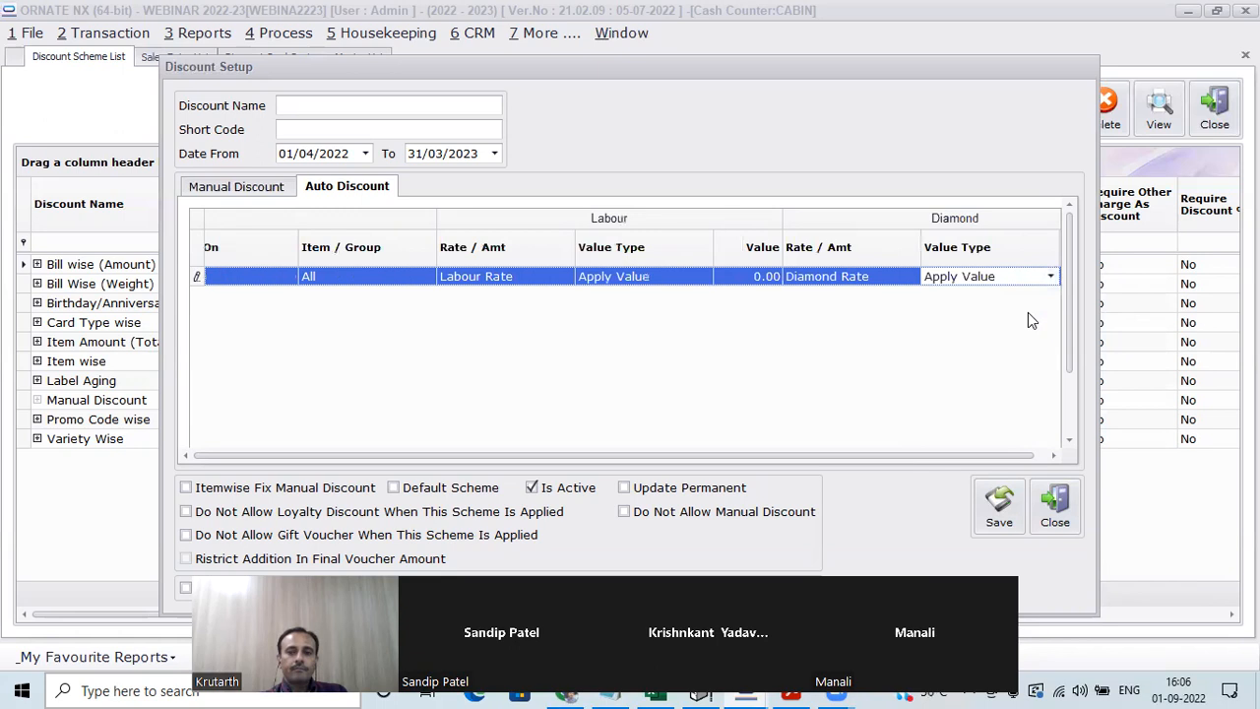
key("Tab")
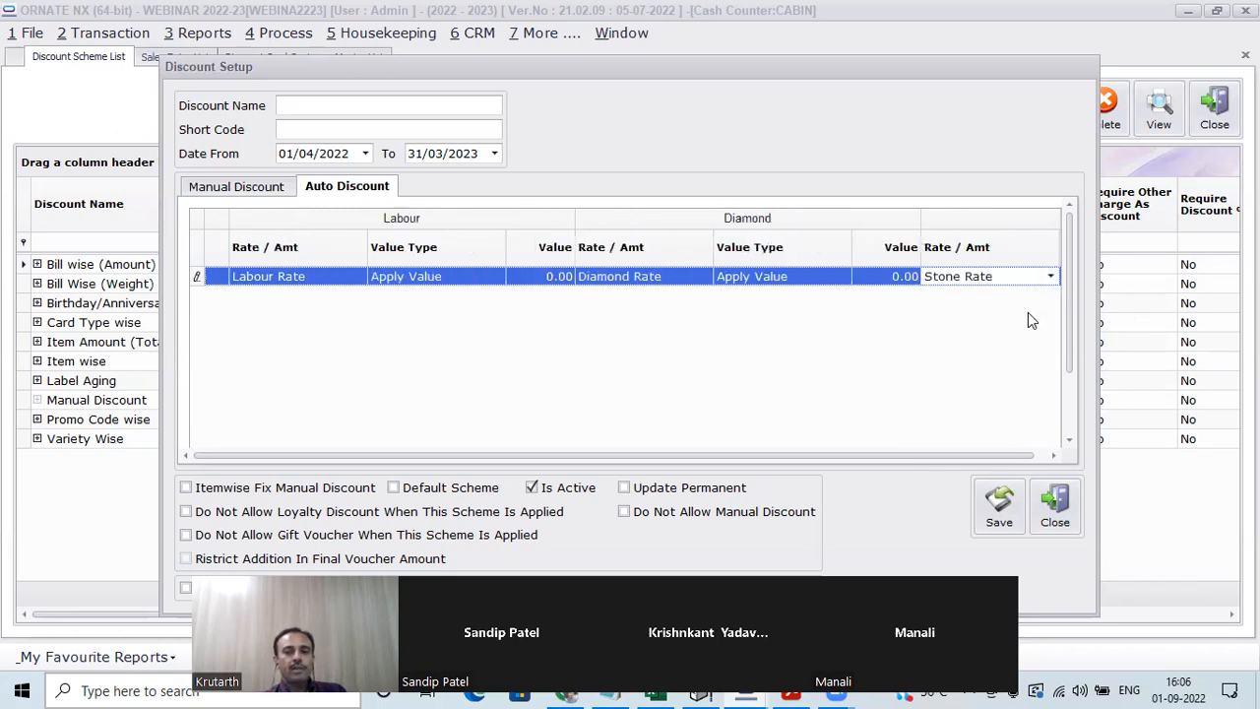
key("Tab")
key("Tab")
key("Tab")
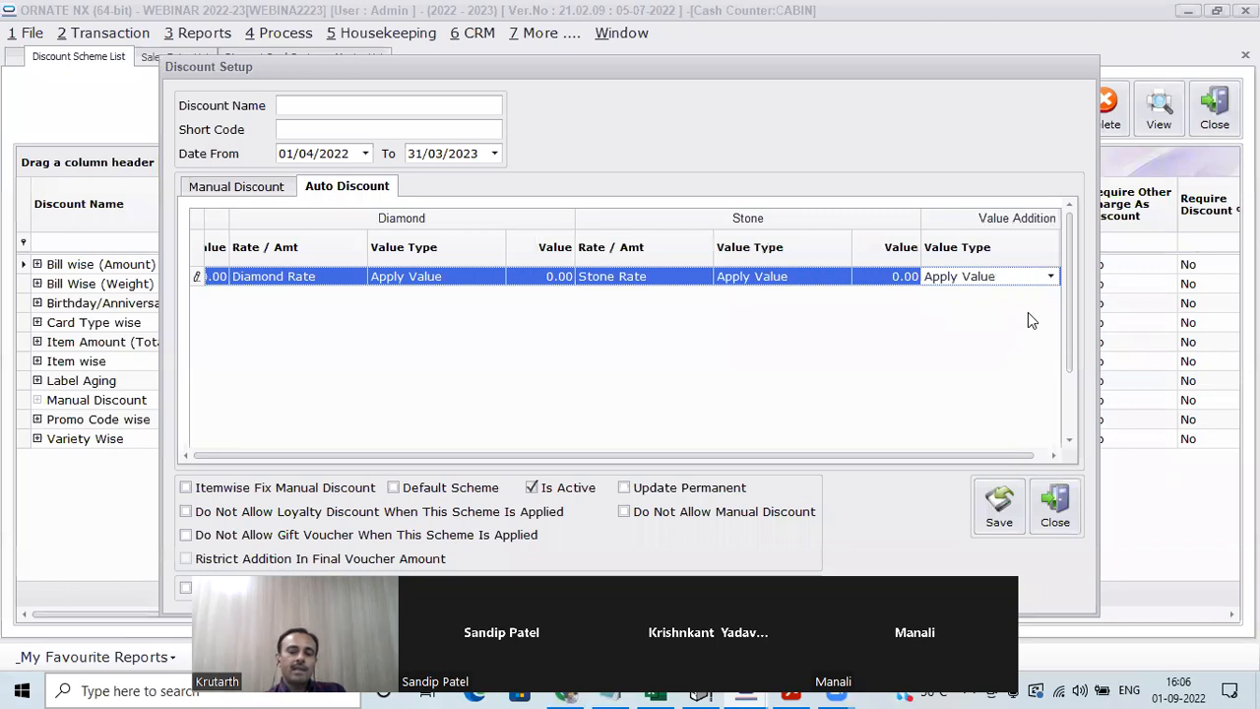
key("Tab")
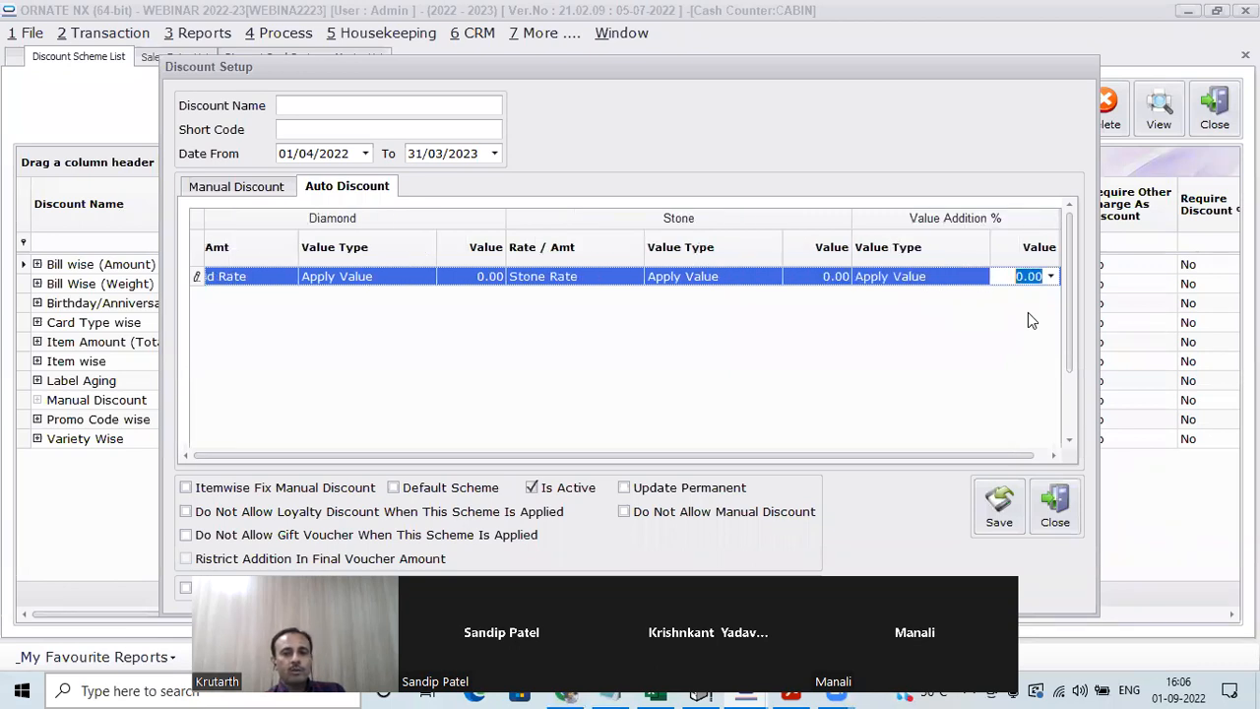
Review the metal amount value type options in the auto discount row and close the new scheme without saving
key("Tab")
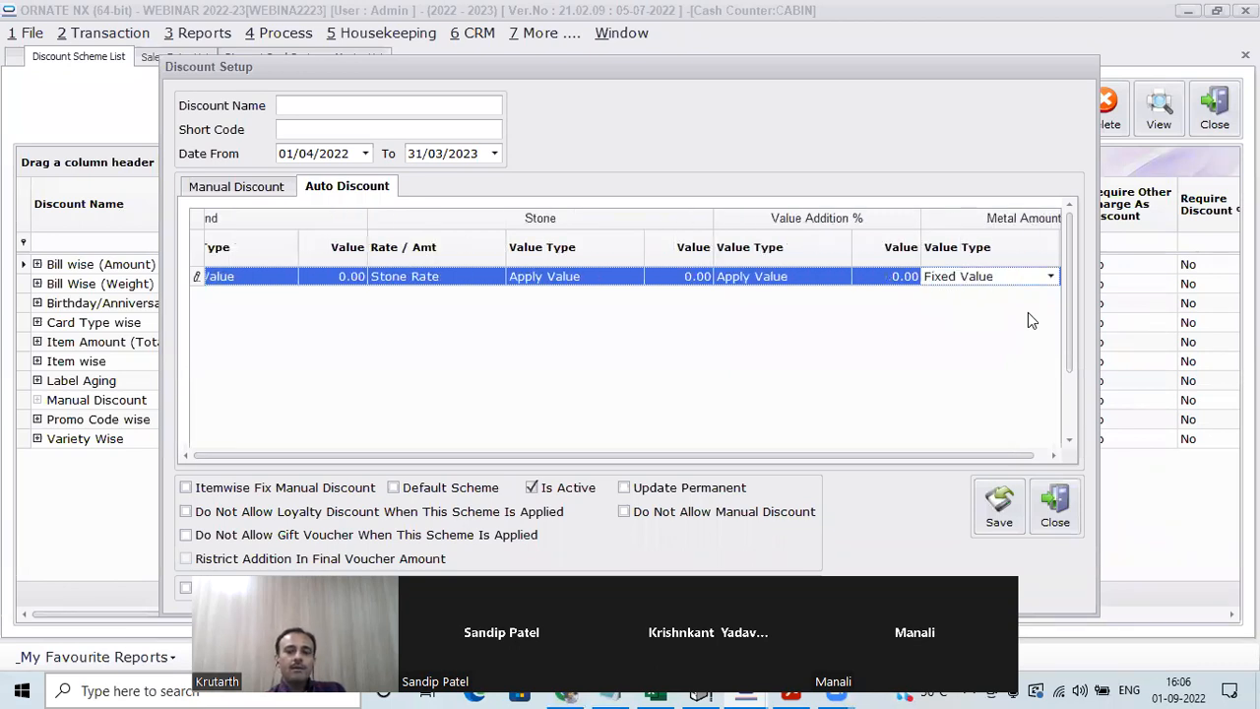
left_click(963, 280)
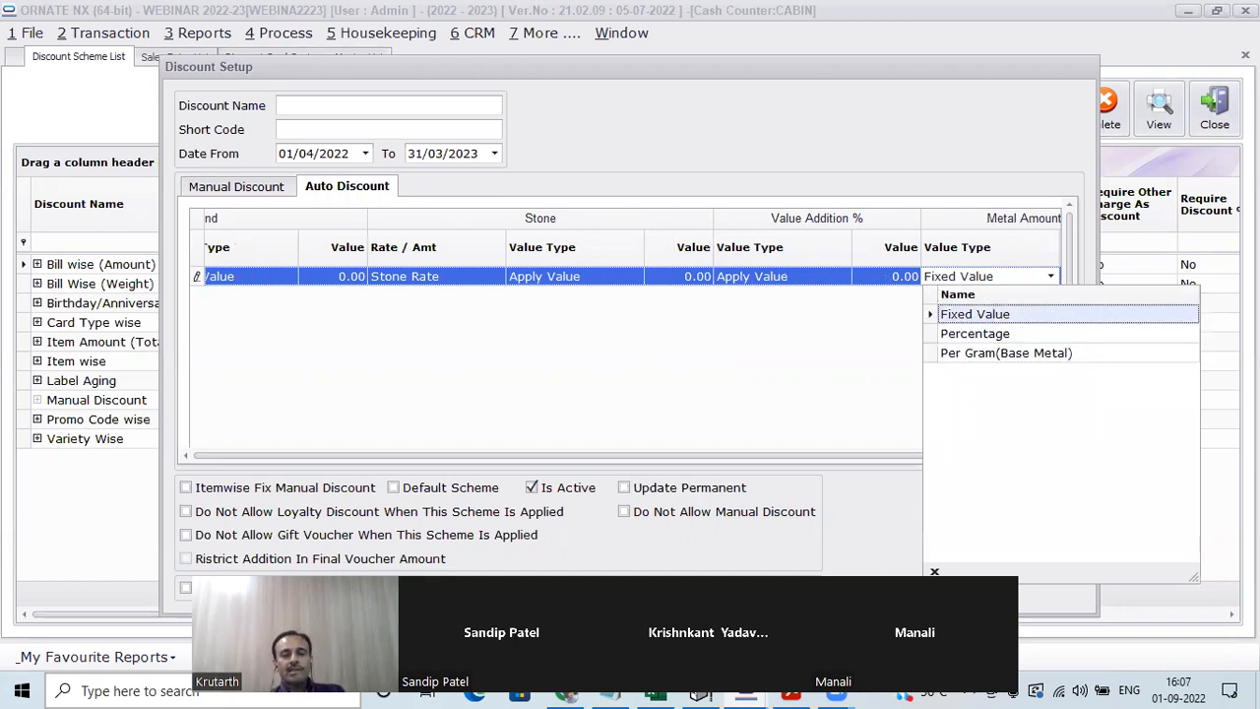
left_click(992, 275)
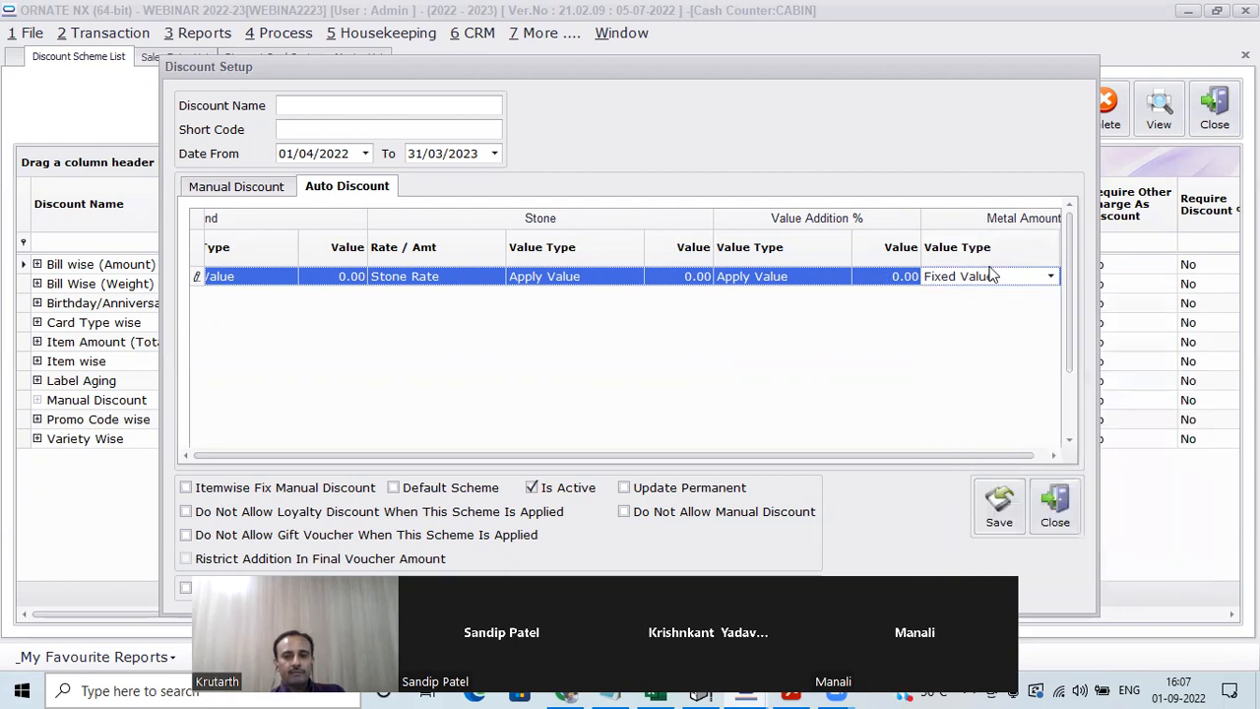
left_click(1041, 507)
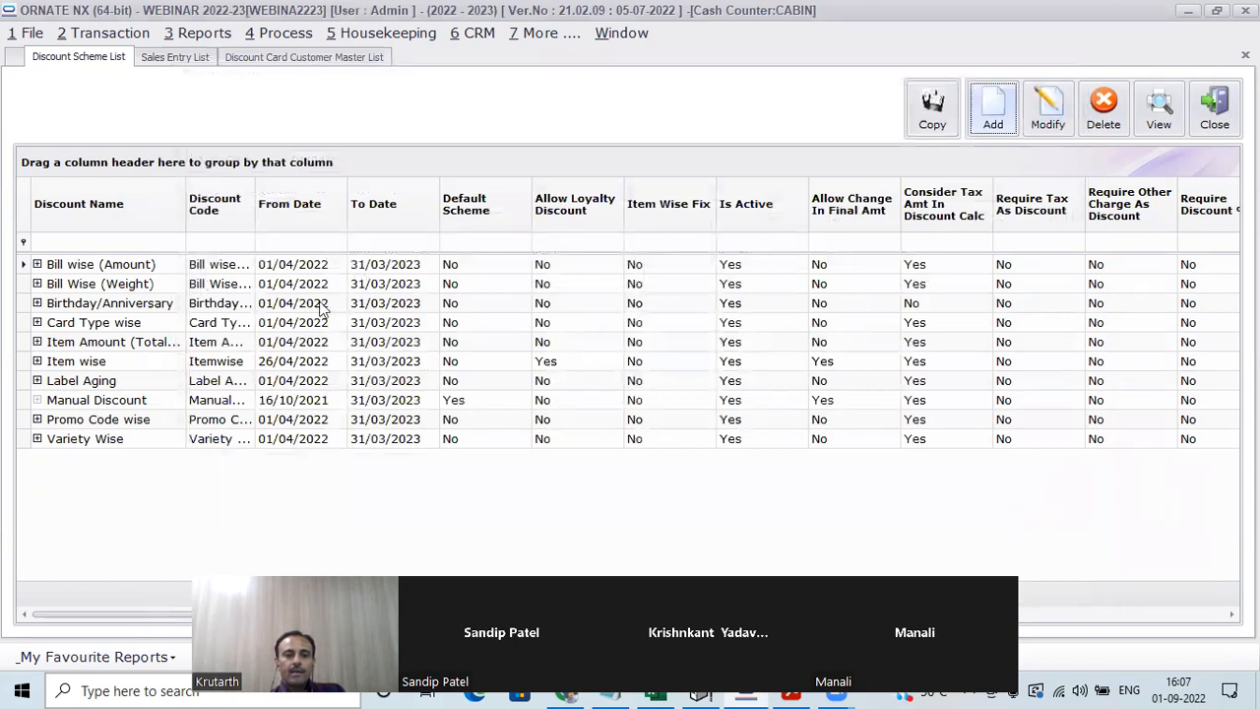
Reopen the Item wise scheme to review its manual discount settings, and close it without saving
double_click(111, 362)
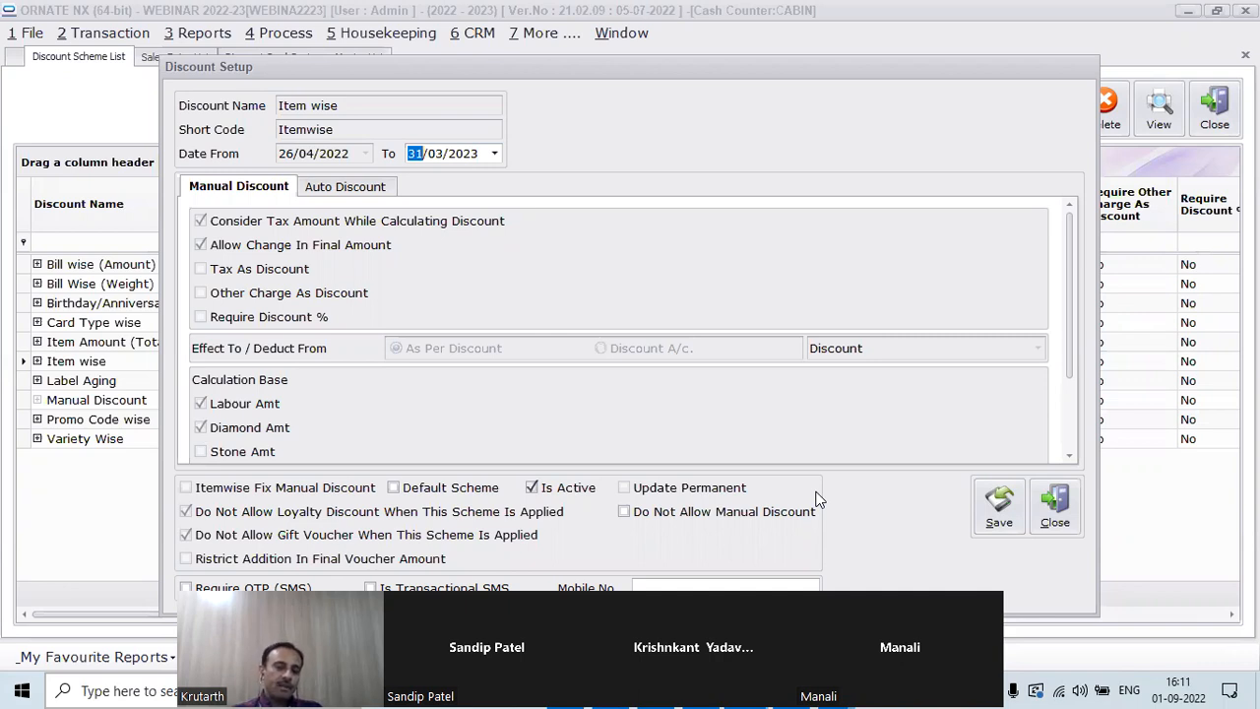
left_click(1055, 508)
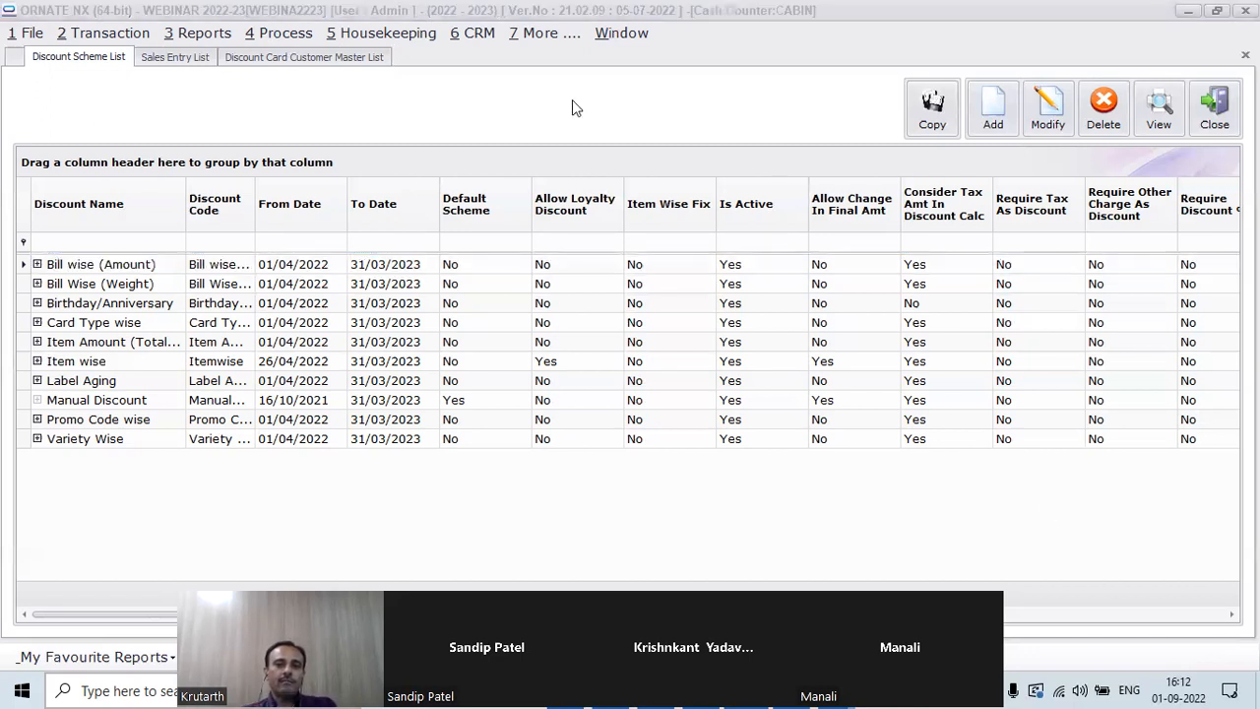
Review the general discount settings in the Environment Setting, including the rounding discount limit, and cancel without applying changes
left_click(395, 36)
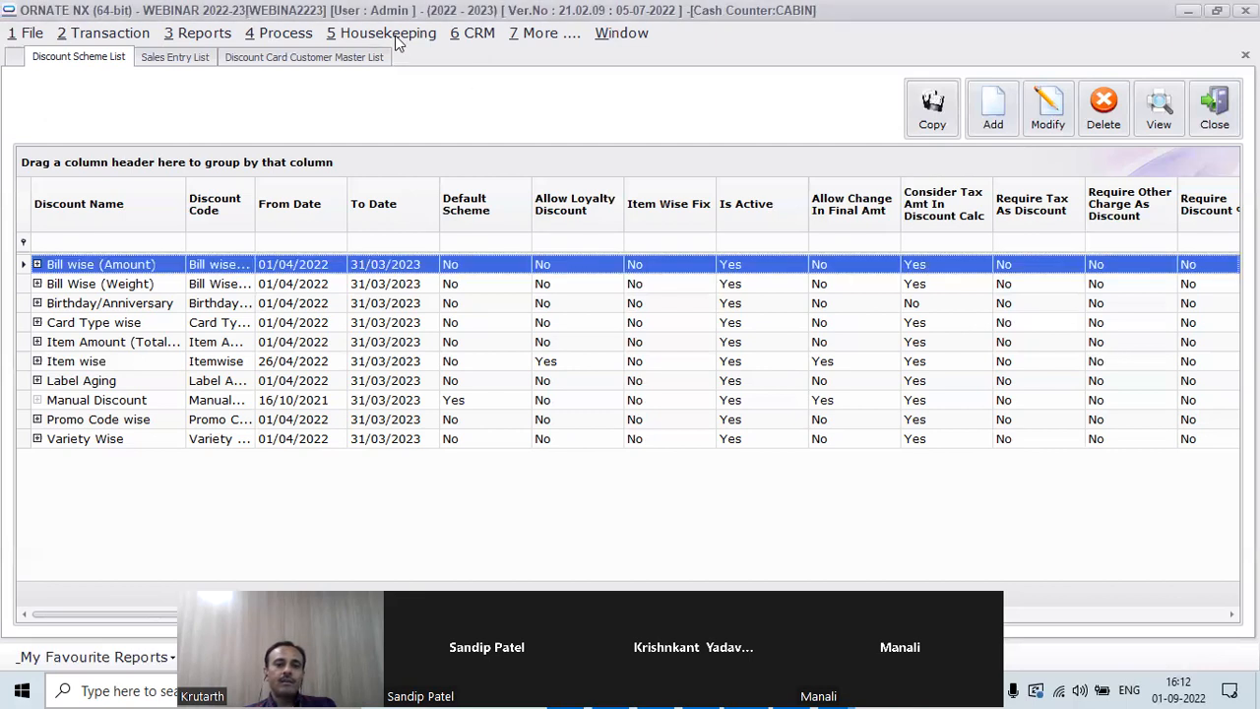
left_click(452, 204)
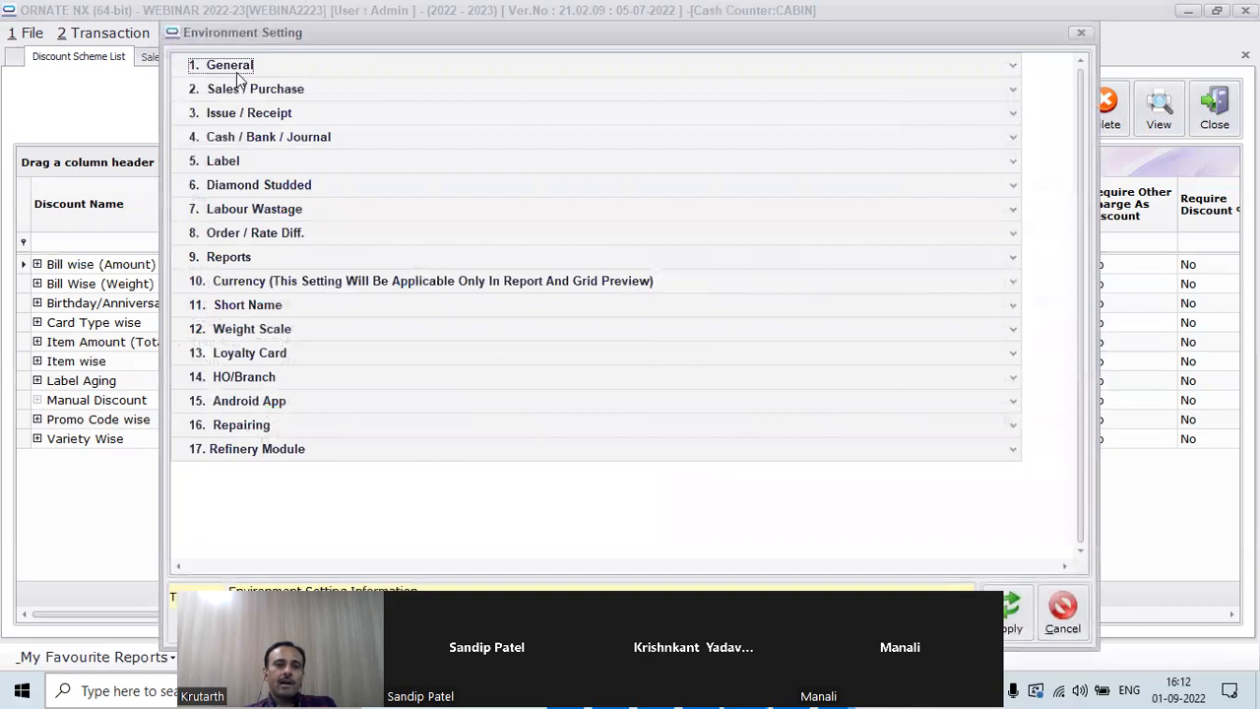
left_click(239, 70)
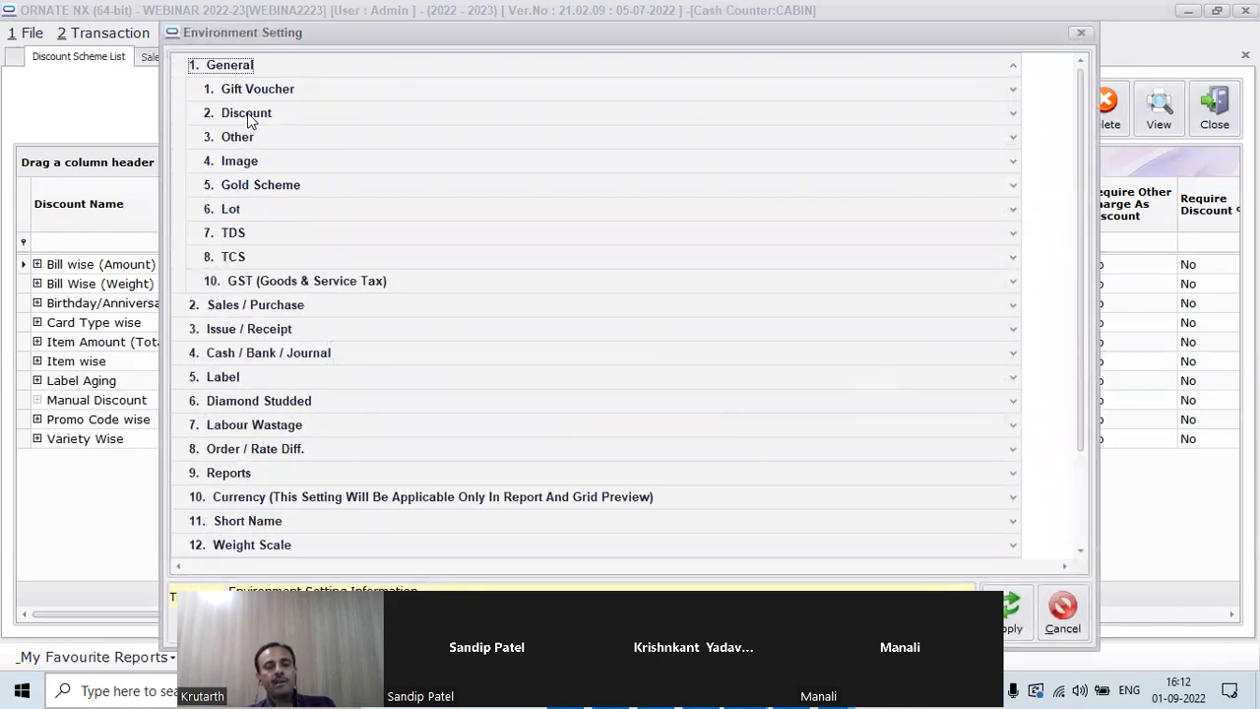
left_click(248, 113)
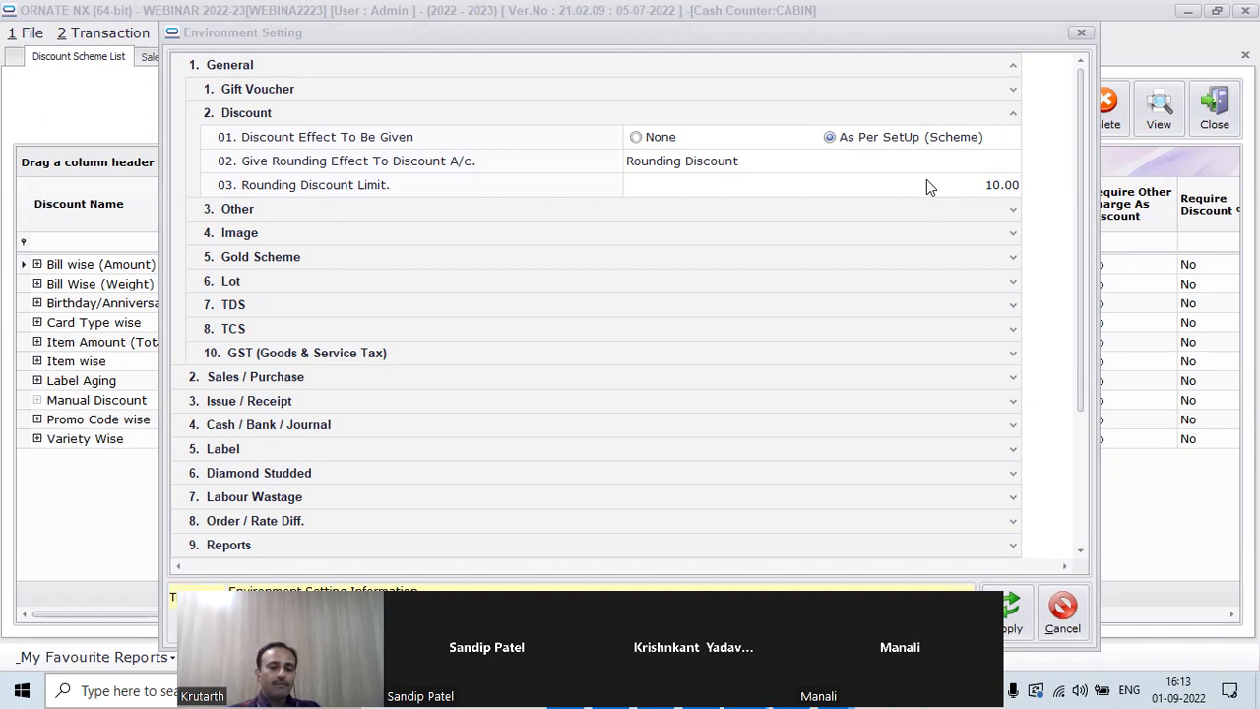
left_click(1071, 603)
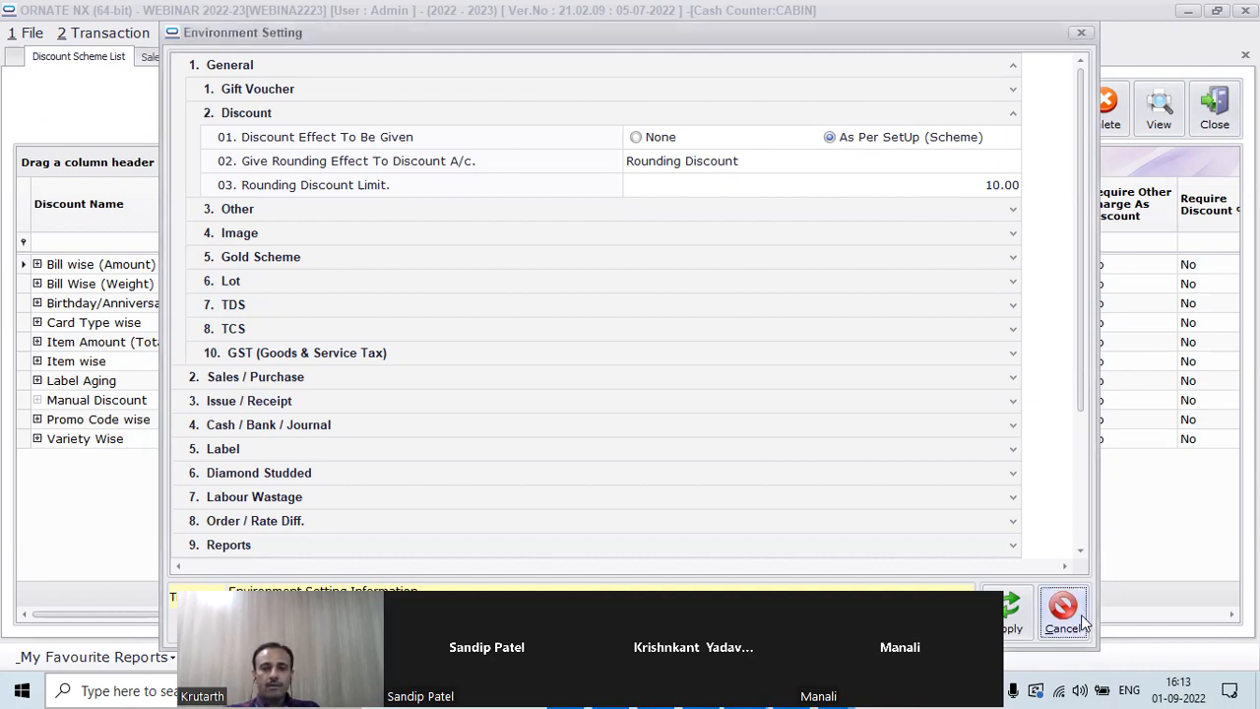
Close the Discount Scheme List and open the Discount Difference Report
left_click(1215, 108)
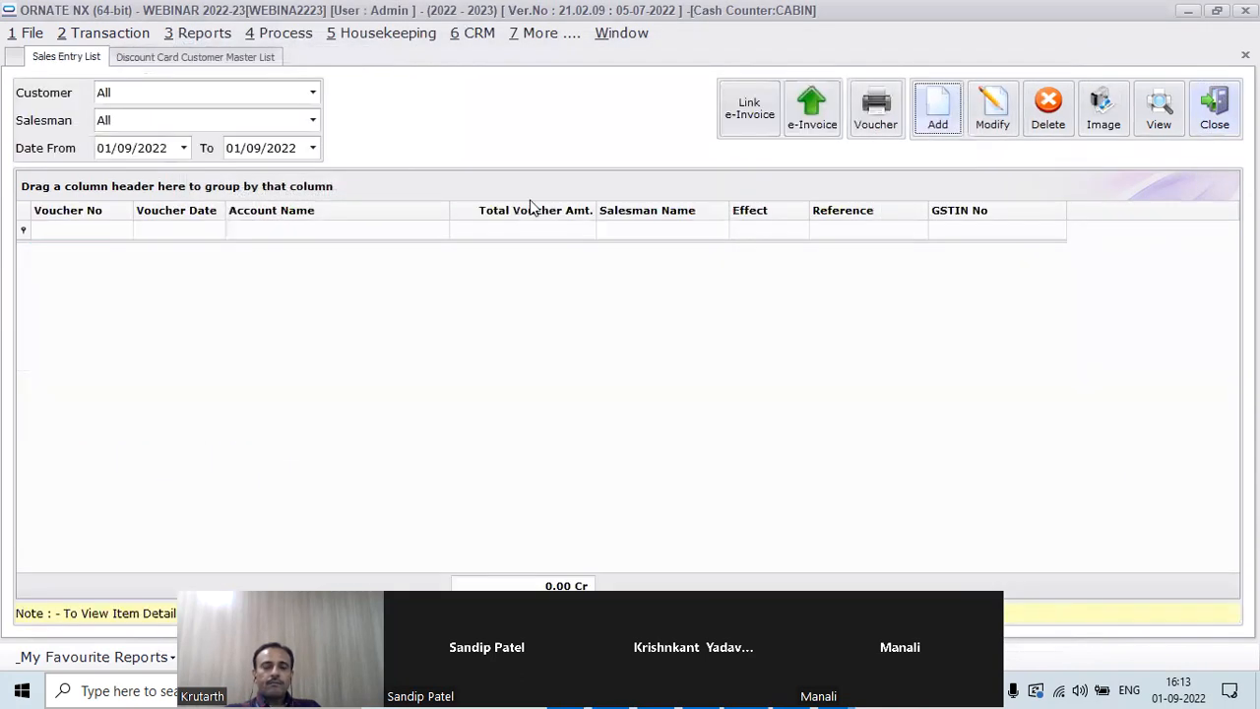
left_click(195, 35)
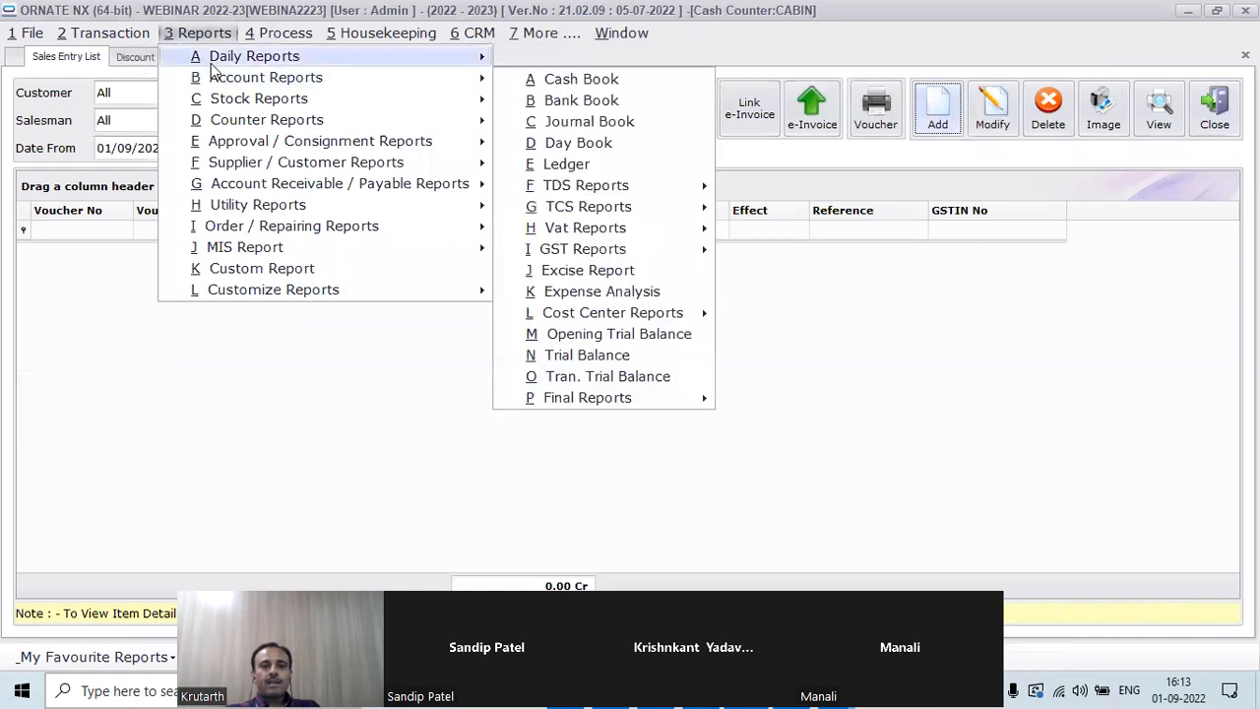
mouse_move(217, 61)
left_click(594, 205)
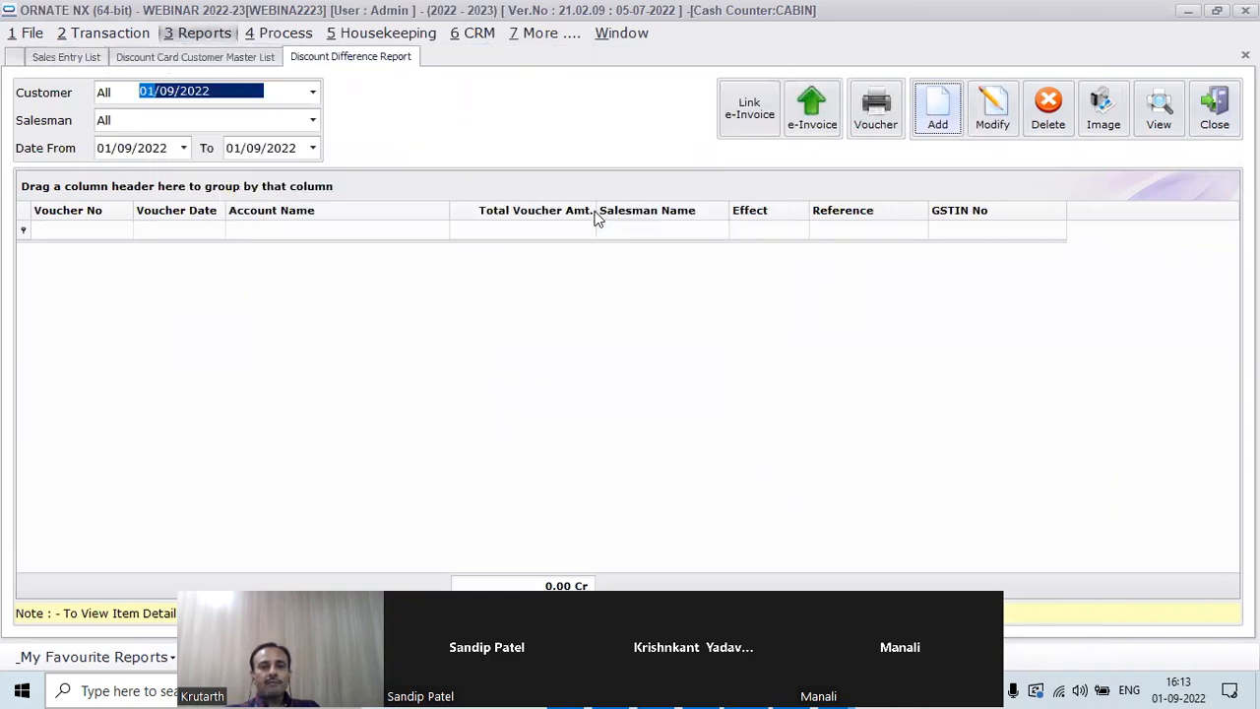
Generate the Discount Difference Report for 01/04/2022 to 15/09/2022, leaving the labour difference option off, and review its difference columns
left_click(1104, 108)
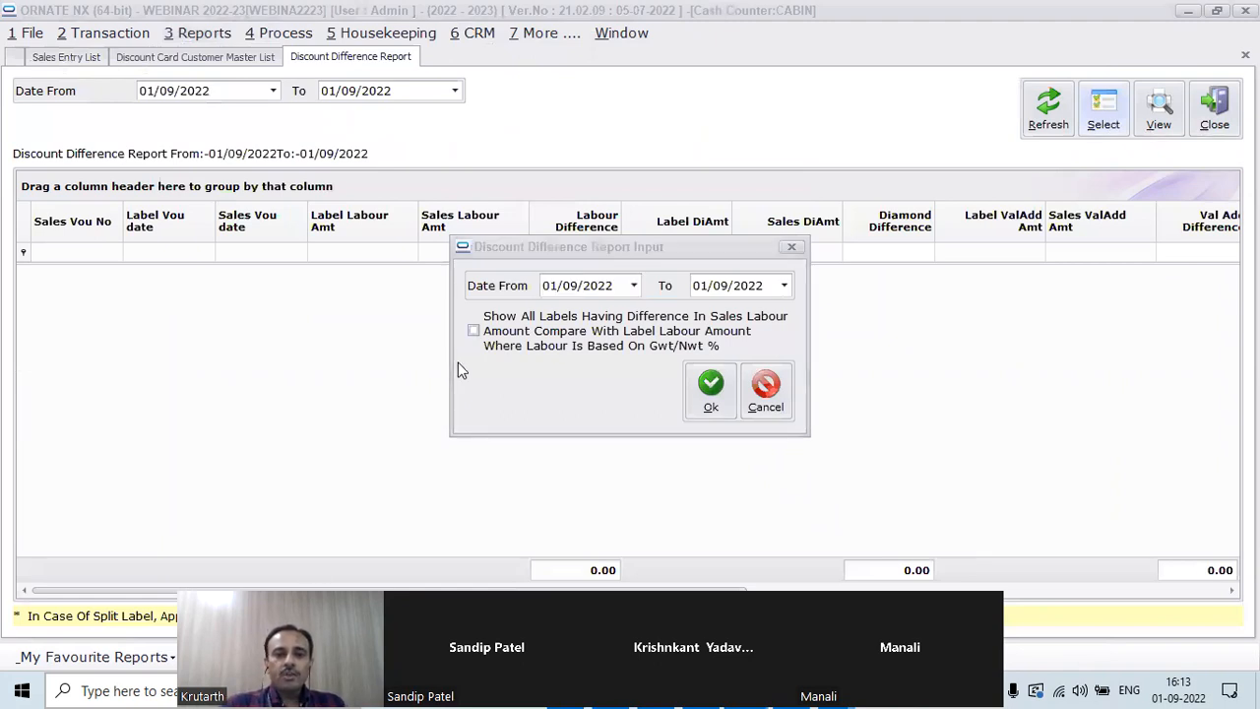
left_click(556, 287)
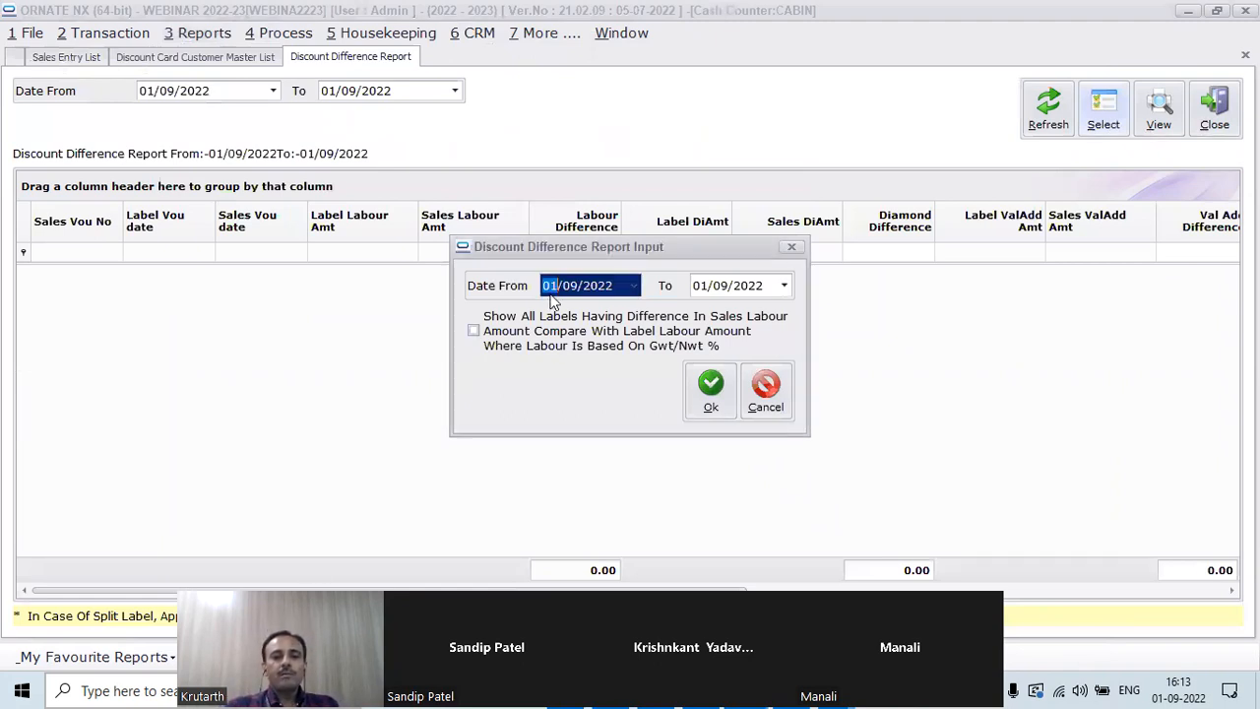
type("0104")
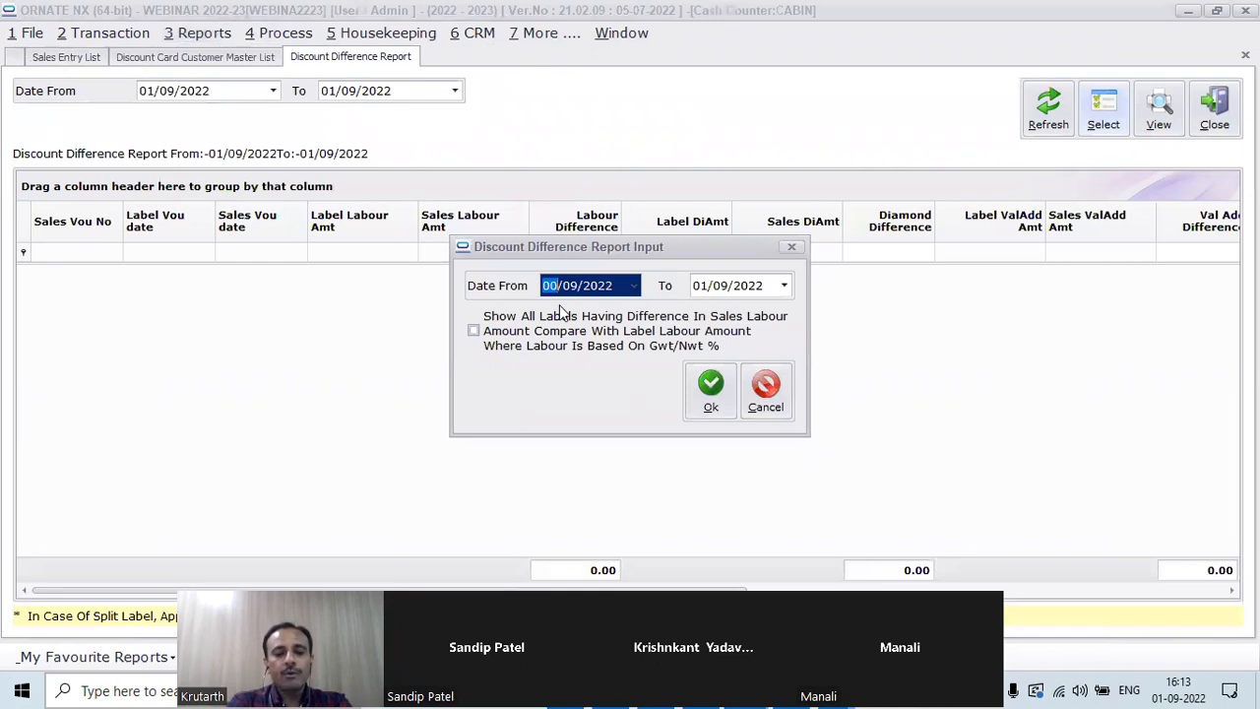
key("Tab")
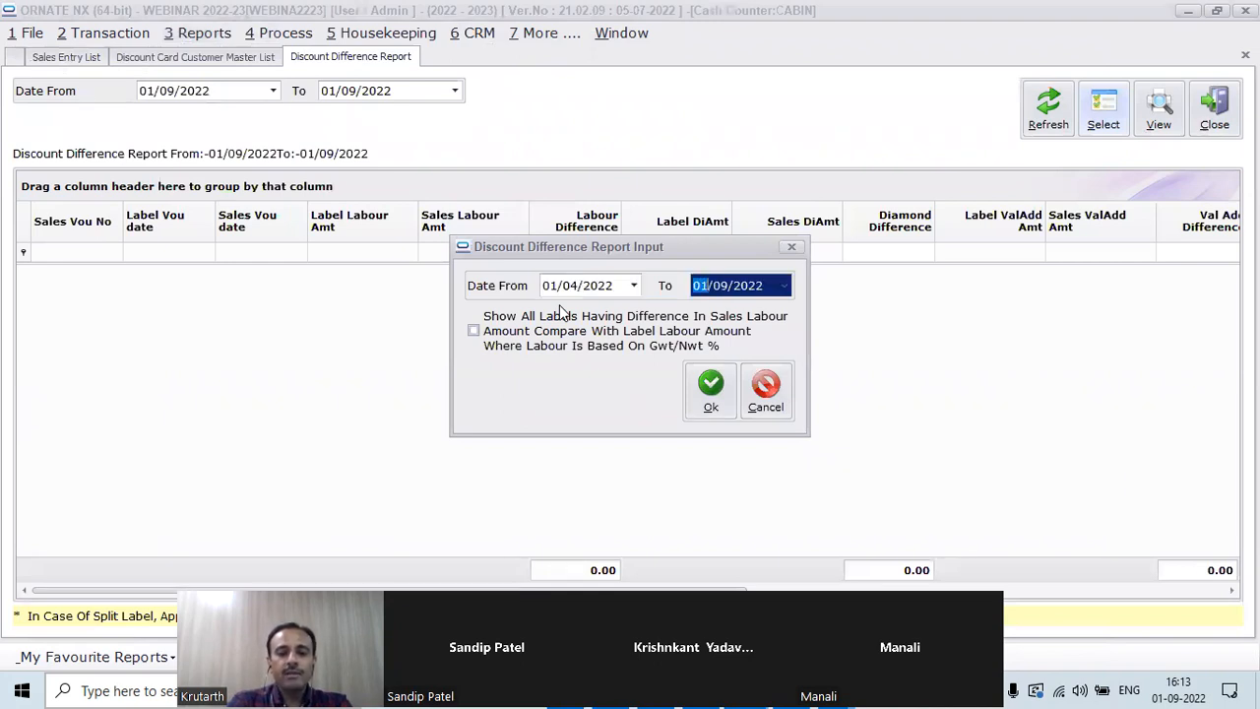
type("15")
key("Tab")
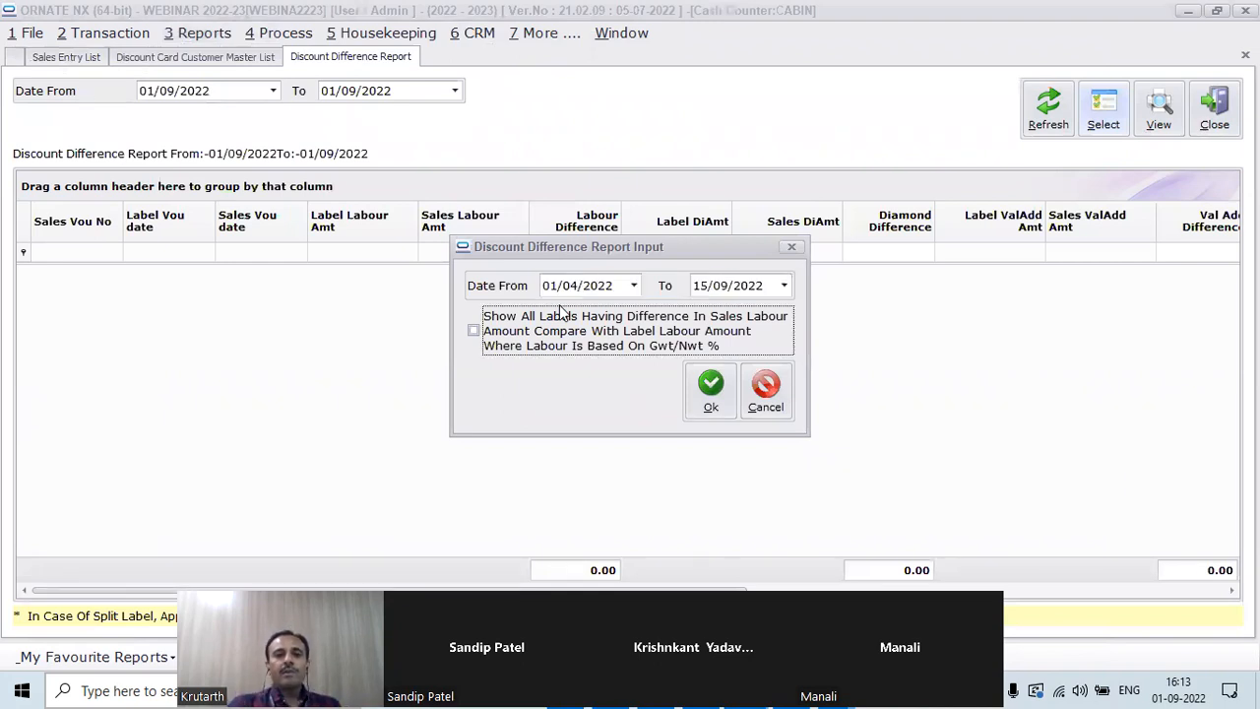
left_click(714, 404)
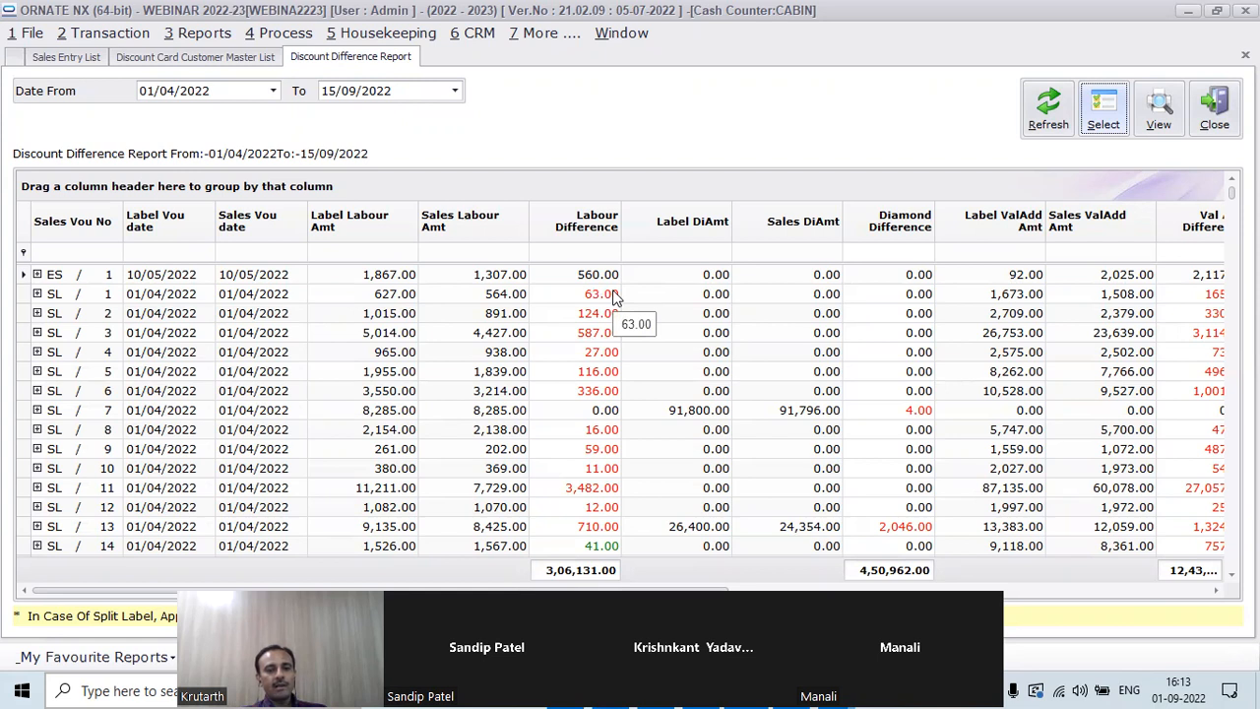
left_click_drag(609, 589, 453, 552)
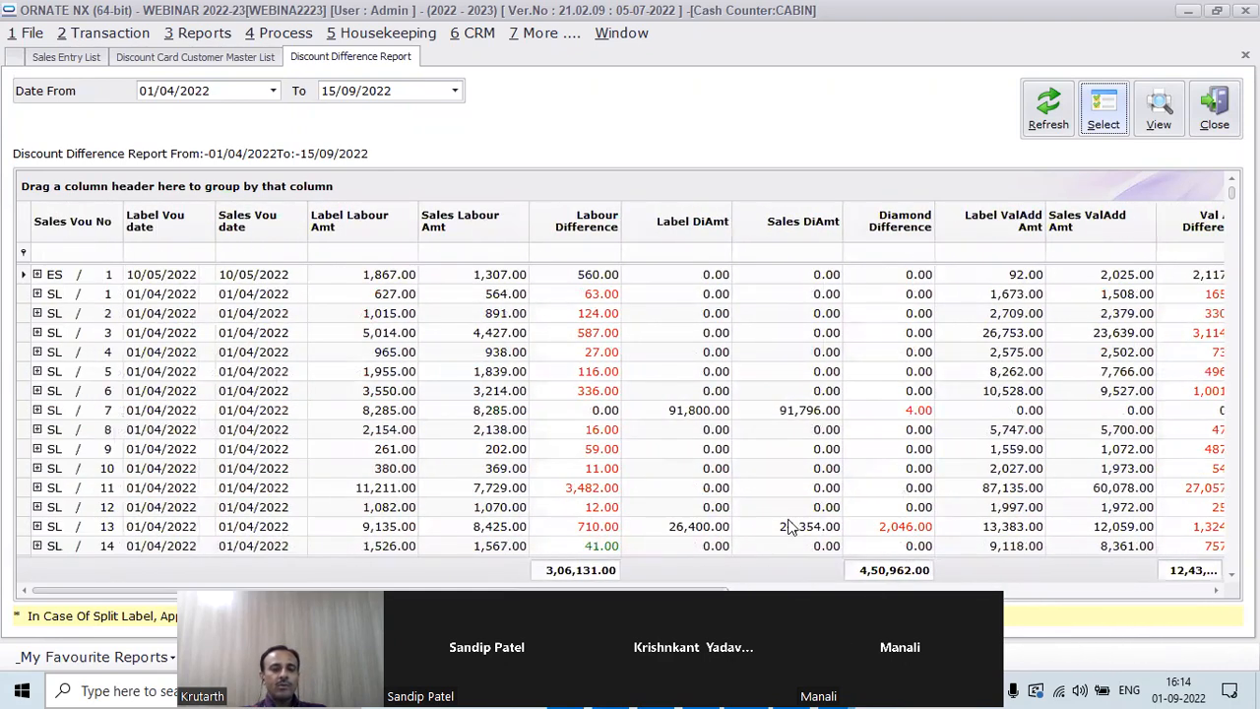